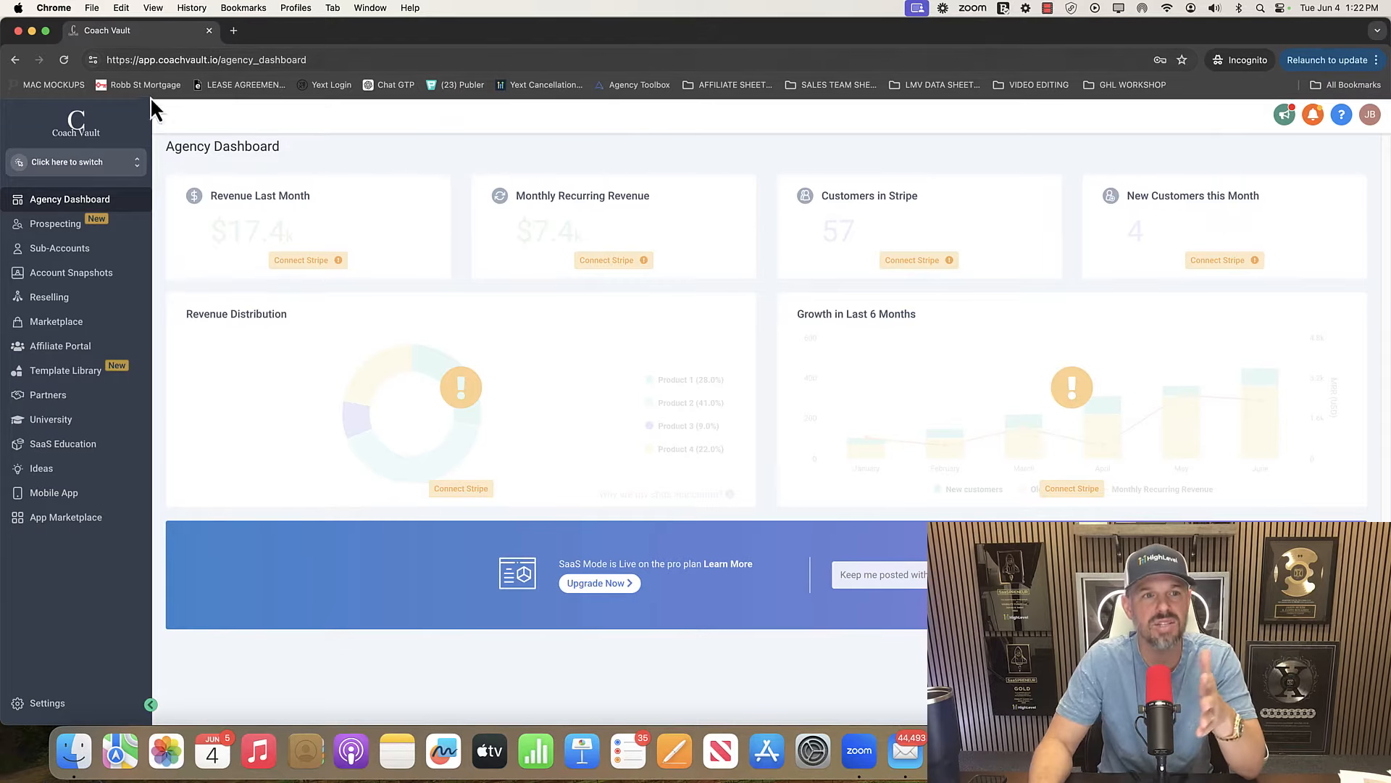
View the list of sub-accounts, and open the Prospecting page with the tax exemption notice ignored.
left_click(134, 163)
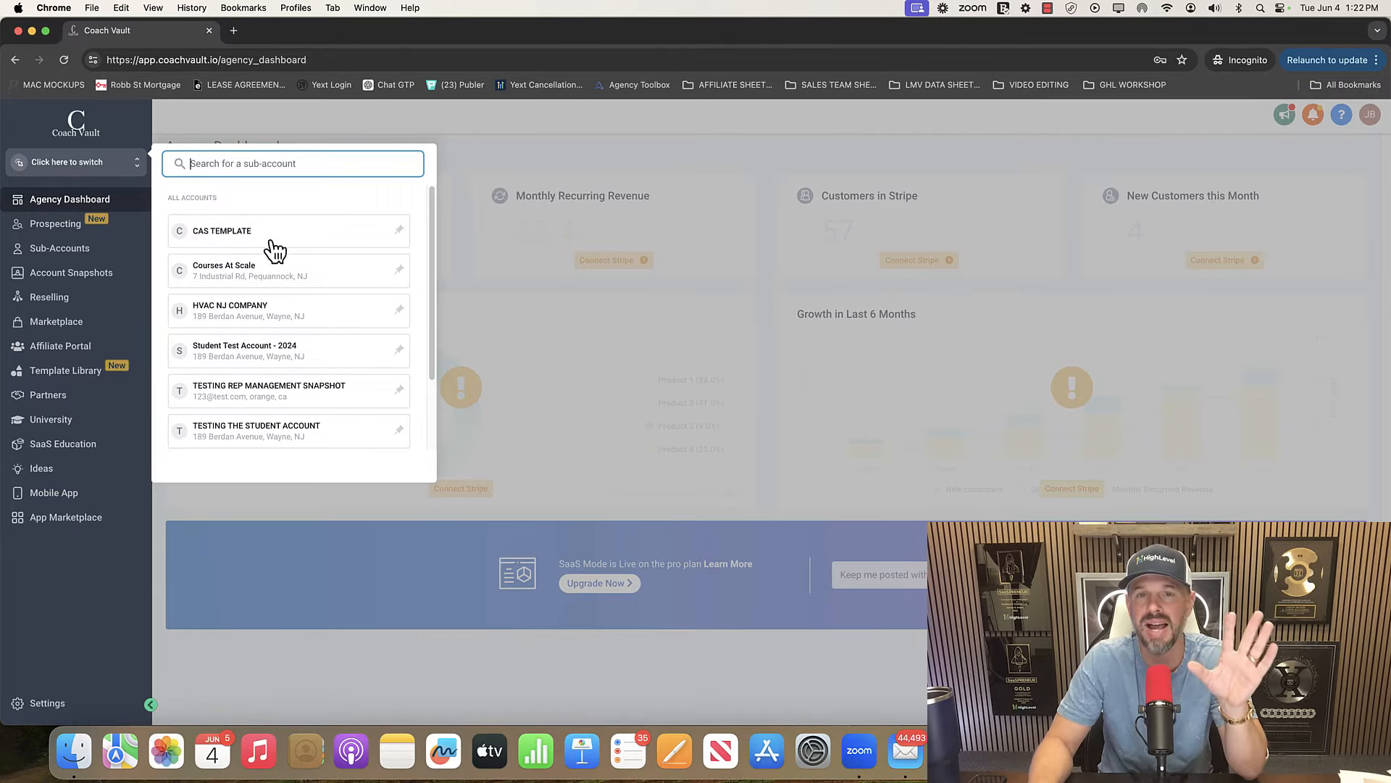
left_click(595, 140)
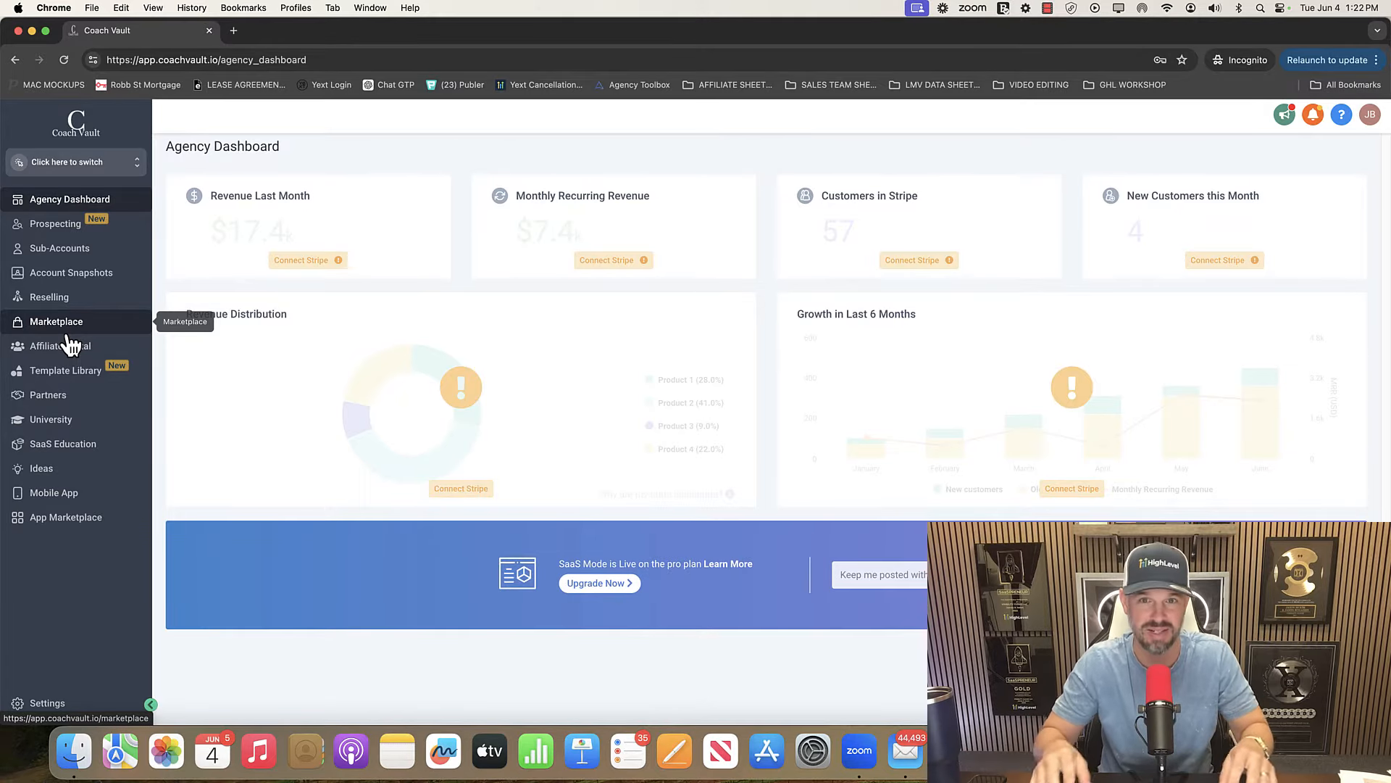
left_click(71, 226)
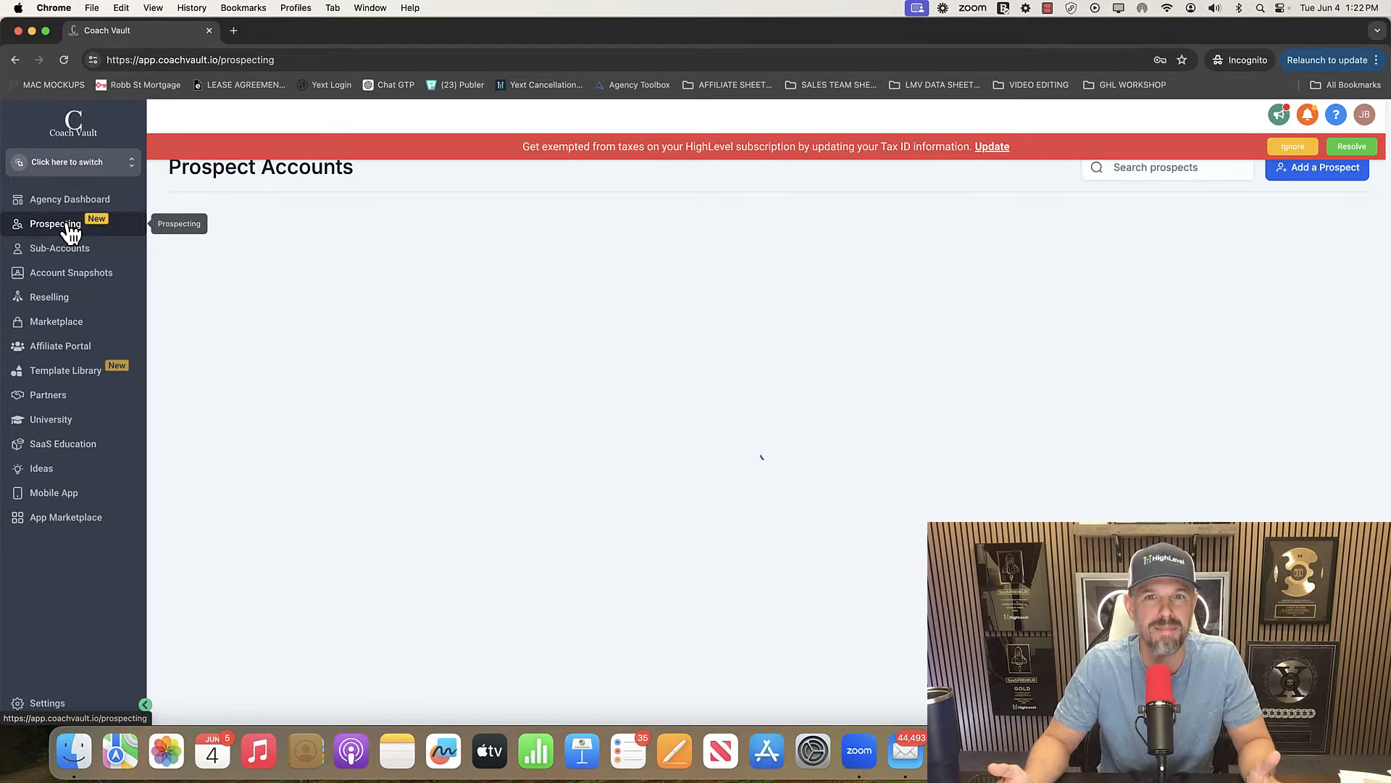
left_click(1293, 147)
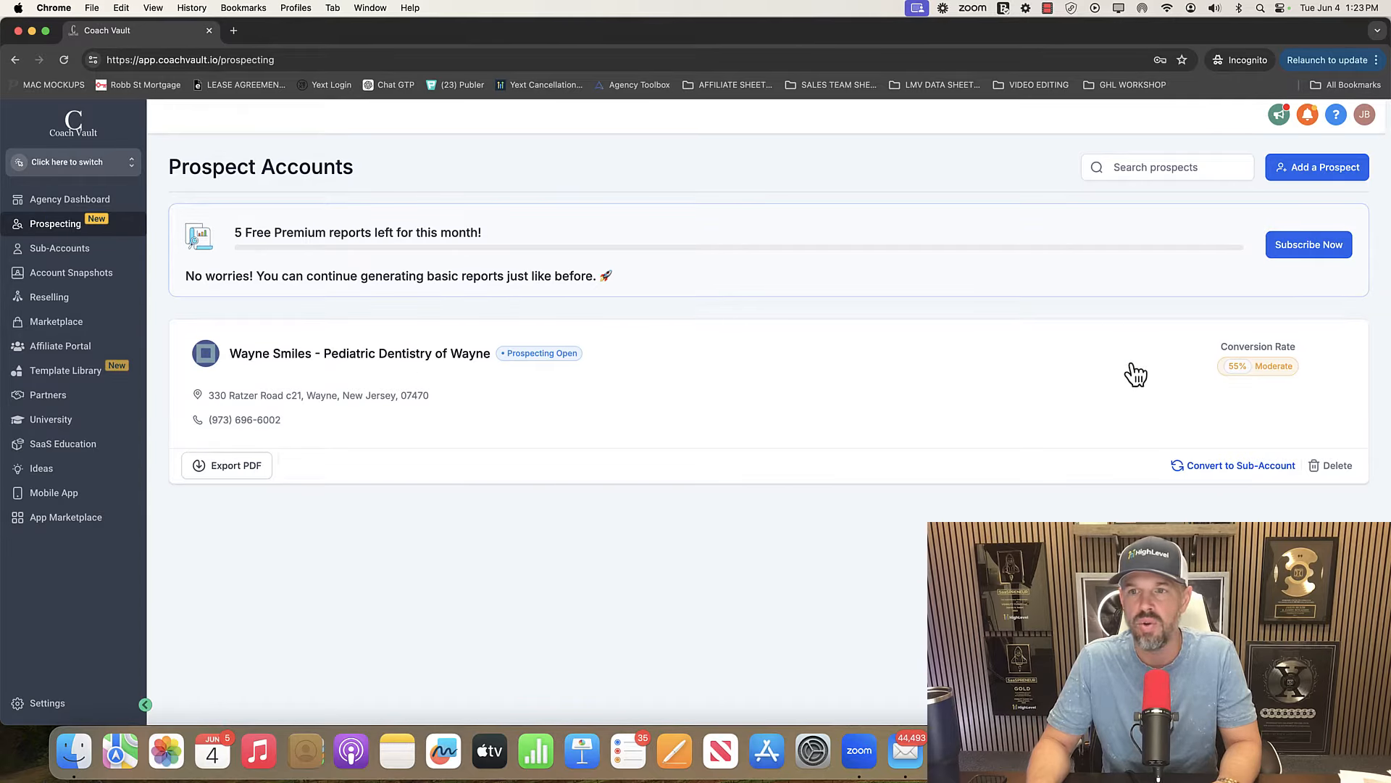
Search for "dentist near me" businesses to add as prospects, and export the Wayne Smiles prospect report as a PDF.
left_click(1196, 164)
left_click(1308, 169)
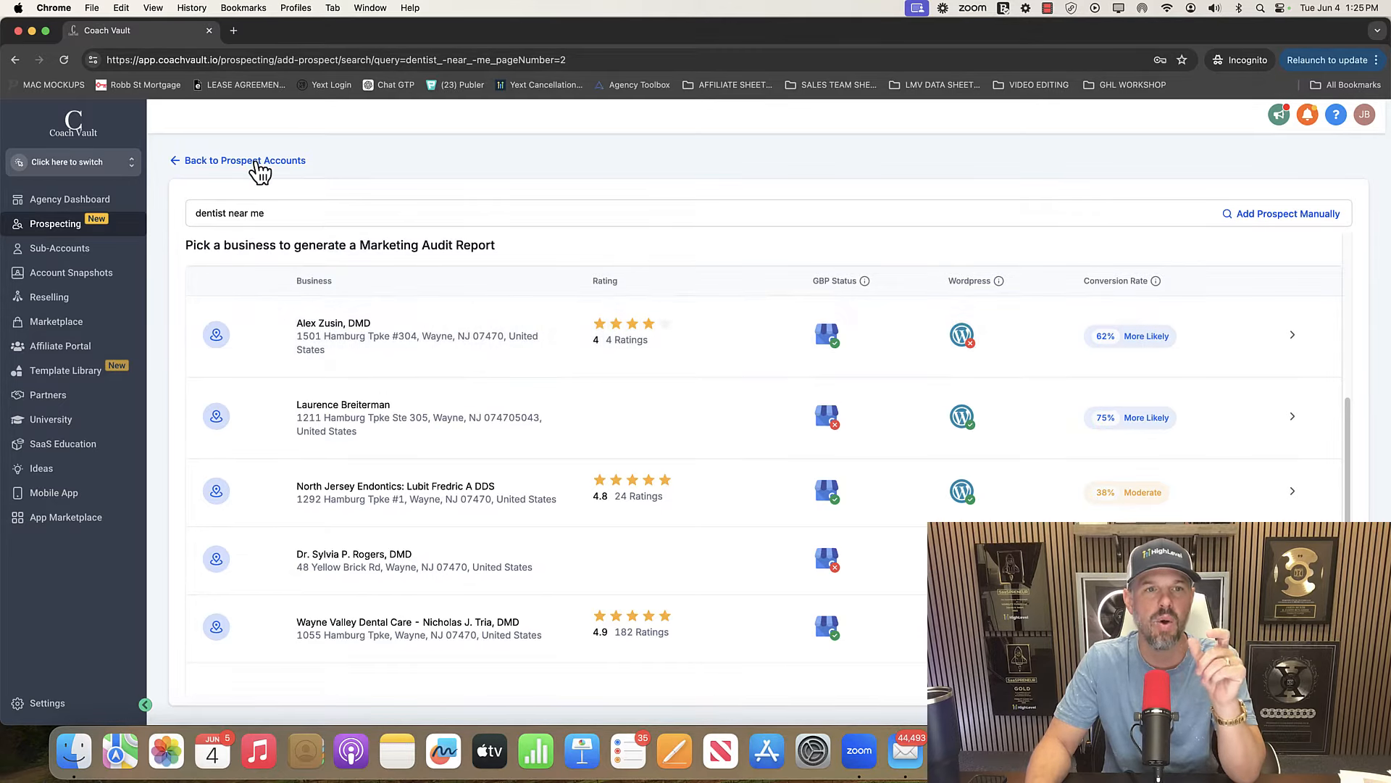
left_click(253, 161)
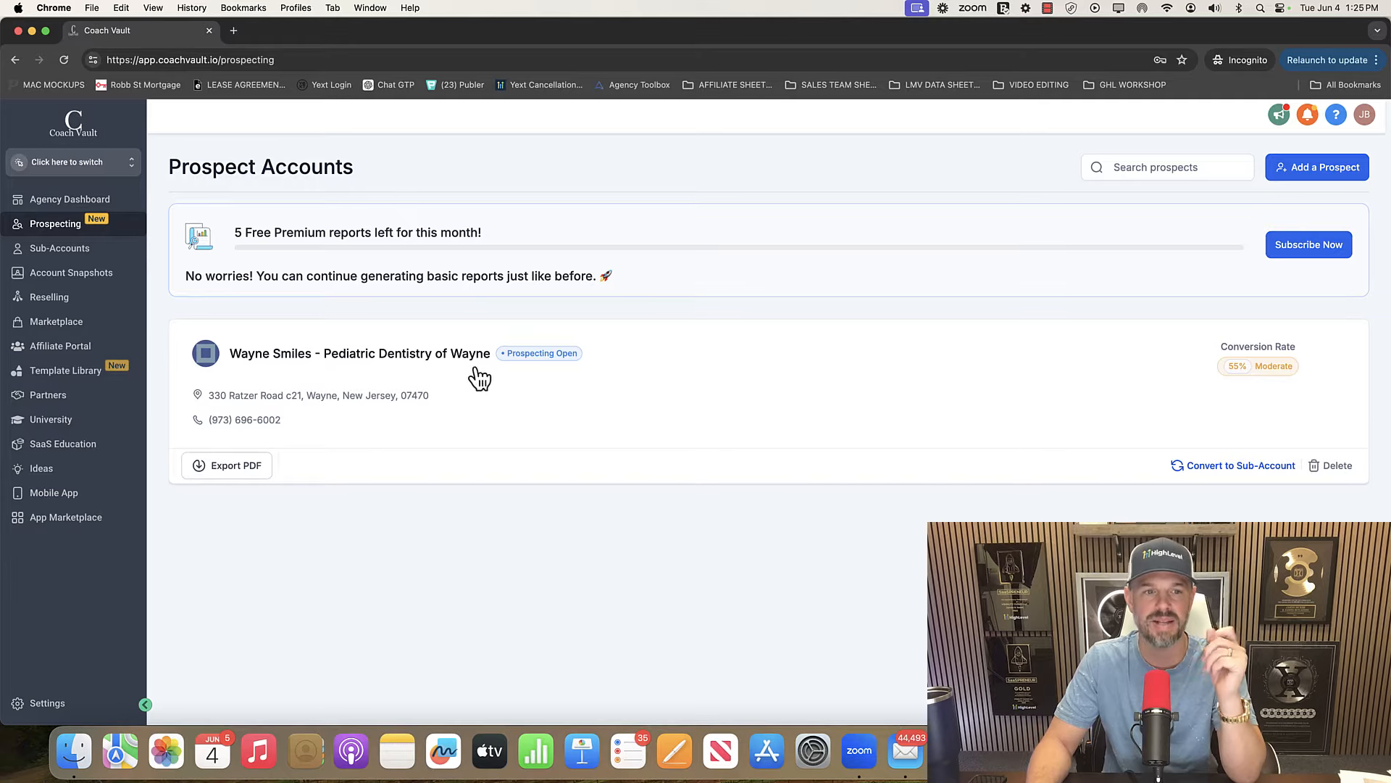
left_click(221, 471)
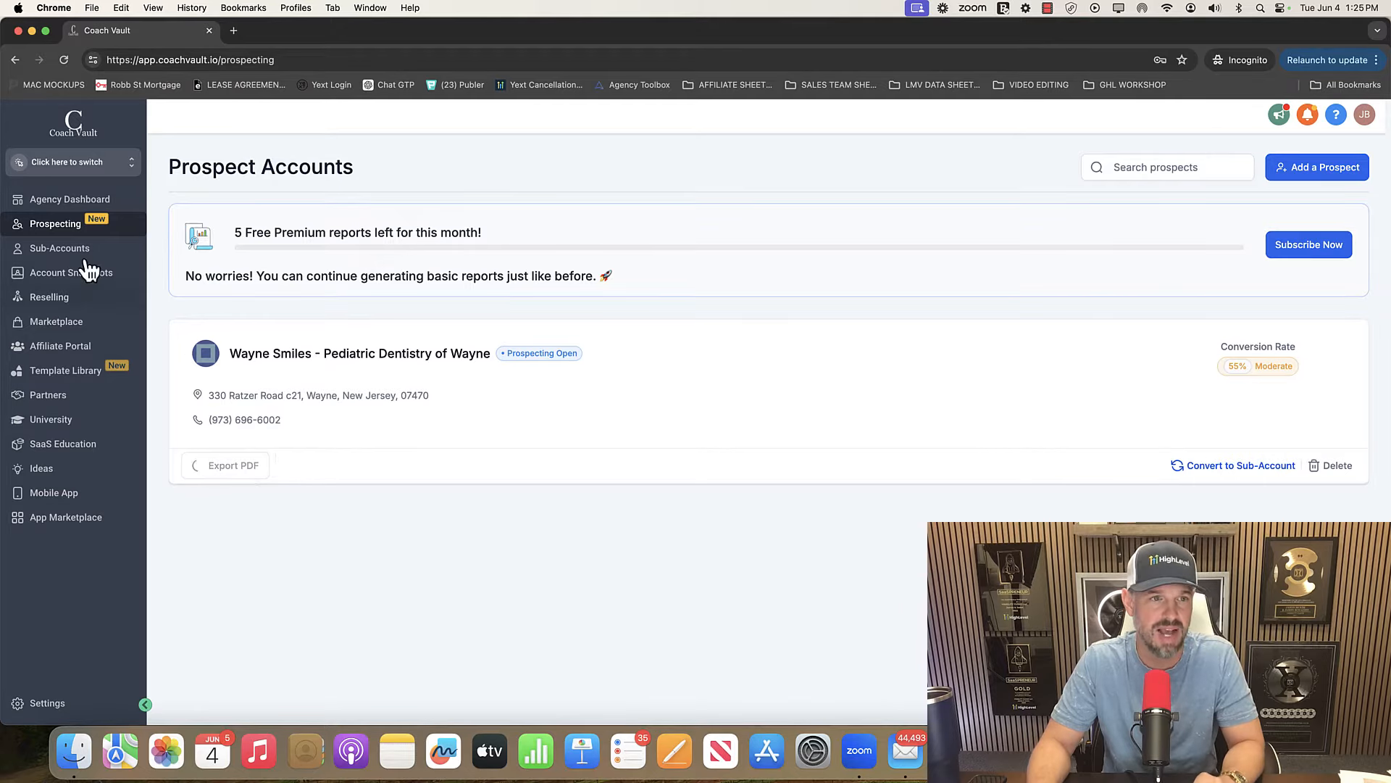
View the agency's sub-accounts and its account snapshots.
left_click(54, 248)
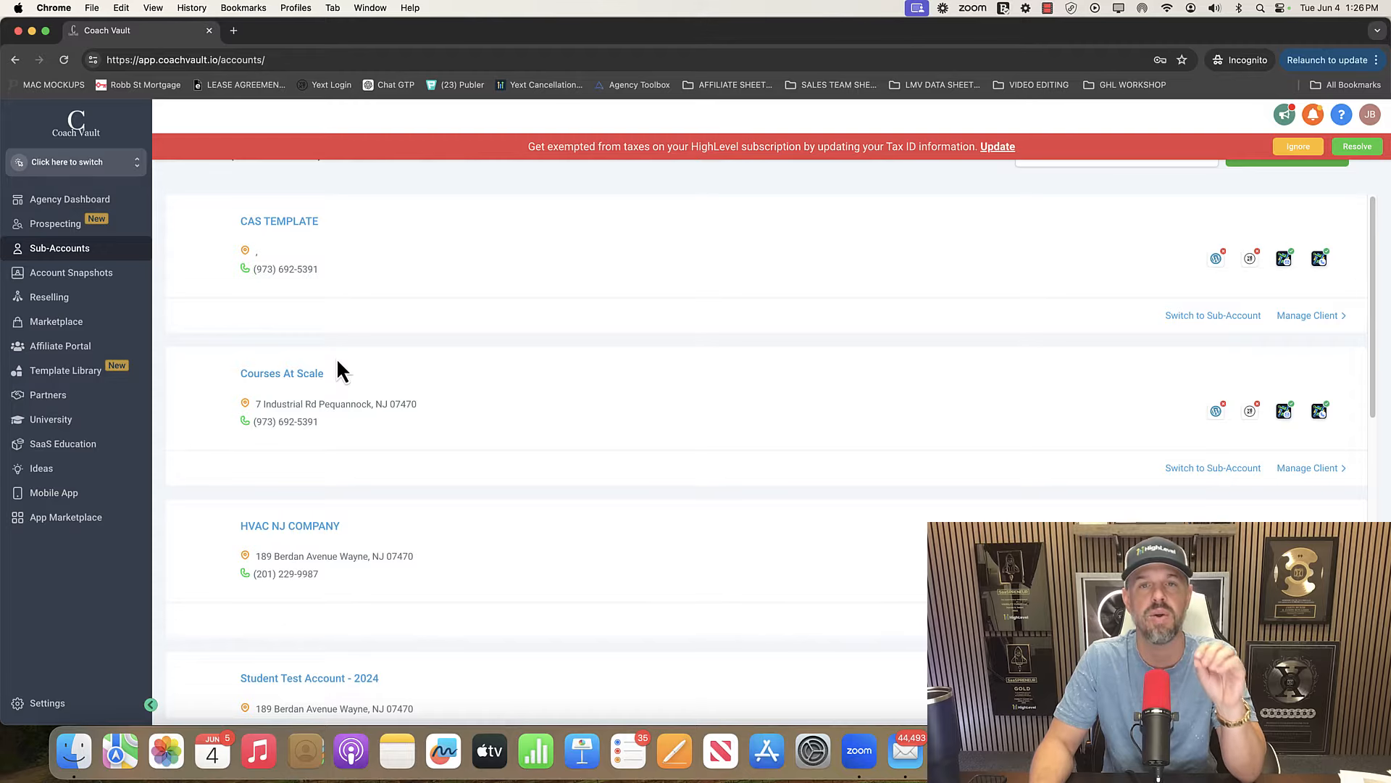
left_click(87, 274)
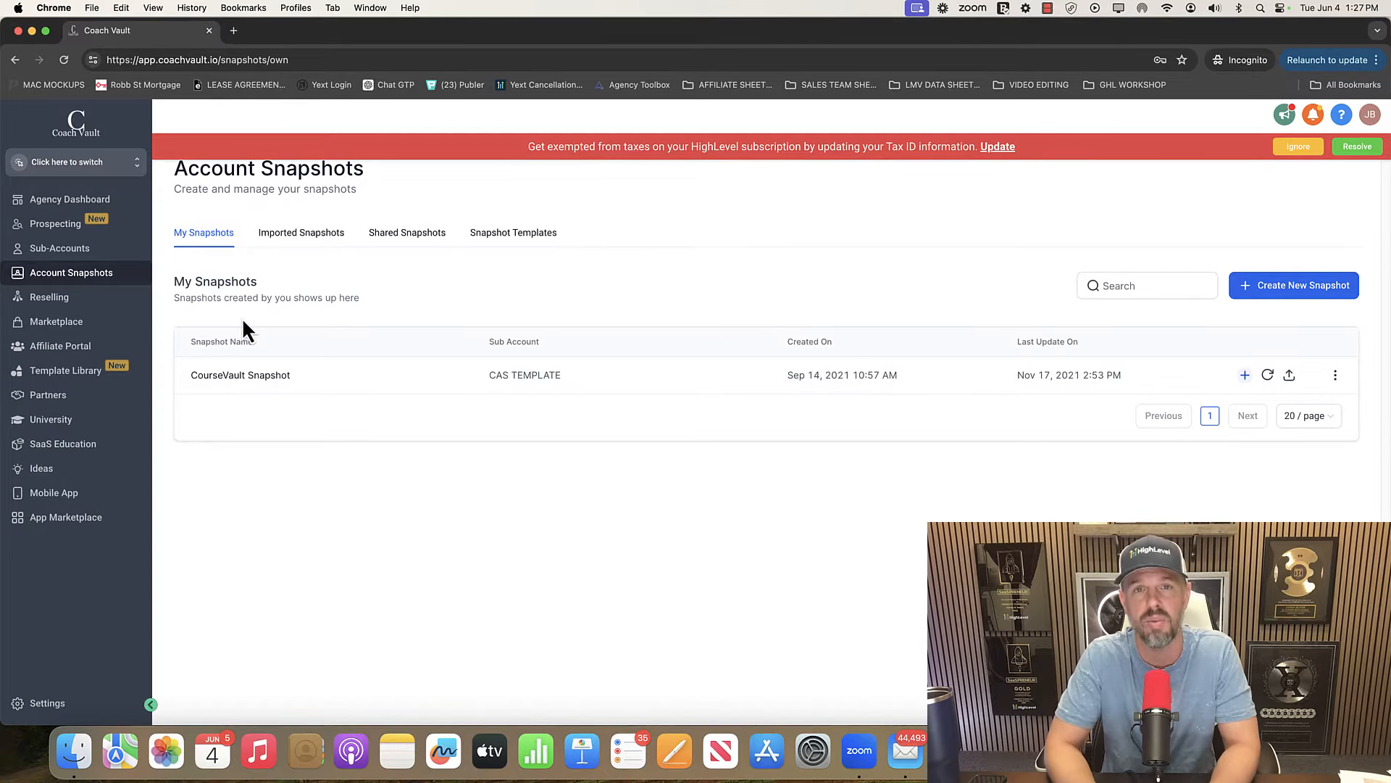
Review the core reselling services, from Conversation AI and Yext down to the dedicated IP resell settings.
left_click(55, 297)
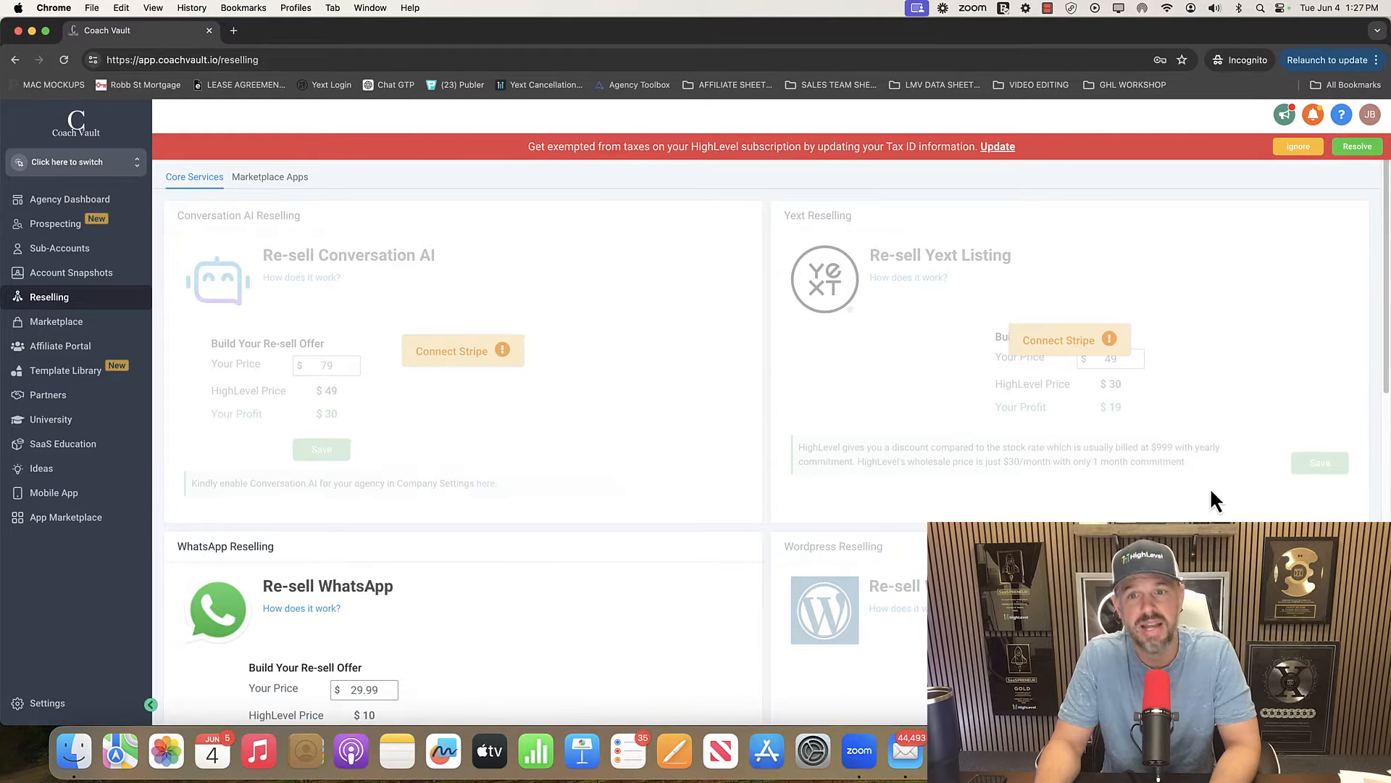
scroll(1036, 324, "down", 5)
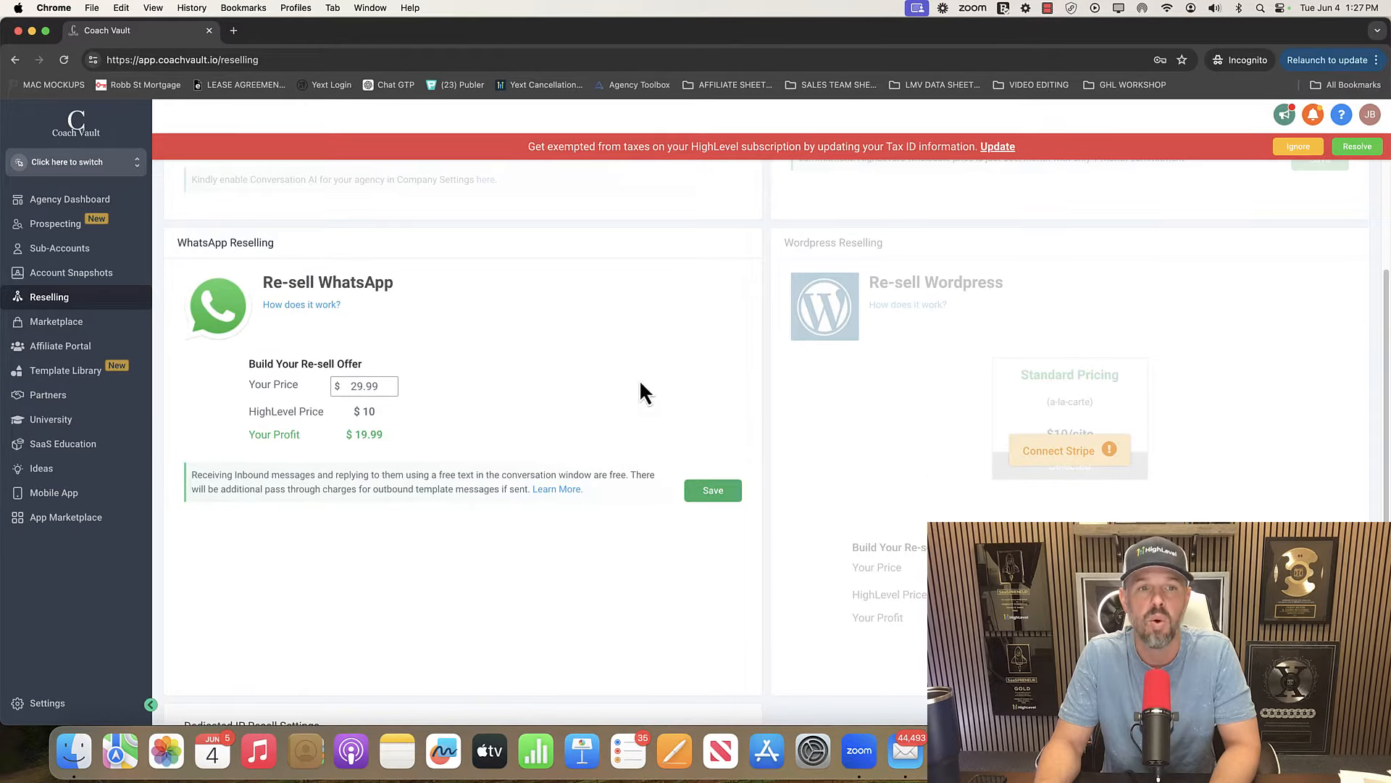
scroll(445, 472, "down", 6)
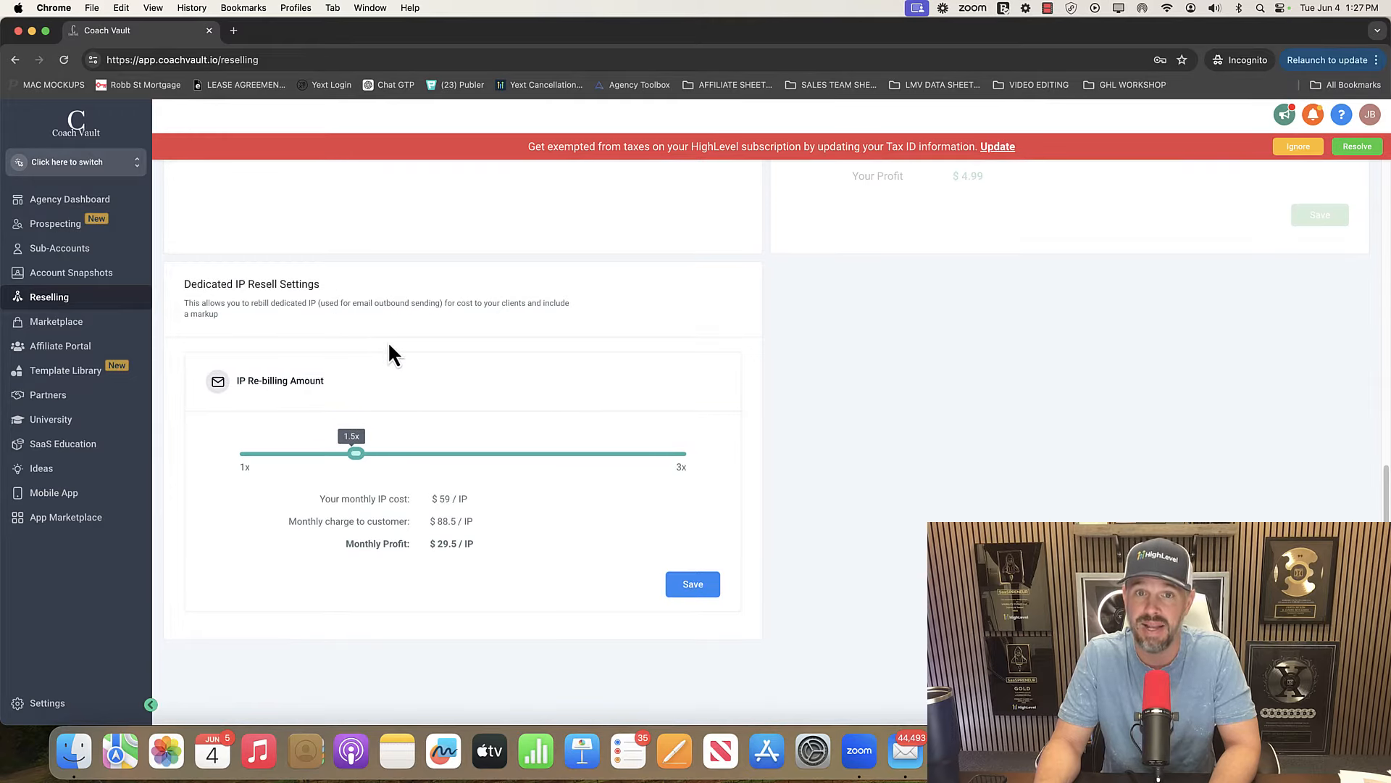
scroll(389, 347, "up", 10)
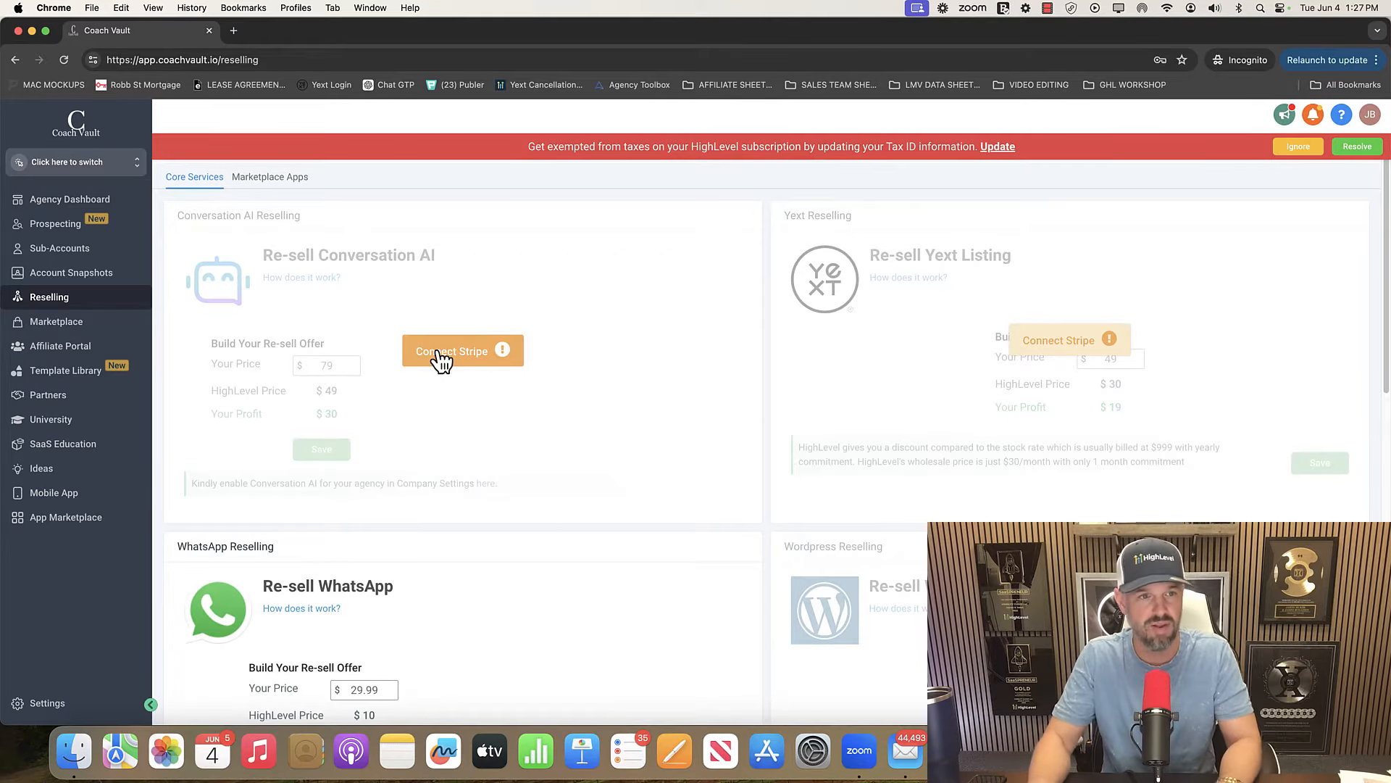
Browse the Marketplace services, including the GHL setup, Whitelabel Mobile and Eliza offers.
left_click(47, 324)
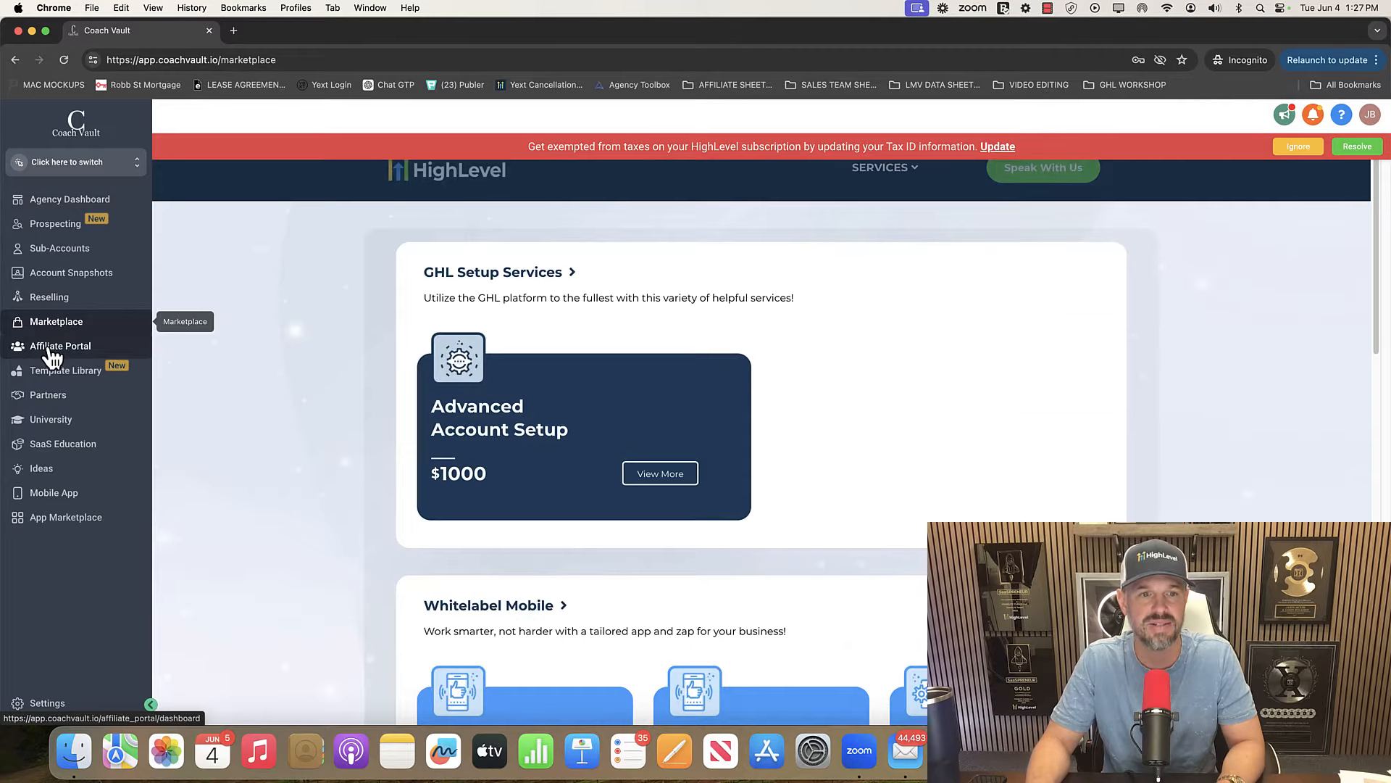
scroll(778, 516, "down", 5)
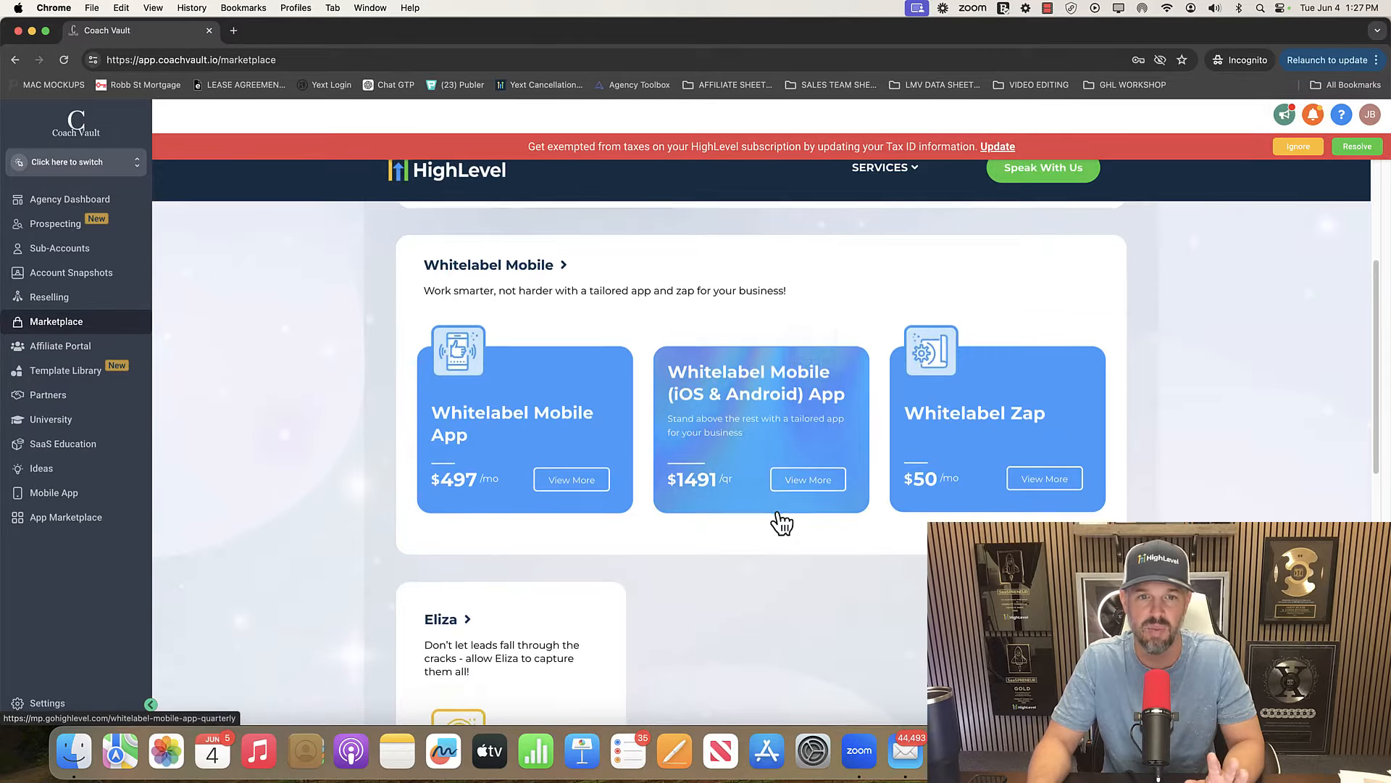
scroll(781, 522, "down", 4)
scroll(781, 521, "up", 4)
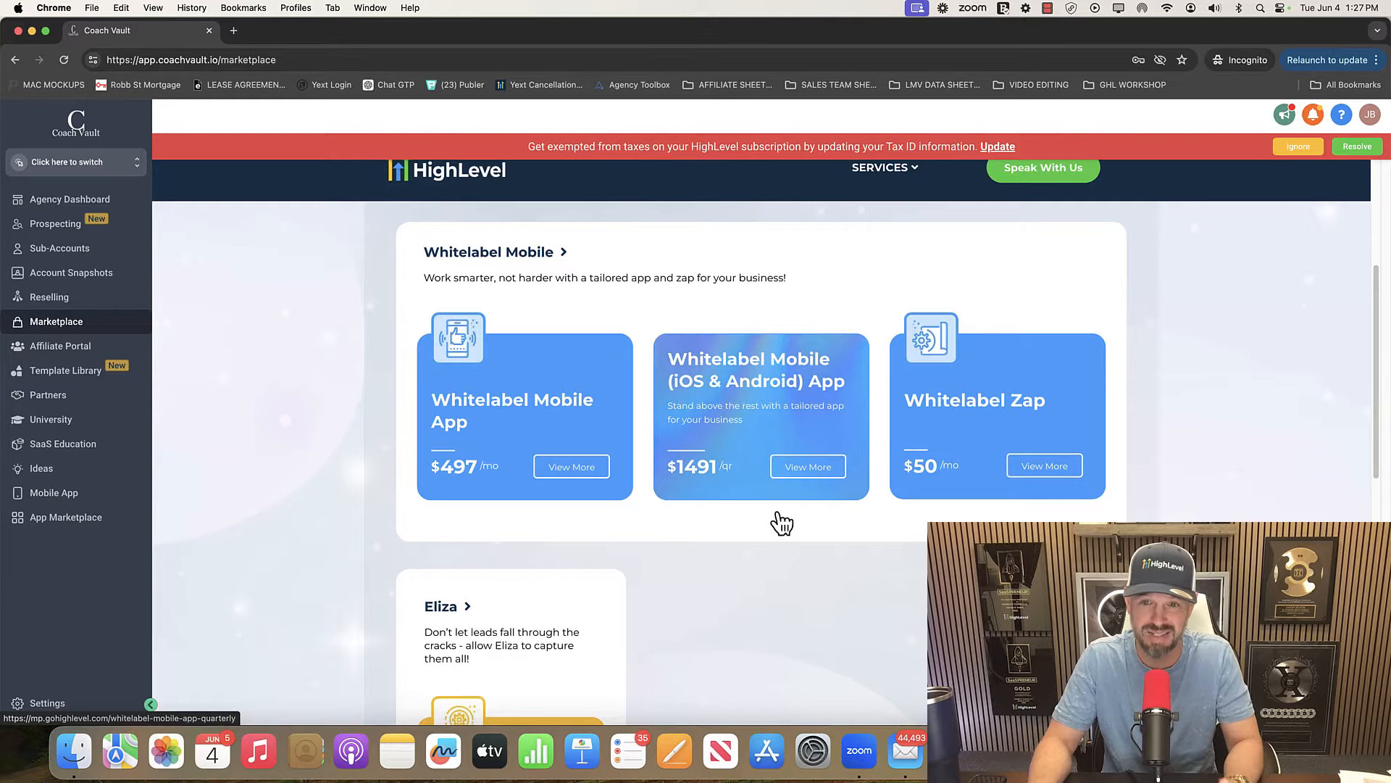
scroll(781, 521, "down", 5)
scroll(780, 523, "up", 10)
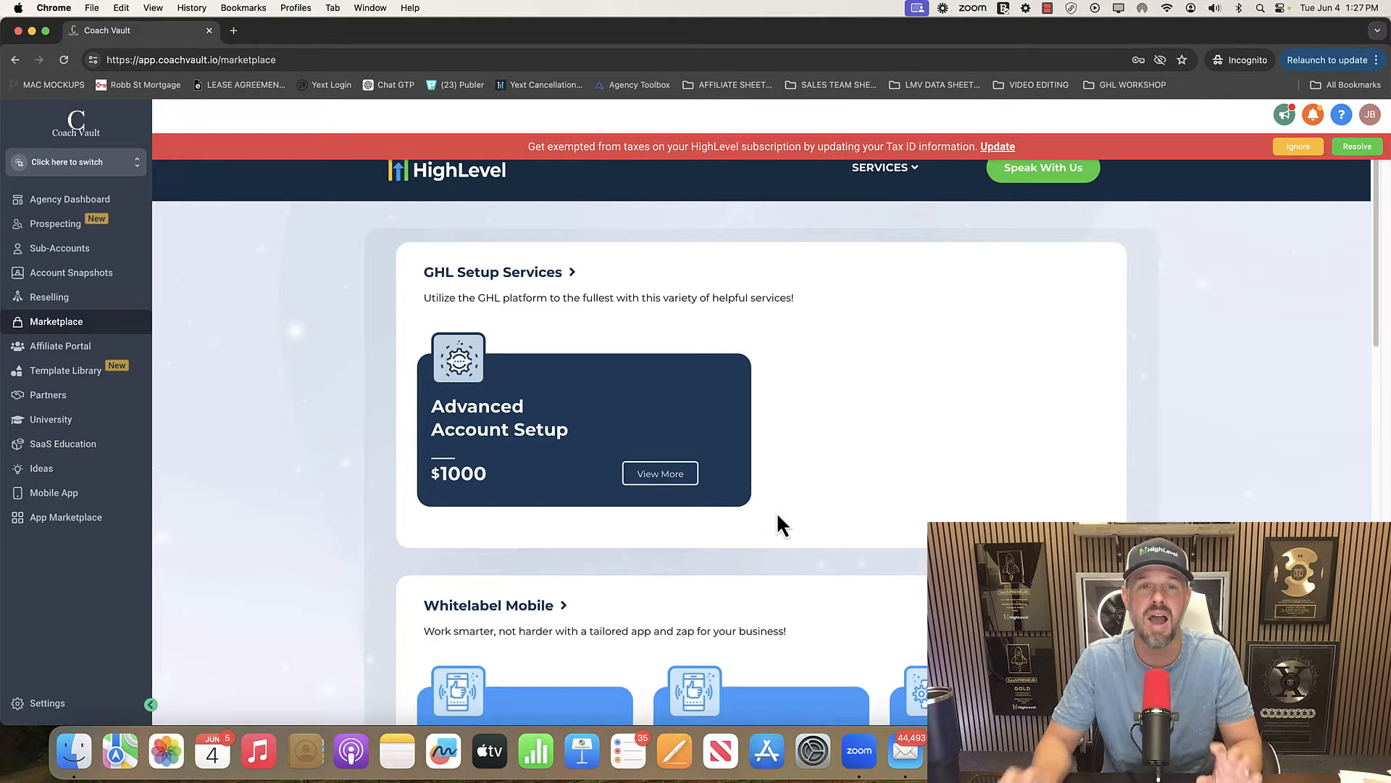
View the Affiliate Portal dashboard, and read the Template Library upgrade notice, highlighting its $497 plan requirement.
left_click(55, 355)
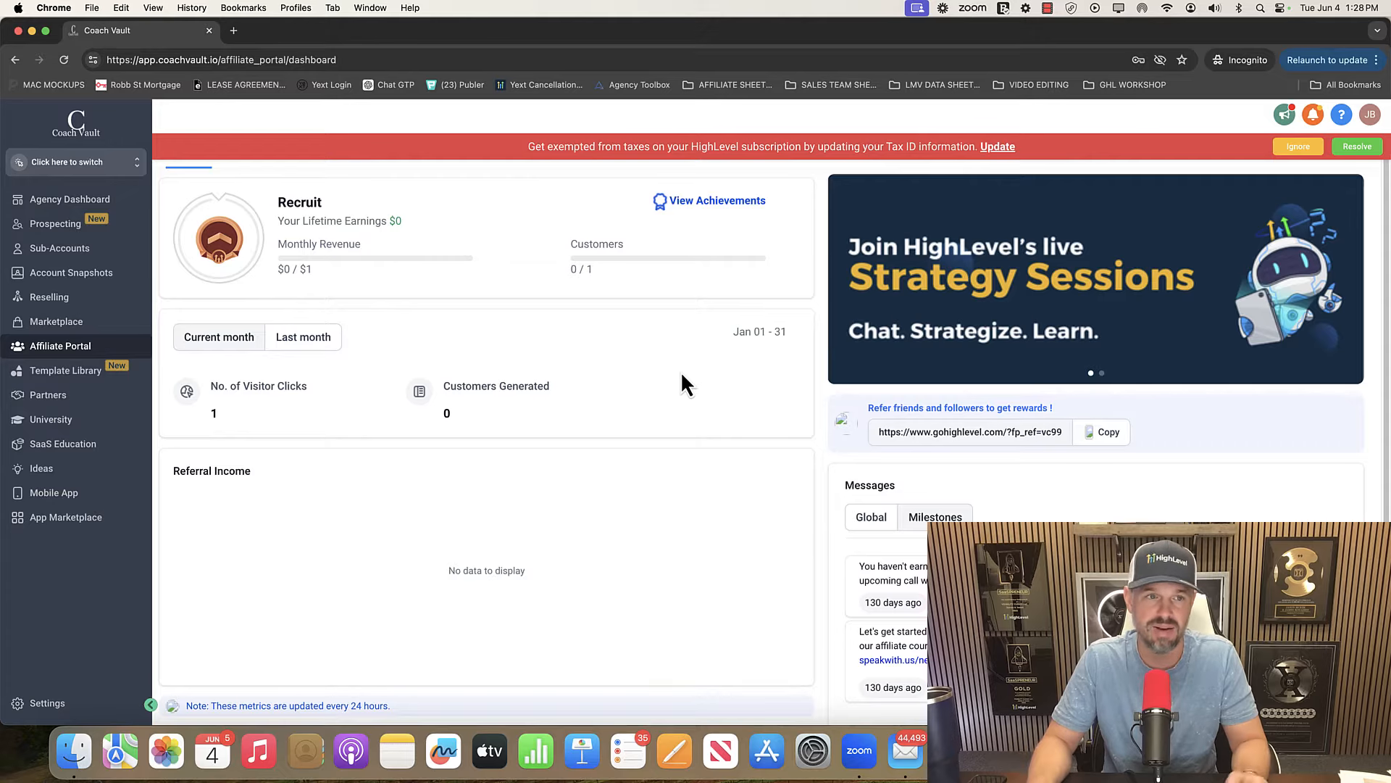
left_click(72, 370)
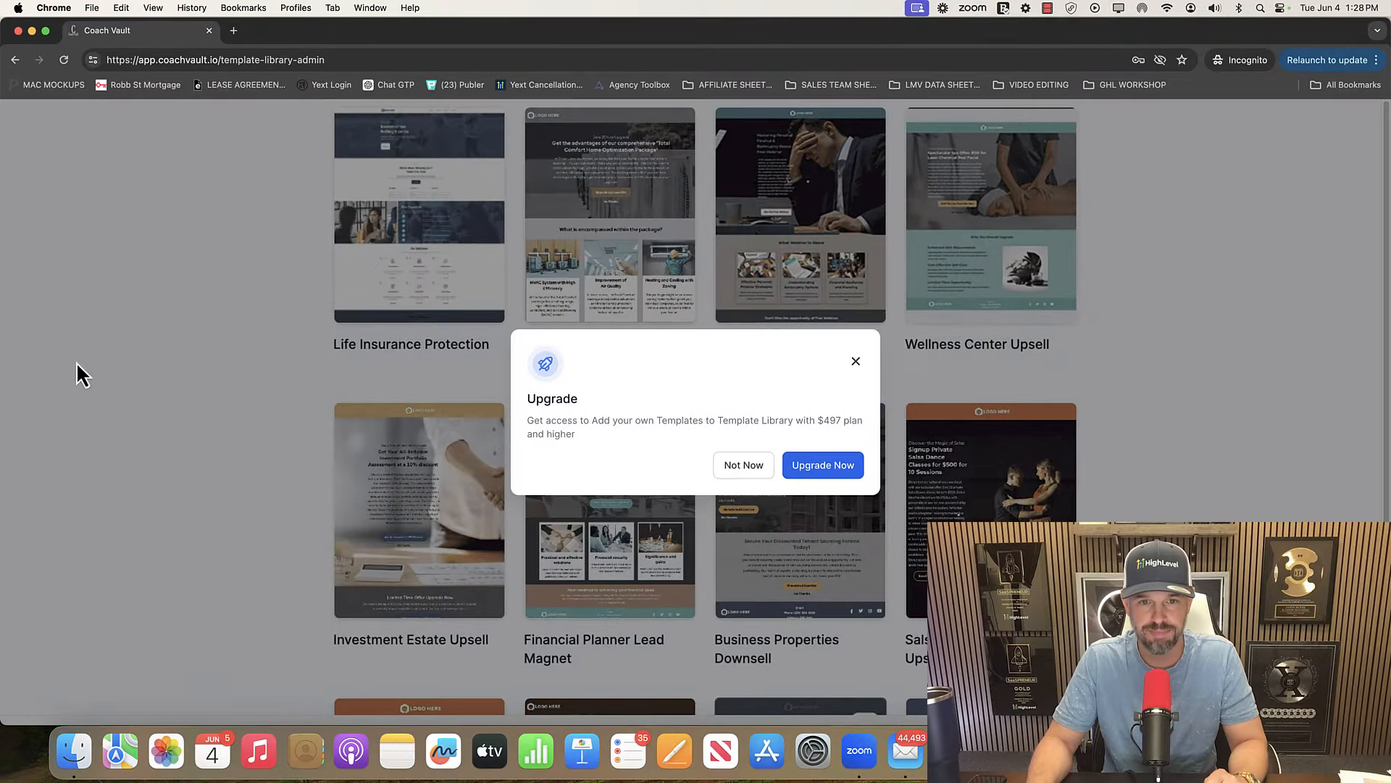
left_click_drag(598, 433, 819, 414)
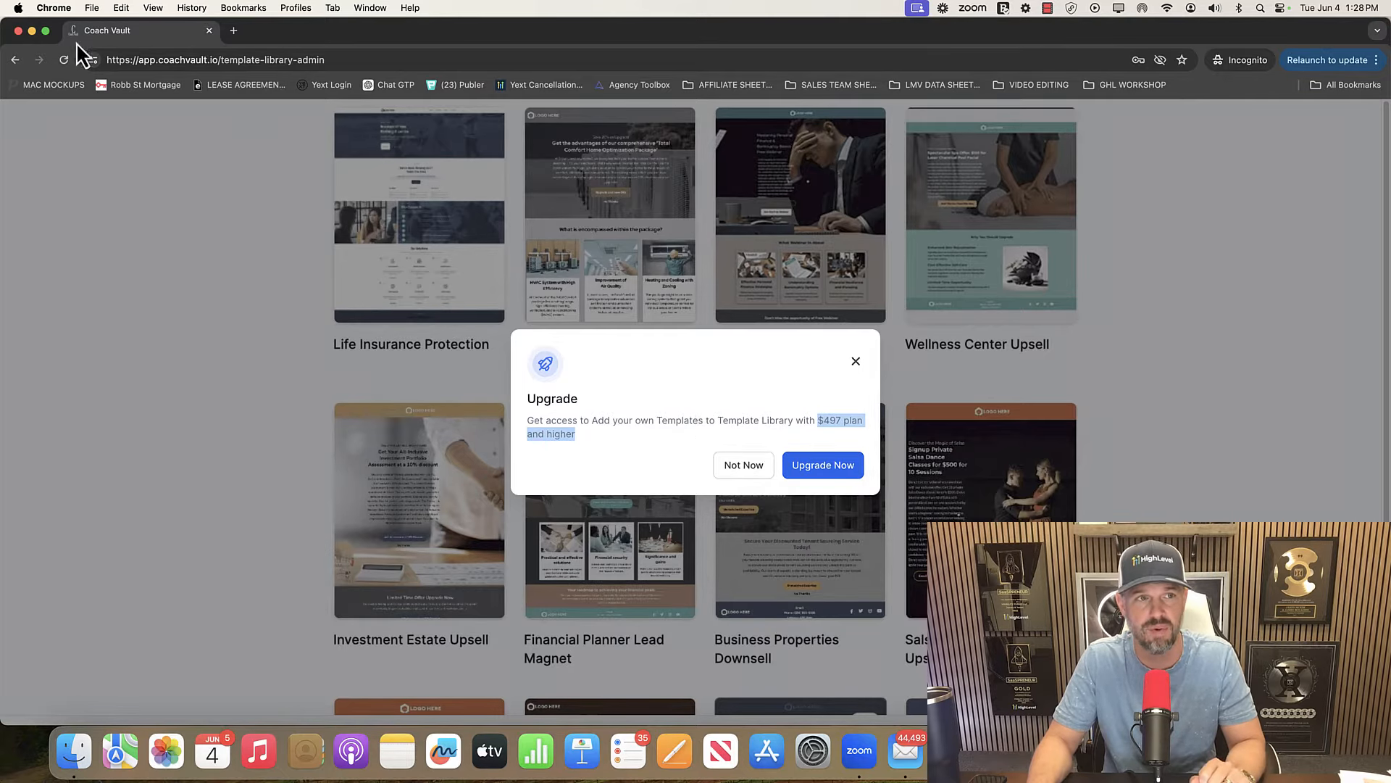
left_click(15, 59)
View the HighLevel partner directory and open the HighLevel University course library.
left_click(44, 394)
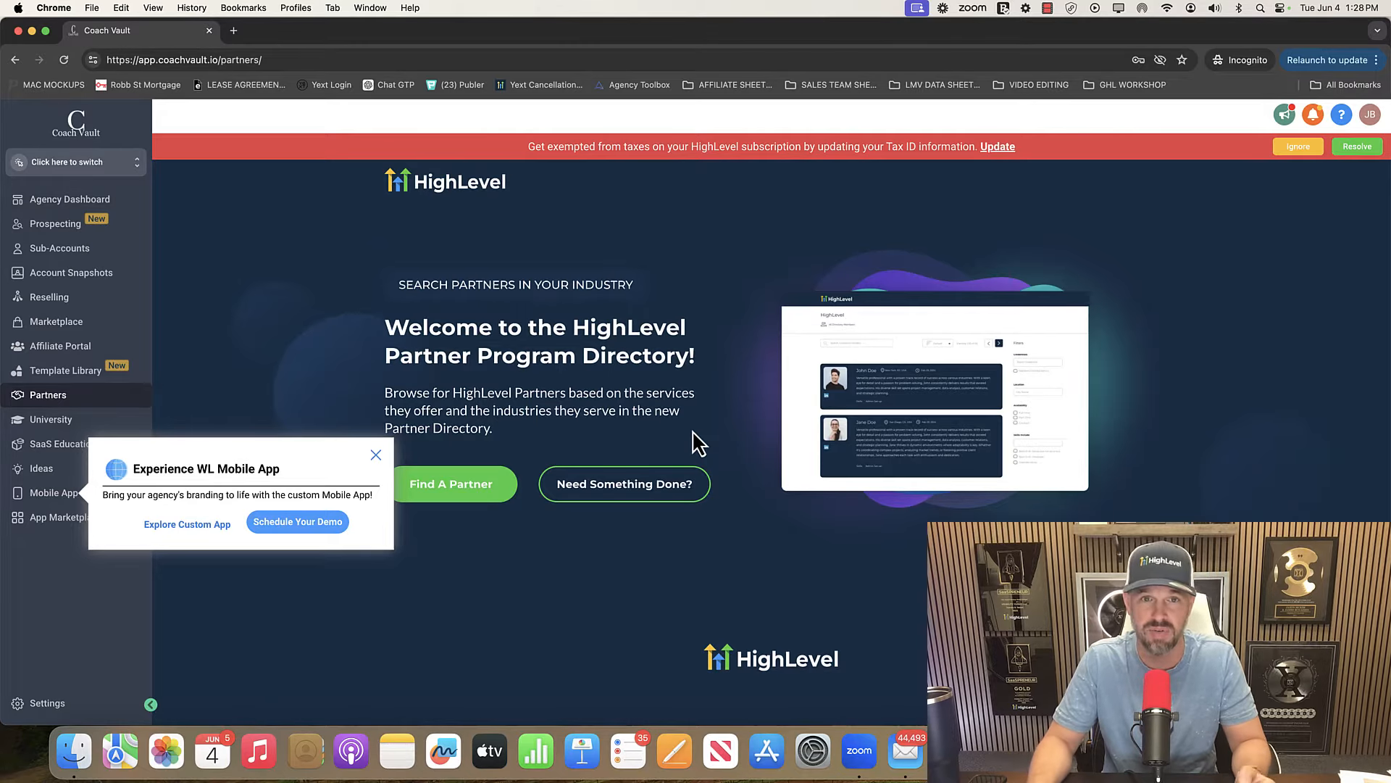
left_click(38, 423)
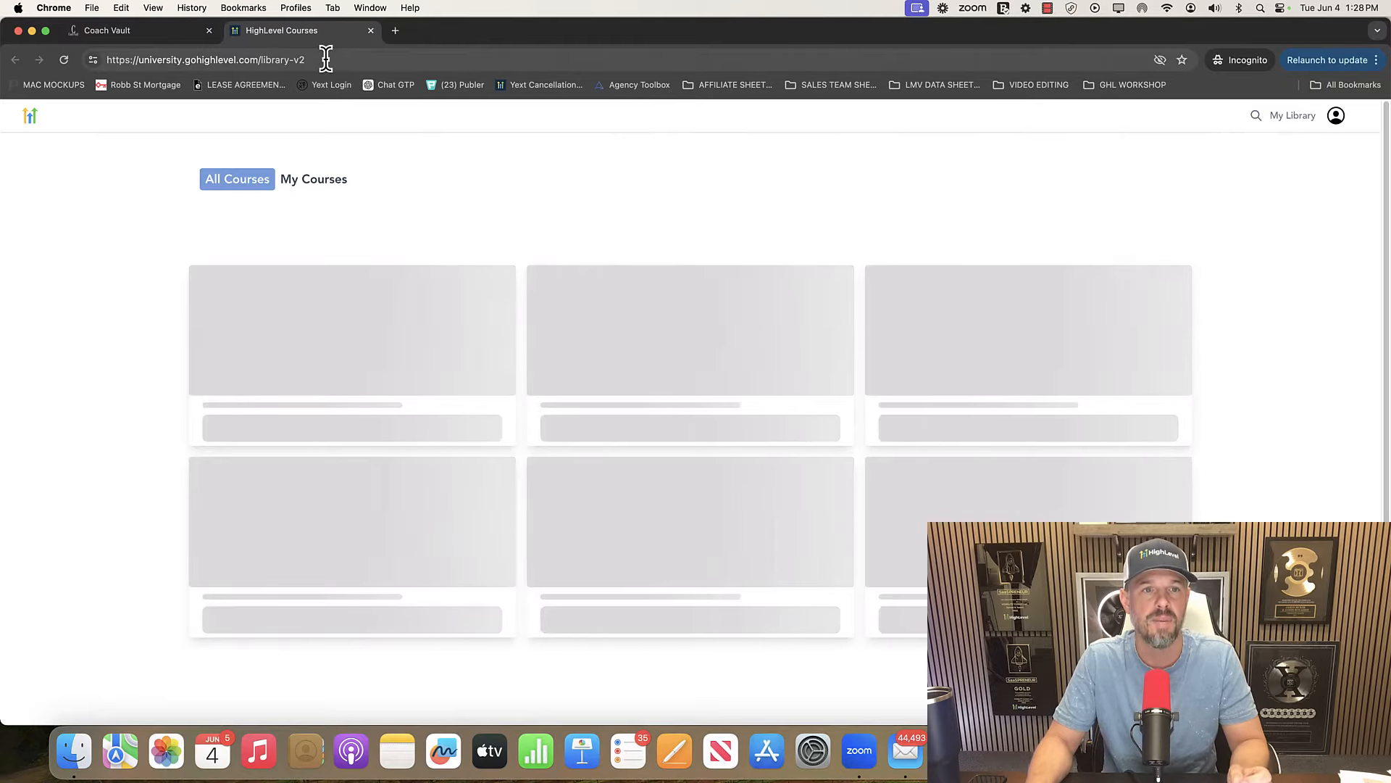
Go to the Future Agencies community on Skool and open the OUR GHL AFFILIATE LINKS lesson in its YouTube free resources course.
left_click(326, 59)
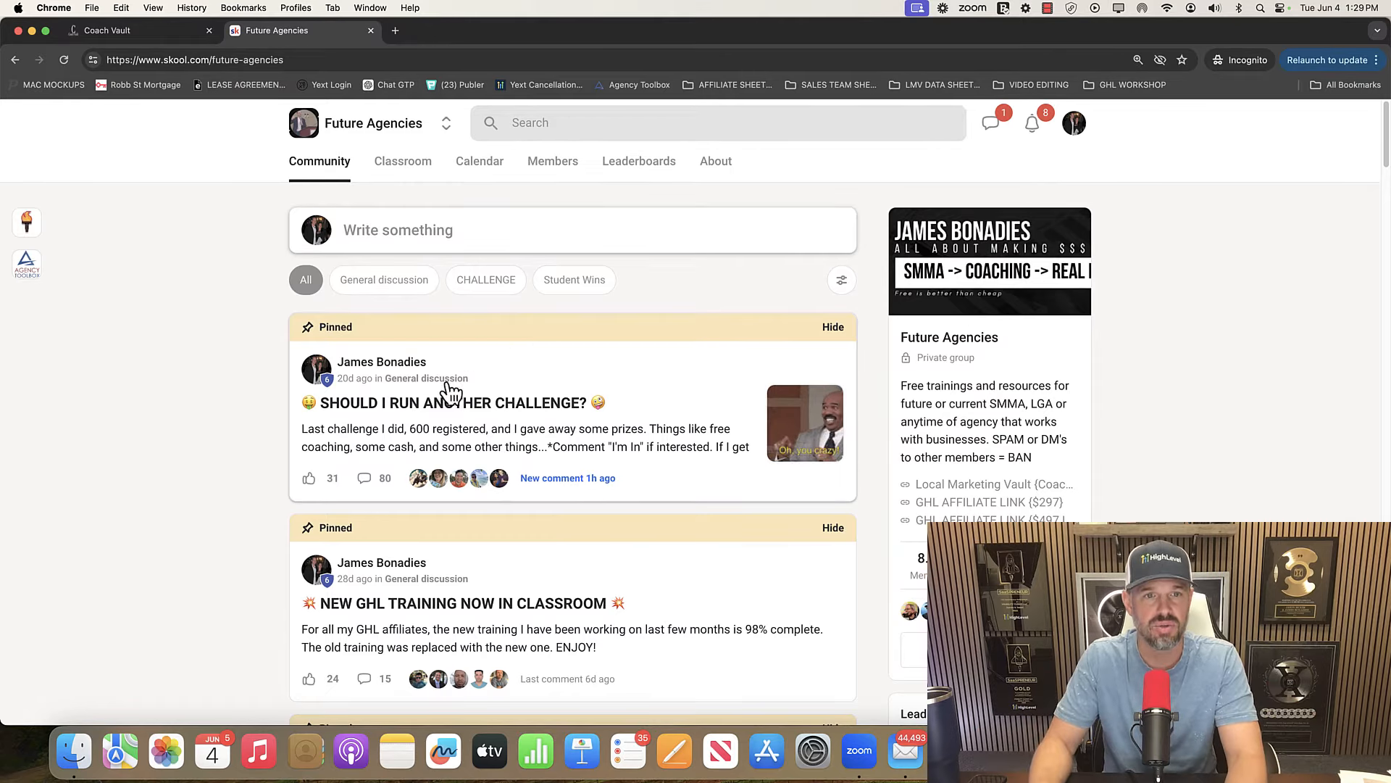
left_click(408, 167)
left_click(476, 395)
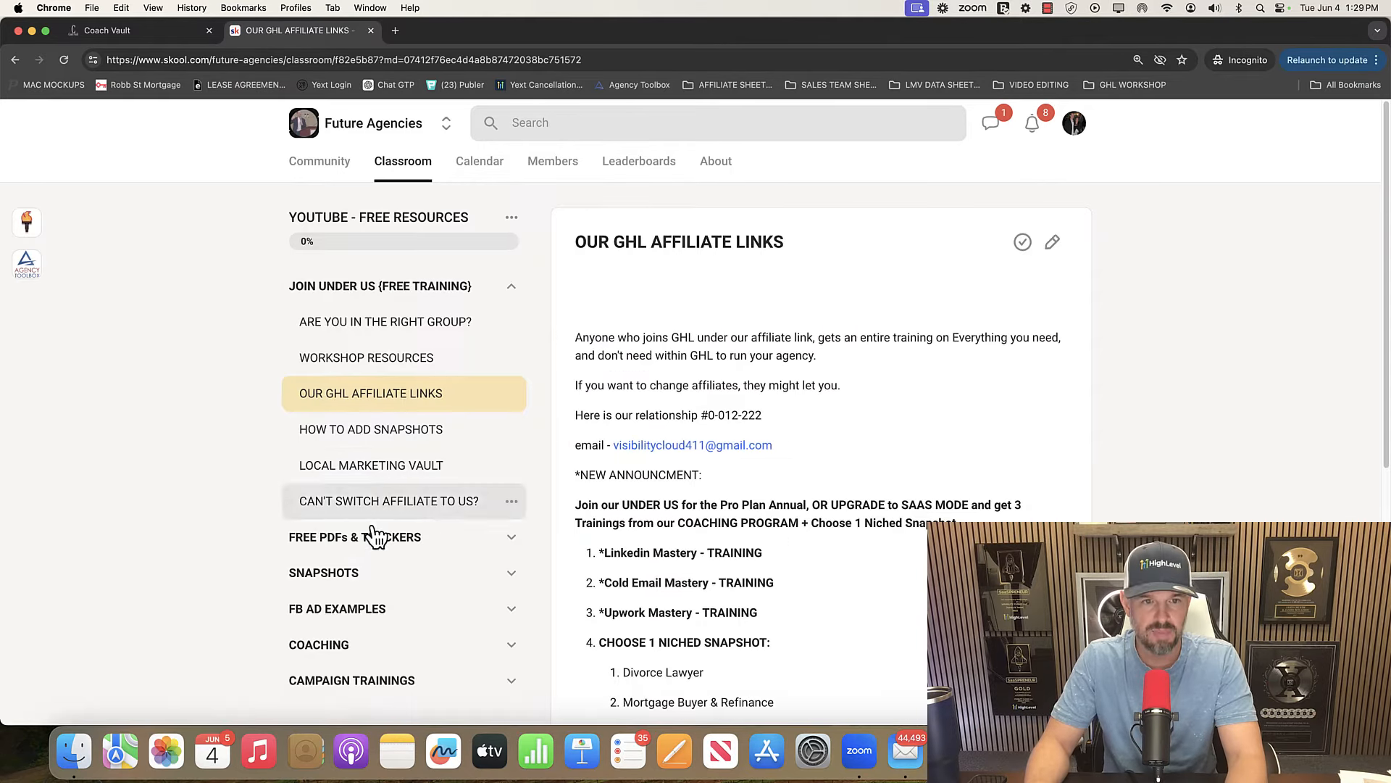
Expand the free PDFs, snapshots, FB ad examples, coaching and campaign training sections to review the free resources.
scroll(376, 532, "down", 5)
left_click(373, 306)
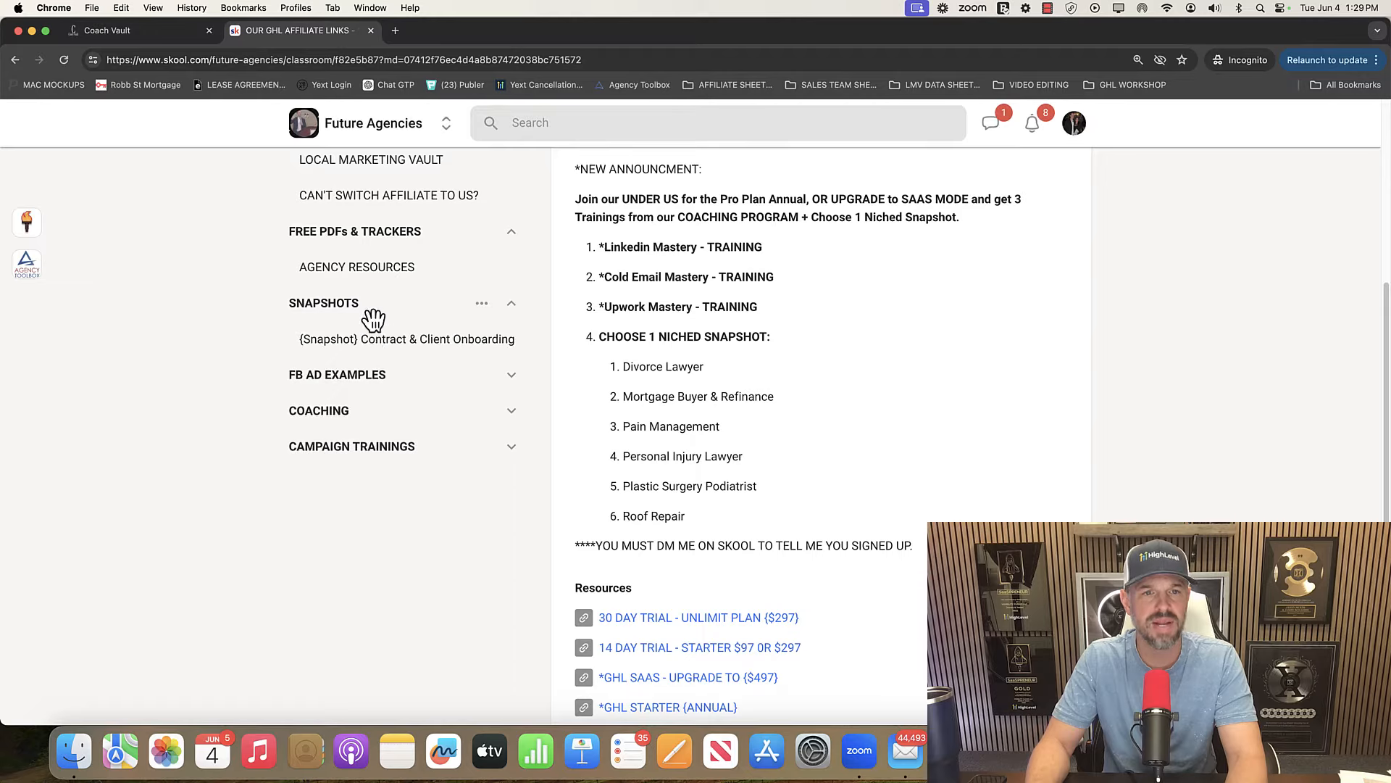
left_click(373, 375)
left_click(366, 445)
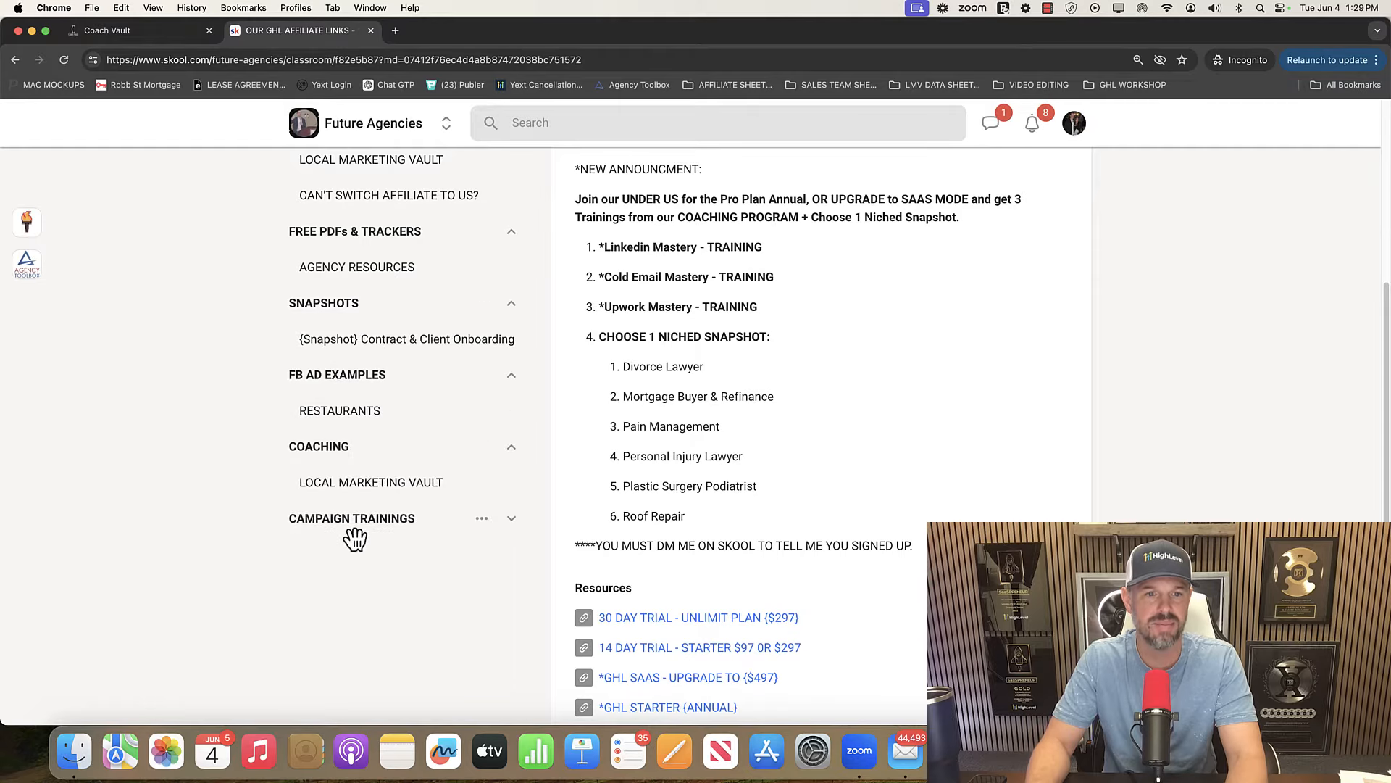
left_click(354, 528)
scroll(382, 584, "up", 5)
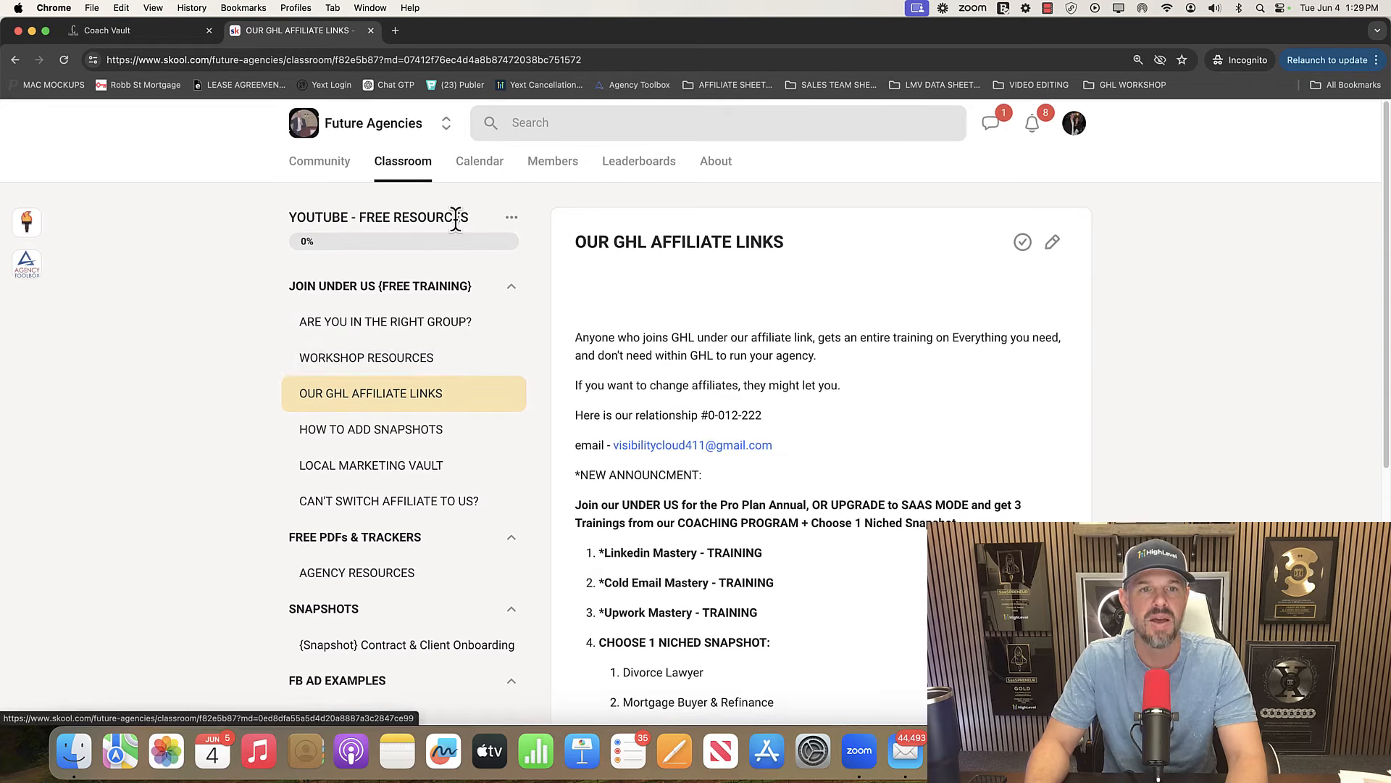
Return to the Future Agencies classroom and open the bonus GHL Mastery Course.
left_click(442, 126)
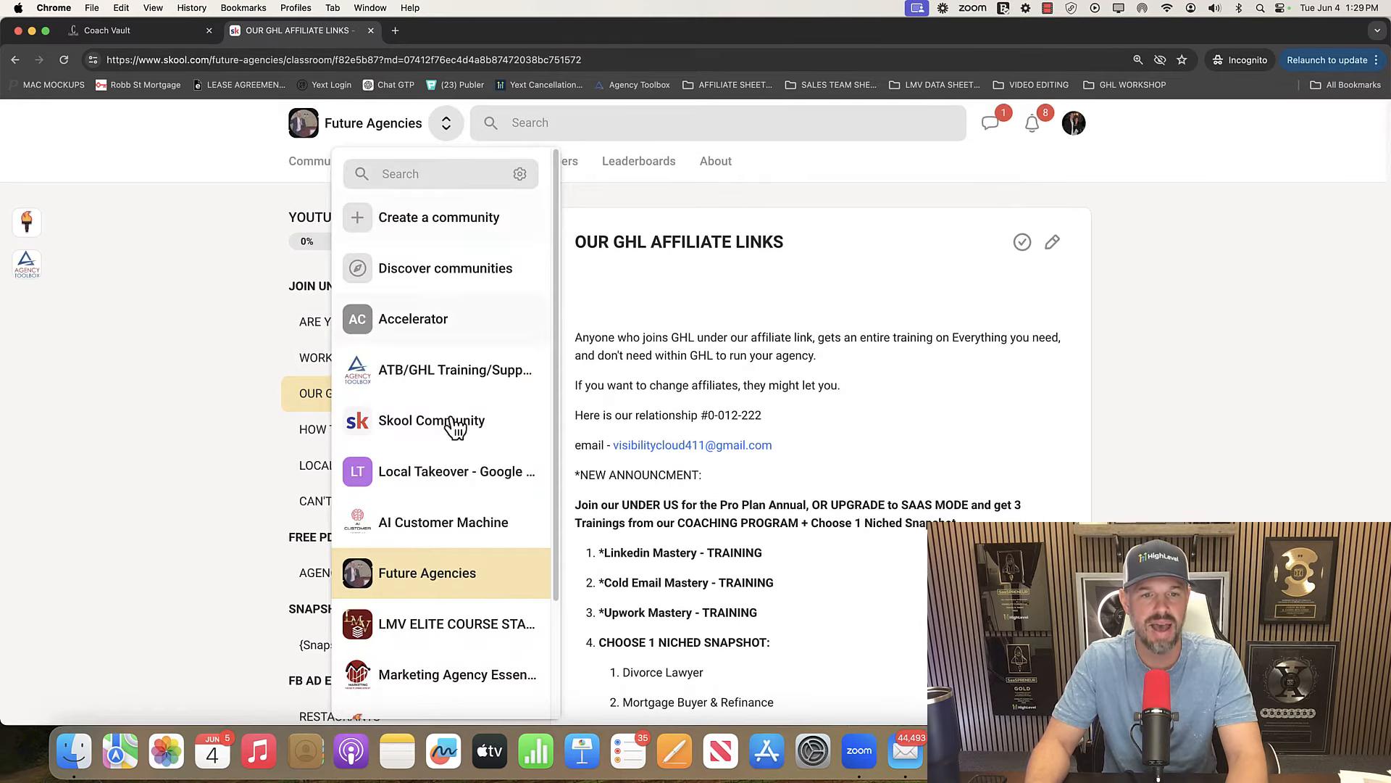
left_click(435, 571)
left_click(671, 308)
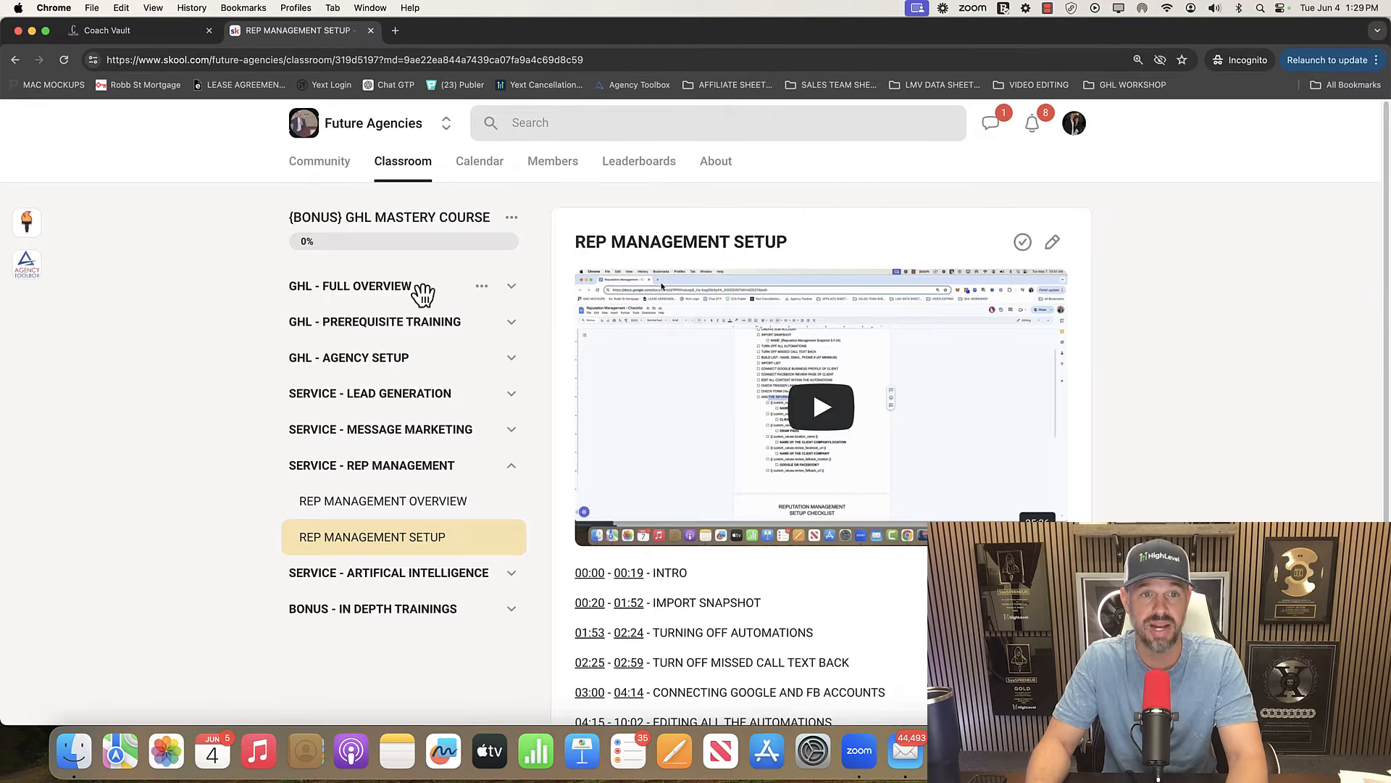
Expand the GHL Full Overview, Prerequisite Training and Agency Setup sections to review their lessons.
left_click(395, 286)
left_click(377, 507)
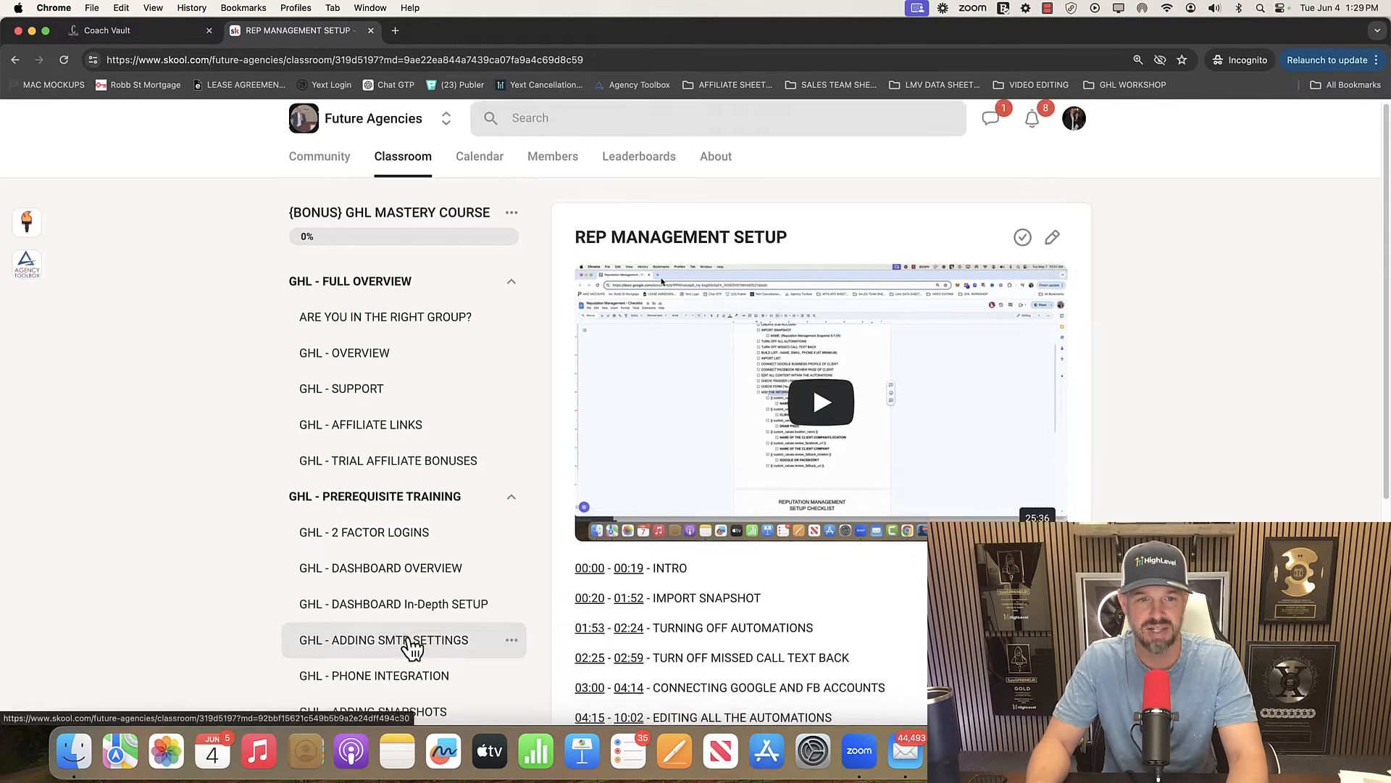
scroll(413, 646, "down", 5)
left_click(404, 463)
scroll(403, 467, "down", 3)
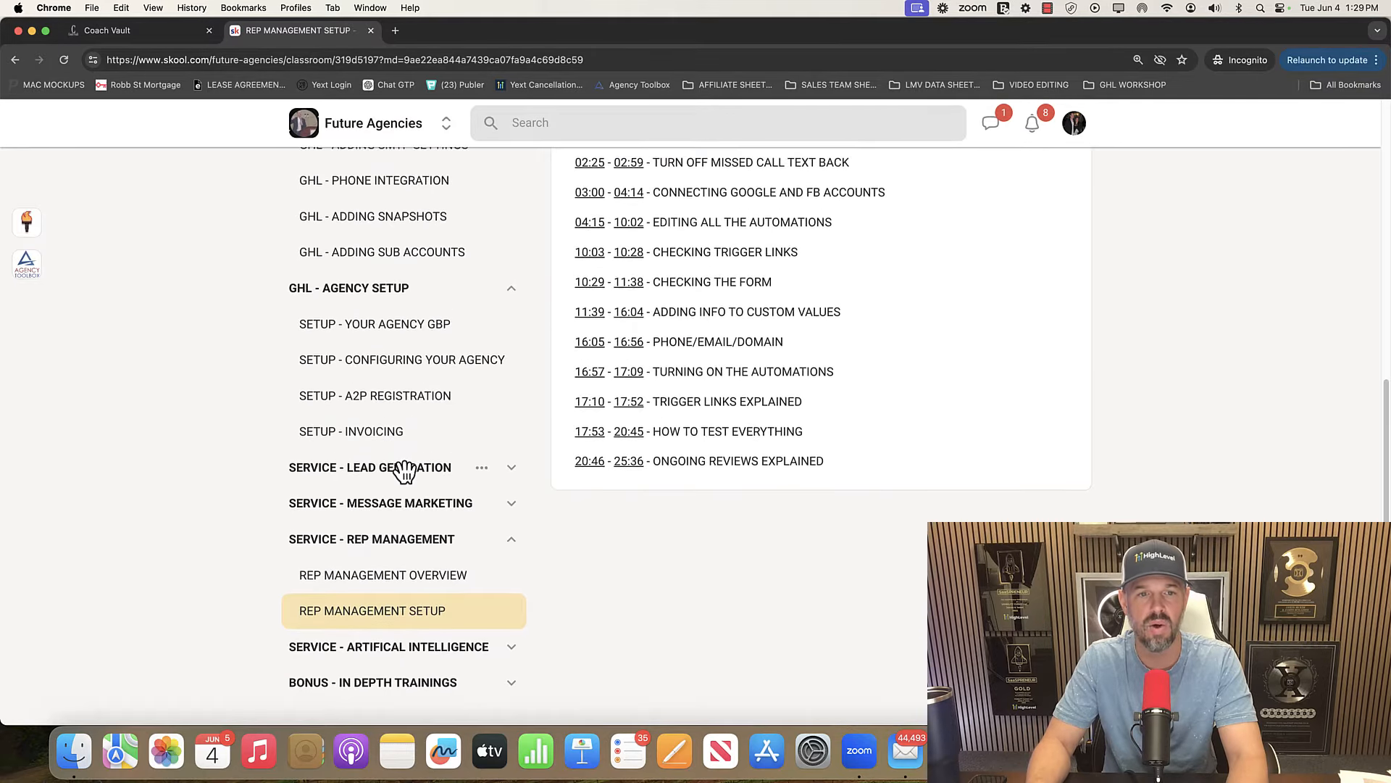
Expand the Lead Generation and Message Marketing service sections, and open the MM OVERVIEW lesson.
left_click(403, 468)
left_click(435, 578)
scroll(403, 587, "down", 3)
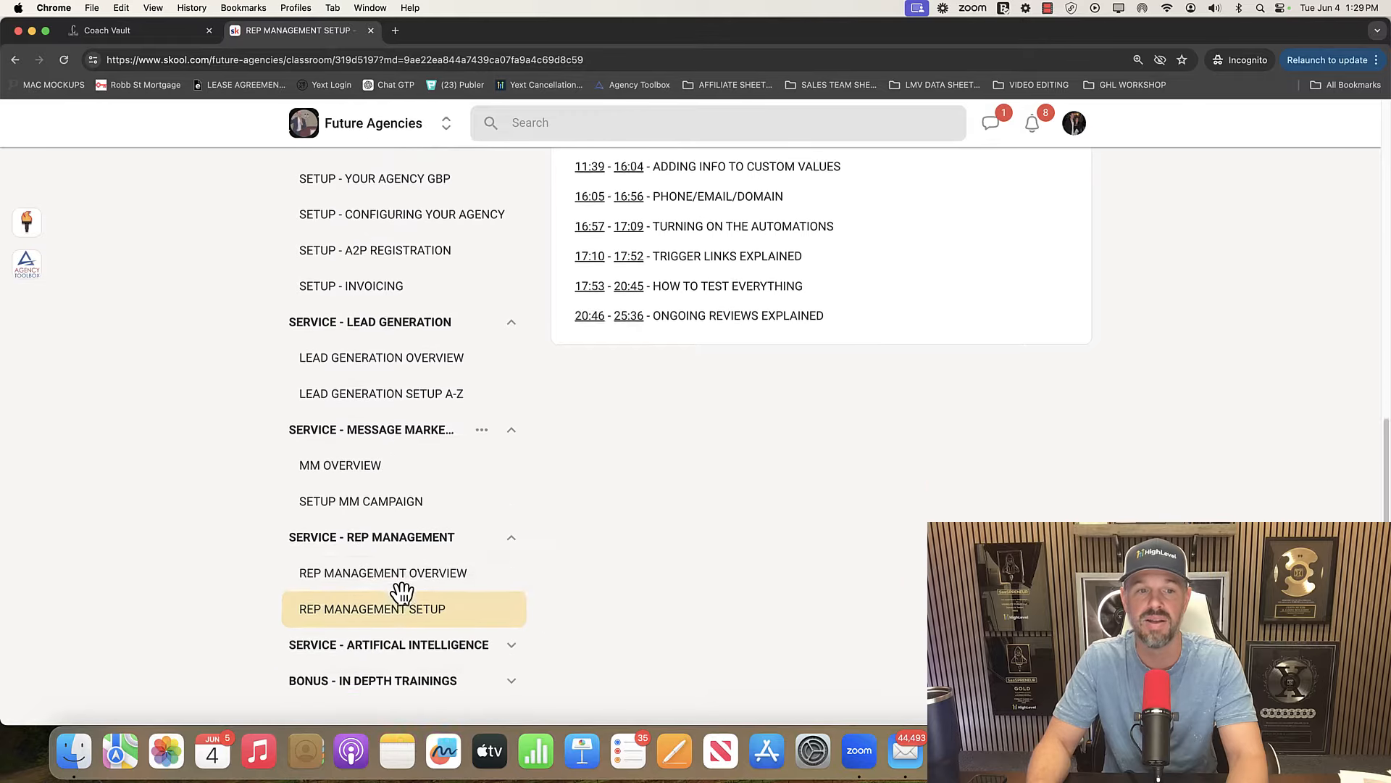
left_click(404, 542)
left_click(401, 551)
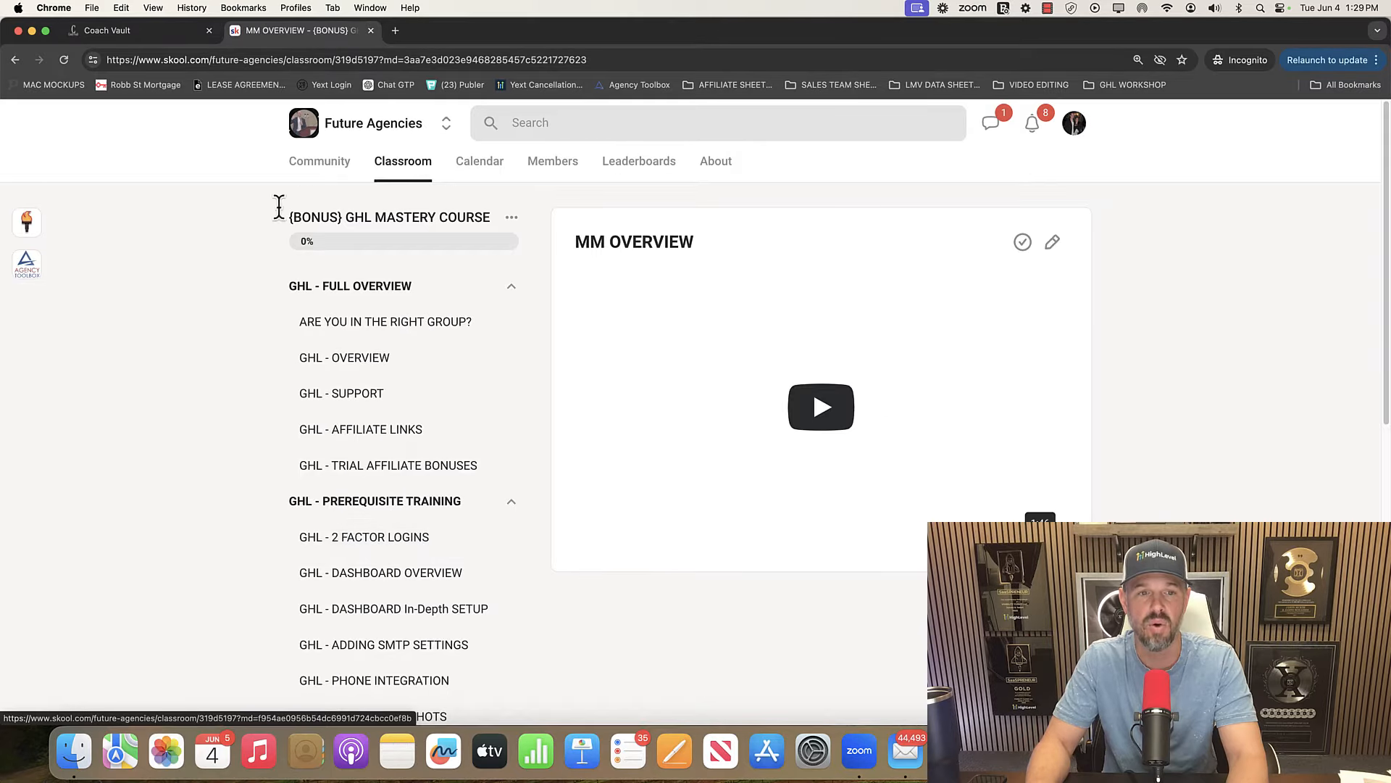
Expand the Rep Management service section in the course outline to show its lessons.
scroll(390, 439, "down", 10)
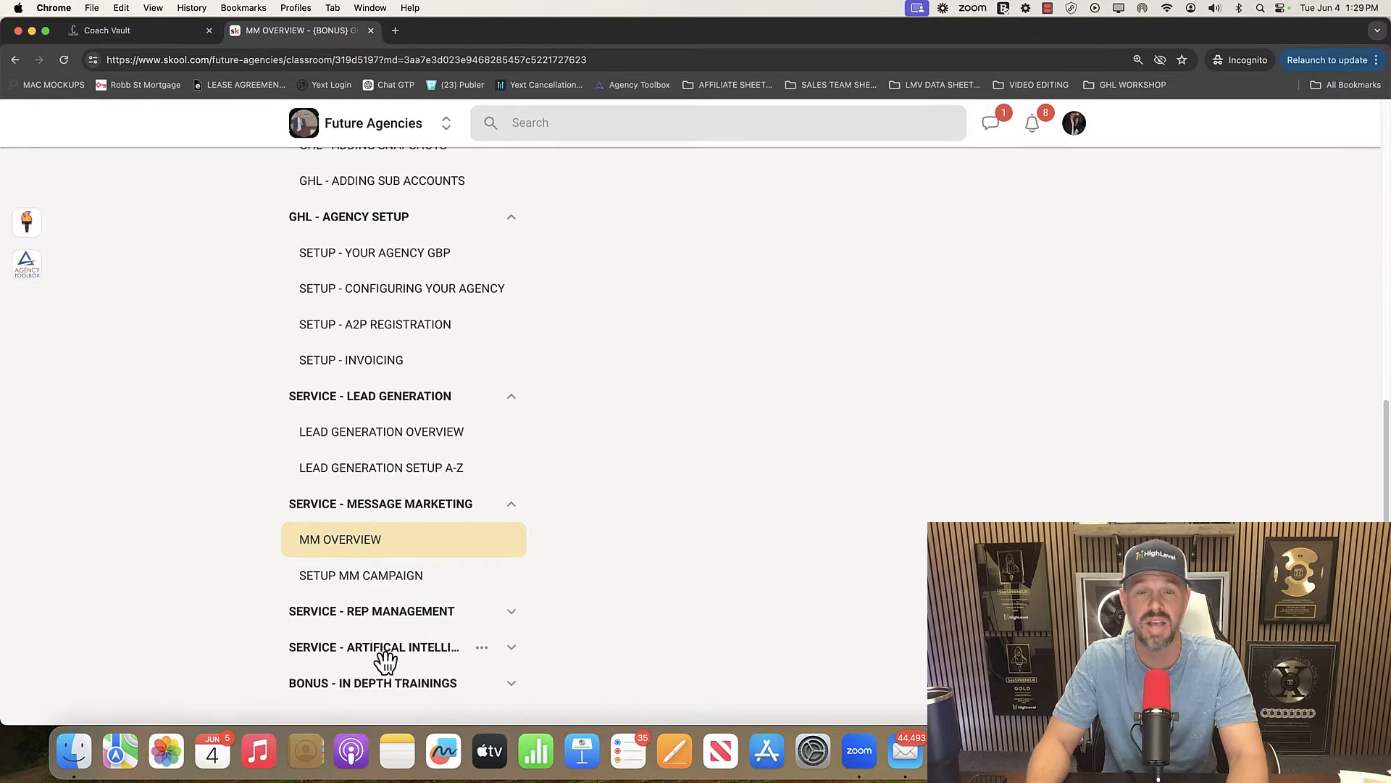
left_click(390, 621)
scroll(388, 623, "down", 2)
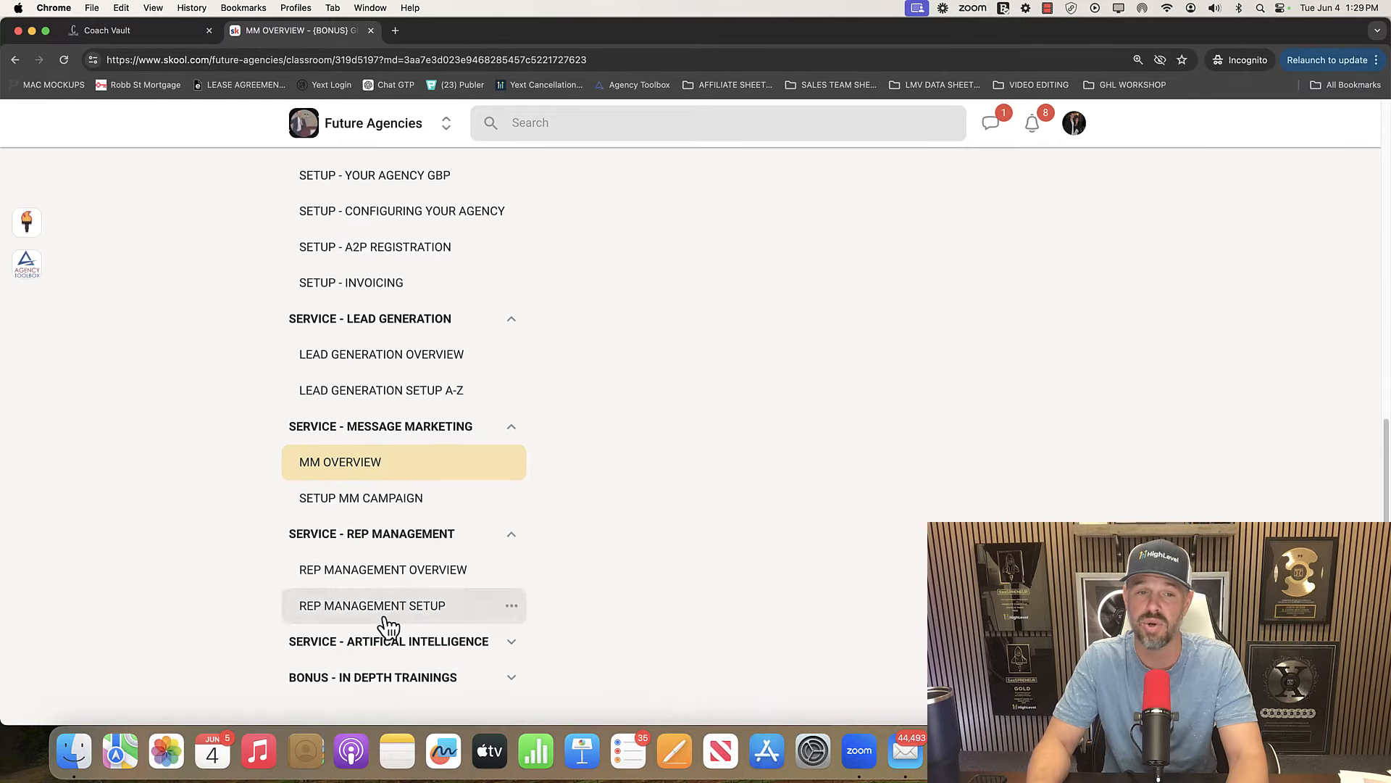
Expand the Artificial Intelligence service and Bonus In Depth Trainings sections in the course outline.
left_click(388, 638)
scroll(388, 660, "down", 2)
left_click(388, 681)
scroll(420, 579, "down", 4)
scroll(437, 499, "up", 15)
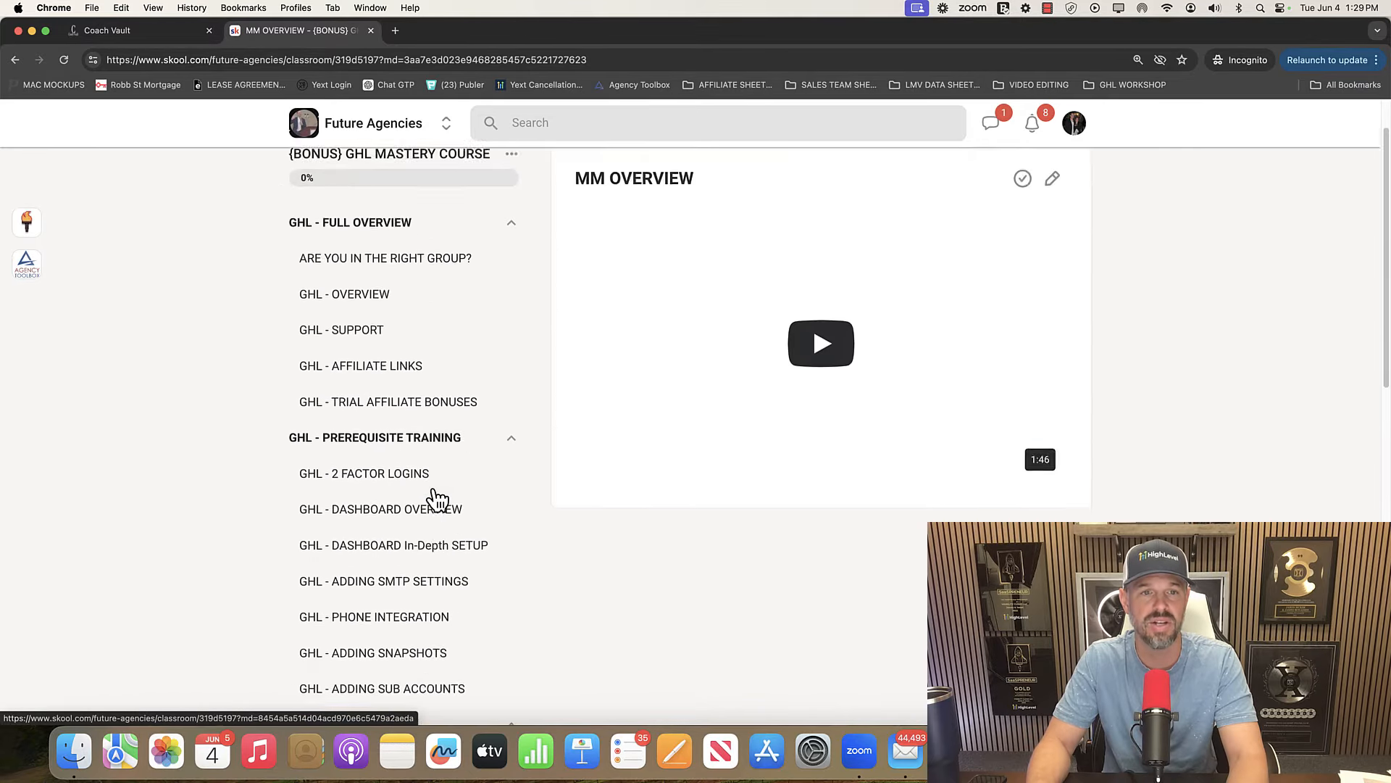
Review the expanded GHL Mastery Course outline from the Full Overview lessons through the Bonus In Depth Trainings.
scroll(437, 499, "down", 4)
scroll(437, 499, "down", 5)
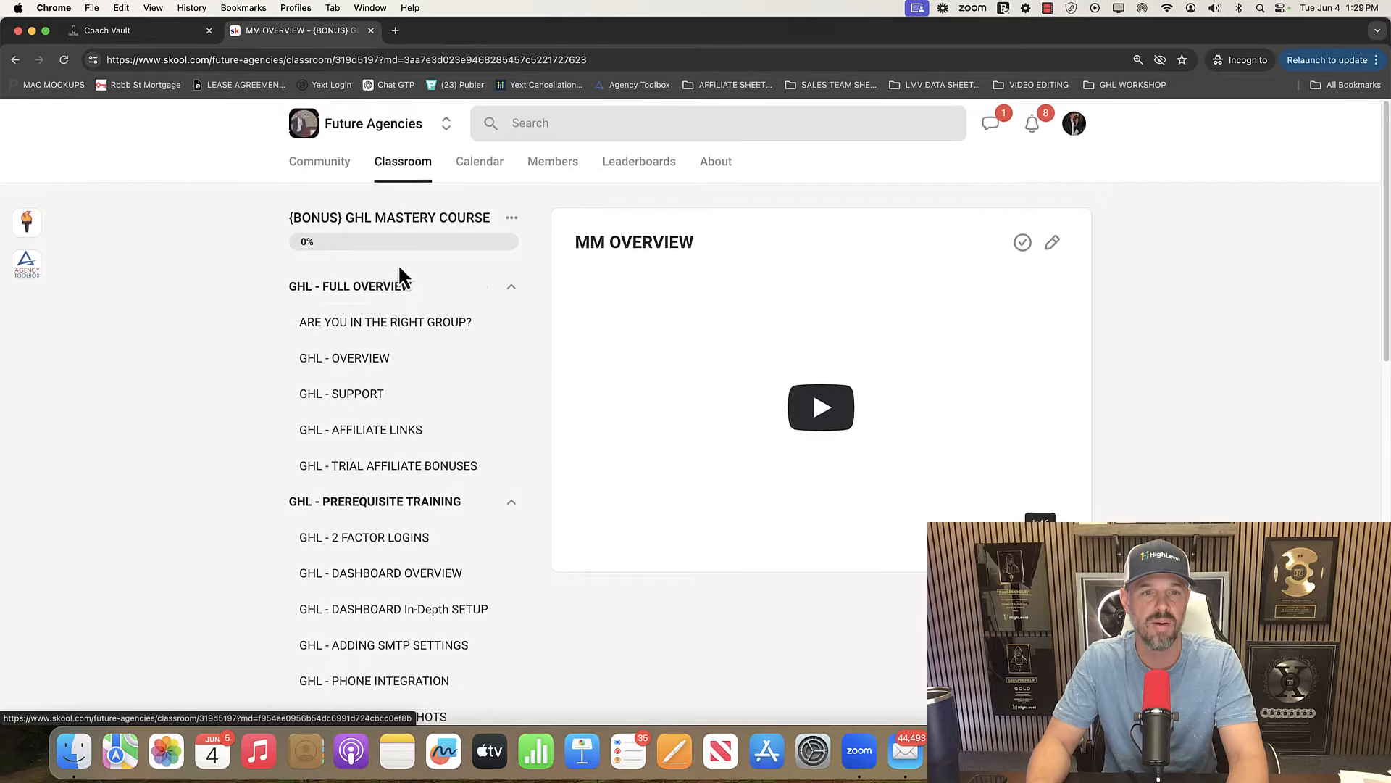
scroll(401, 500, "down", 5)
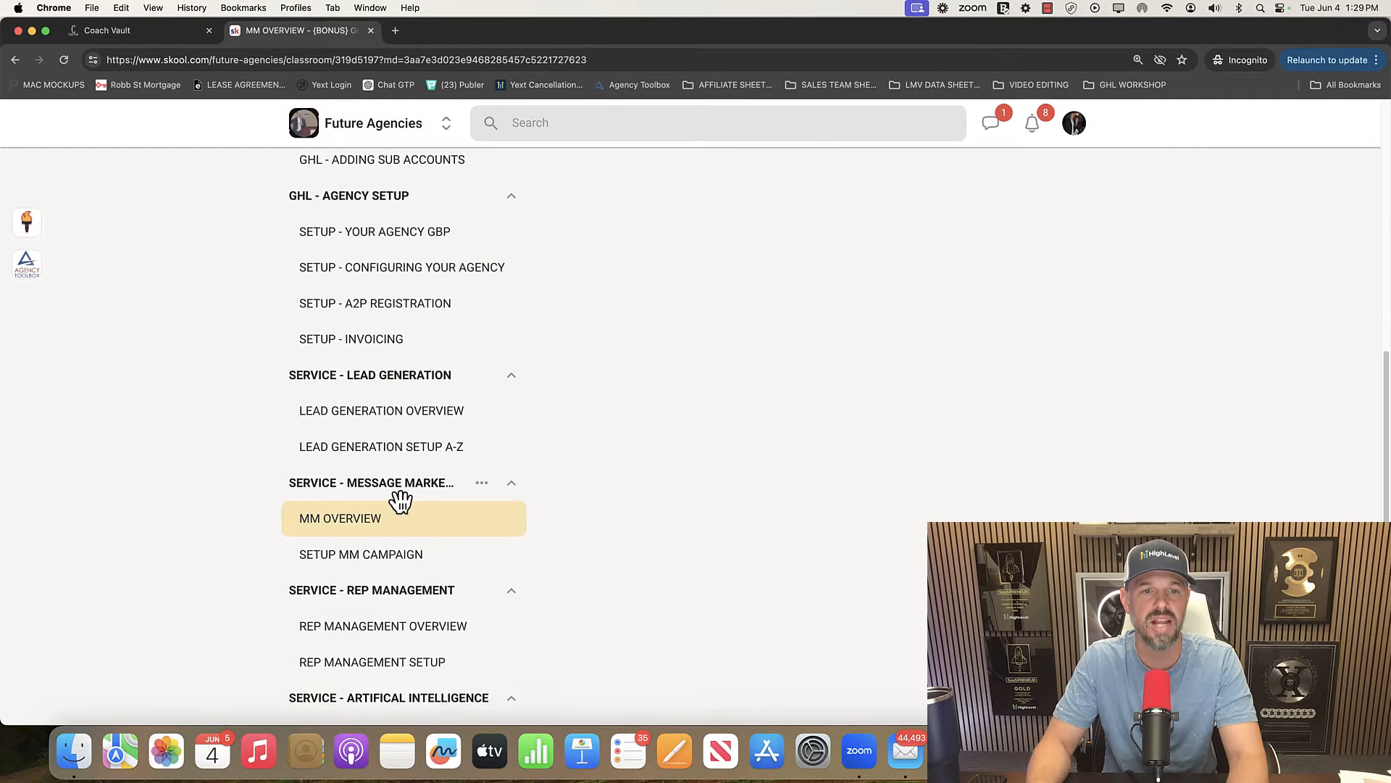
scroll(401, 500, "down", 2)
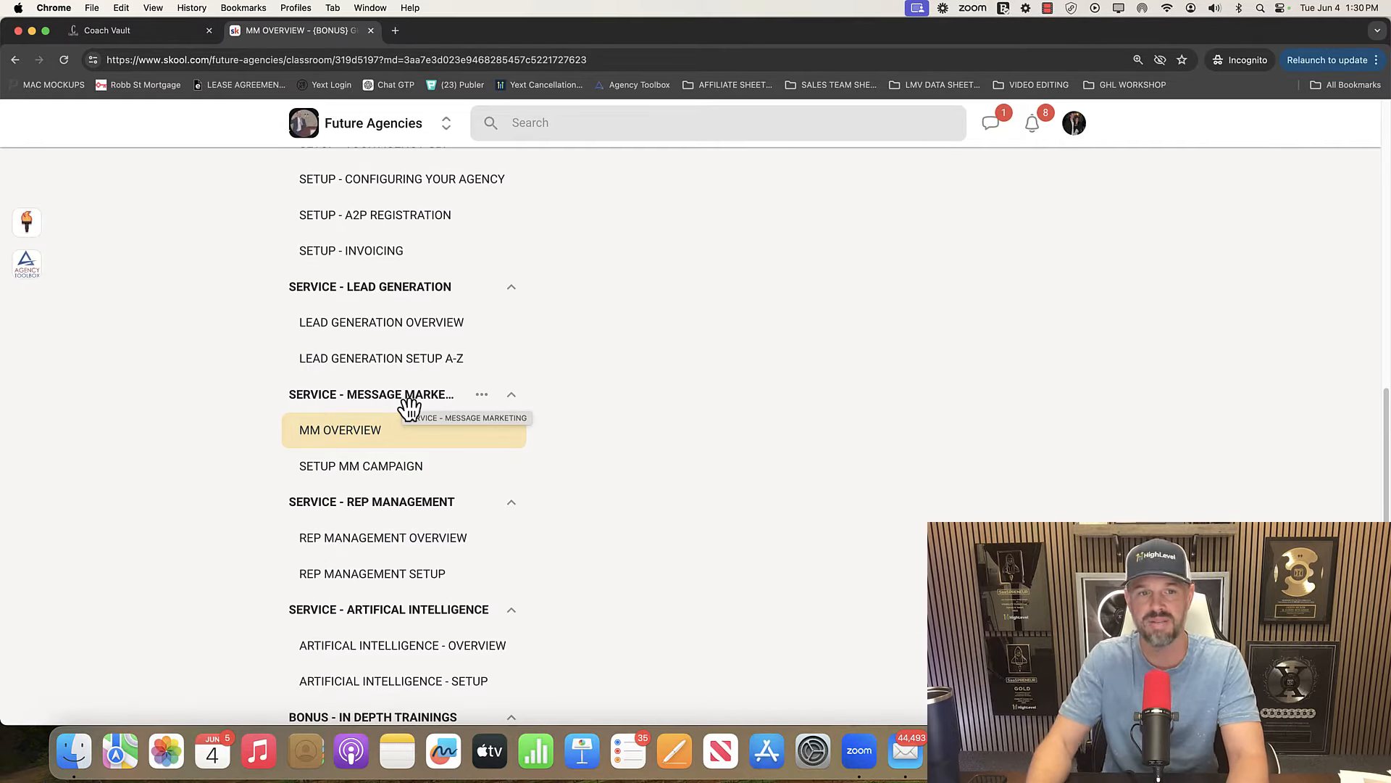
scroll(404, 528, "down", 3)
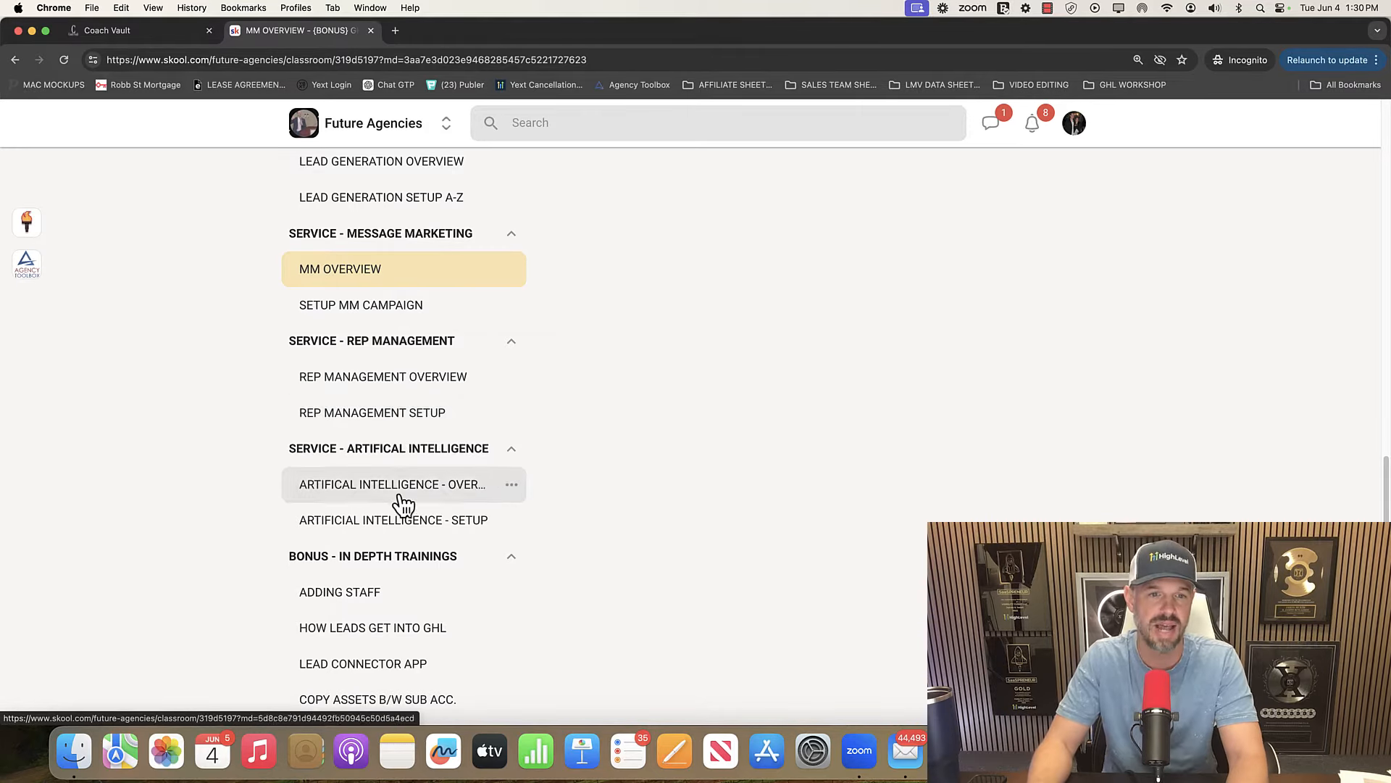
scroll(406, 536, "down", 1)
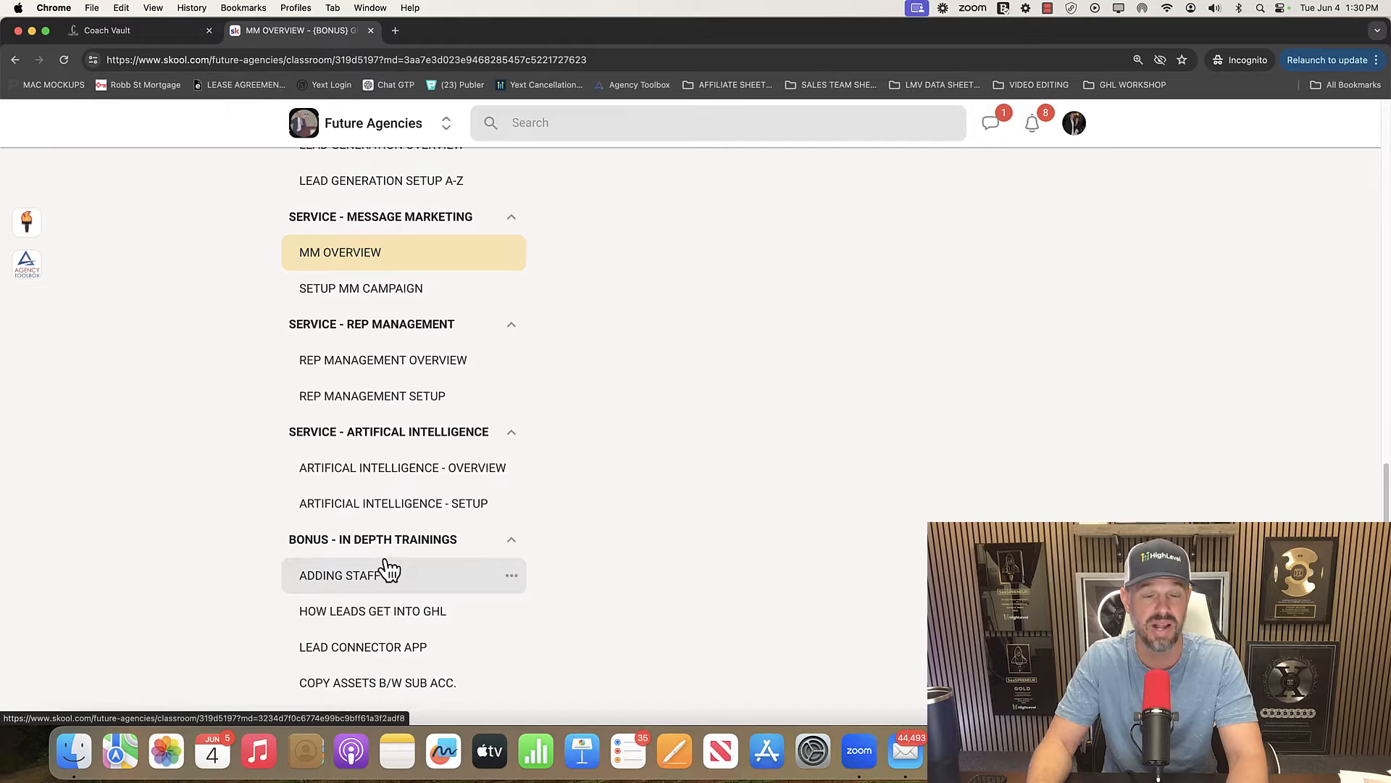
scroll(423, 366, "up", 15)
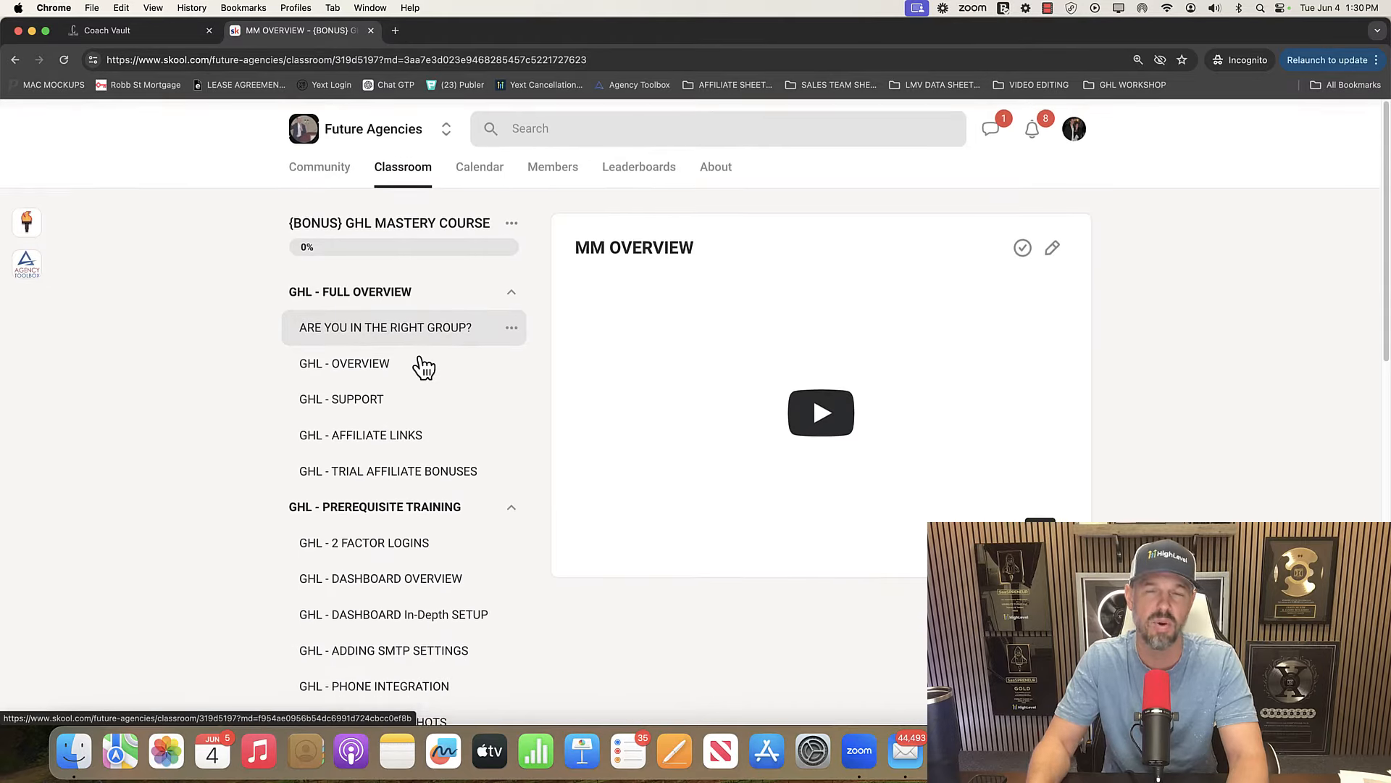
Return to the Coach Vault agency dashboard, open the SaaS Education page and dismiss the mobile app promotion.
left_click(174, 30)
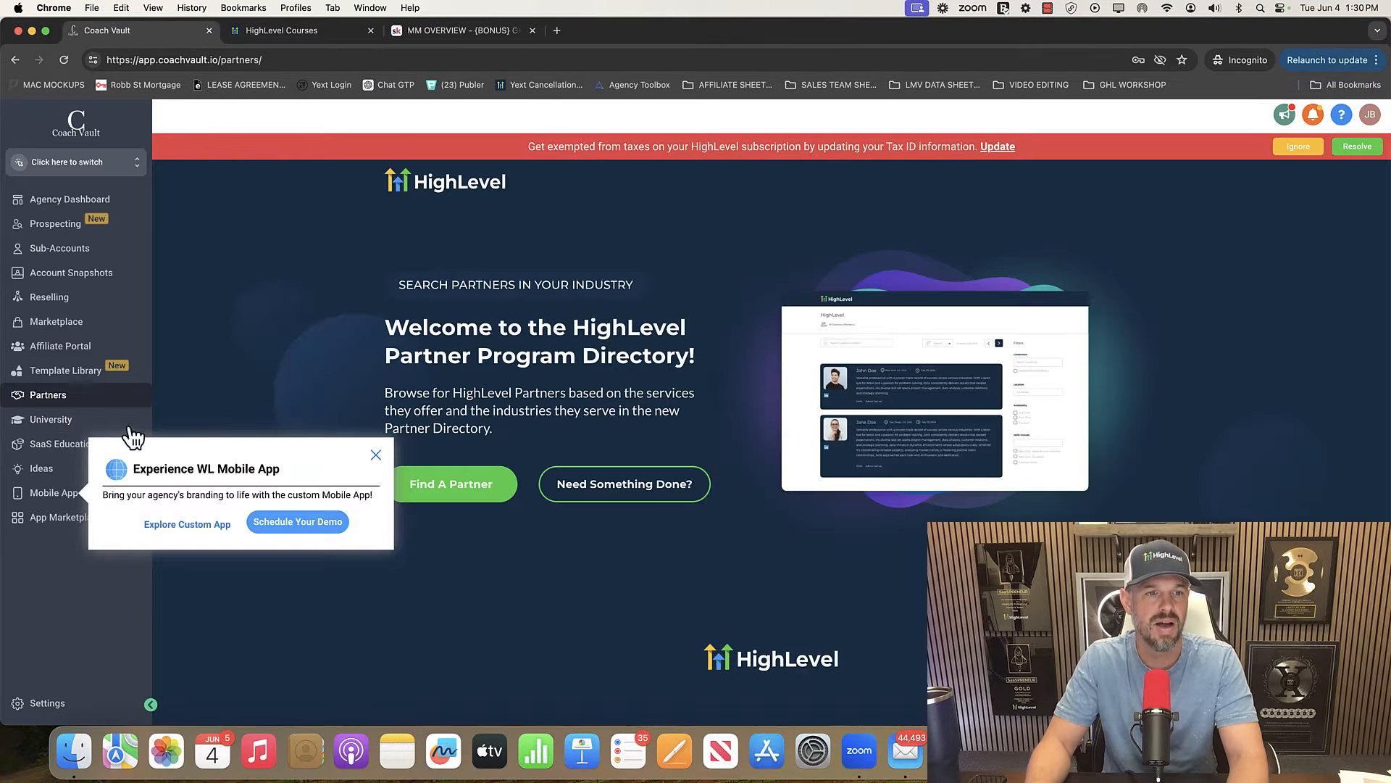
left_click(52, 455)
left_click(375, 455)
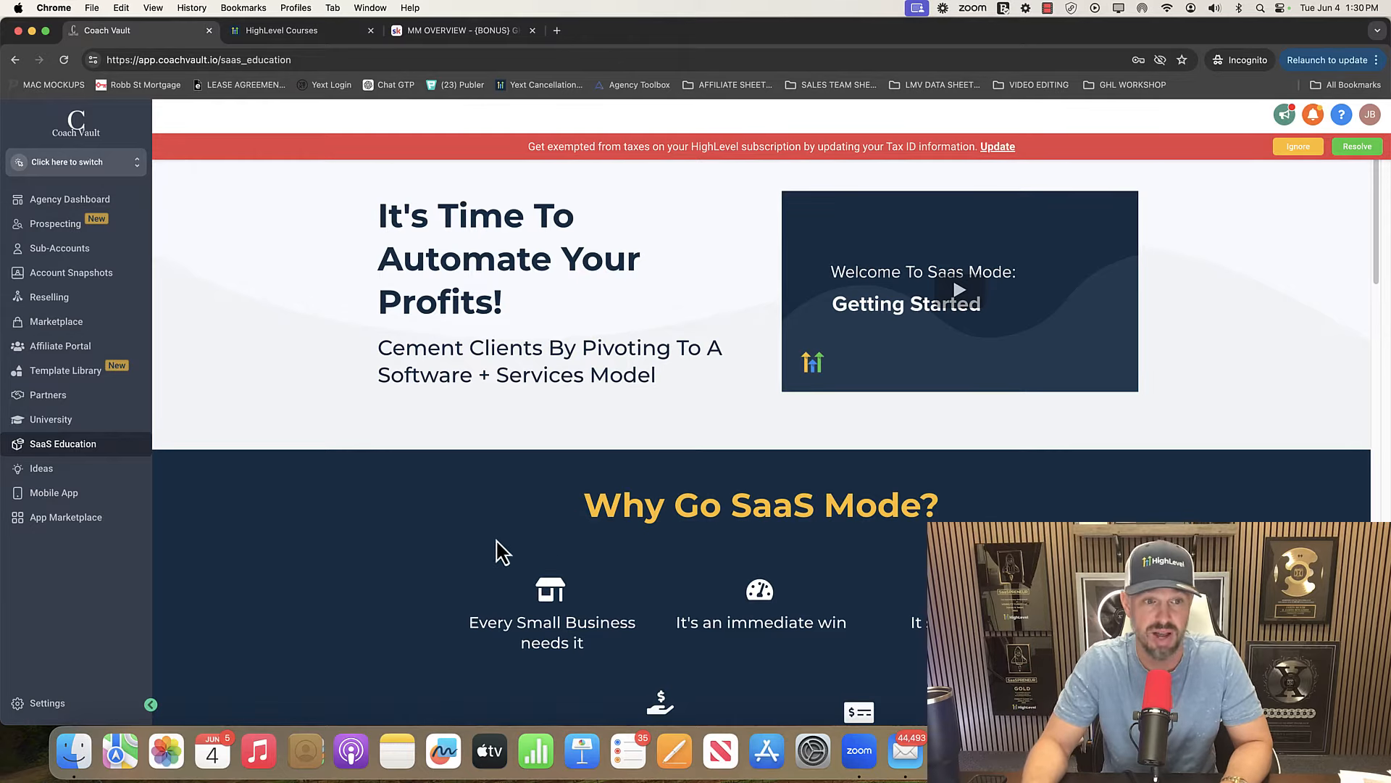
Look at the HighLevel Ideas board, and return to the agency dashboard to show the Mobile App page.
left_click(77, 471)
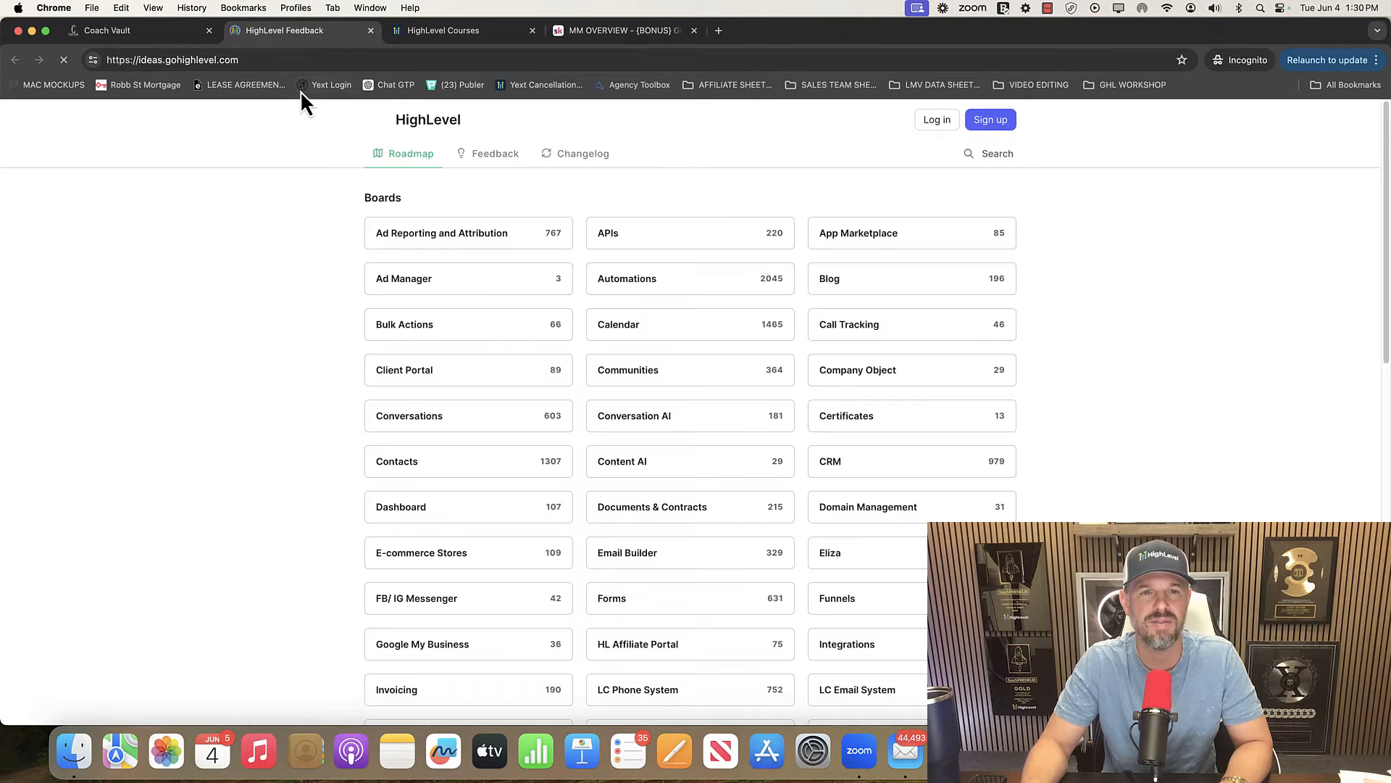
left_click(155, 37)
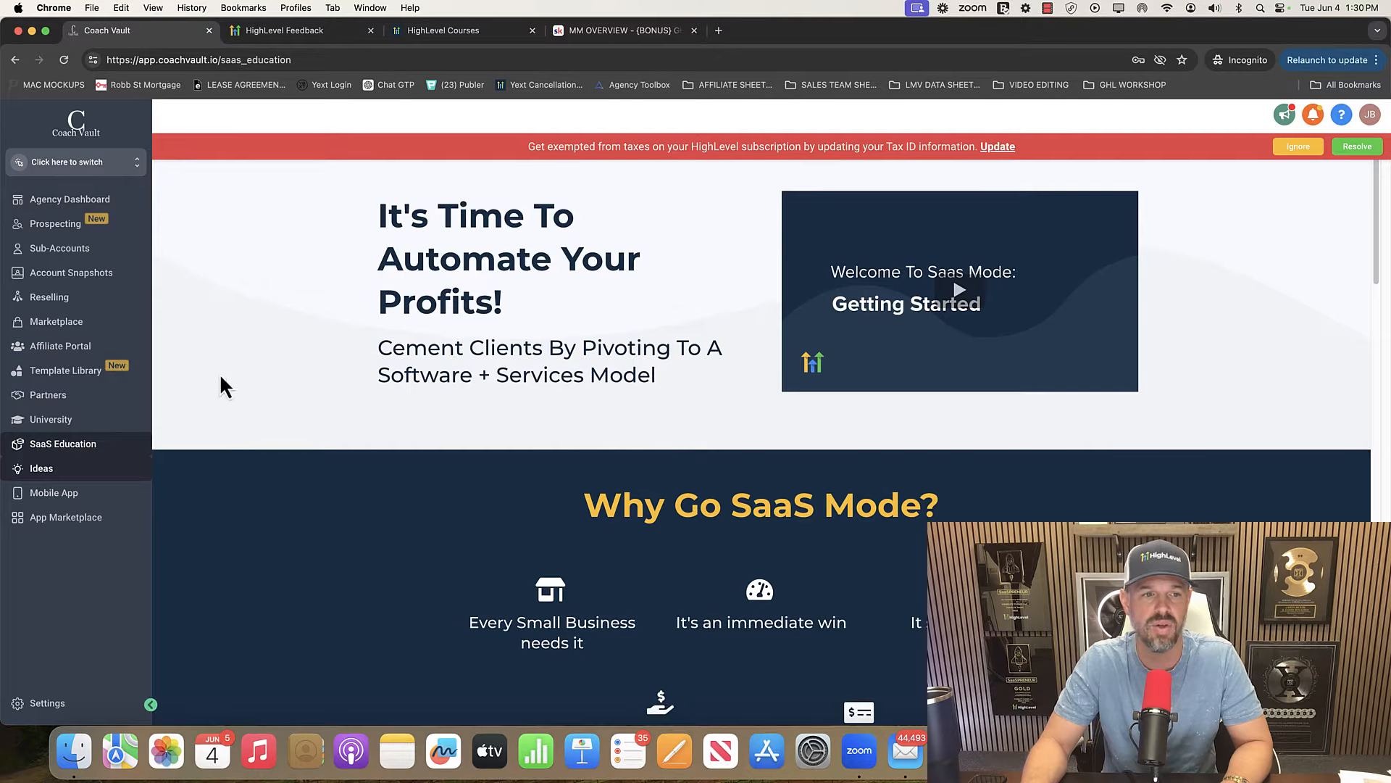
left_click(58, 496)
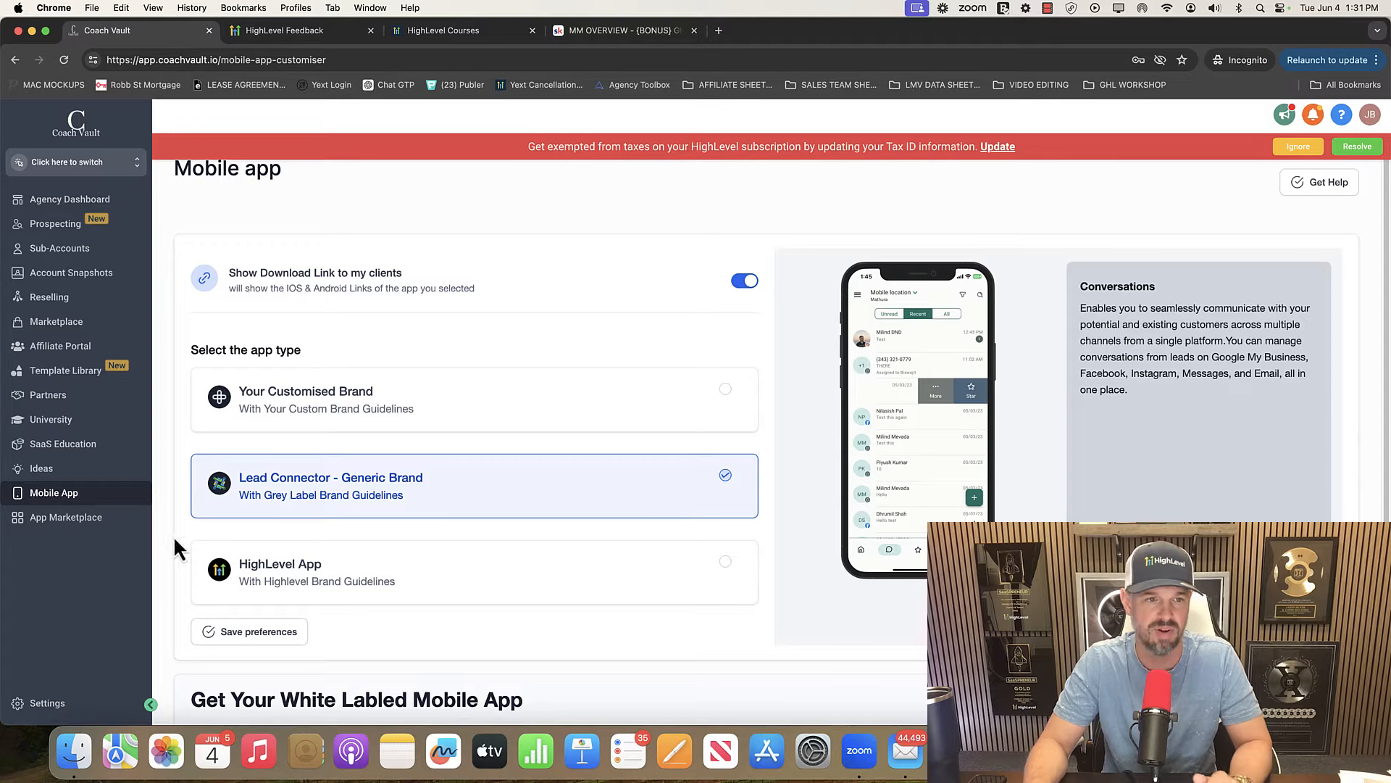
Open the App Marketplace and browse through its top installed apps.
left_click(45, 528)
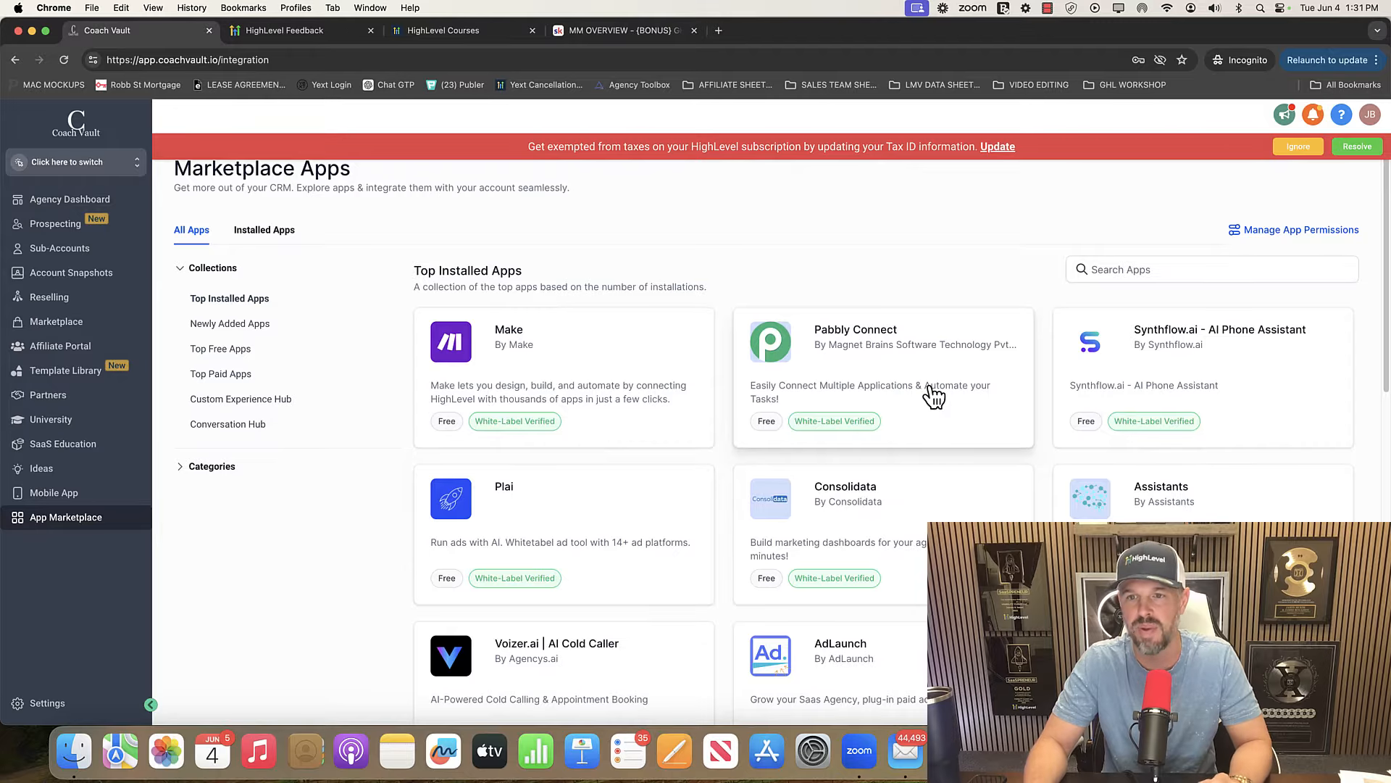
scroll(933, 395, "down", 10)
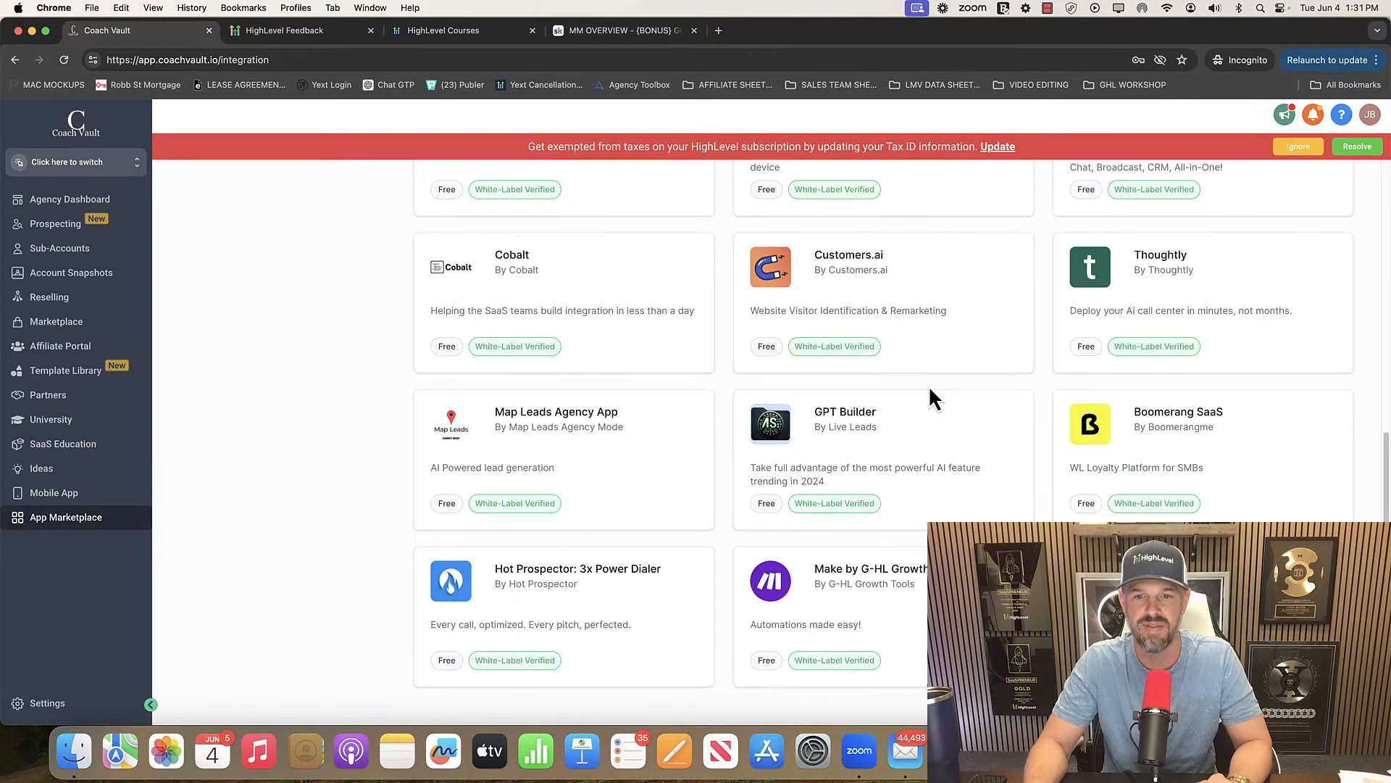
scroll(933, 397, "up", 10)
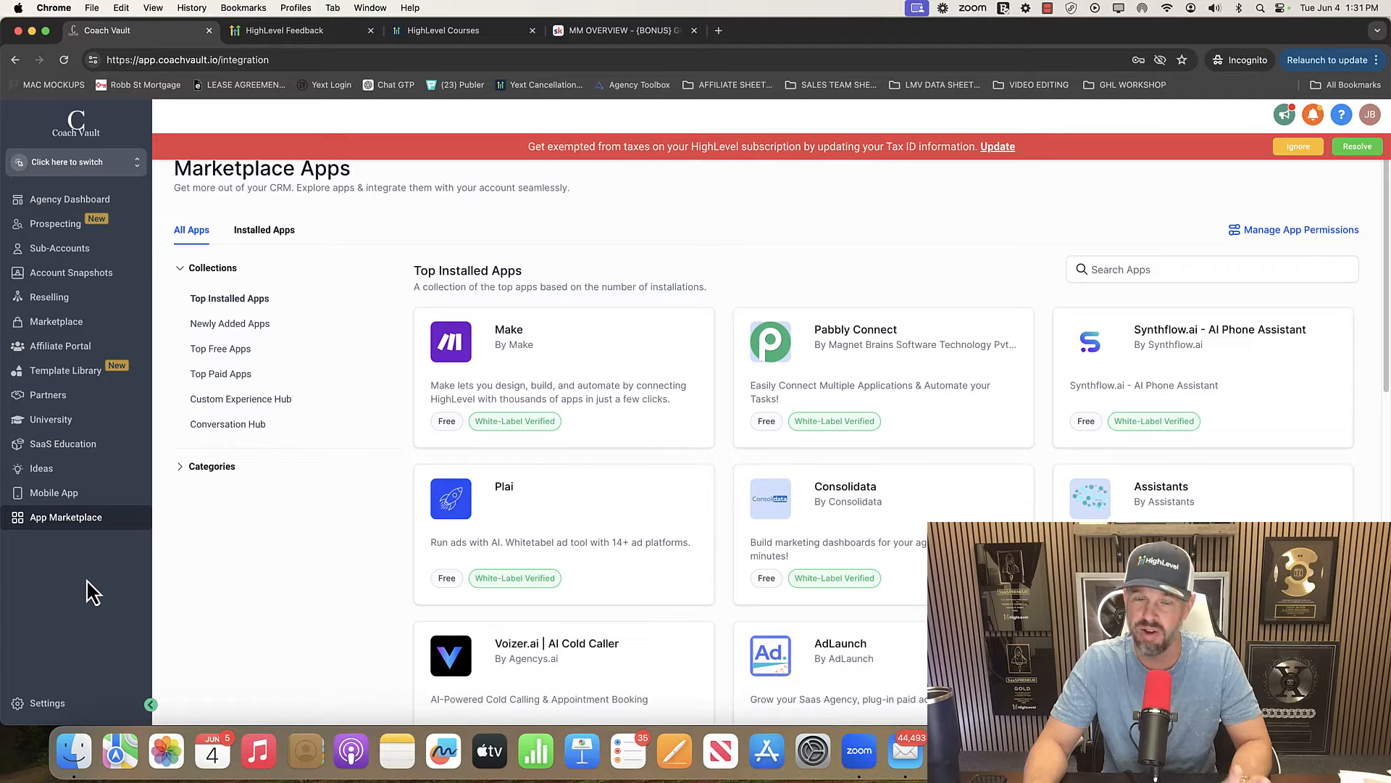
Open the agency settings and view the My Profile and Company pages with their contact fields.
left_click(37, 705)
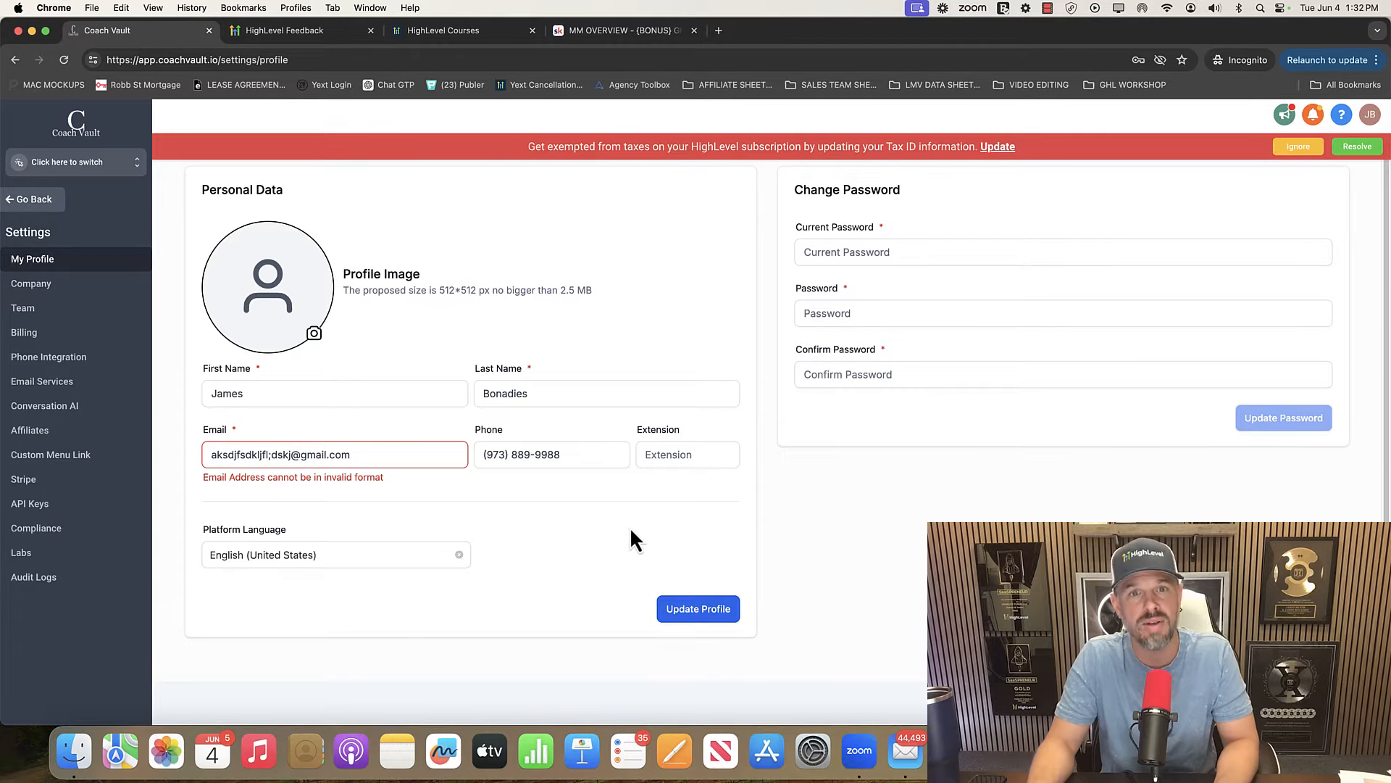
left_click(573, 460)
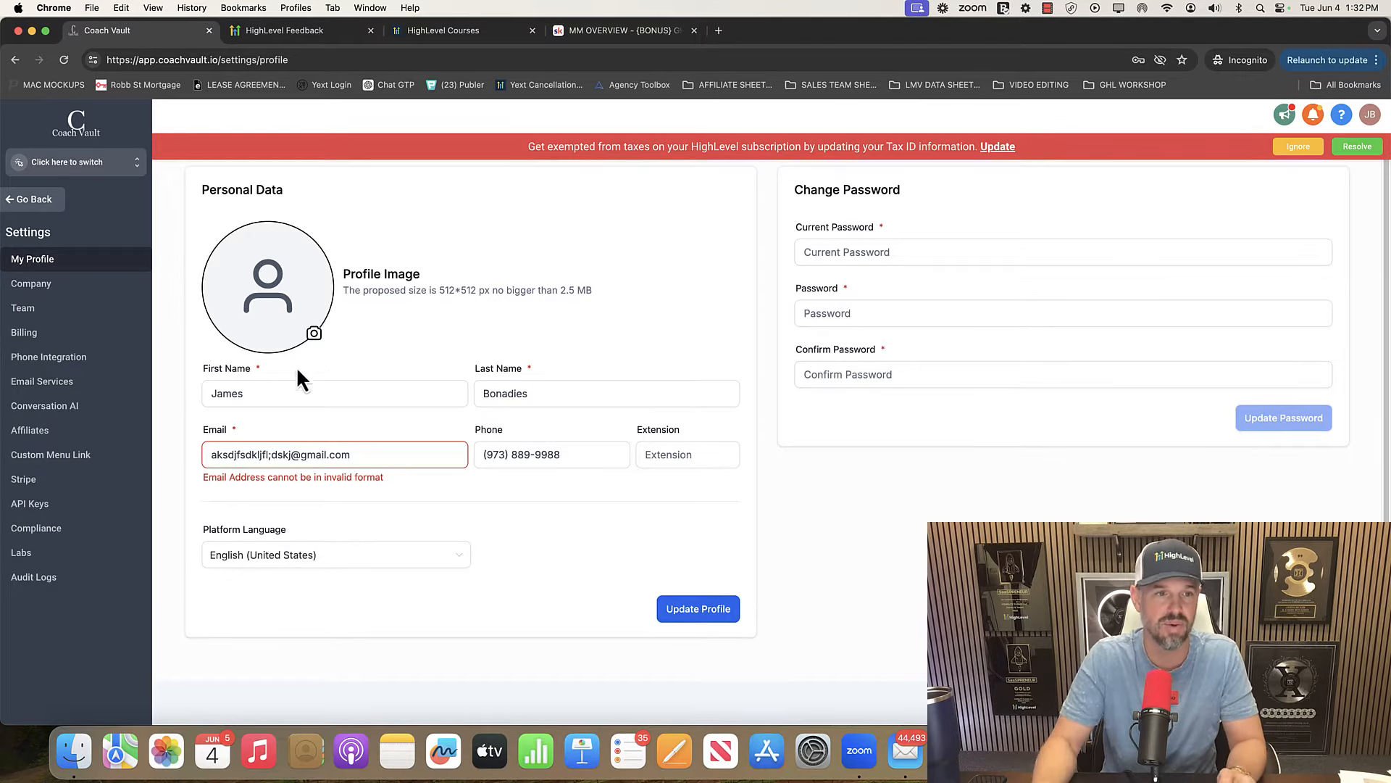
left_click(48, 291)
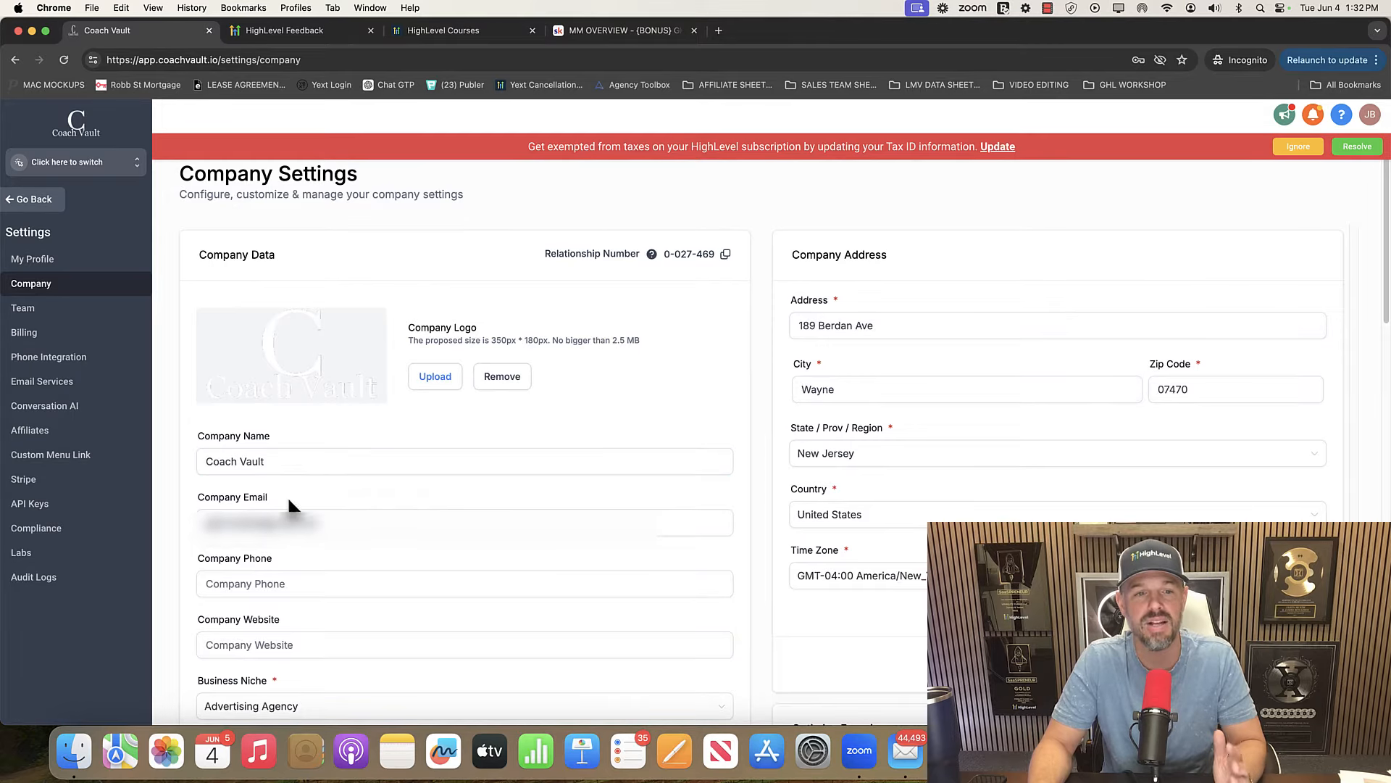
left_click(243, 522)
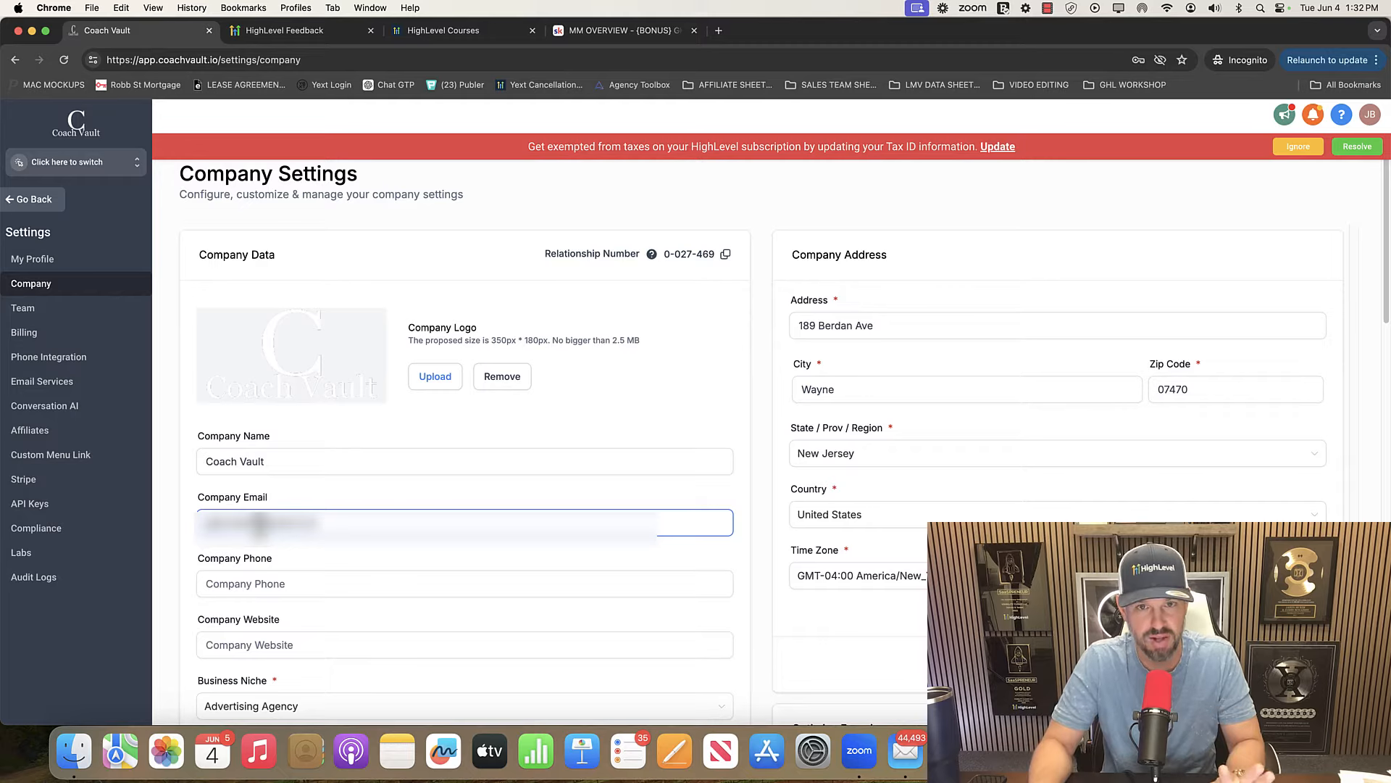
View the Team settings, and look through the subscriptions and add-ons on the Billing dashboard.
left_click(40, 310)
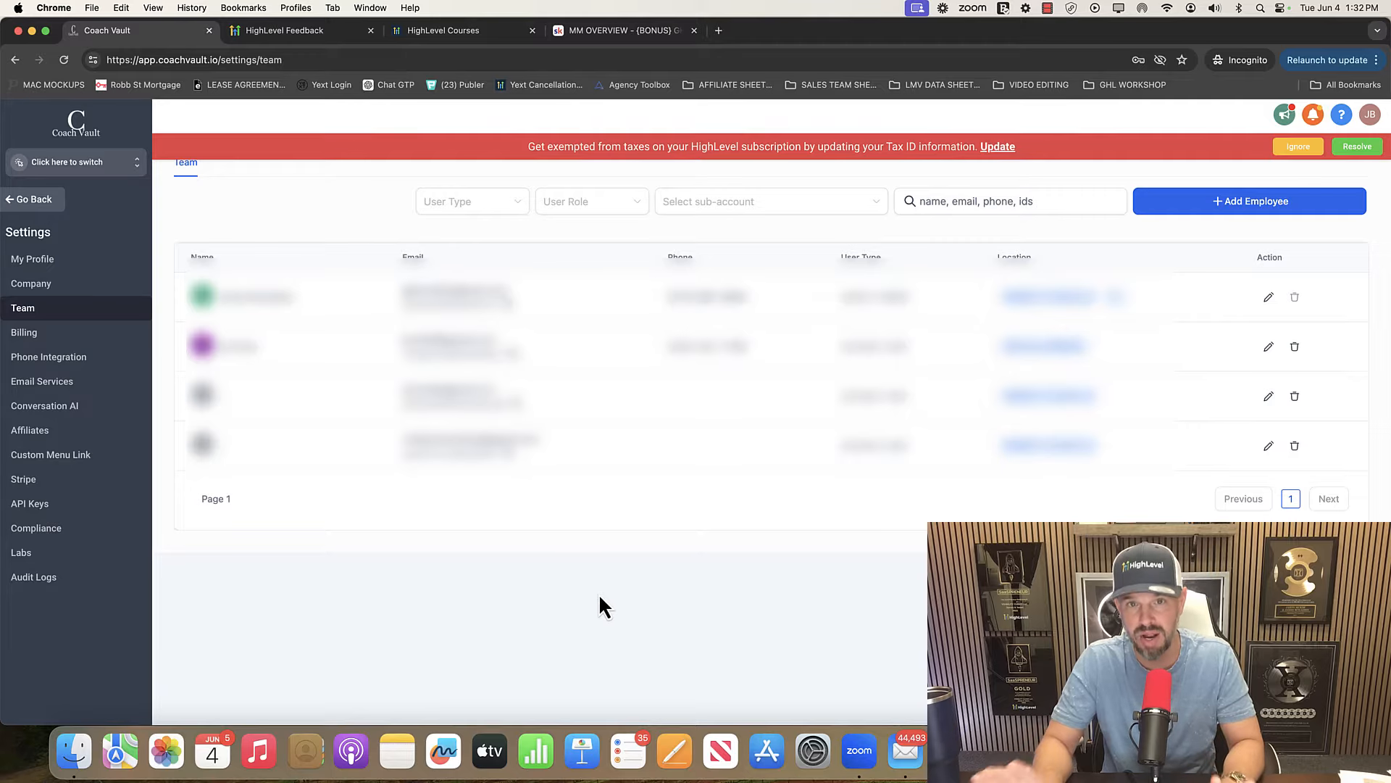
left_click(29, 335)
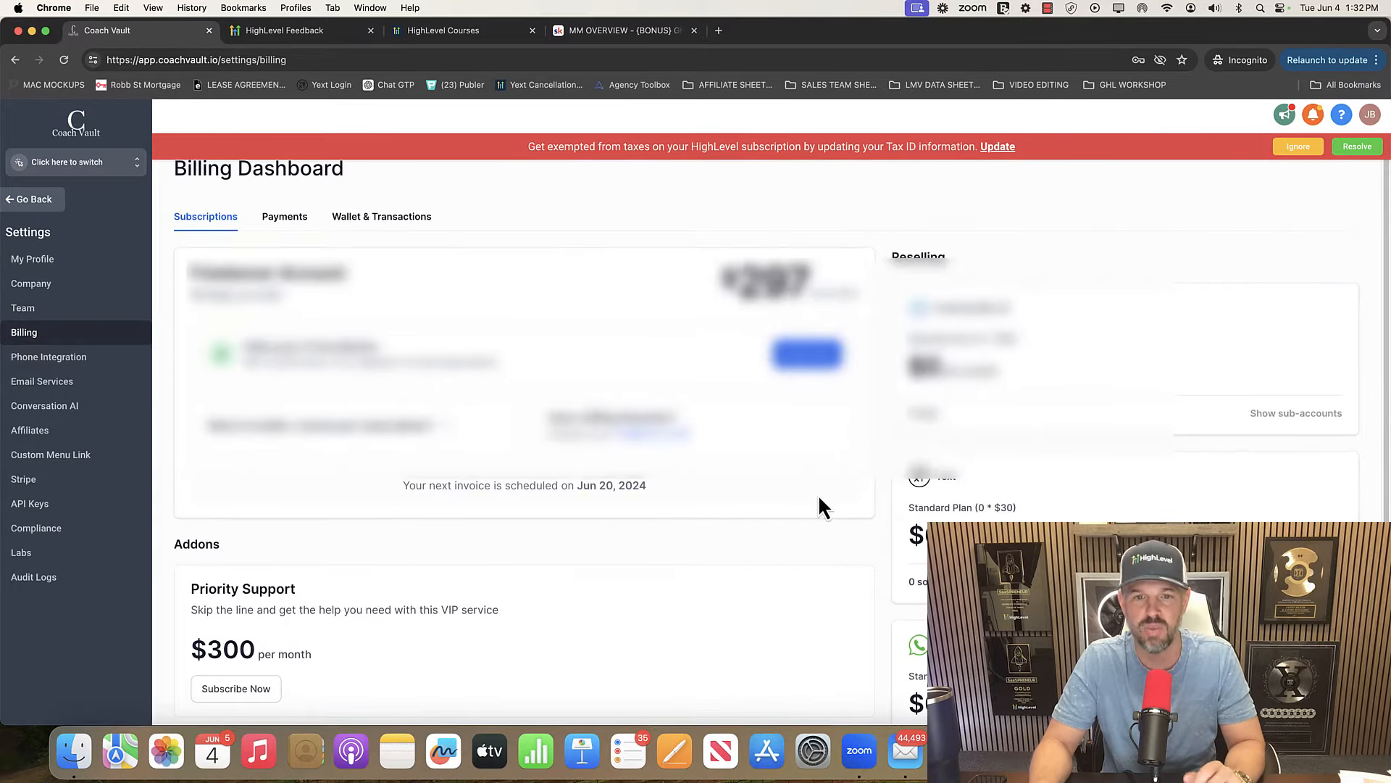
scroll(819, 499, "down", 4)
scroll(818, 493, "up", 4)
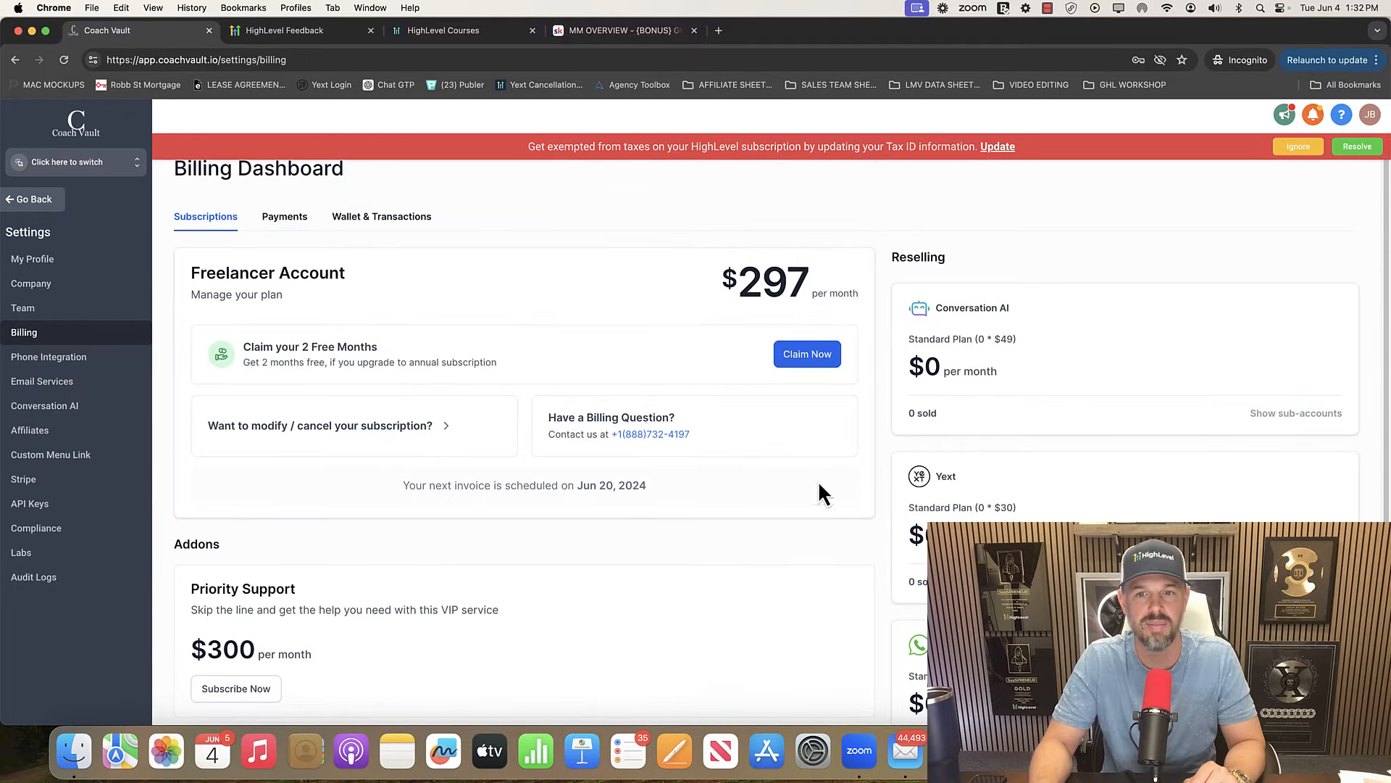
scroll(745, 515, "down", 4)
scroll(508, 471, "up", 4)
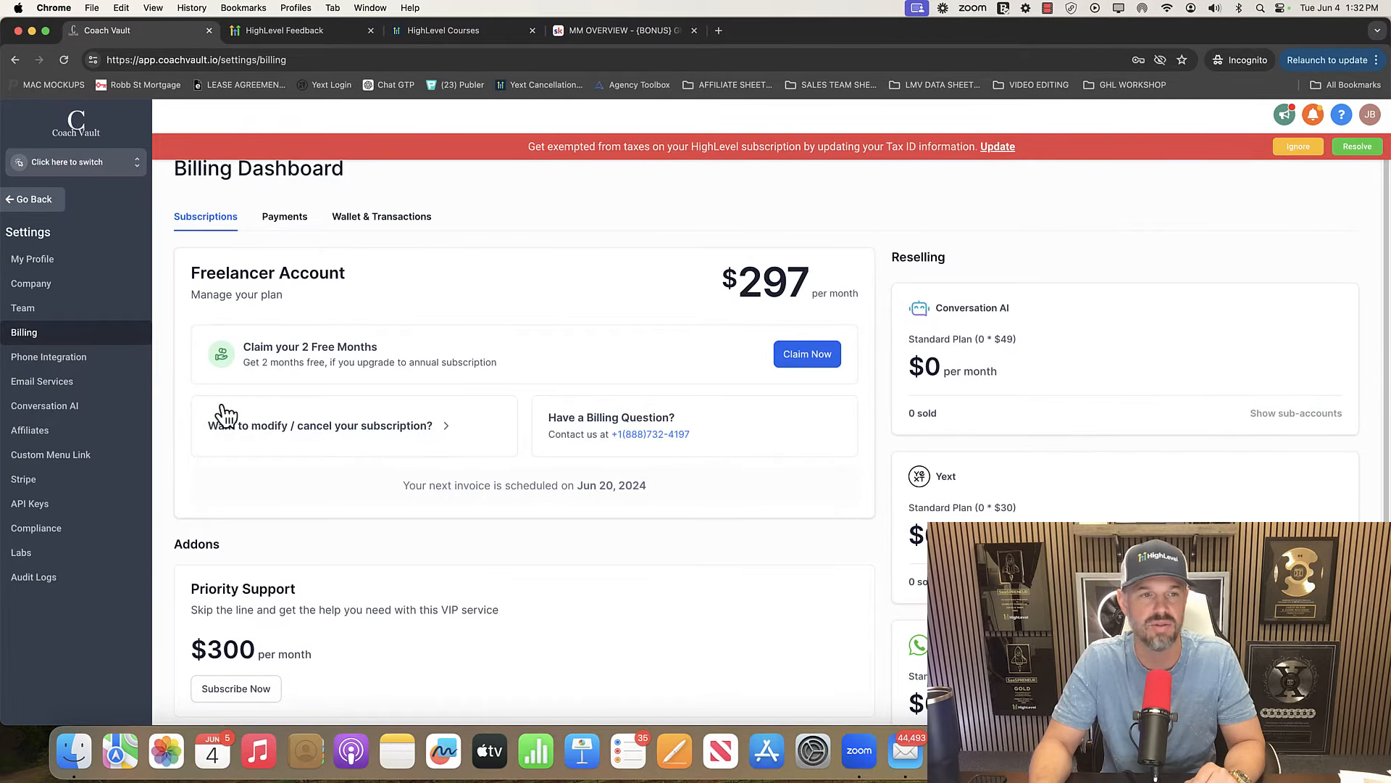
View the Phone Integration, Email Services, Conversation AI and Affiliates settings pages in turn.
left_click(71, 359)
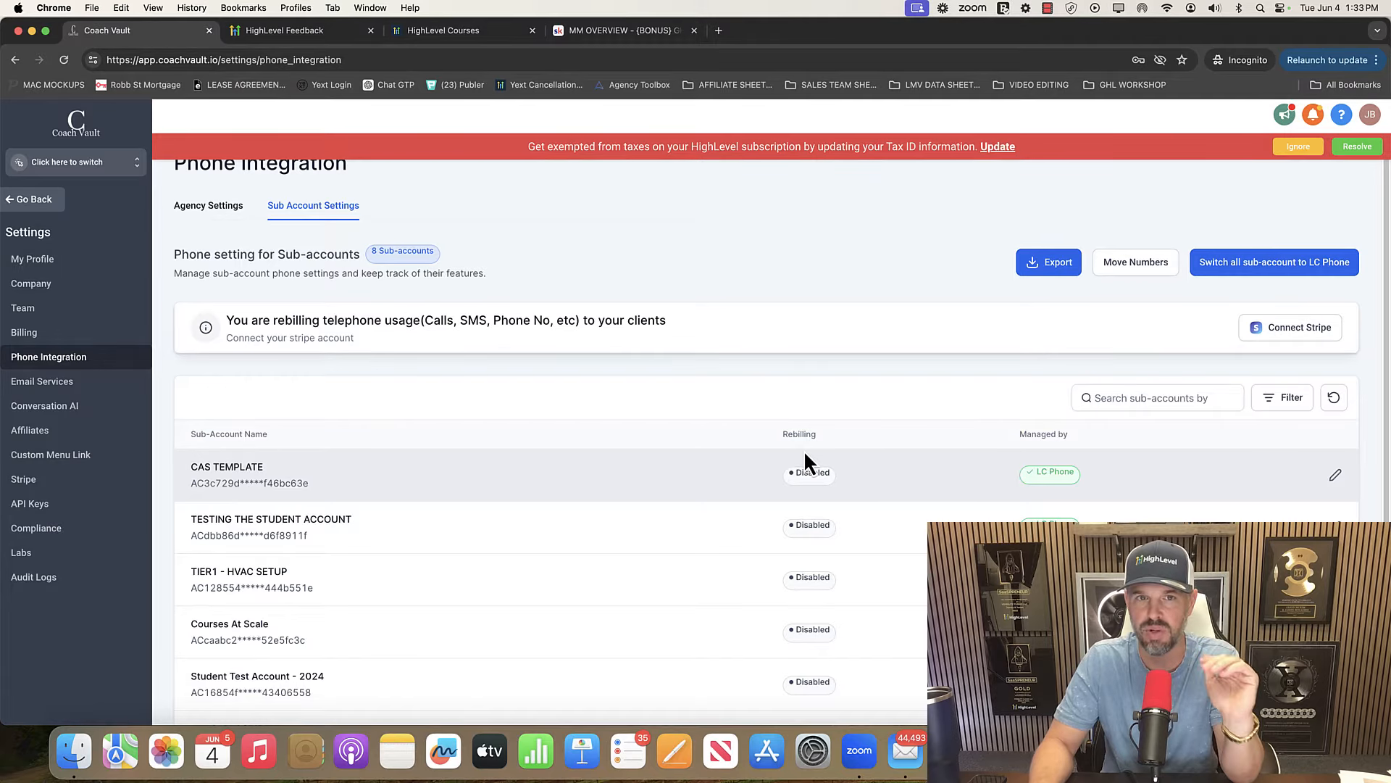
left_click(63, 389)
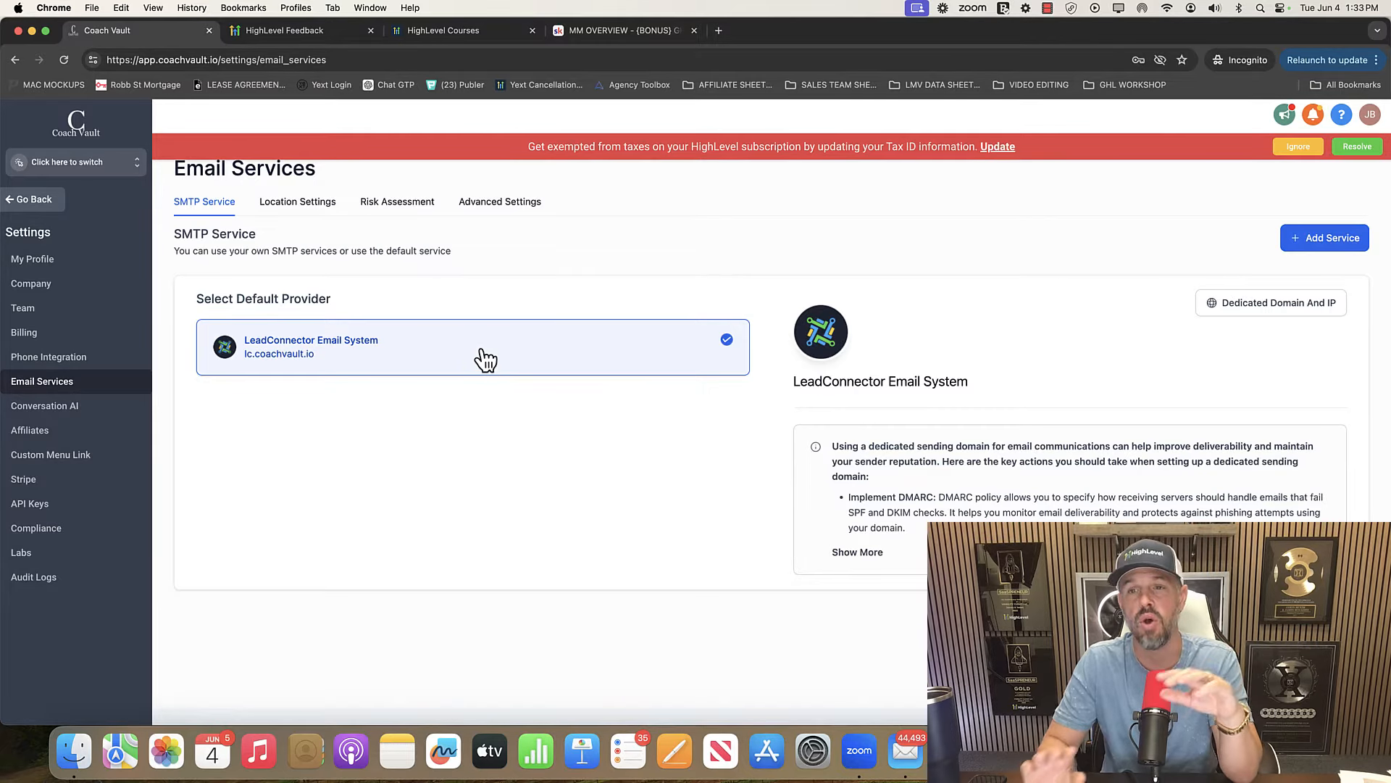
left_click(30, 413)
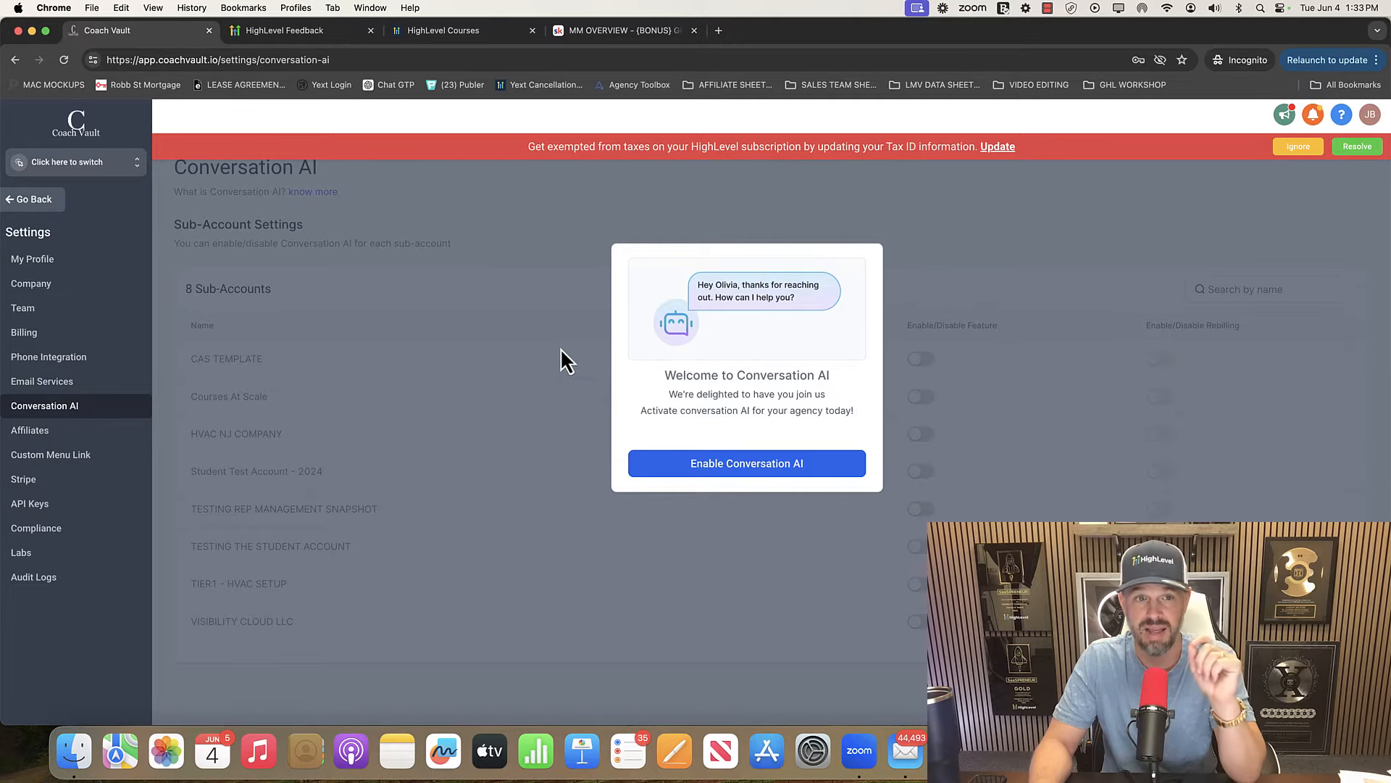
left_click(40, 432)
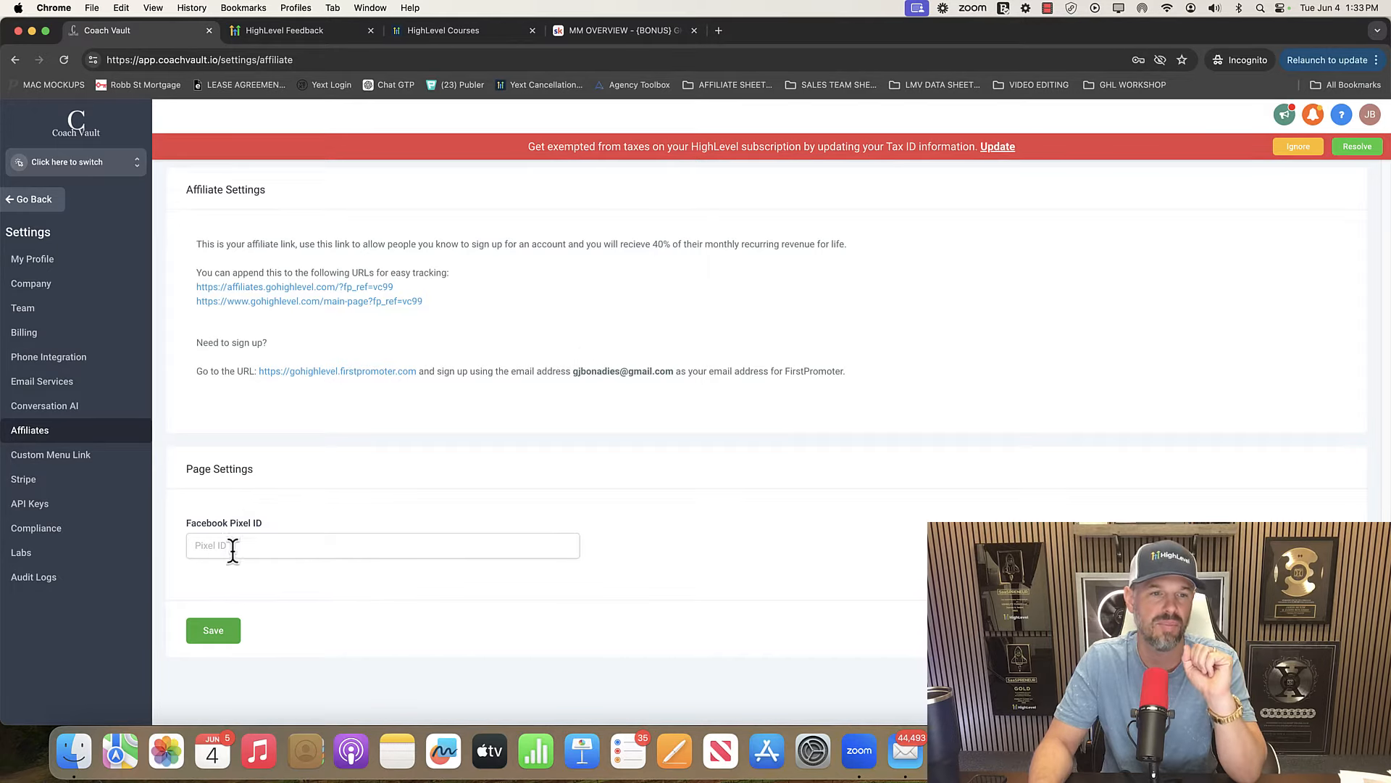
Show the form for creating a custom menu link in the agency settings and close it without creating one.
left_click(54, 466)
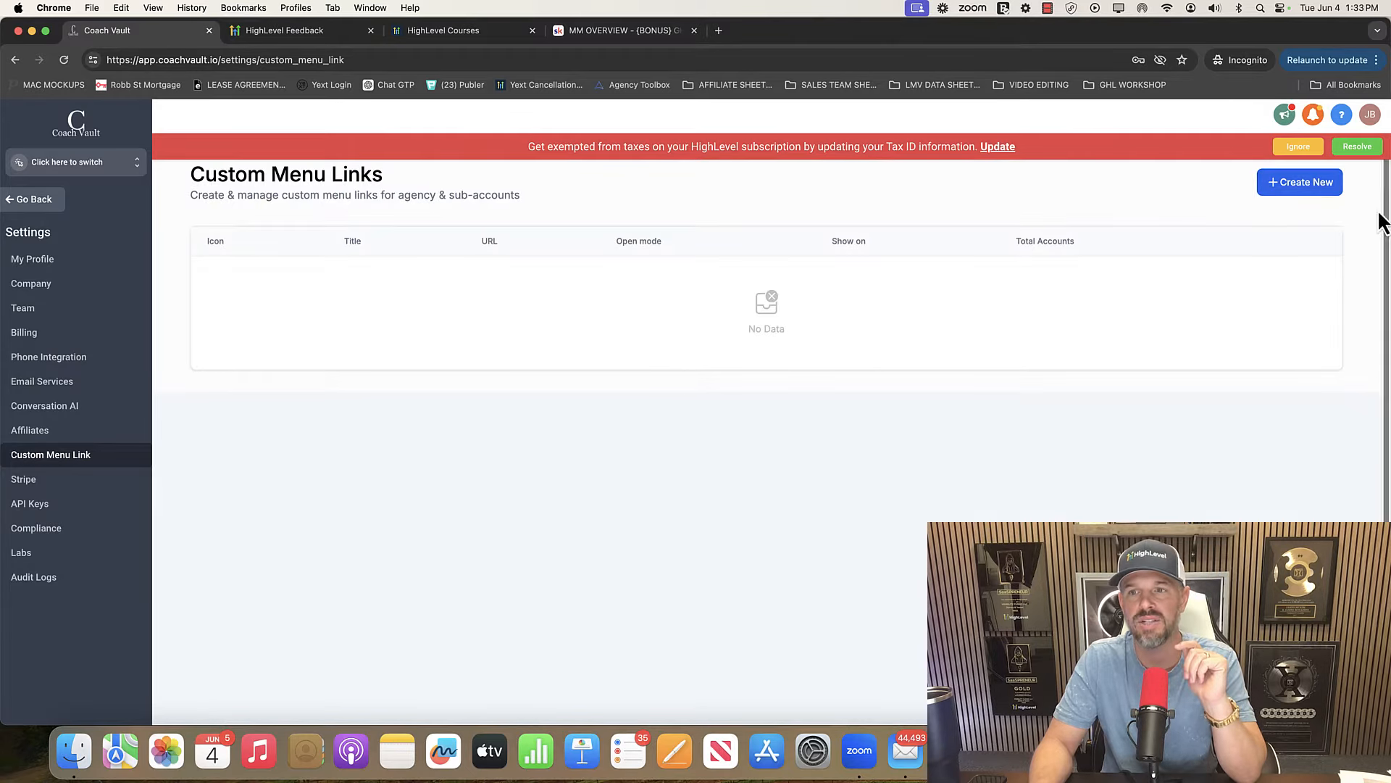
left_click(1303, 183)
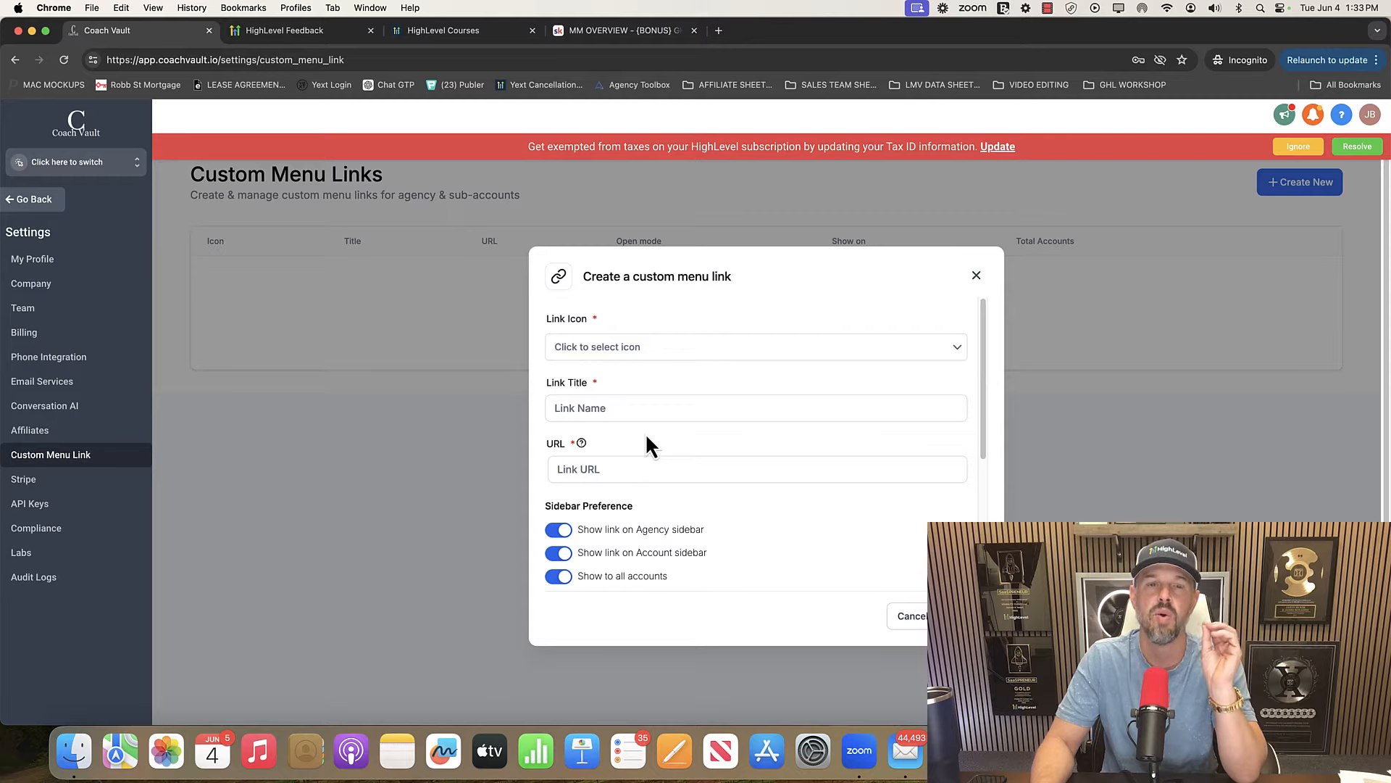
left_click(977, 276)
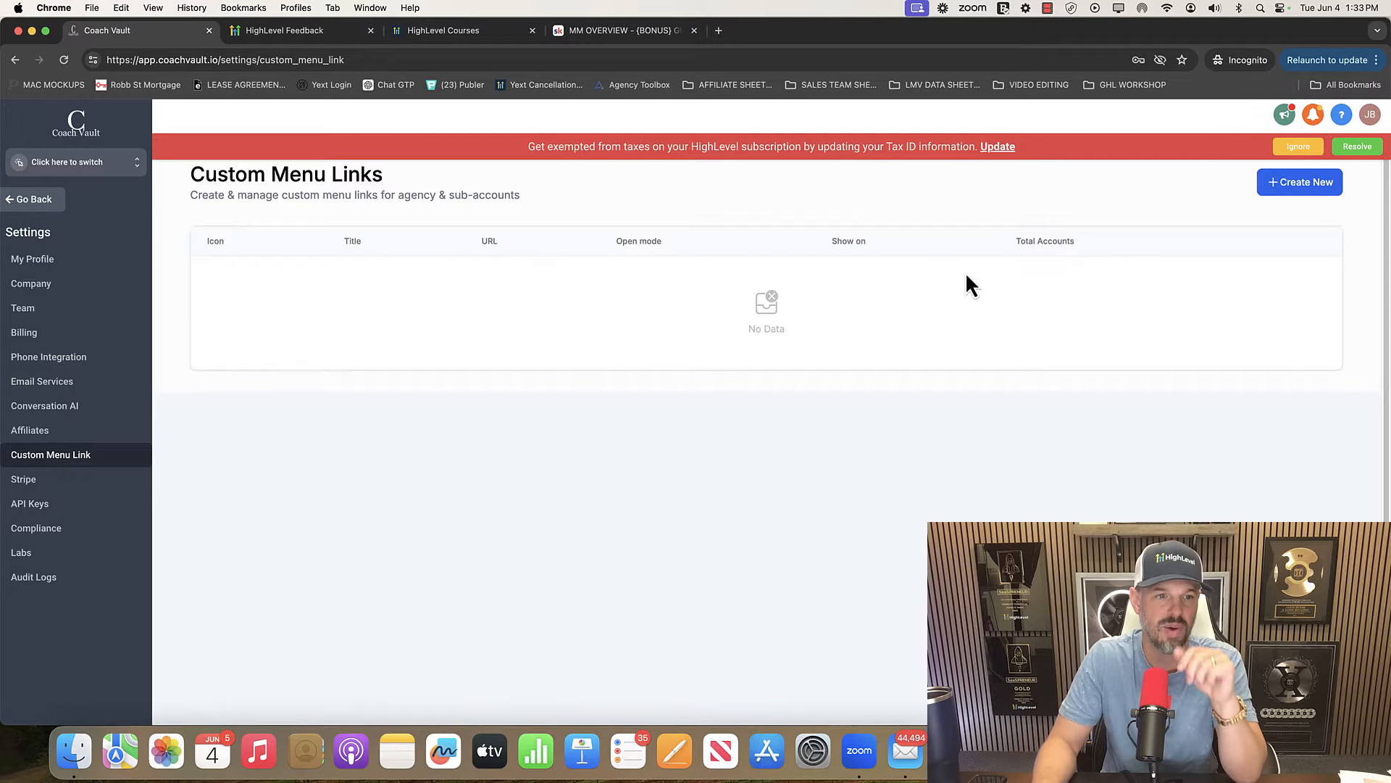
View the Stripe, API Keys, Compliance and Labs settings pages in turn, including the beta feature offered in Labs.
left_click(29, 480)
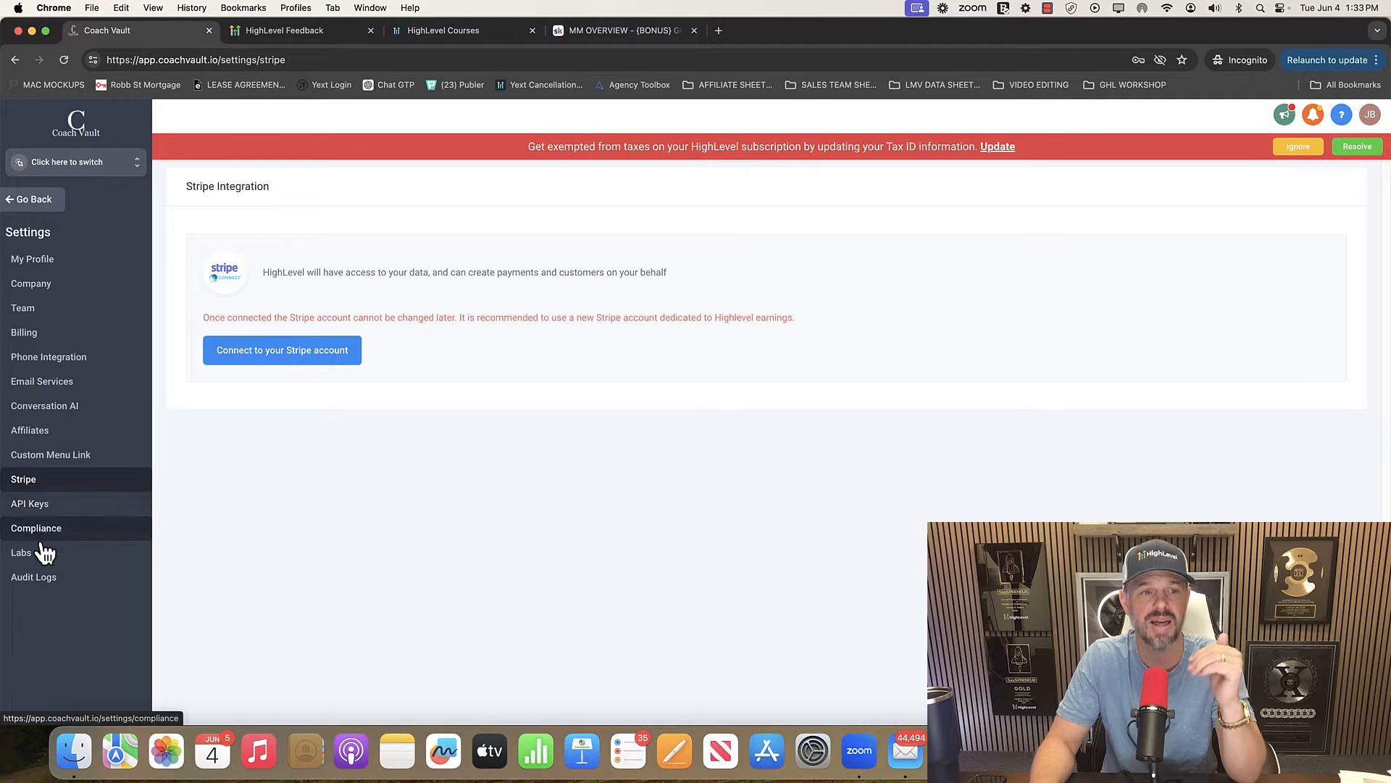
left_click(42, 511)
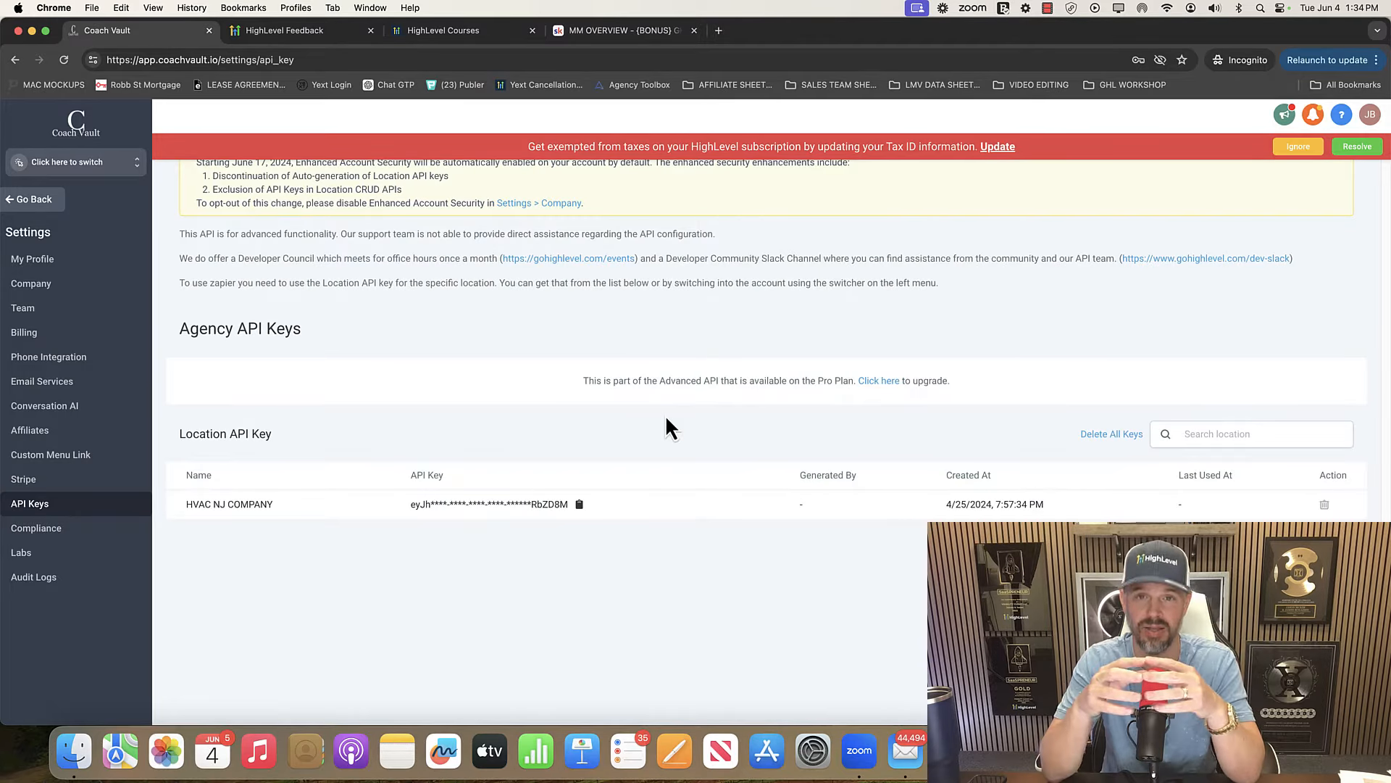
left_click(66, 531)
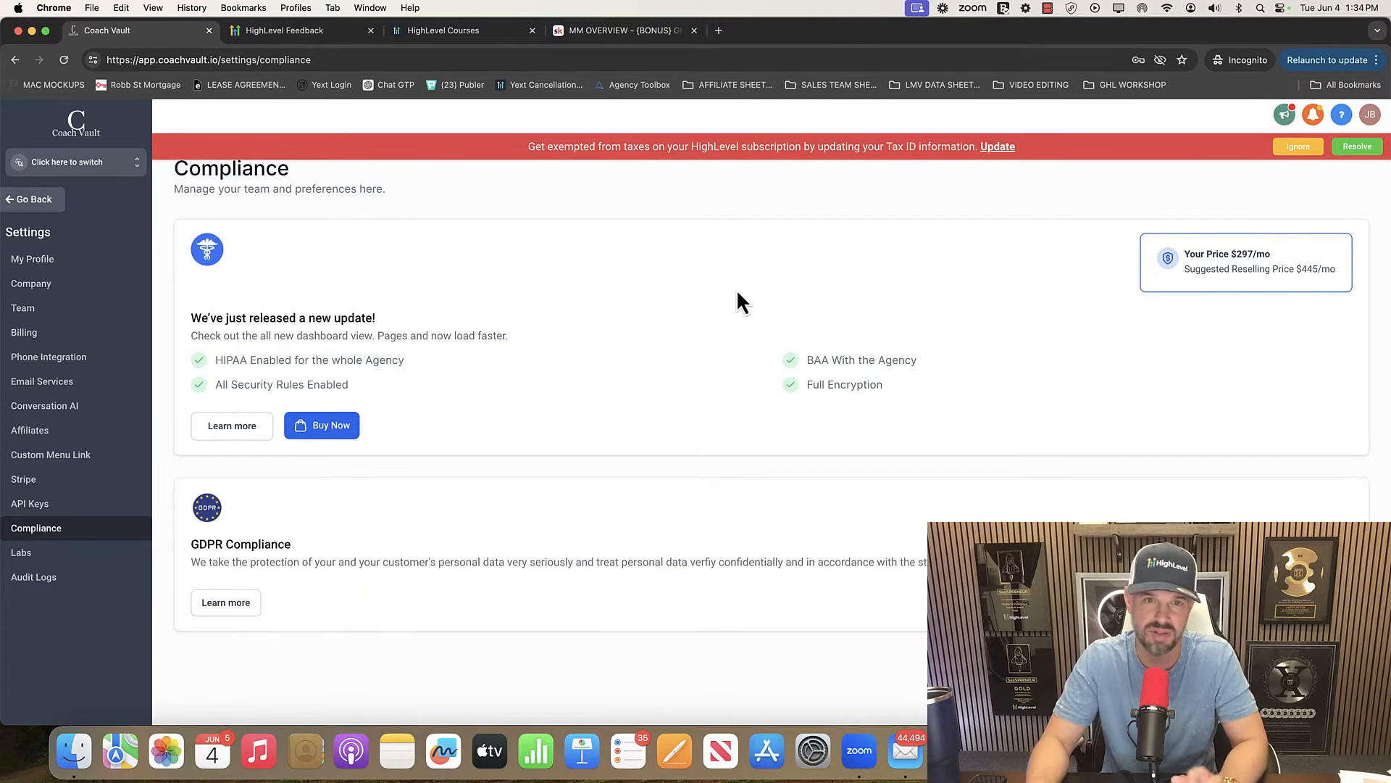
left_click(40, 560)
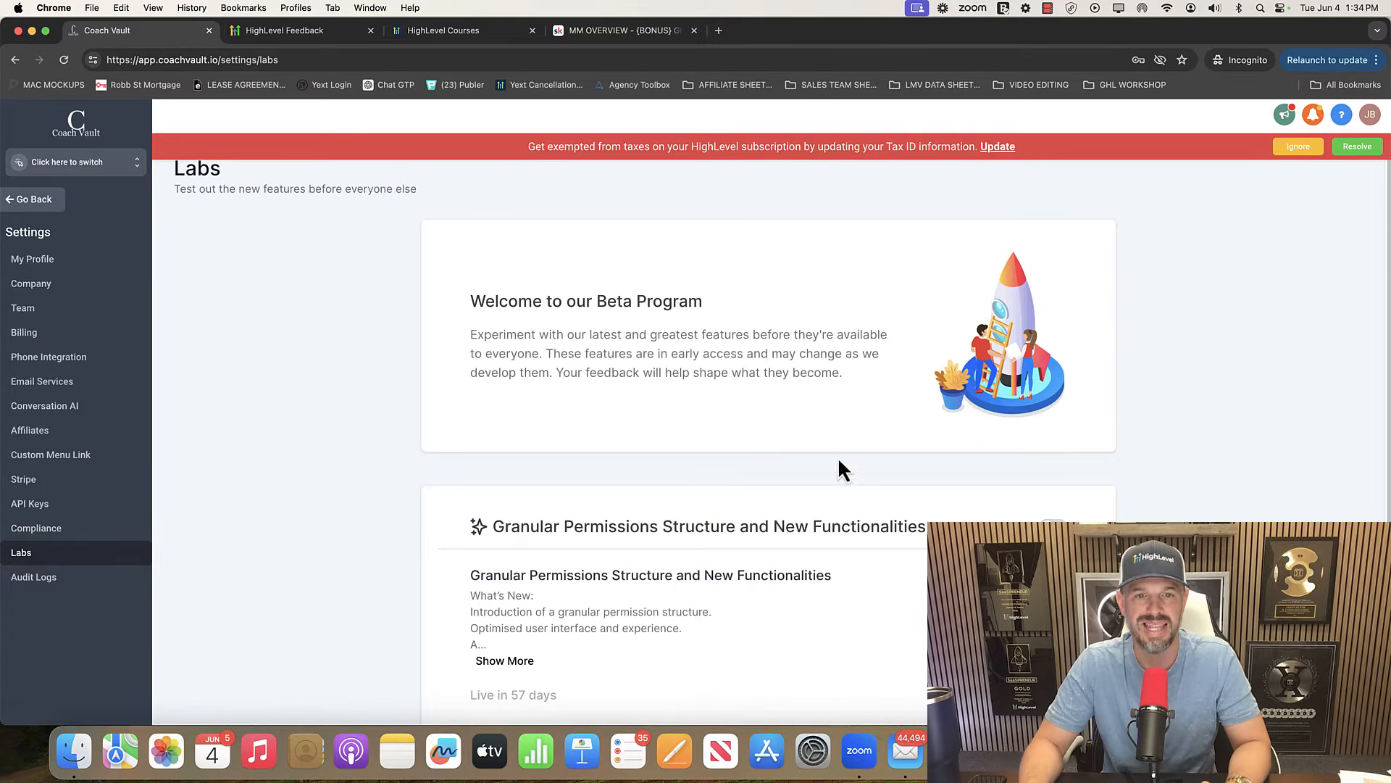
scroll(907, 489, "down", 2)
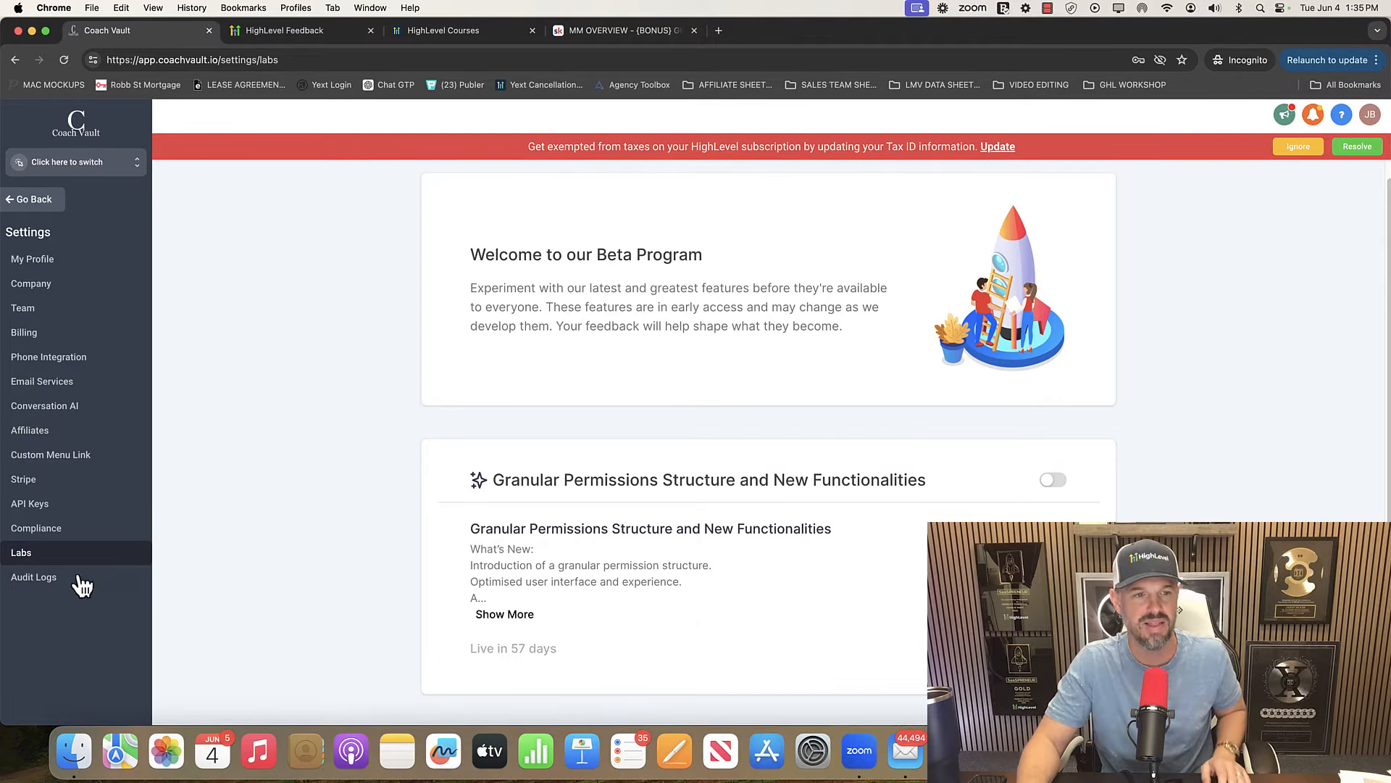
View the Audit Logs in the agency settings and return to the agency dashboard.
left_click(34, 586)
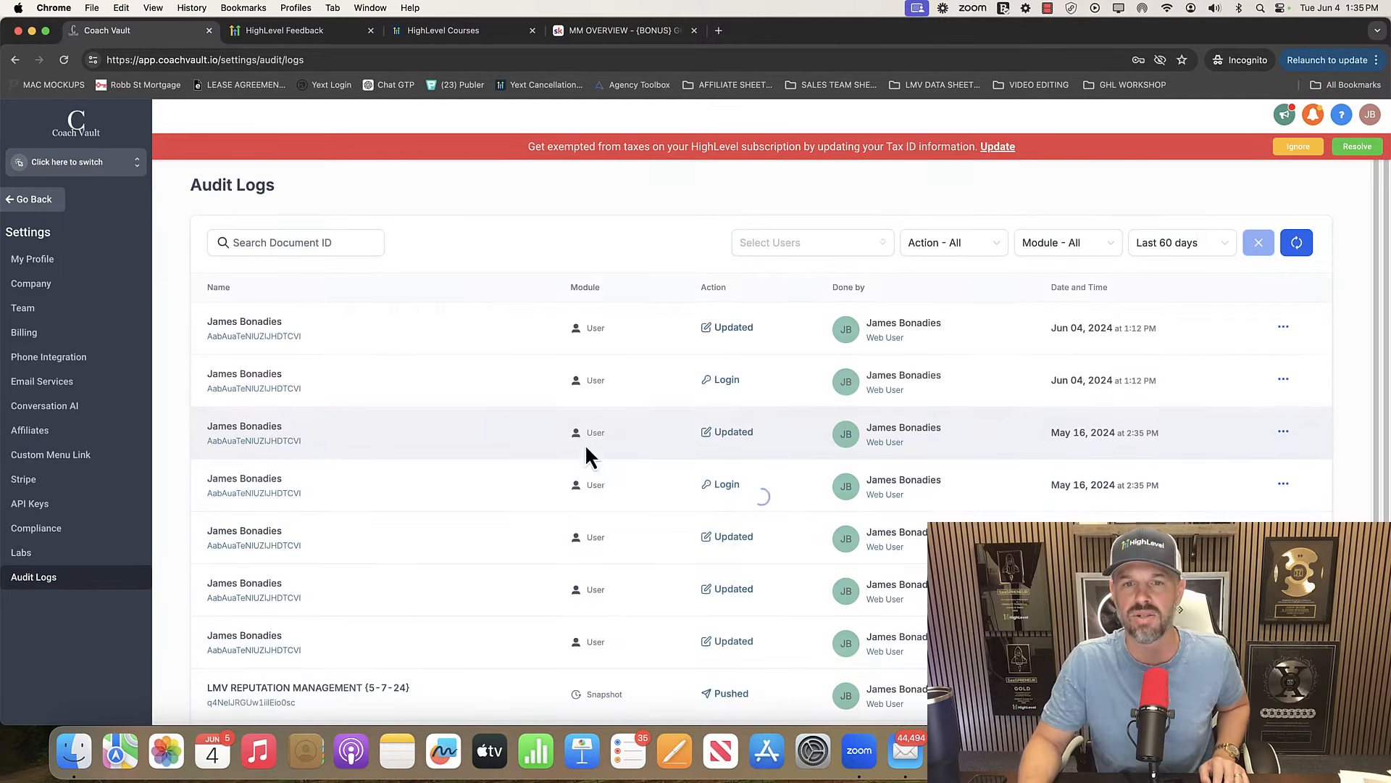
scroll(747, 473, "down", 2)
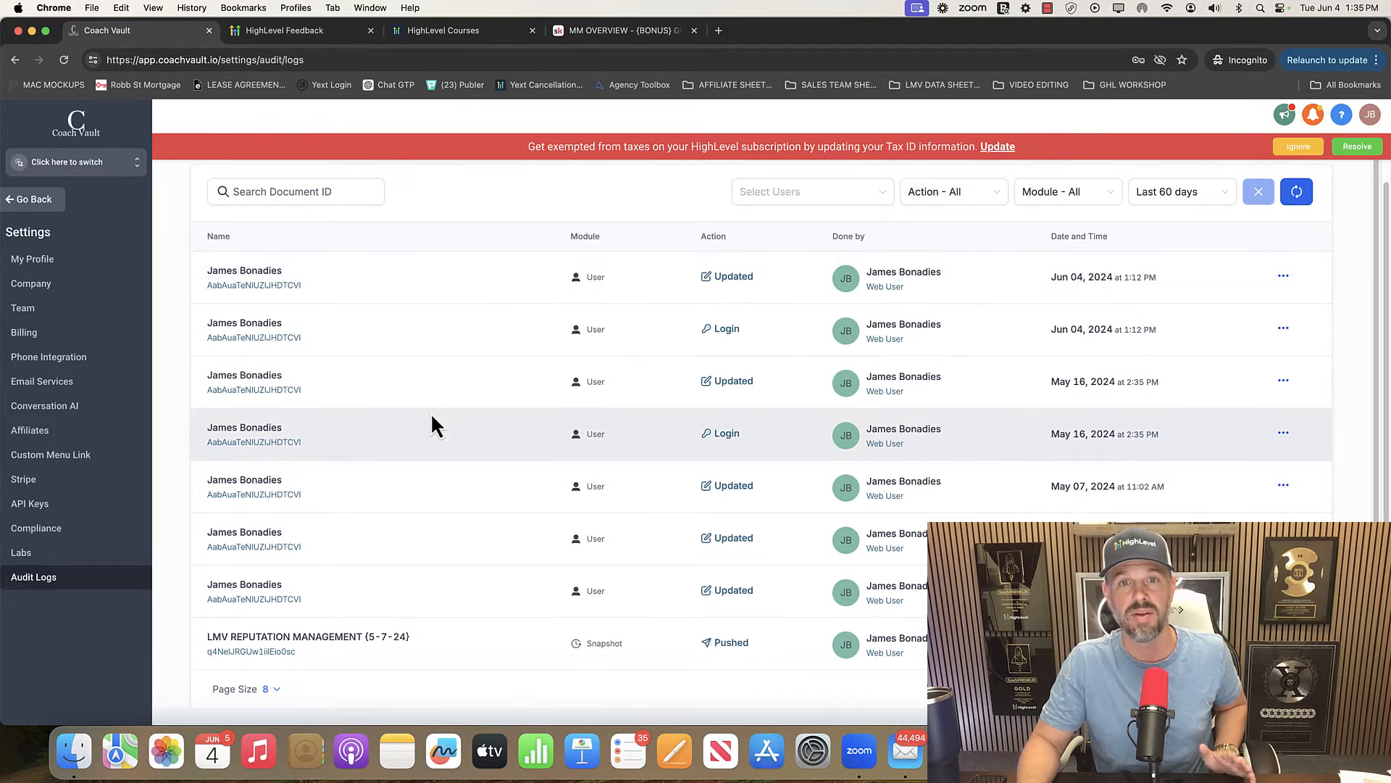
left_click(34, 200)
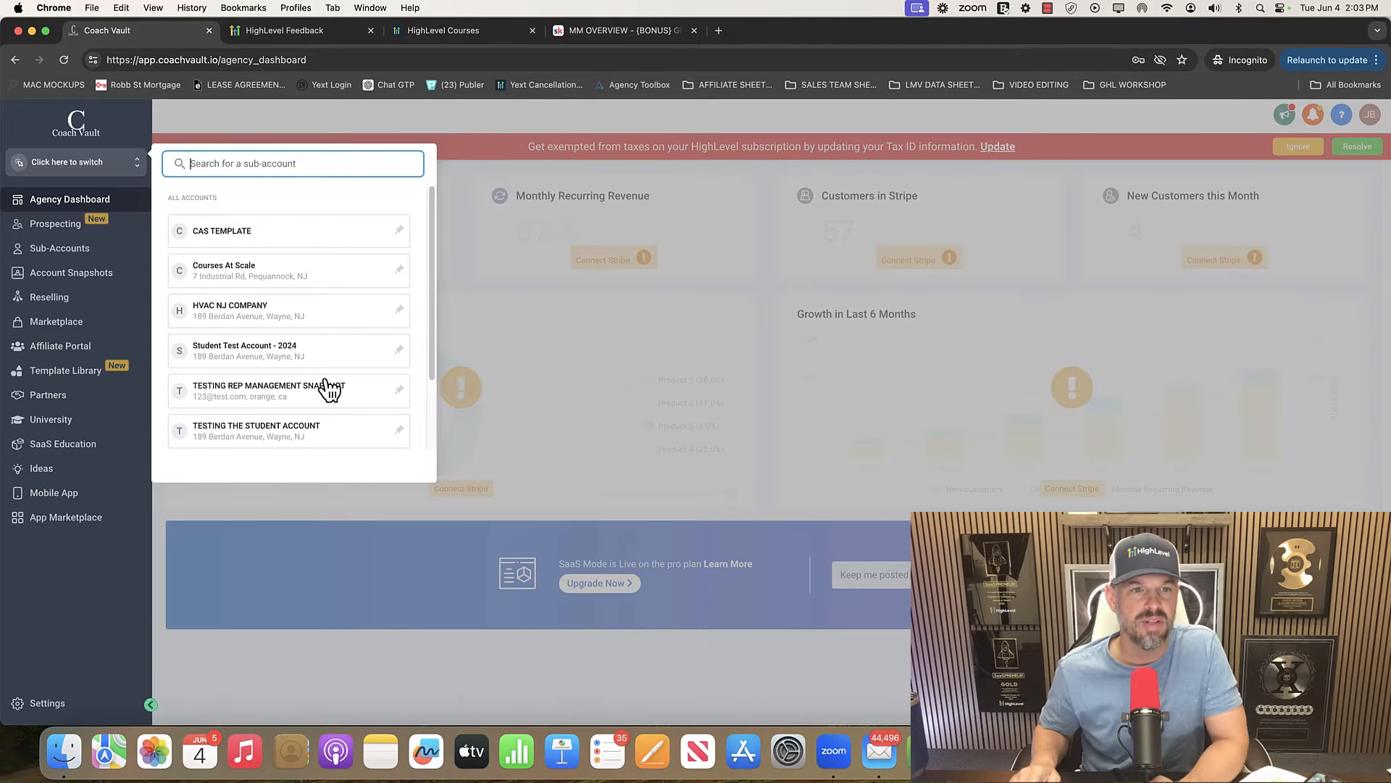
left_click(106, 652)
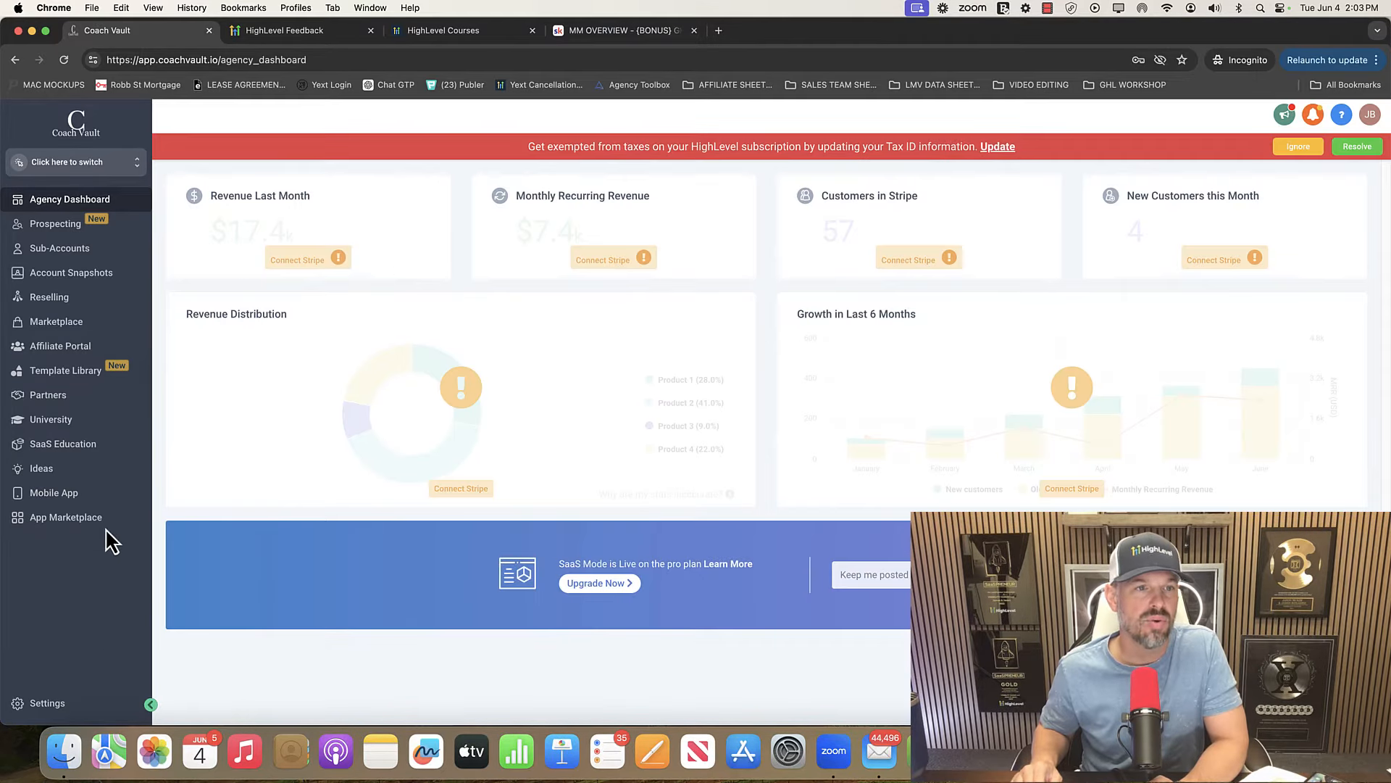
Show the snapshot templates offered when adding a sub-account, and close the selection without creating one.
left_click(74, 252)
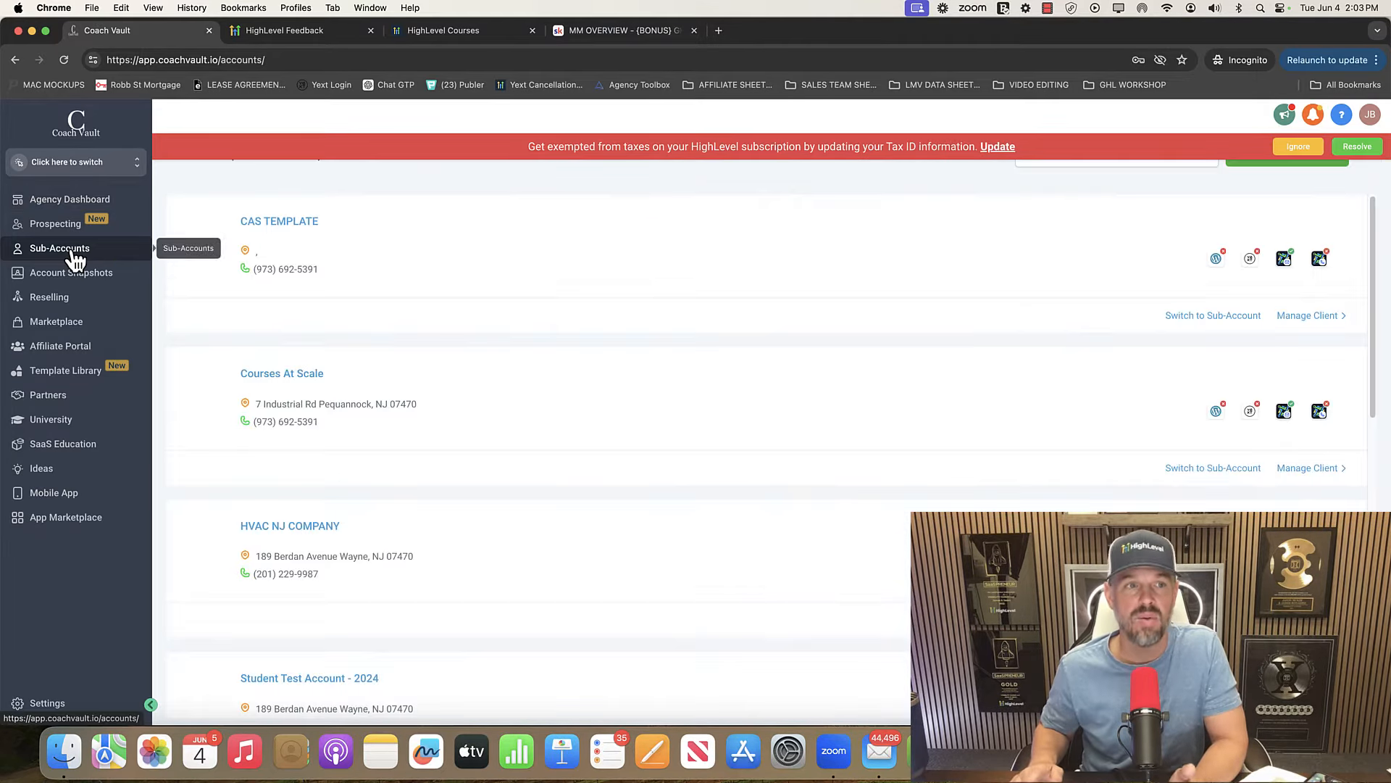
left_click(1301, 149)
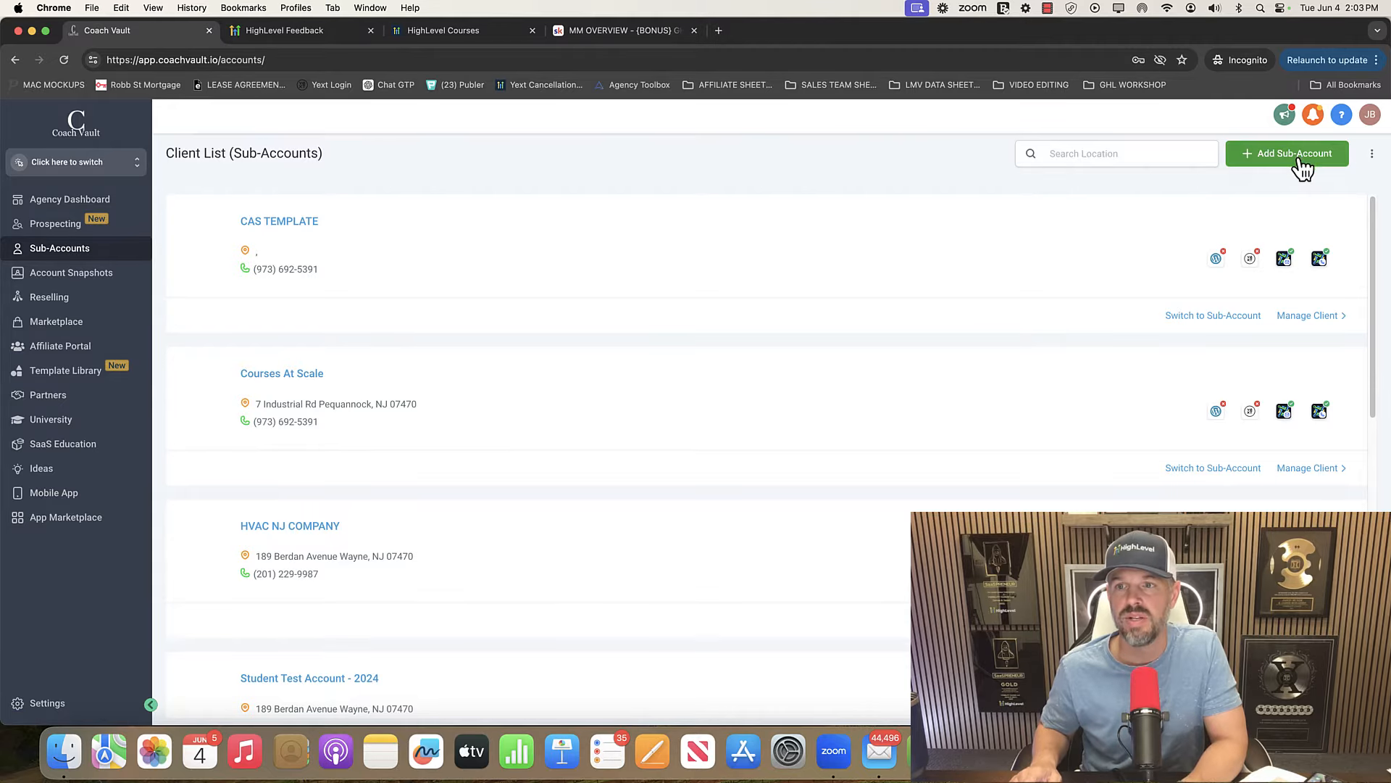
left_click(1296, 158)
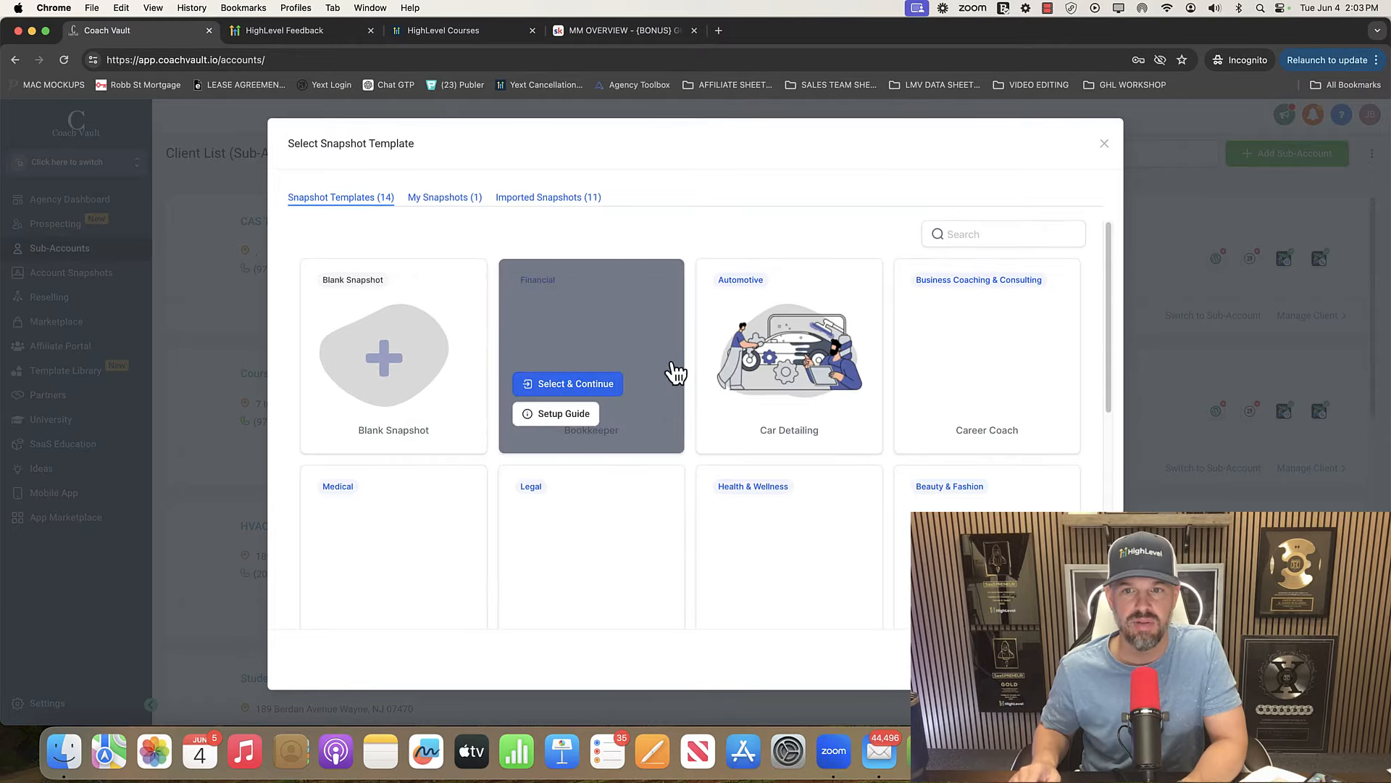
scroll(667, 518, "down", 5)
scroll(662, 519, "up", 5)
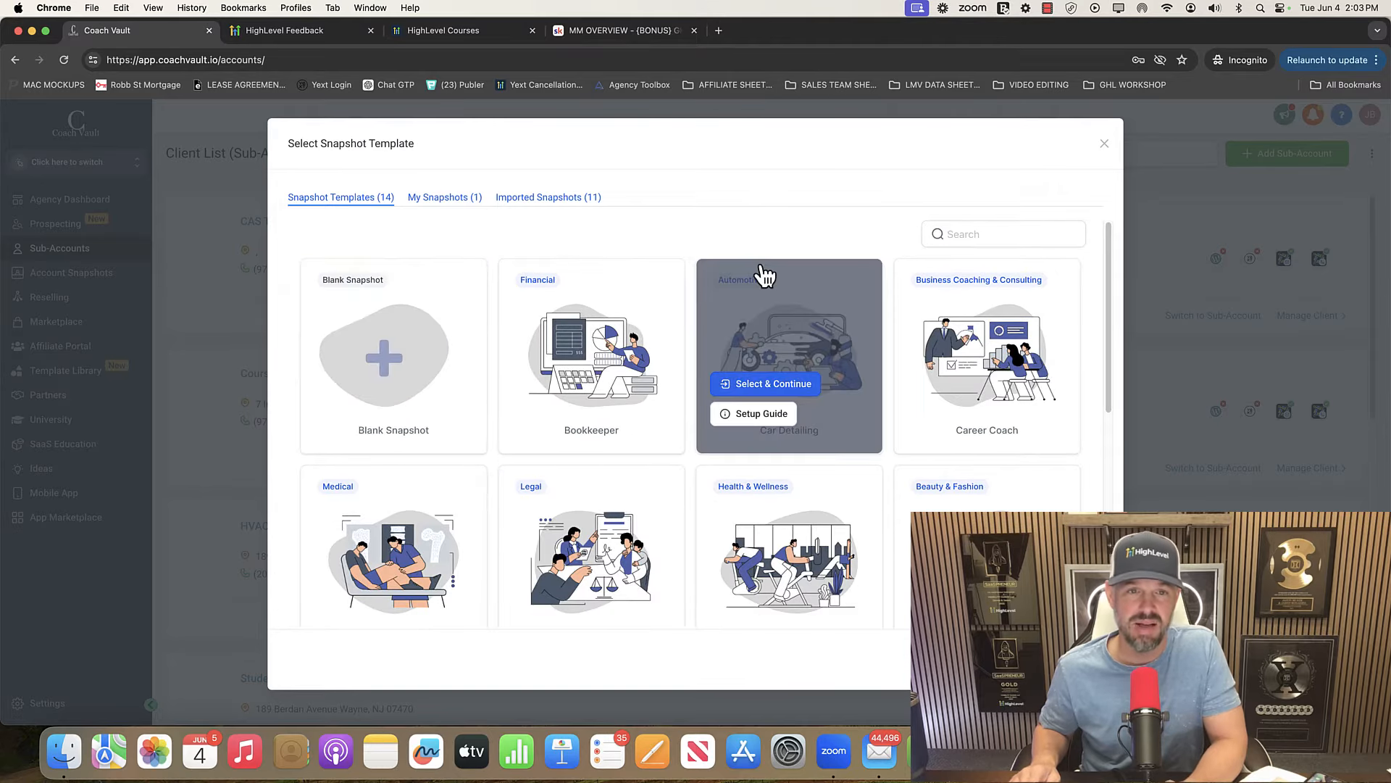
left_click(1104, 145)
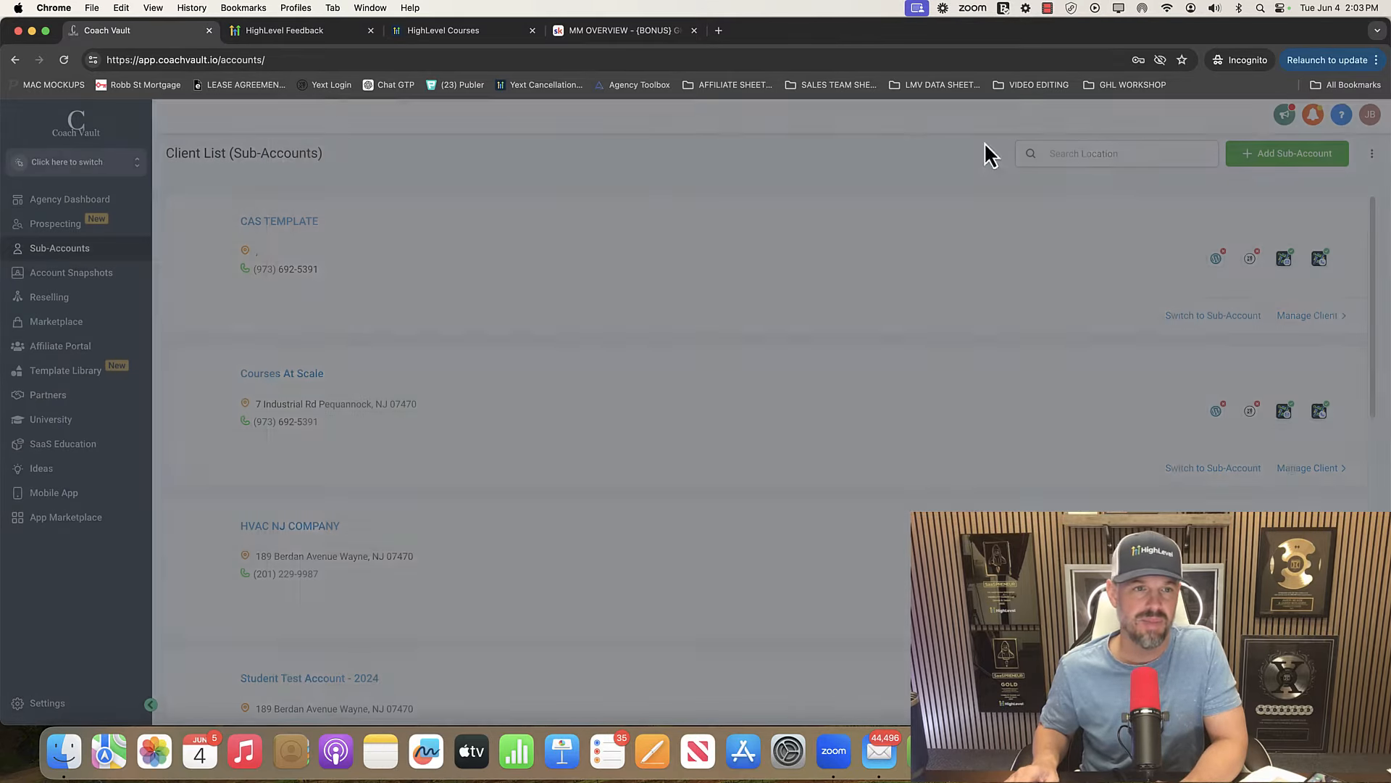
Switch to the Student Test Account - 2024 sub-account and open its Launchpad, ignoring the tax information notice.
left_click(112, 157)
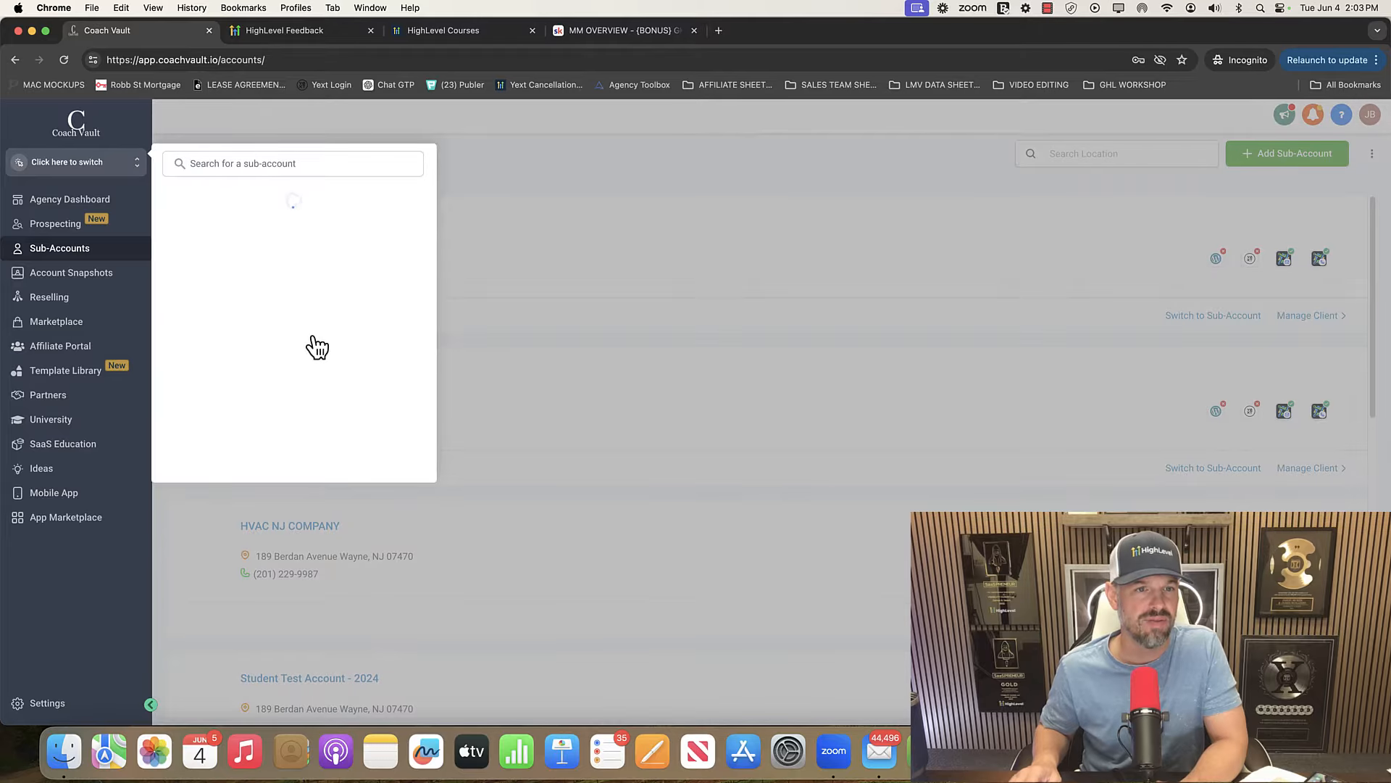
scroll(316, 347, "down", 2)
left_click(273, 273)
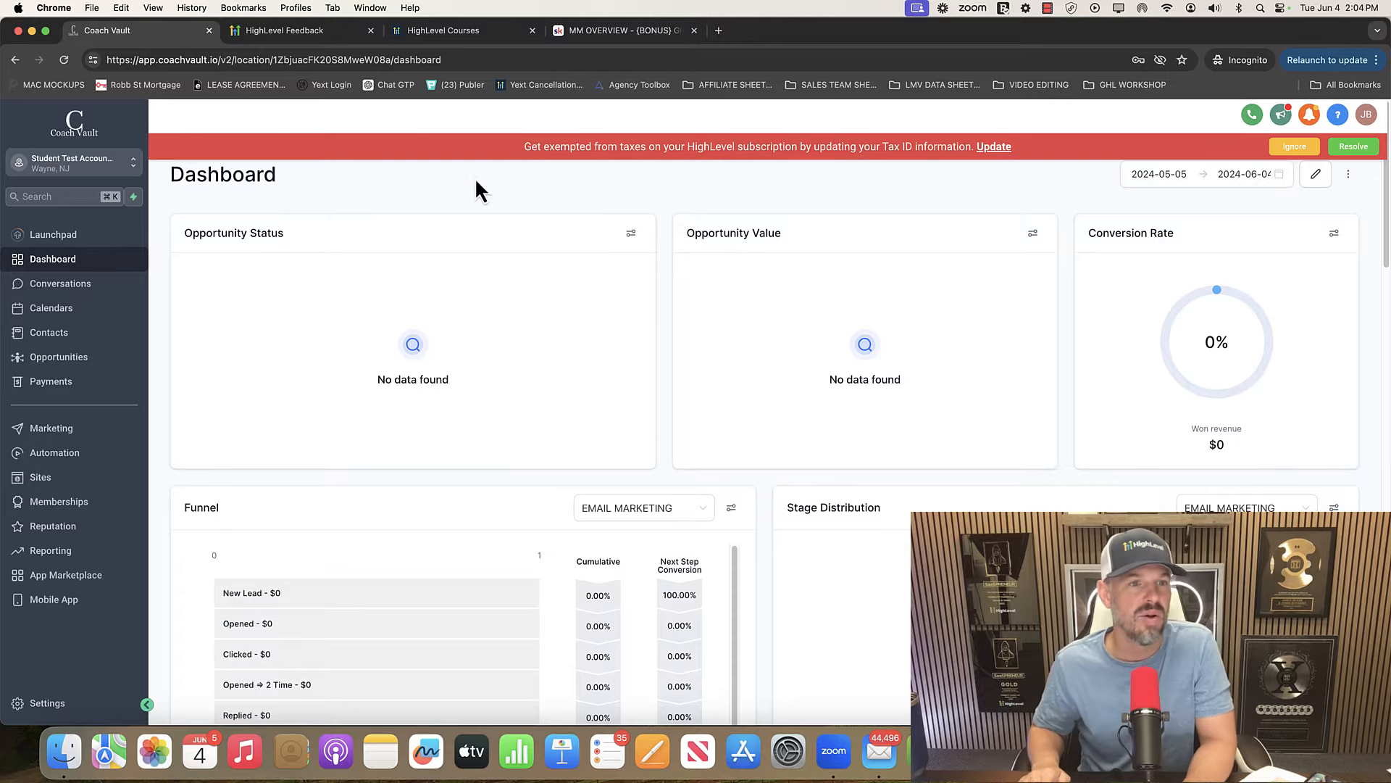
left_click(116, 243)
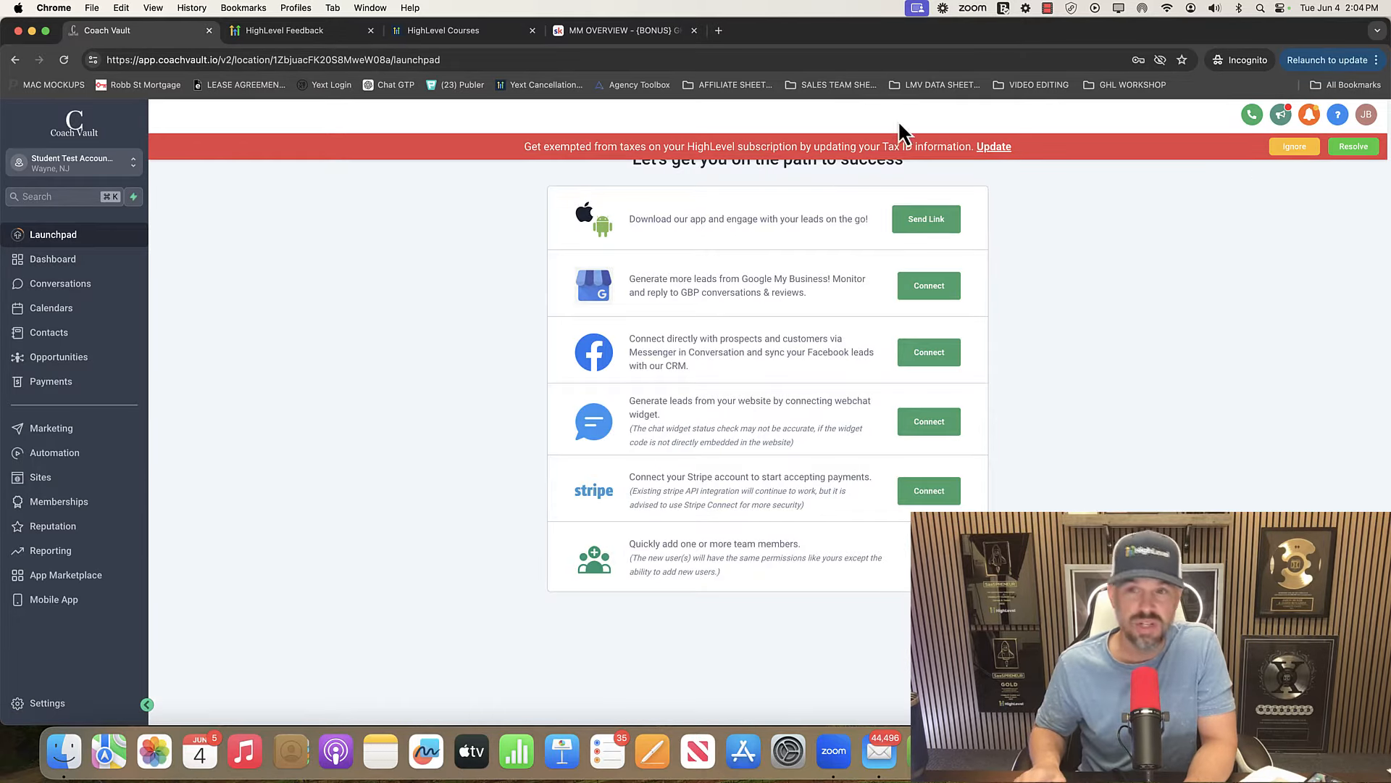
left_click(1295, 148)
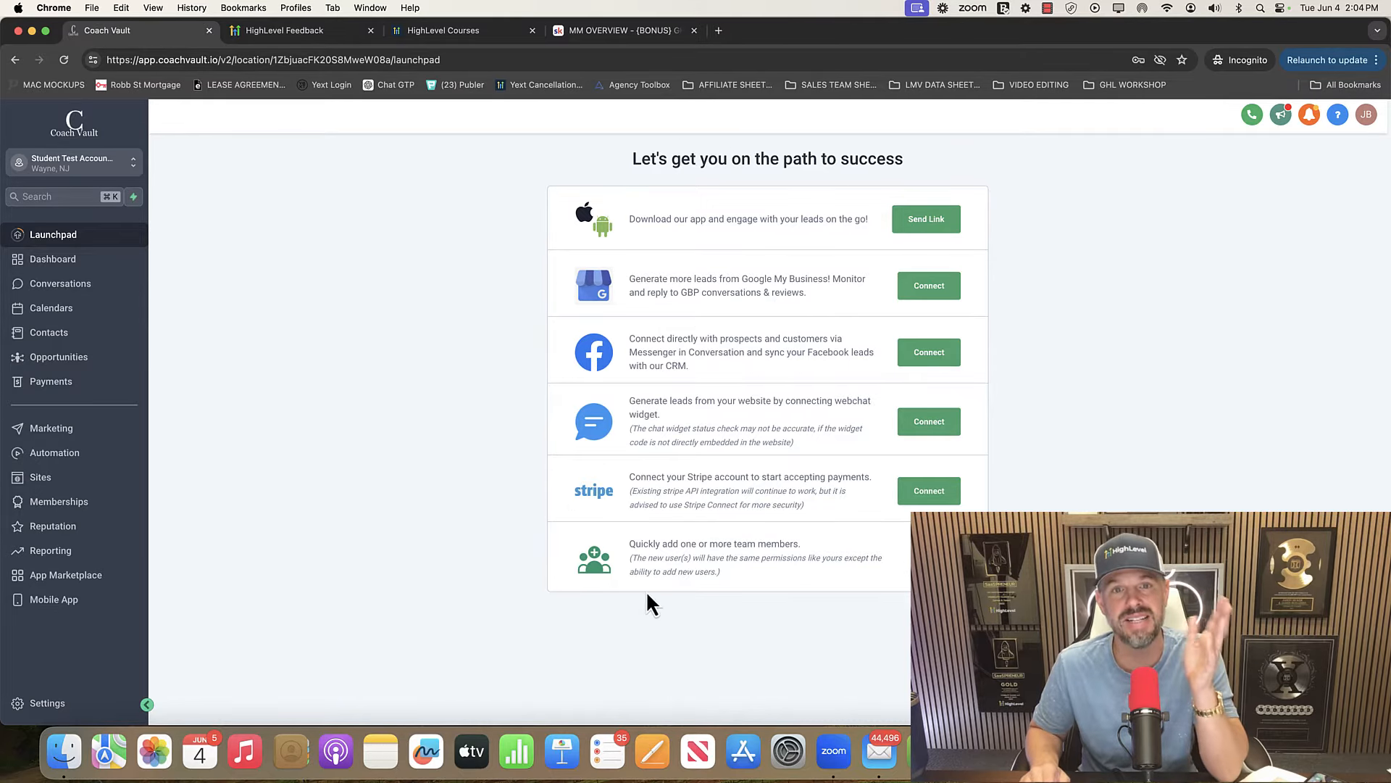
Show the mobile number form for sending the app download link from the Launchpad and close it without sending.
left_click(926, 220)
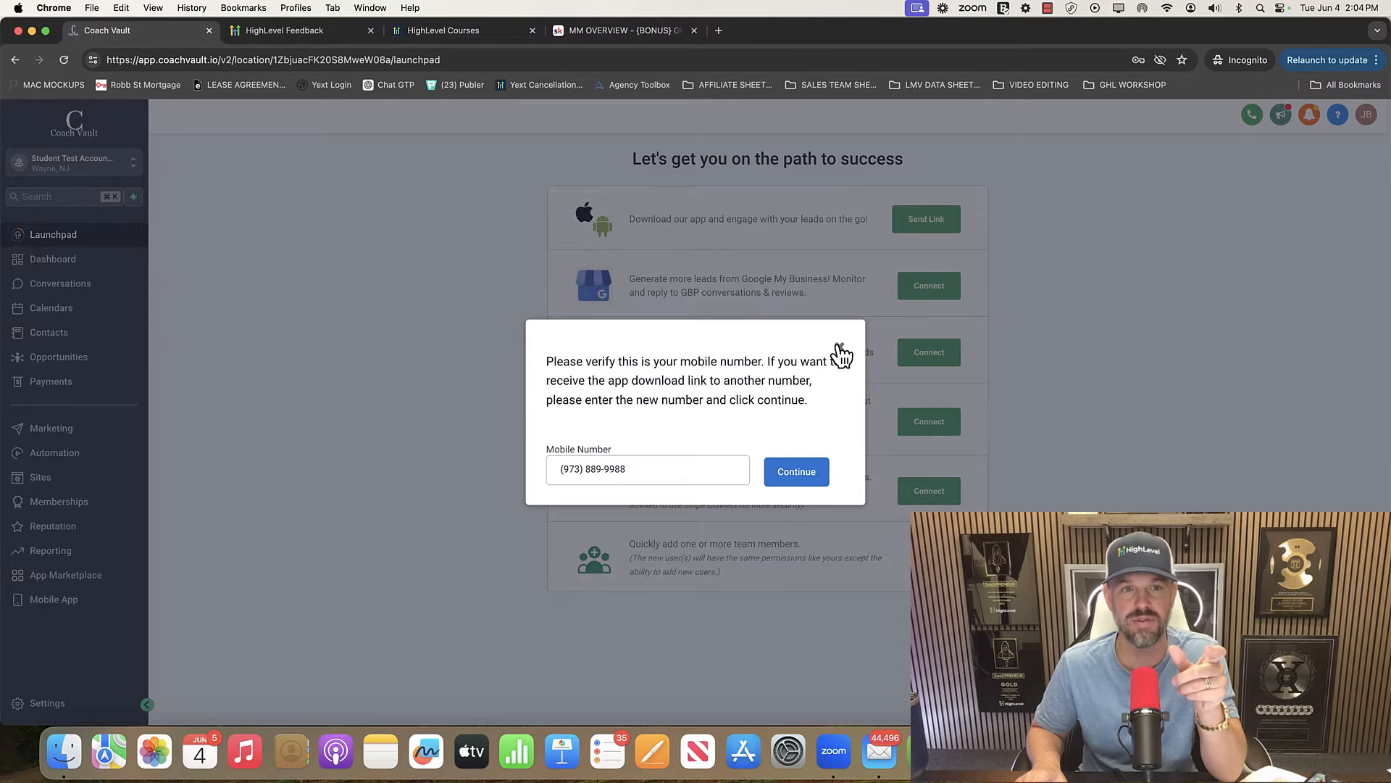
left_click(601, 469)
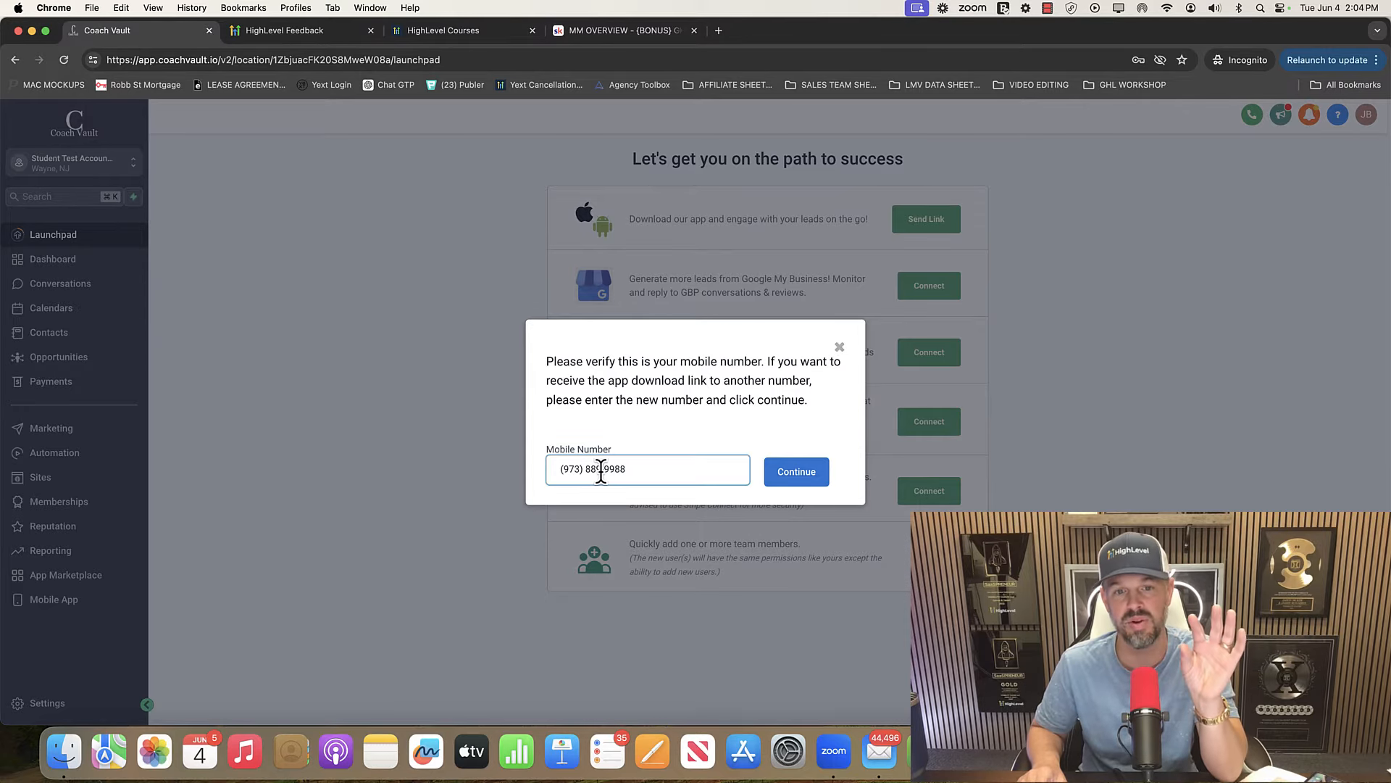
triple_click(600, 469)
left_click(839, 346)
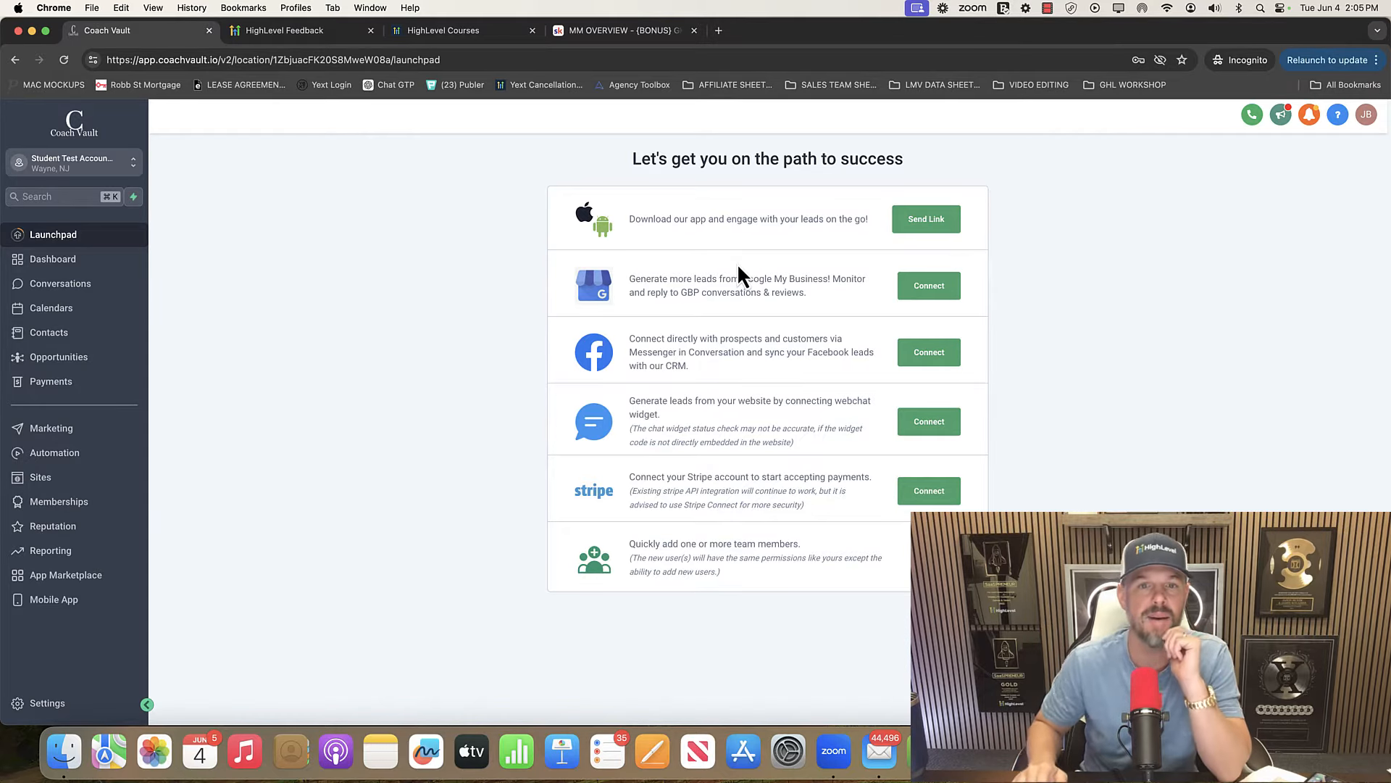
Show the Google sign-in for connecting Google My Business from the Launchpad and close it without signing in.
triple_click(717, 290)
left_click(727, 278)
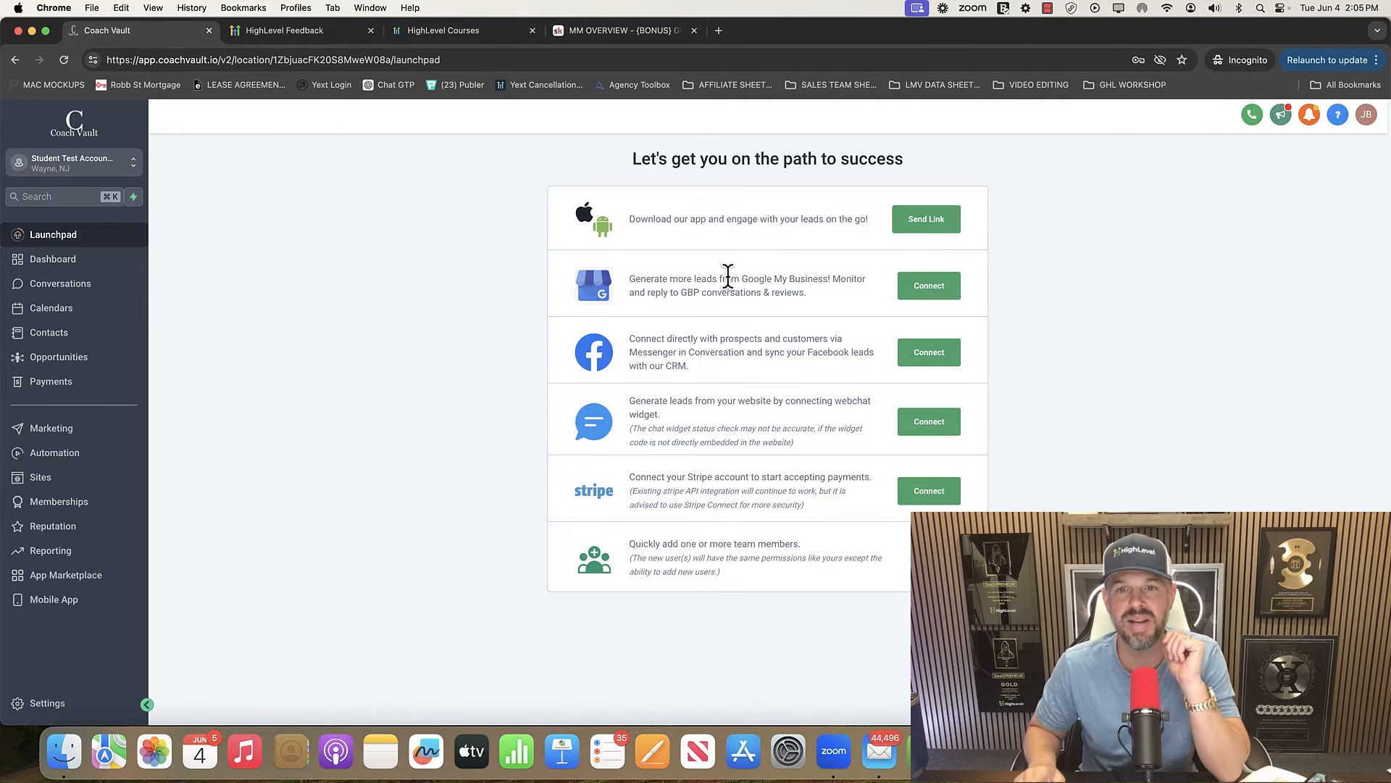
left_click(930, 284)
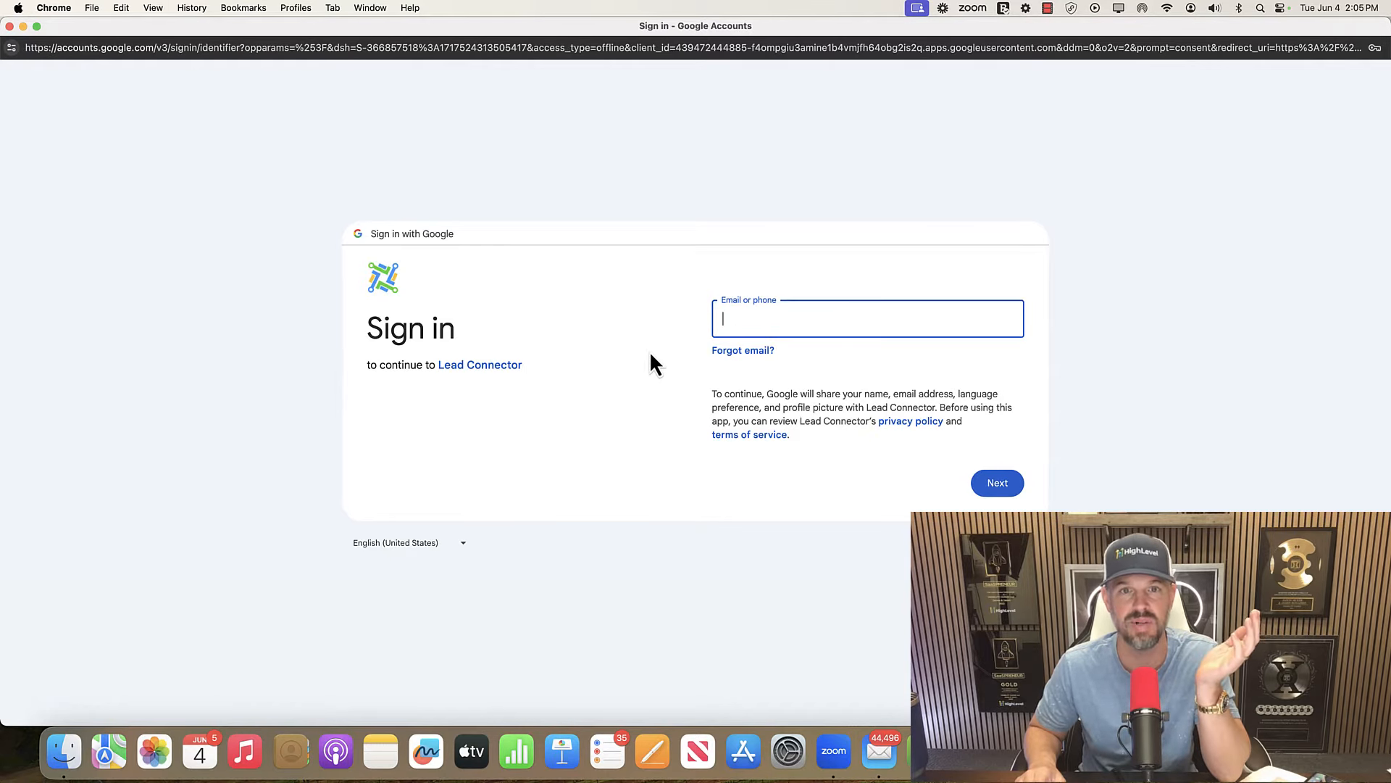
left_click(10, 26)
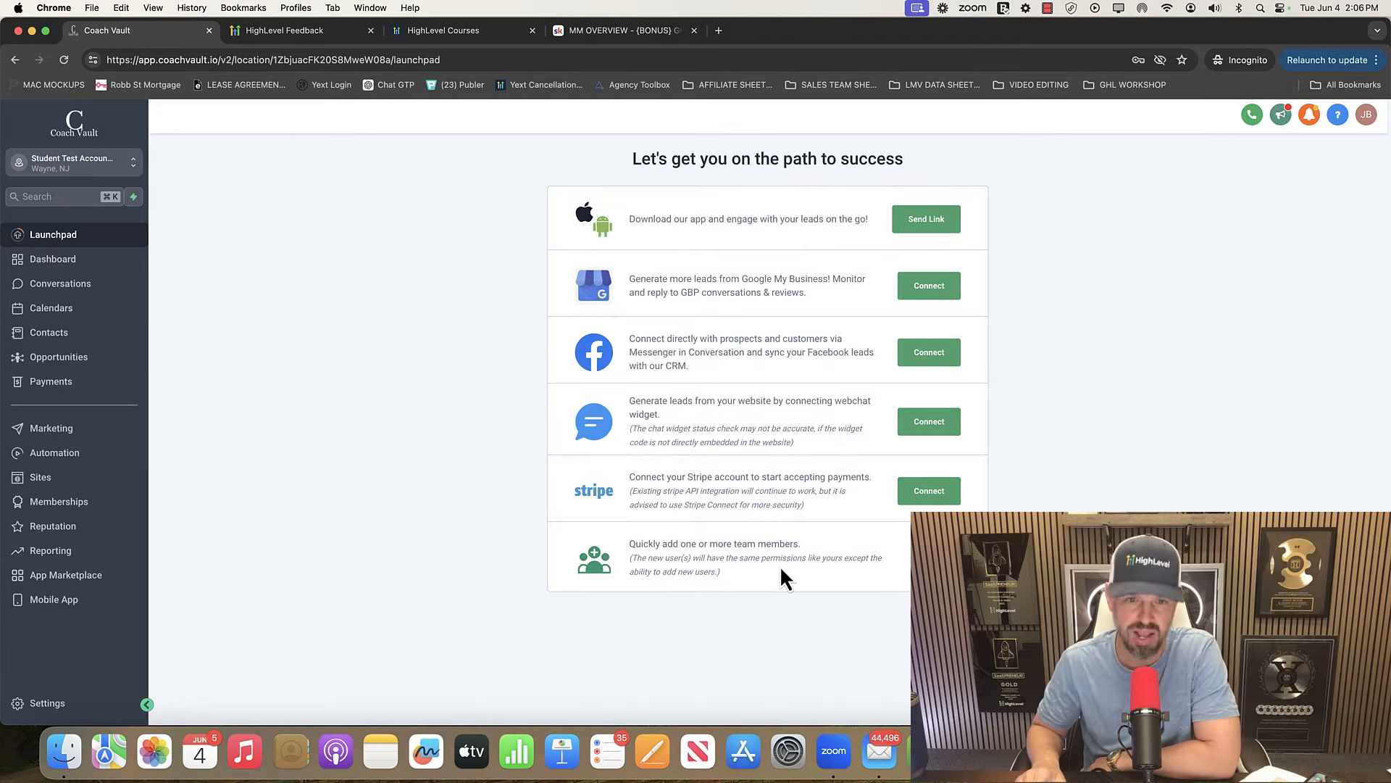
Look over the sub-account Dashboard widgets, including the pipelines selectable for the Funnel chart.
left_click(71, 268)
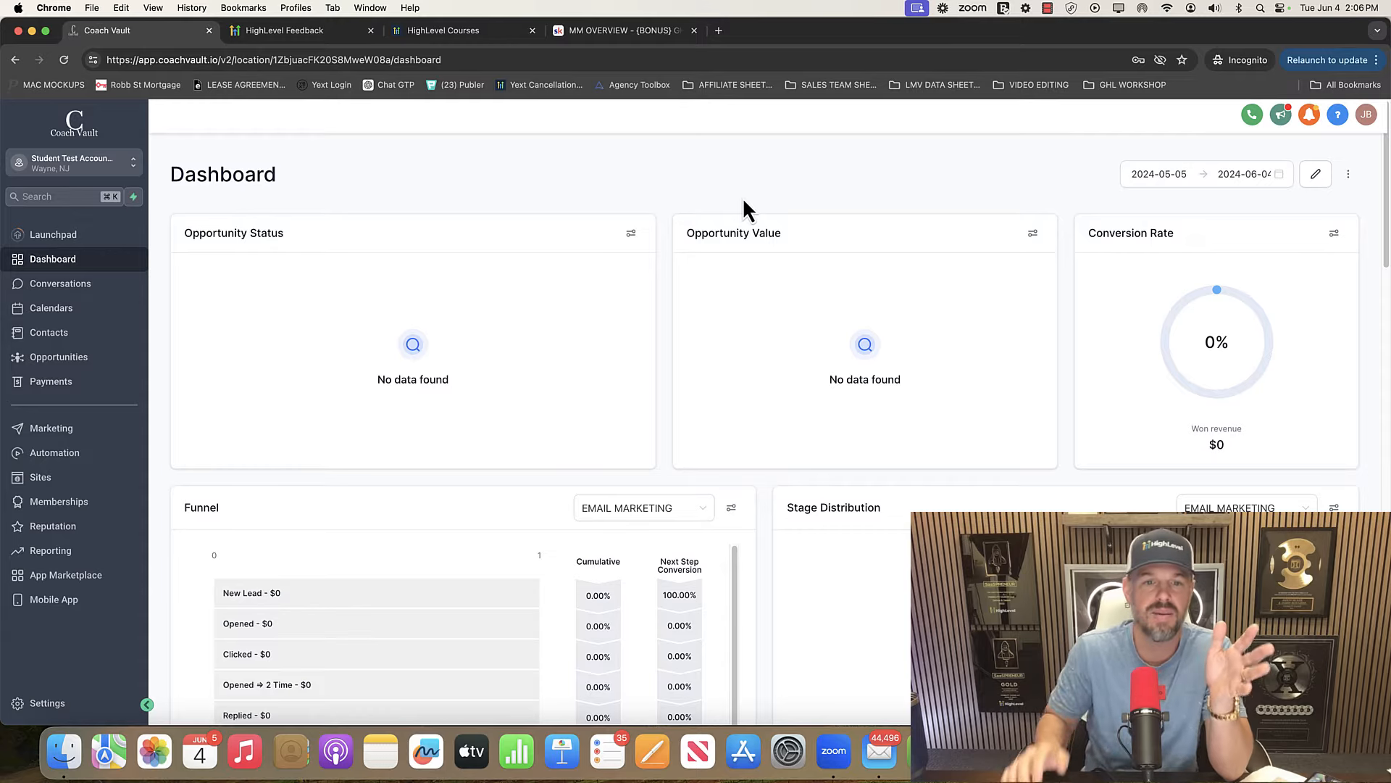
scroll(743, 206, "down", 5)
left_click(694, 308)
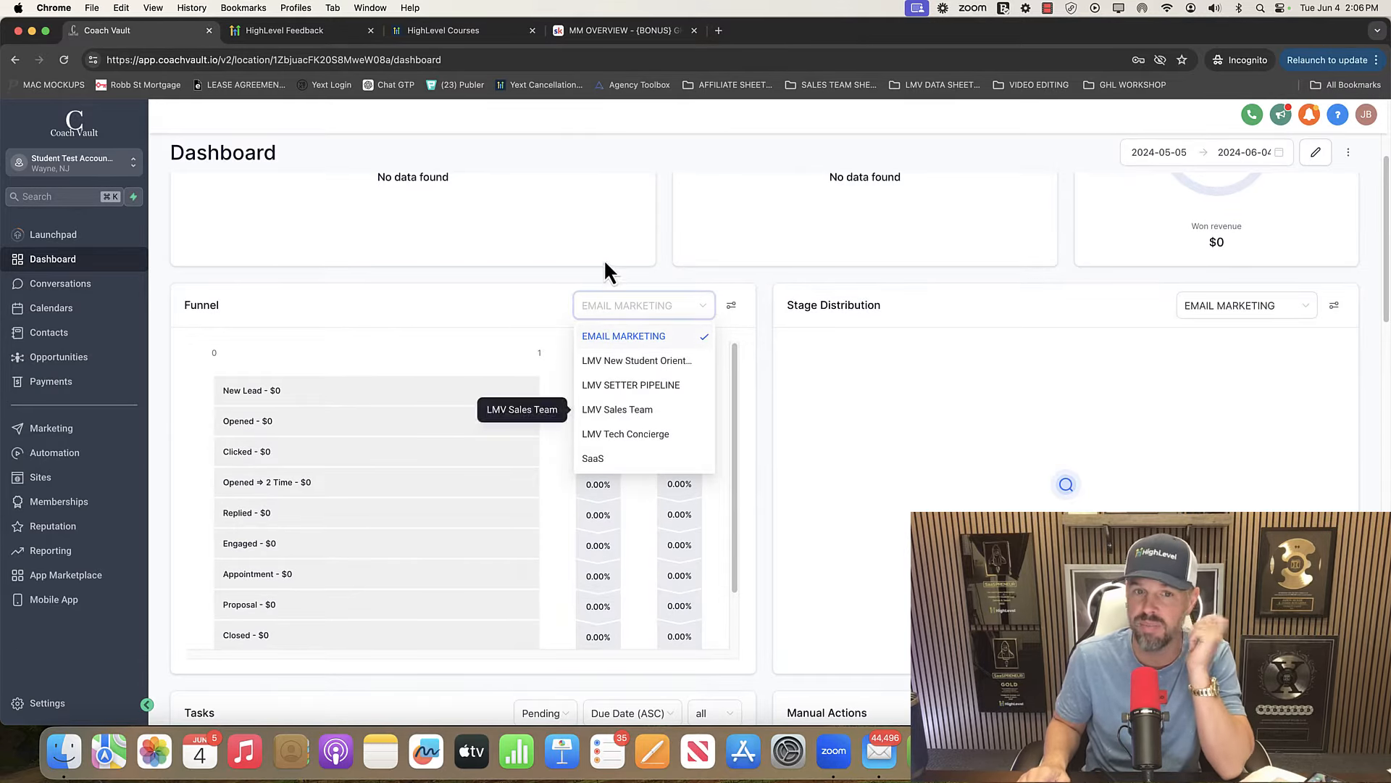
left_click(550, 279)
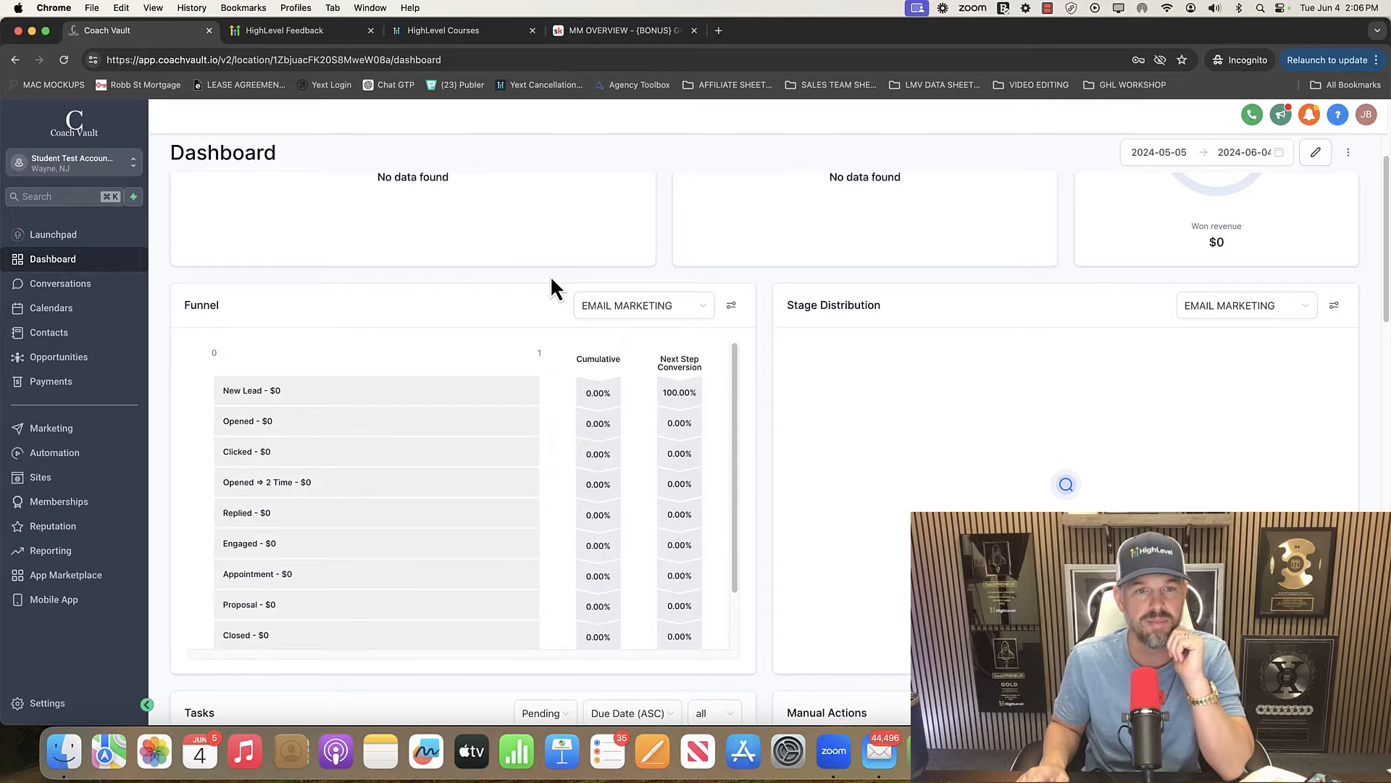
scroll(1059, 308, "up", 5)
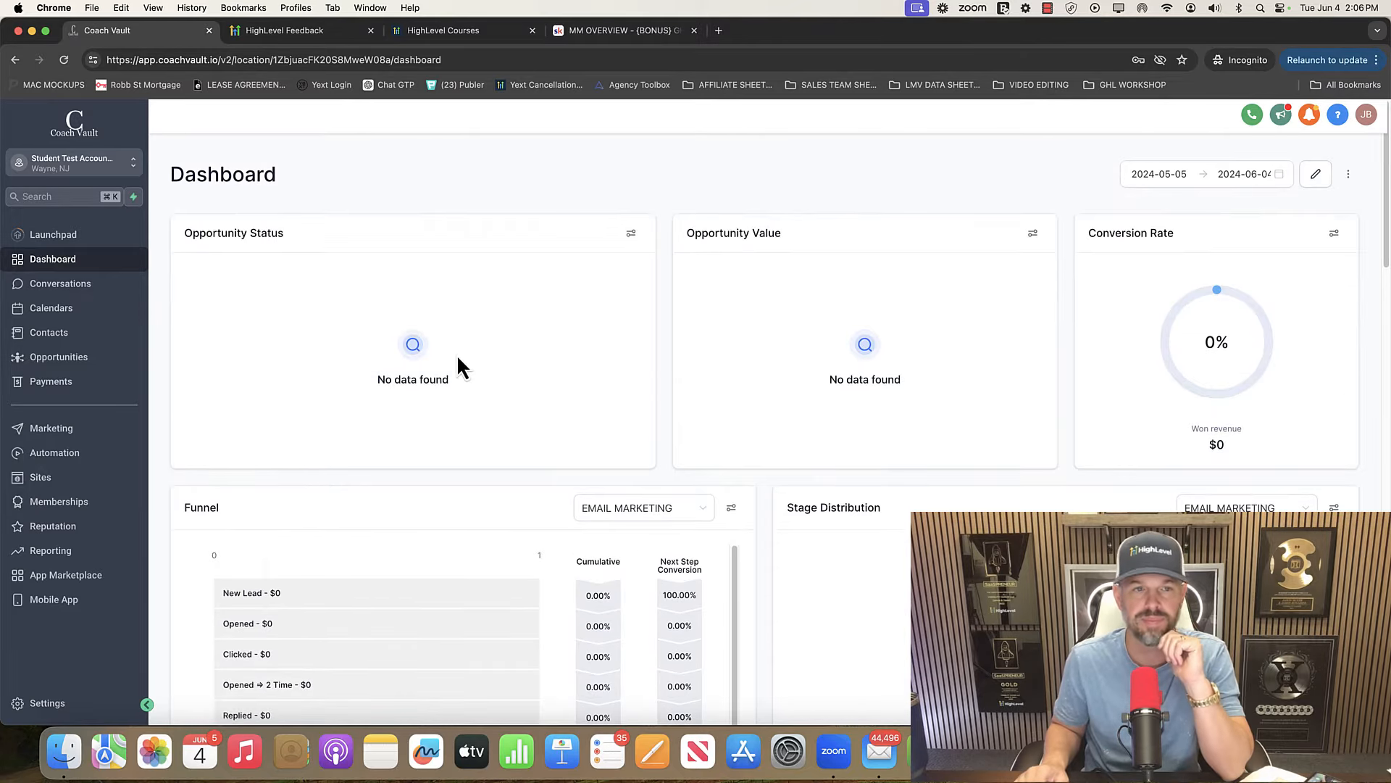
View all Conversations and show the available quick filters, cancelling without applying any.
left_click(56, 285)
left_click(360, 177)
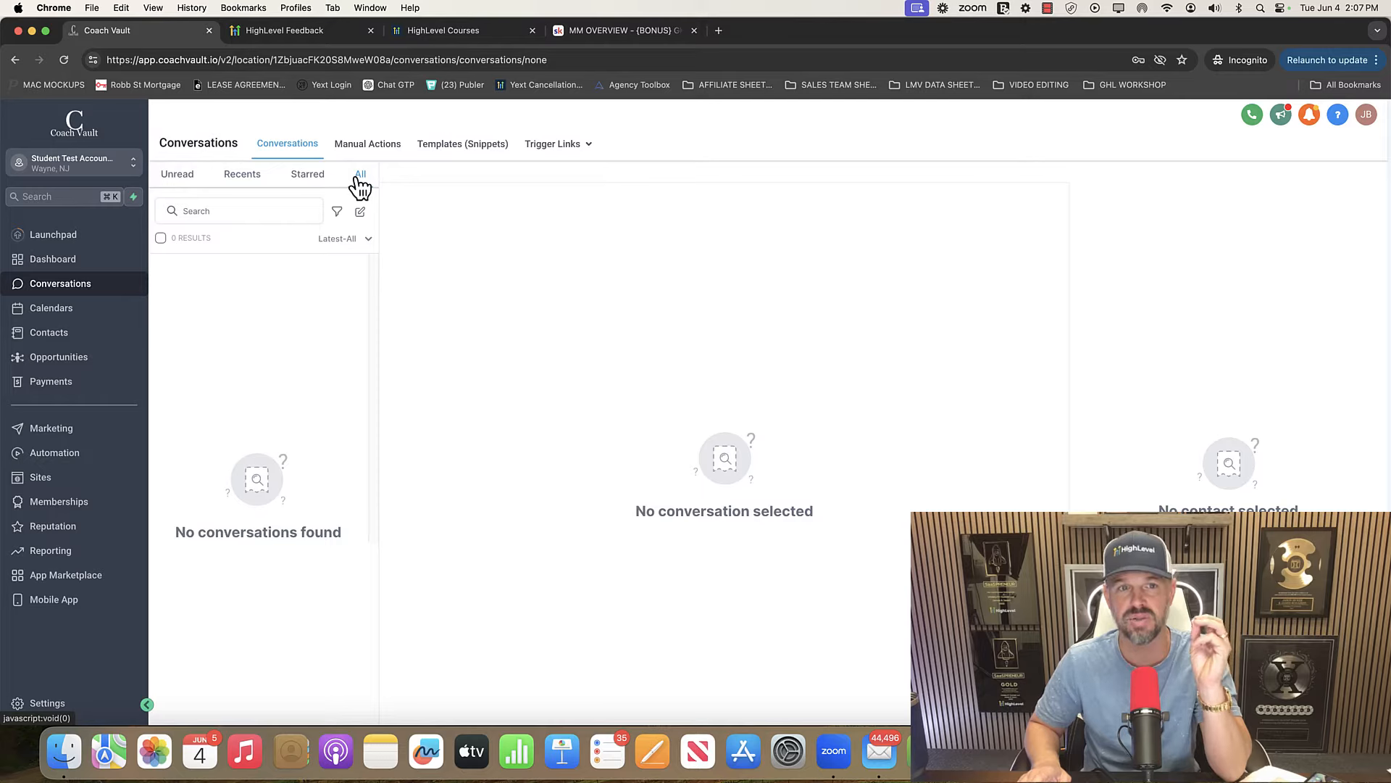
left_click(337, 211)
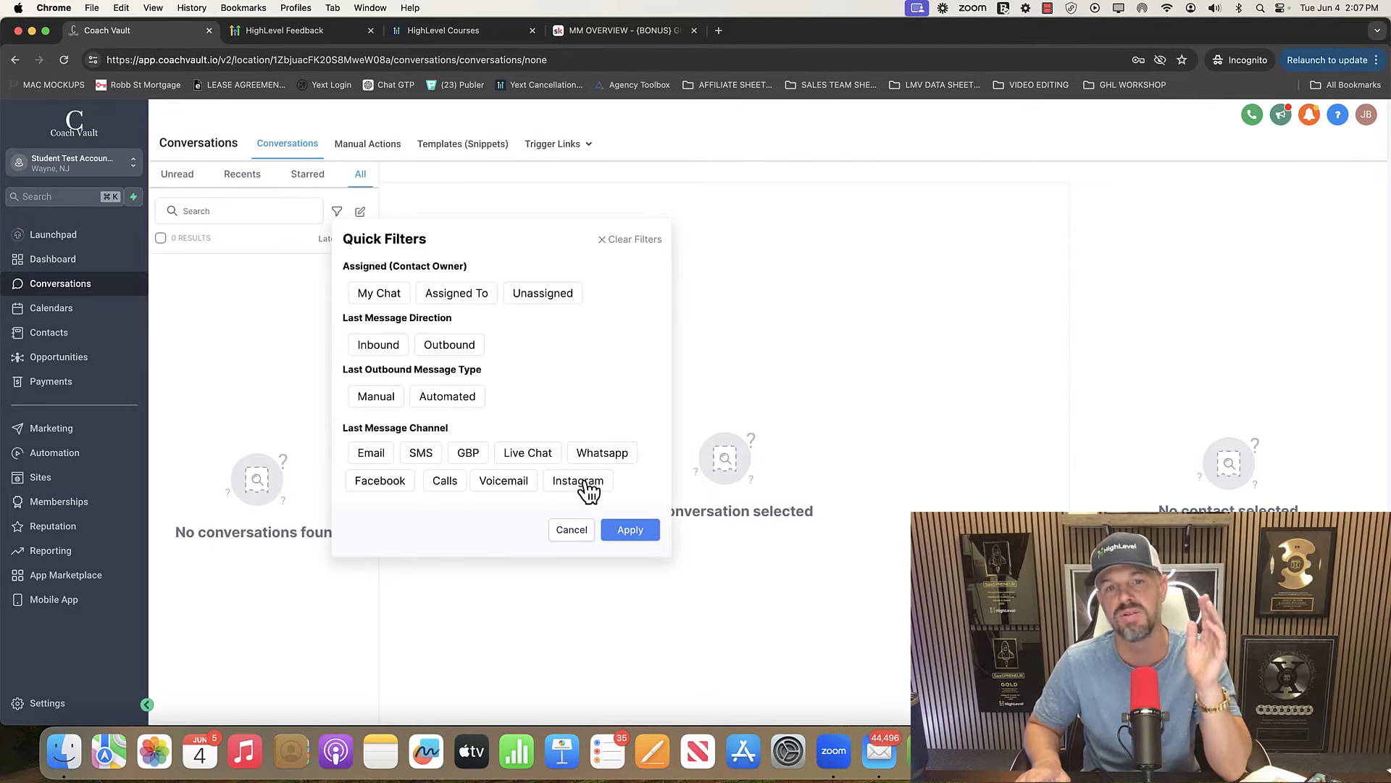
left_click(571, 530)
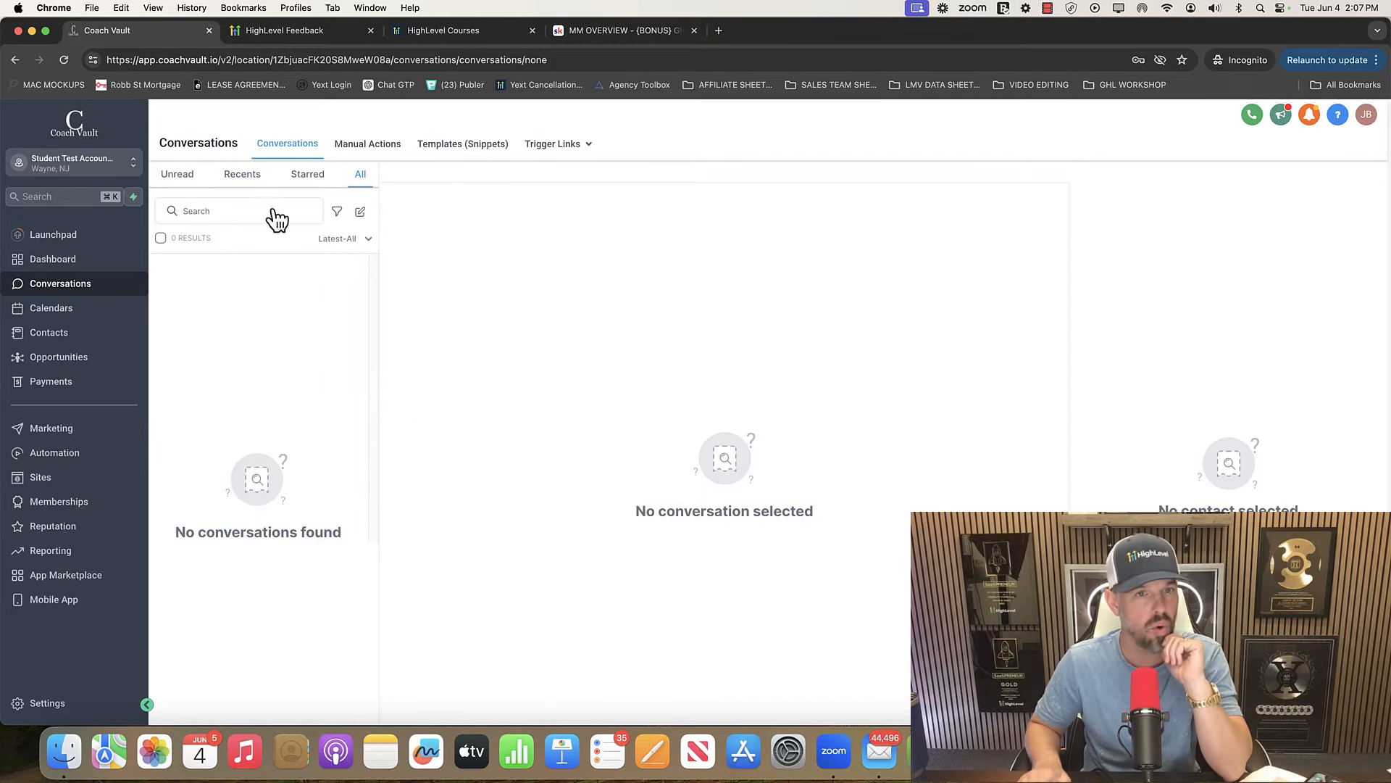
View the Calendars page, switching one calendar's filter on and off, and view the Contacts page.
left_click(55, 313)
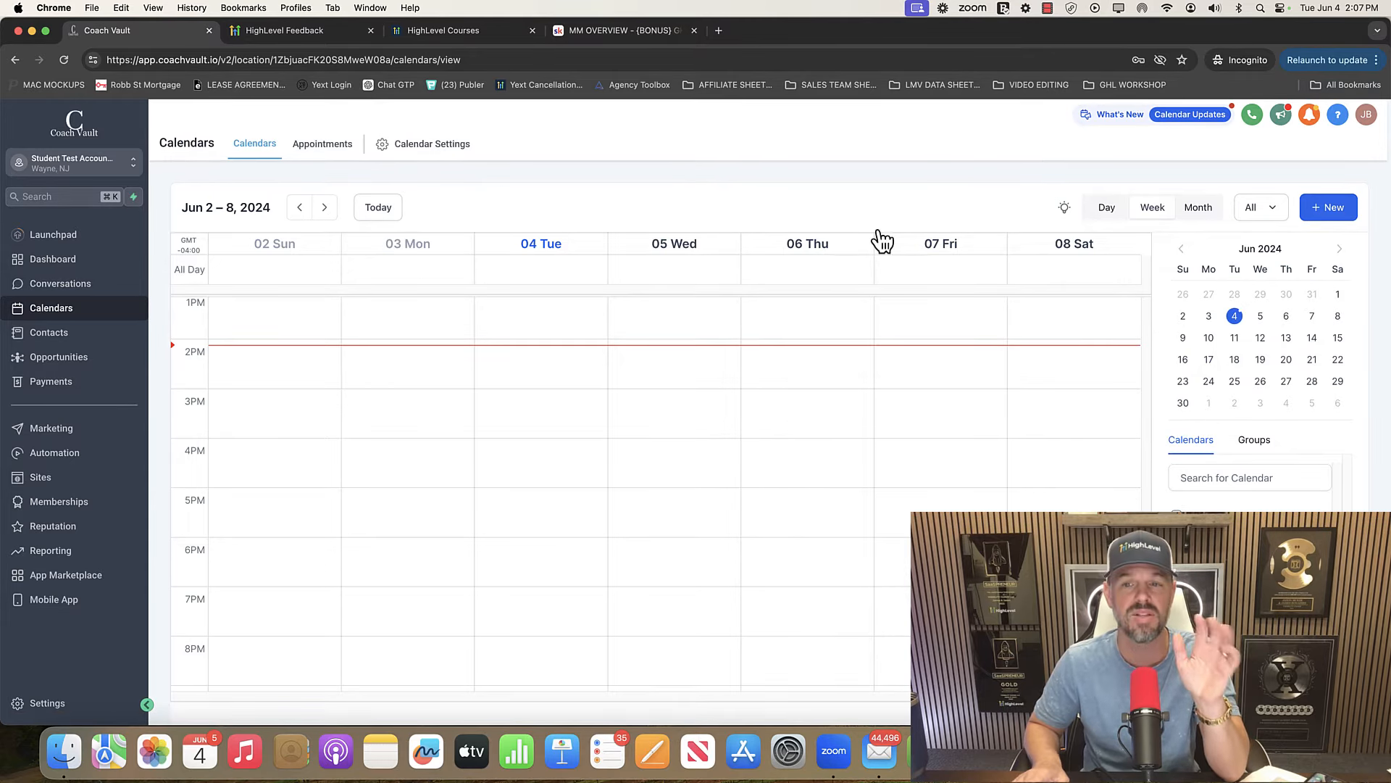
left_click(1177, 518)
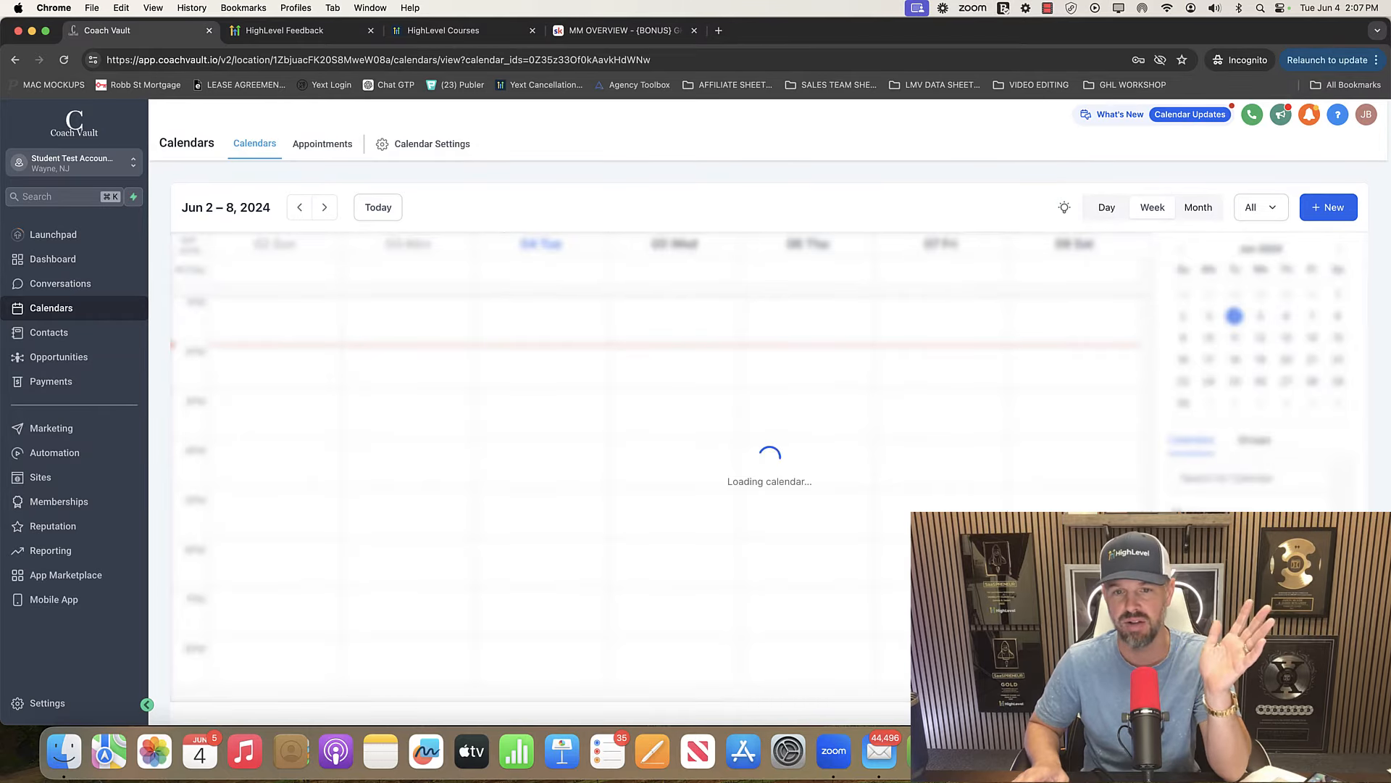
left_click(1176, 518)
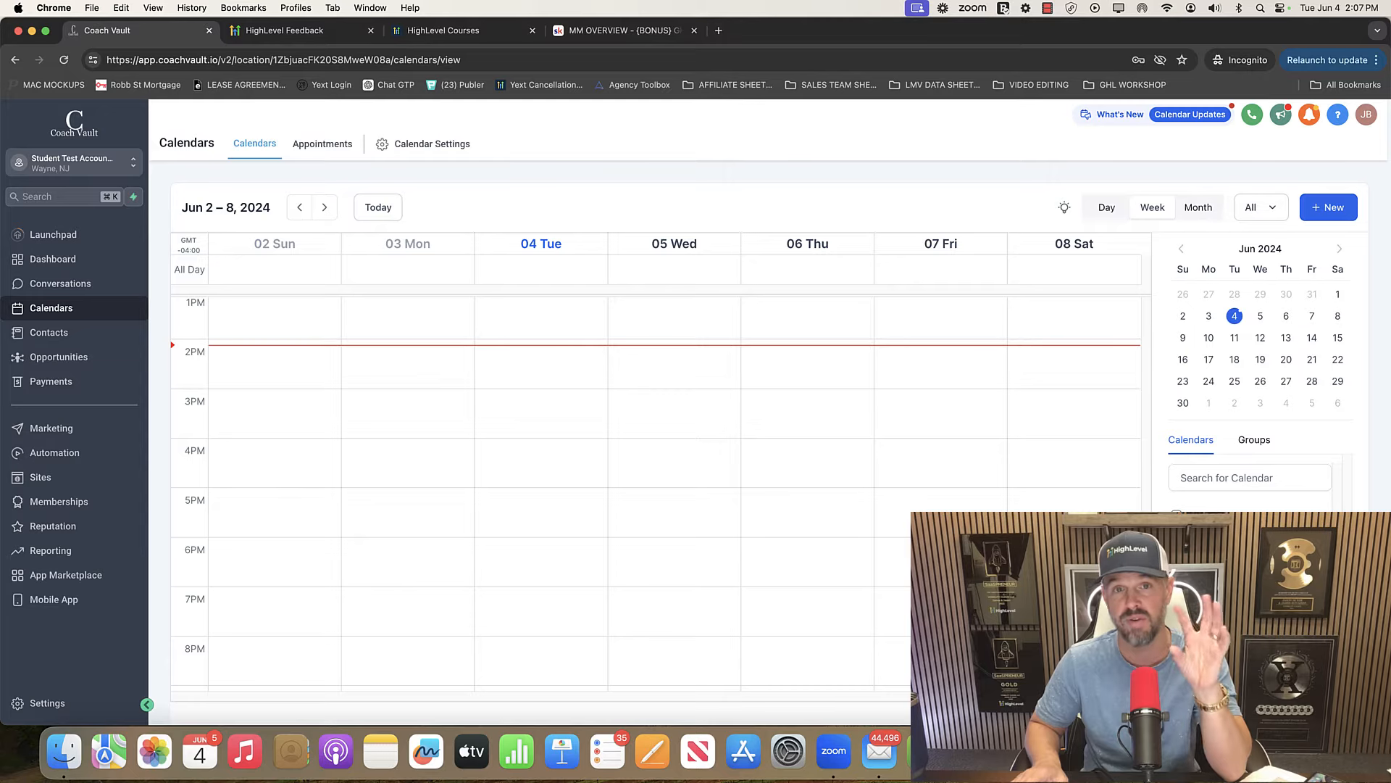
left_click(47, 334)
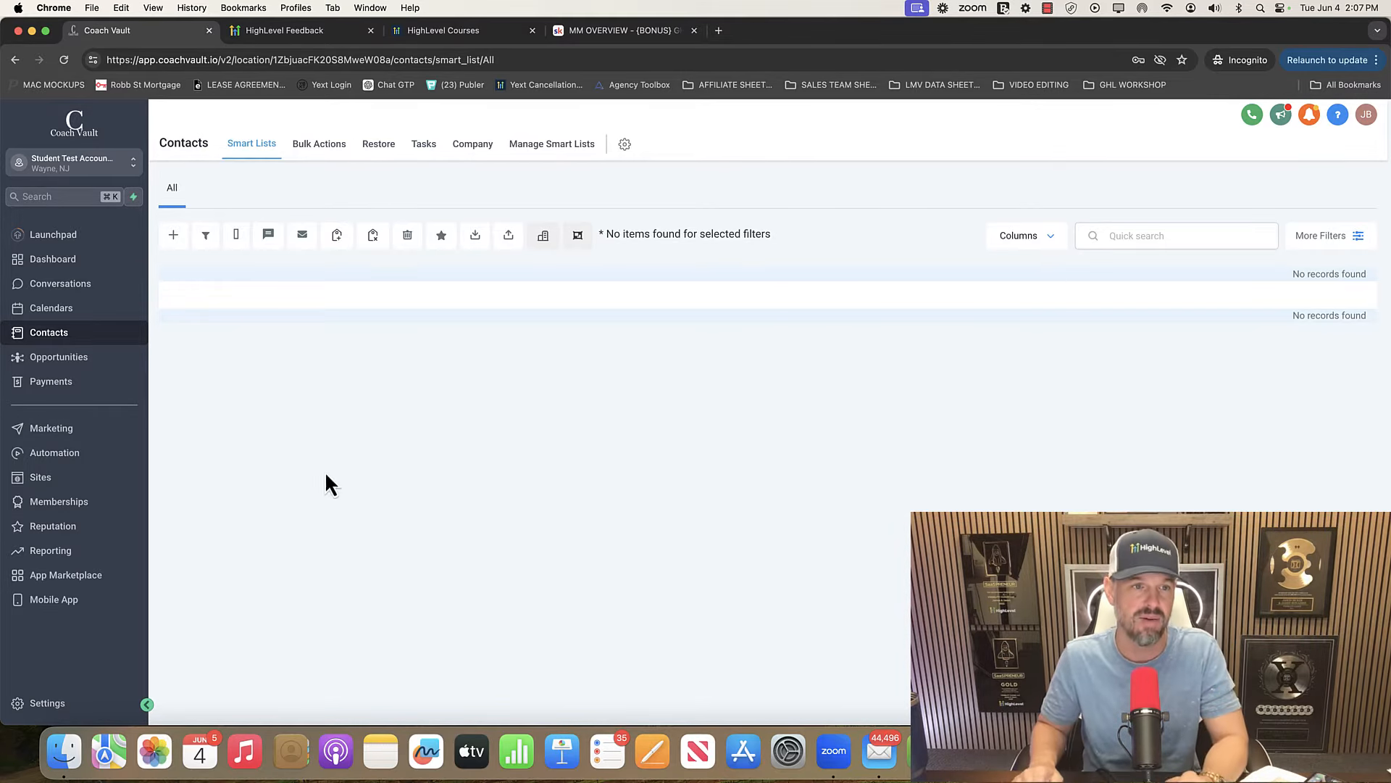
View the Opportunities board and display the LMV SETTER PIPELINE.
left_click(50, 358)
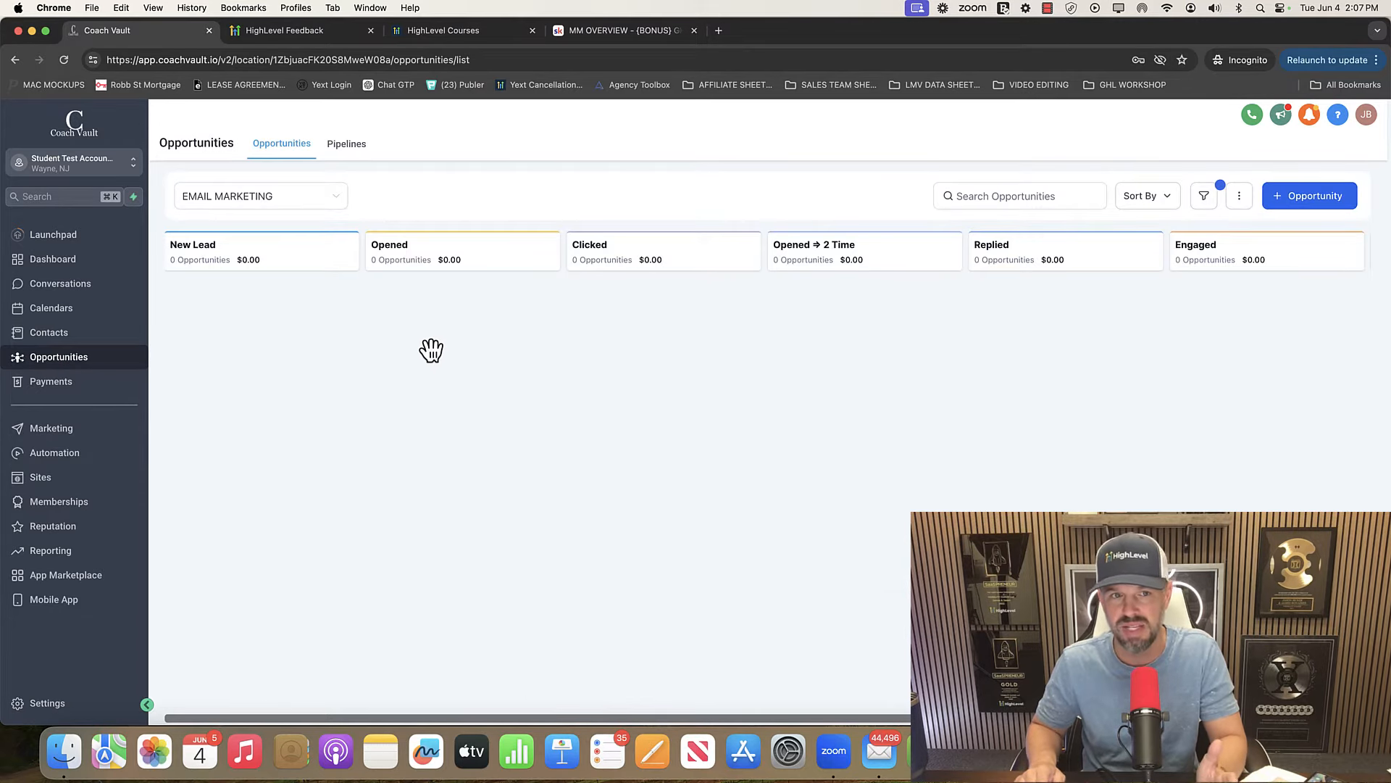
left_click(334, 211)
left_click(253, 278)
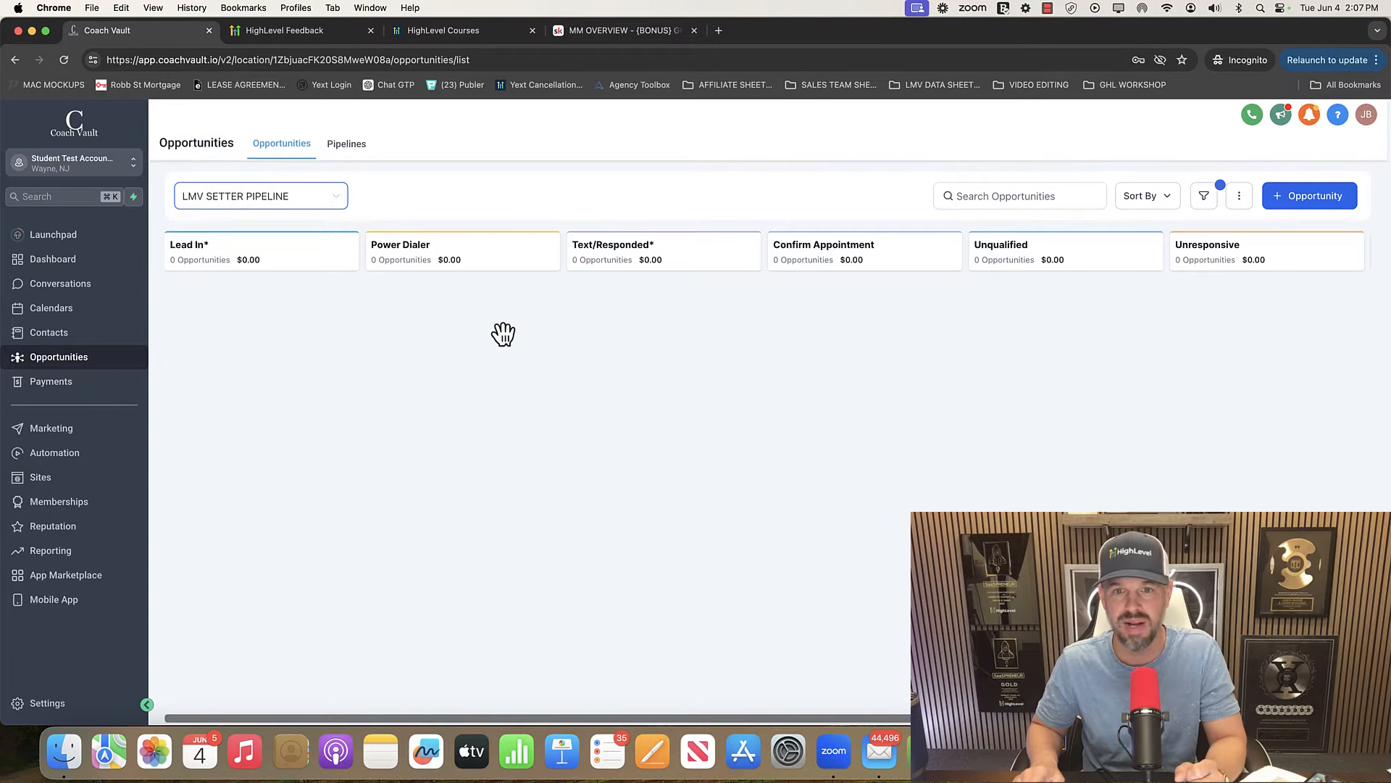
View the Invoices and the Documents & Contracts pages in Payments.
left_click(74, 390)
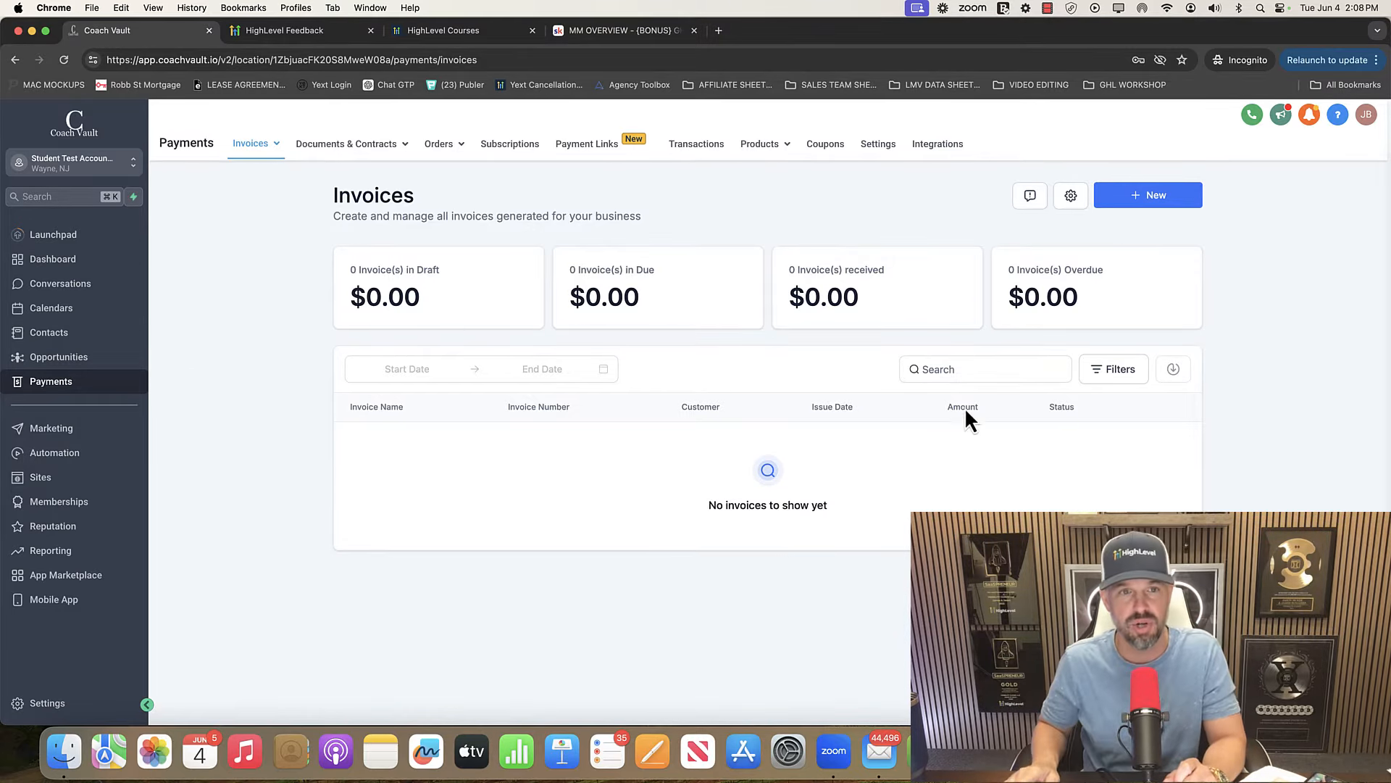
mouse_move(404, 149)
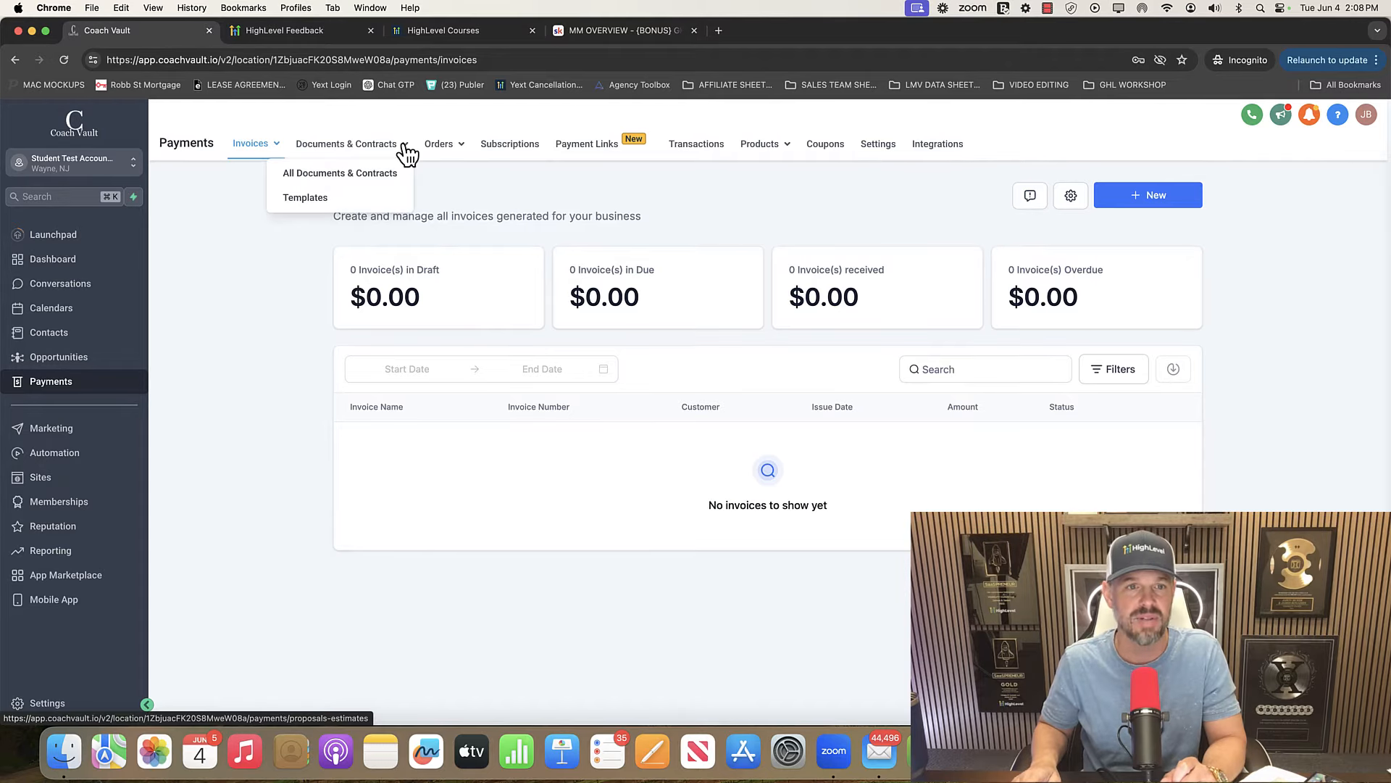
left_click(357, 149)
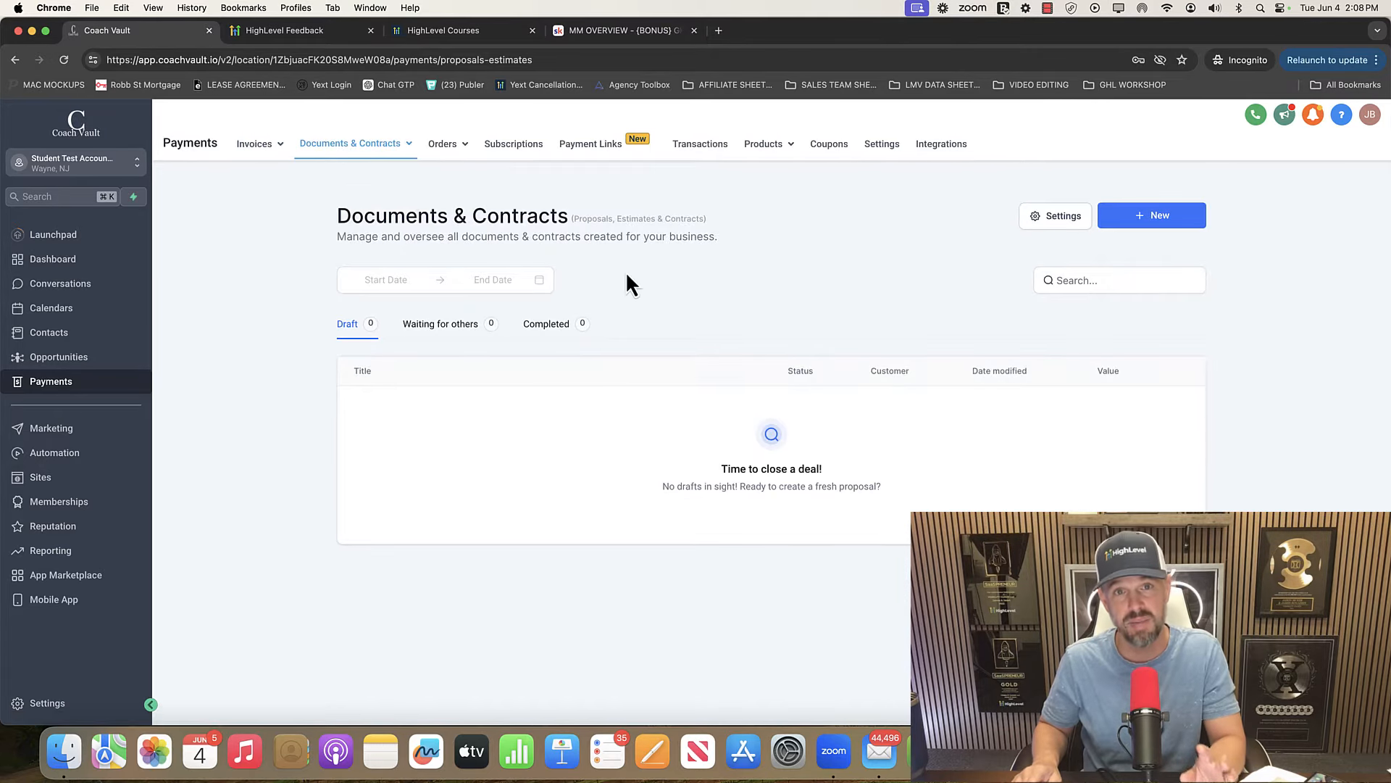
View the Orders, Subscriptions and Payment Links pages in Payments, opening a blank new payment link and leaving it unsaved.
left_click(460, 150)
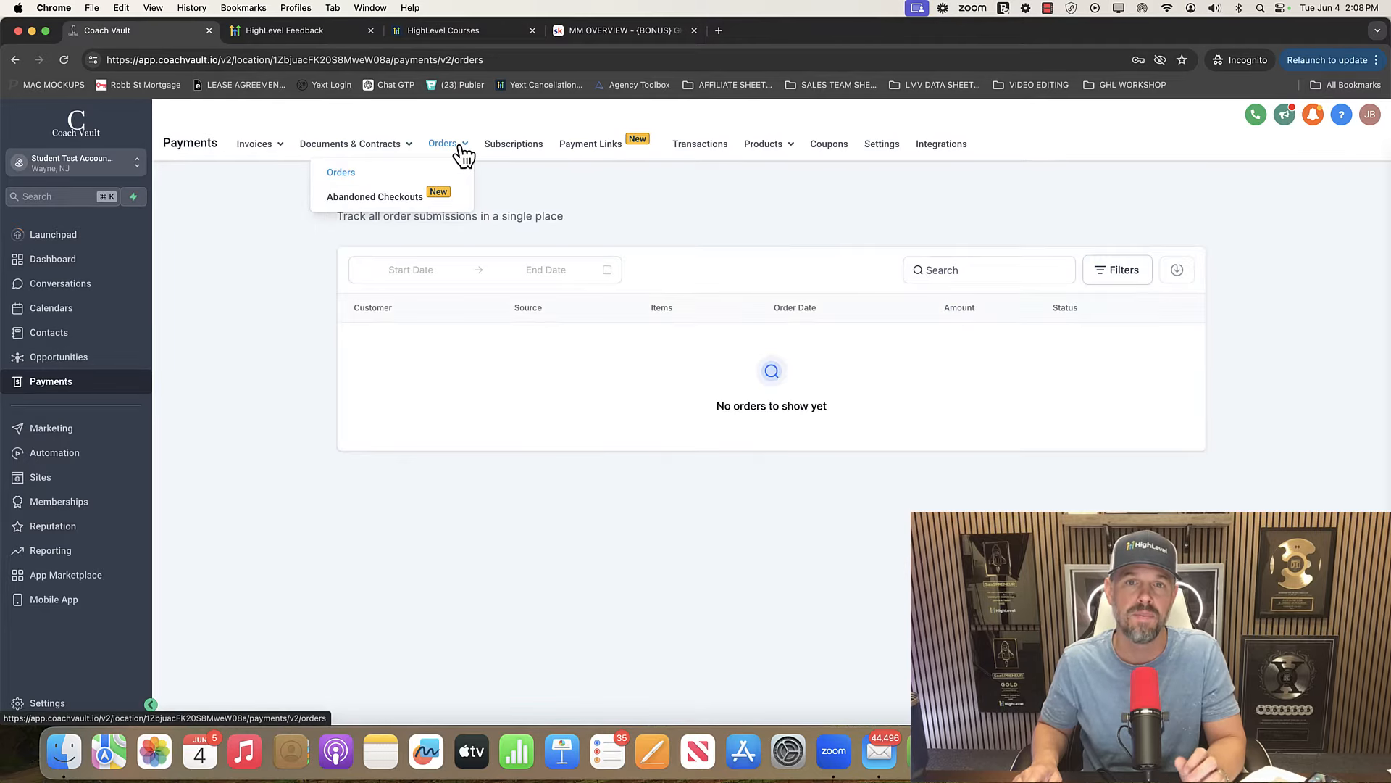
left_click(520, 149)
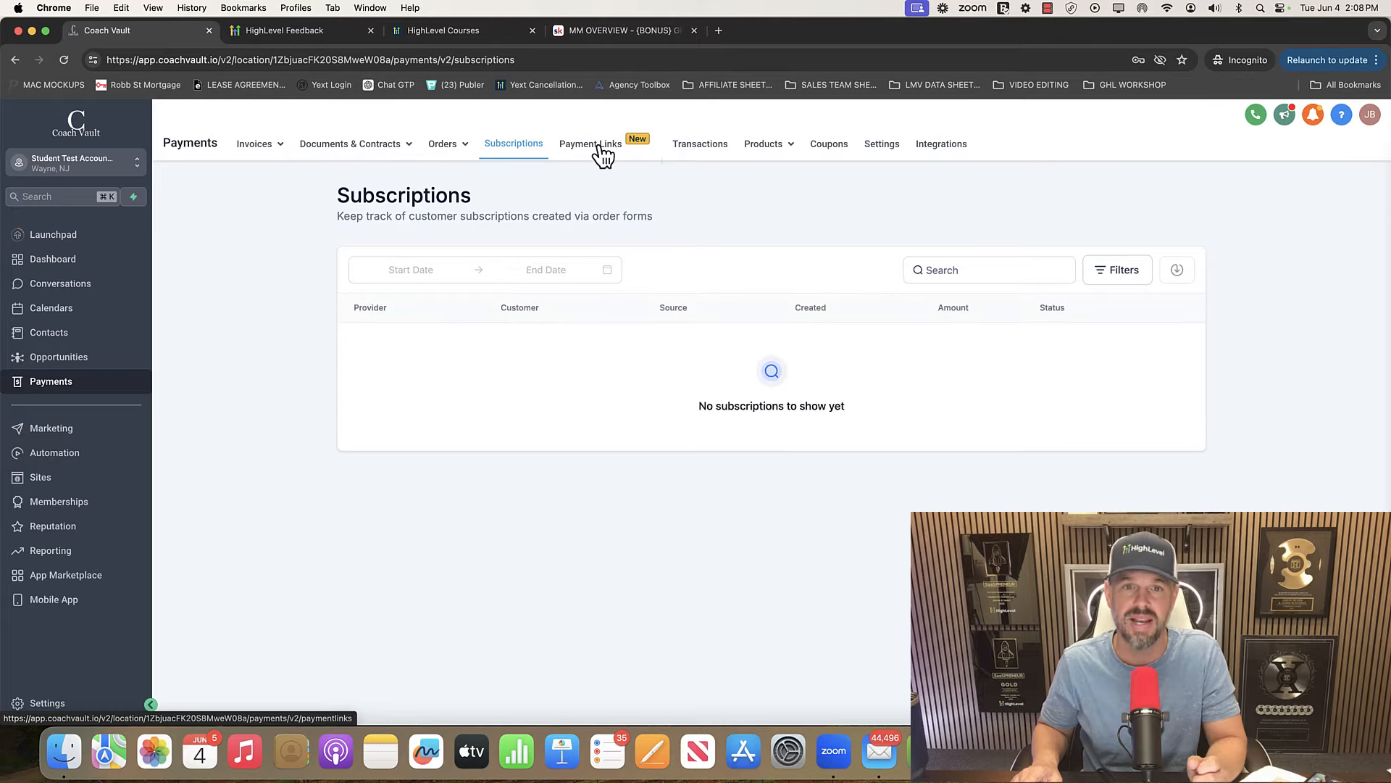
left_click(601, 154)
left_click(1136, 204)
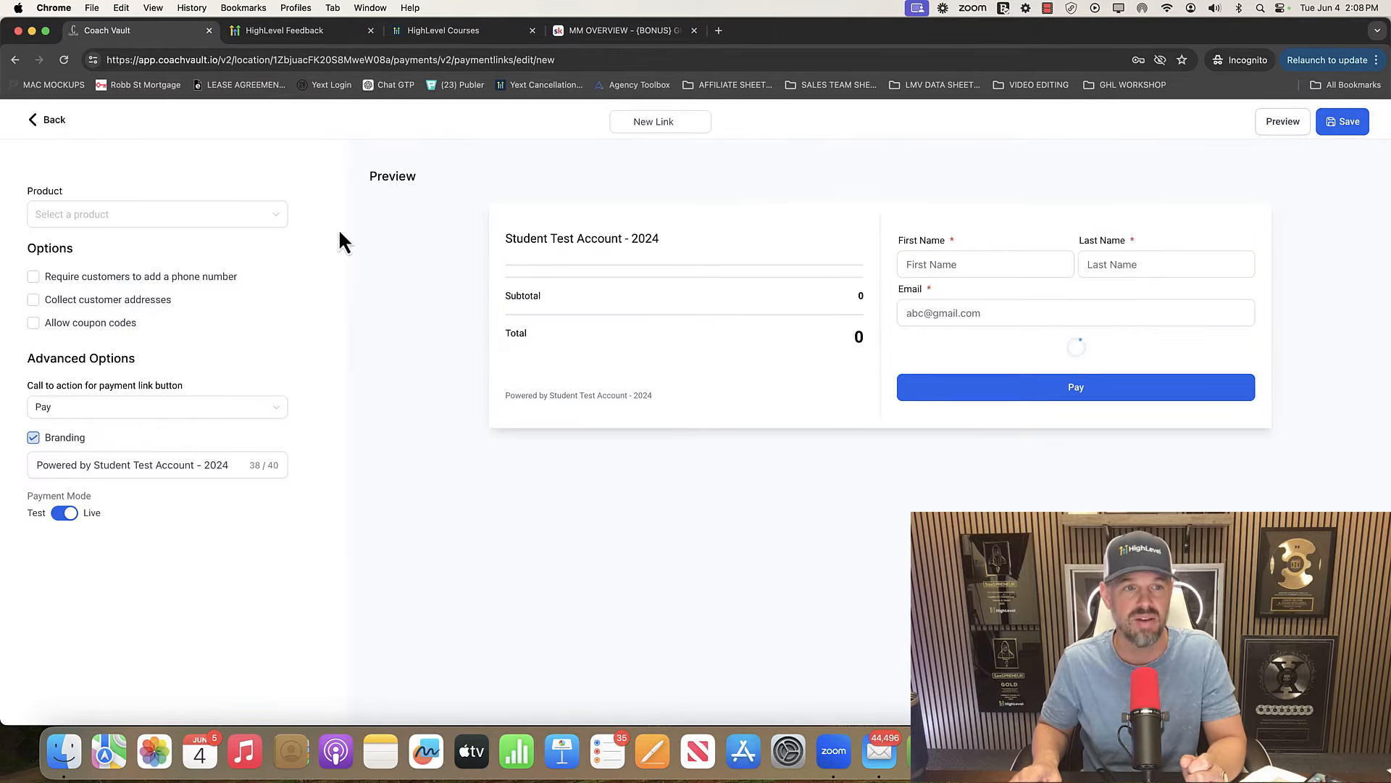
left_click(54, 124)
View the Transactions, Products, Coupons, Settings and Integrations pages in Payments.
left_click(691, 148)
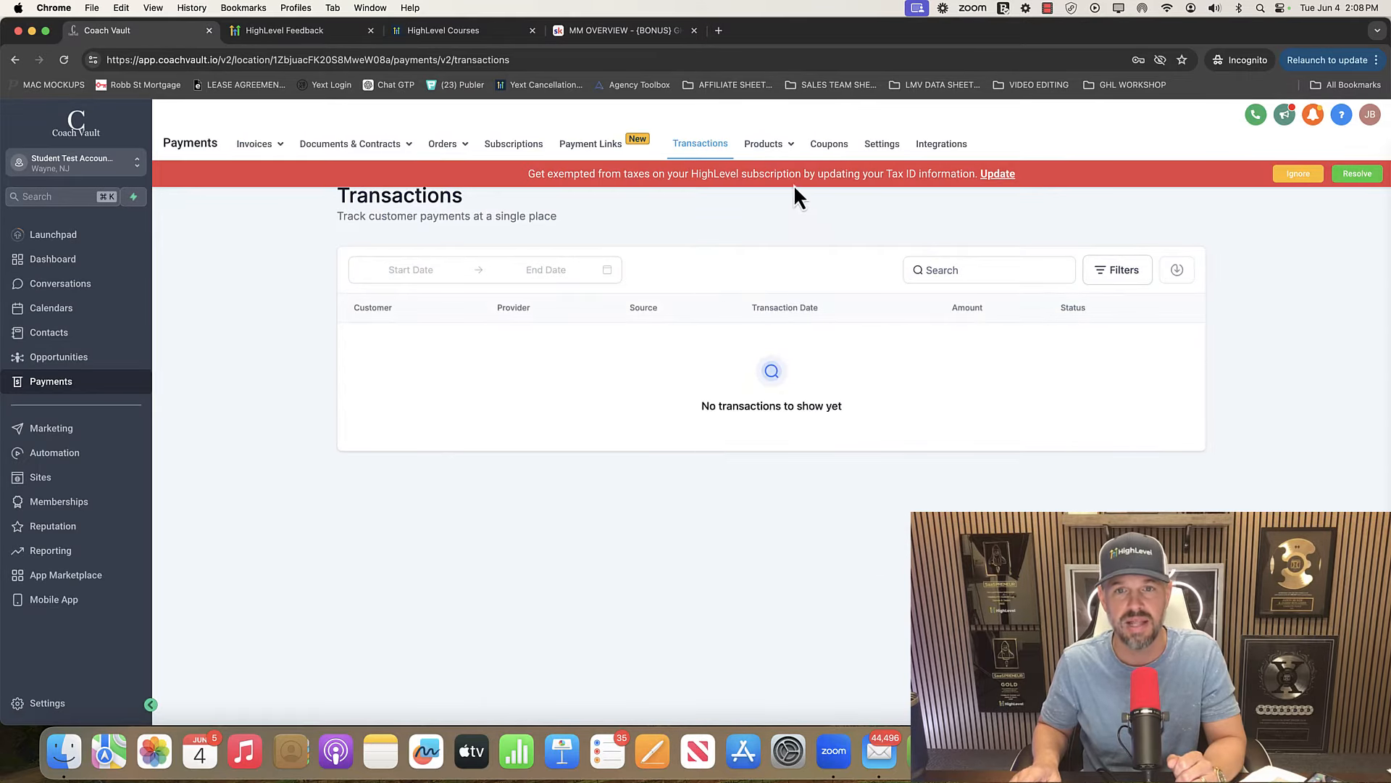
mouse_move(783, 151)
left_click(744, 177)
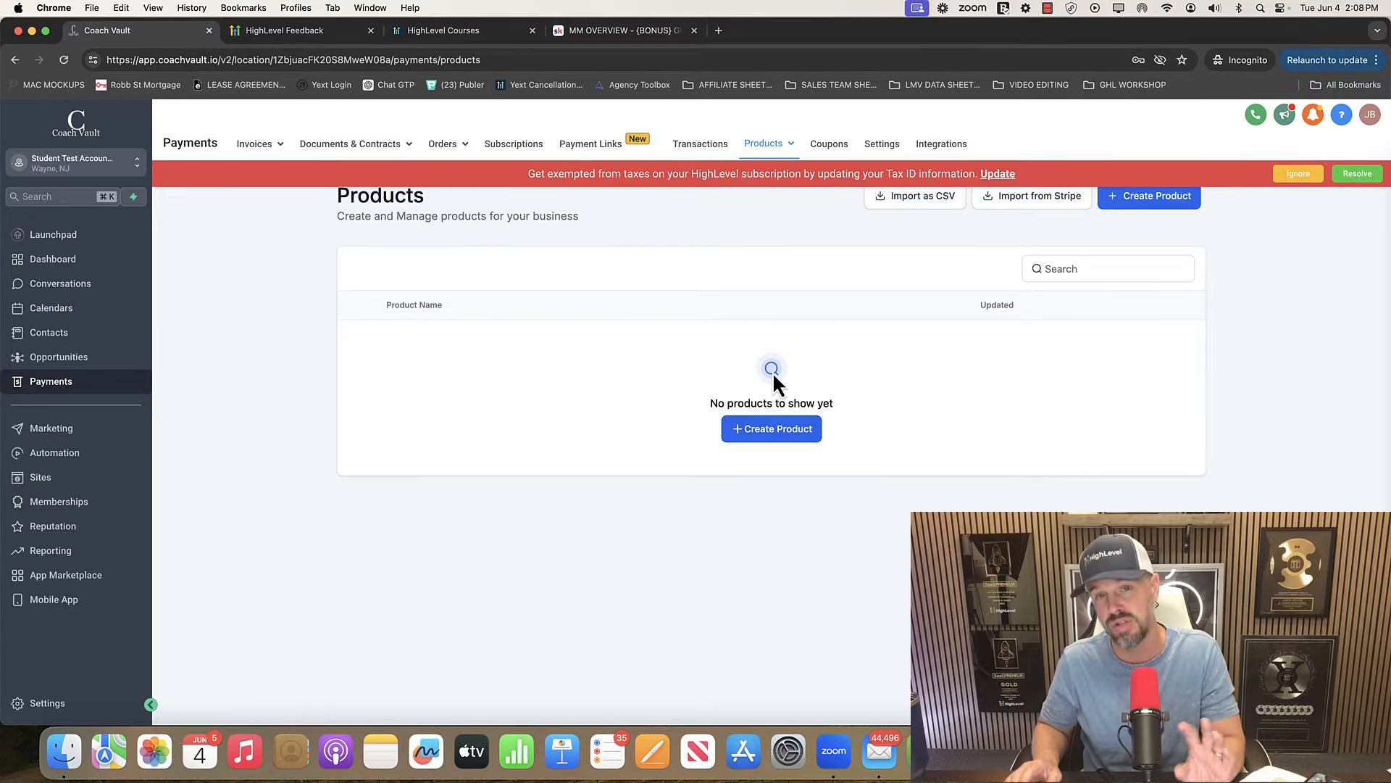
left_click(829, 144)
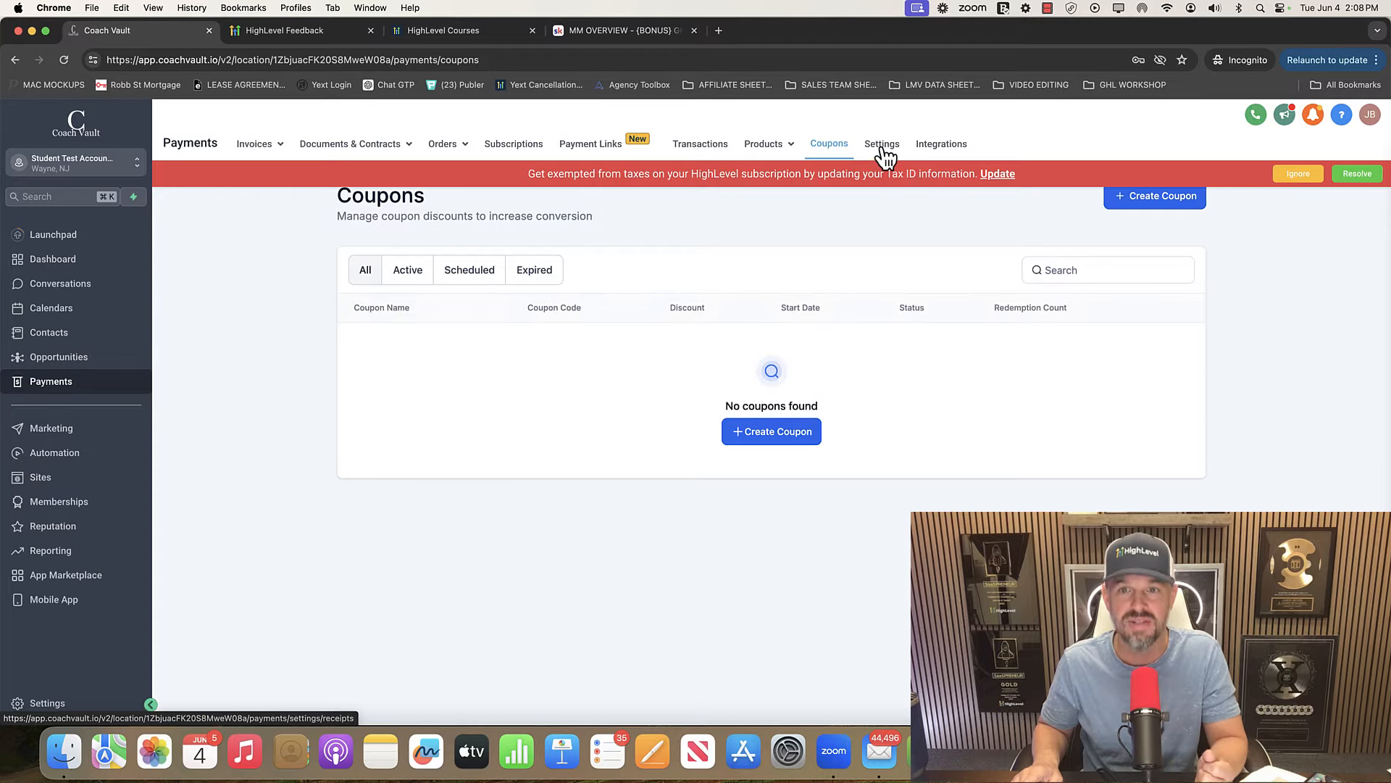
left_click(883, 148)
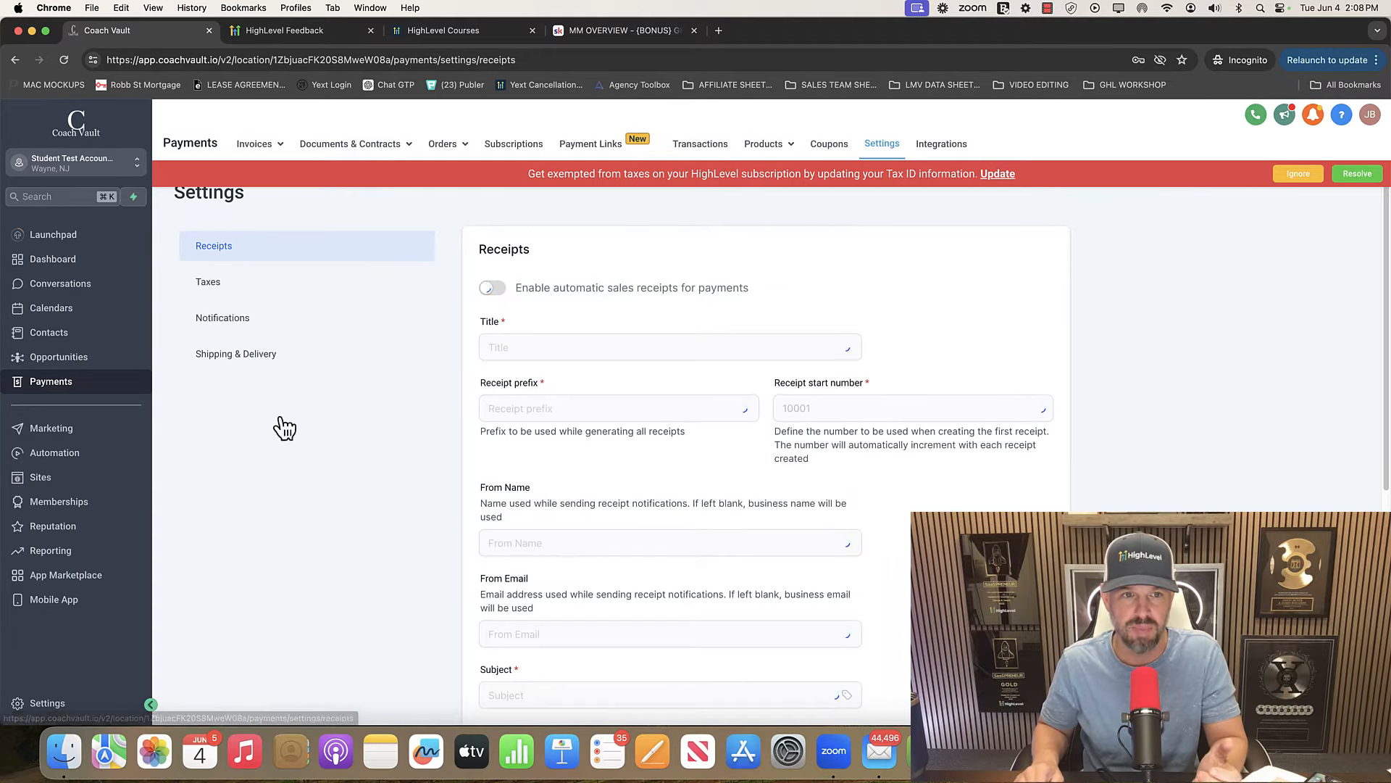
left_click(955, 154)
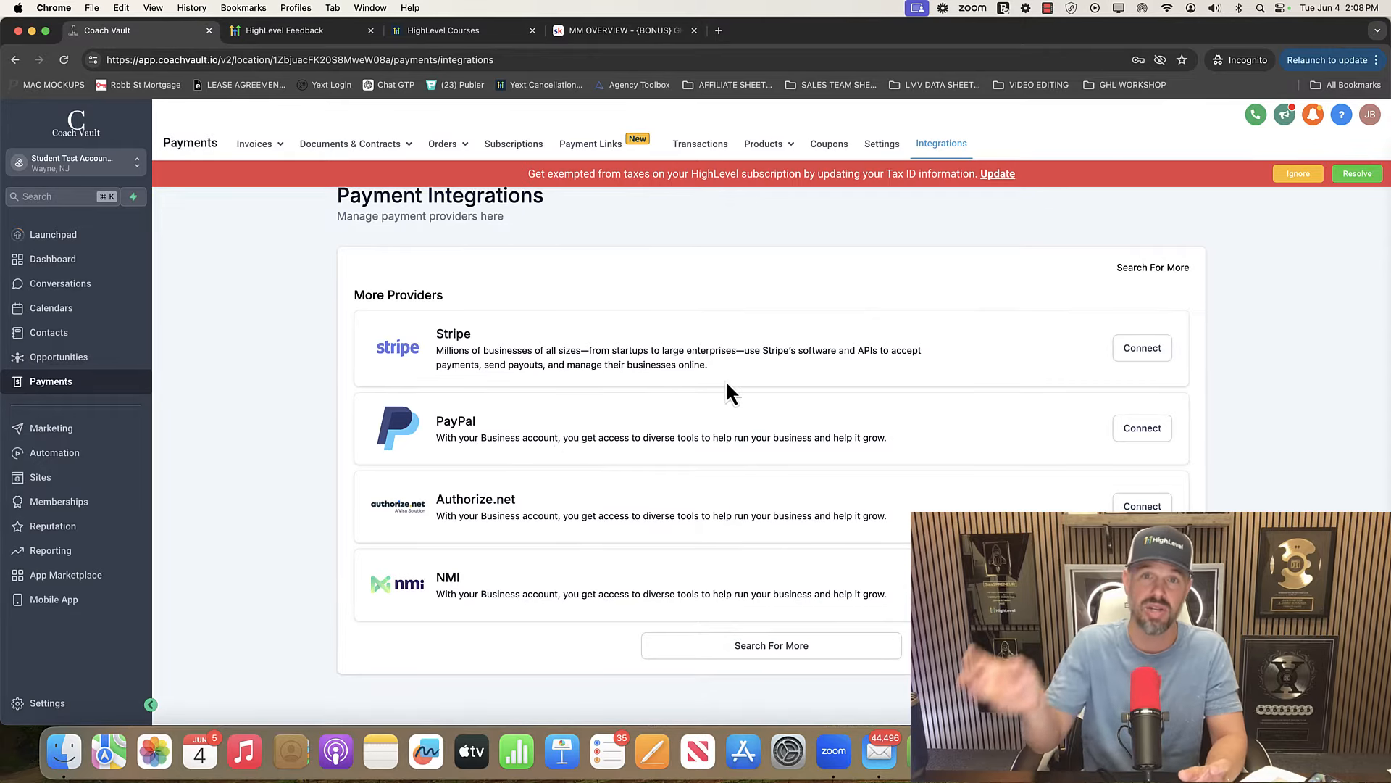
View Marketing's Social Planner, the email templates and the email campaigns, ending on the Email Campaigns page.
left_click(62, 428)
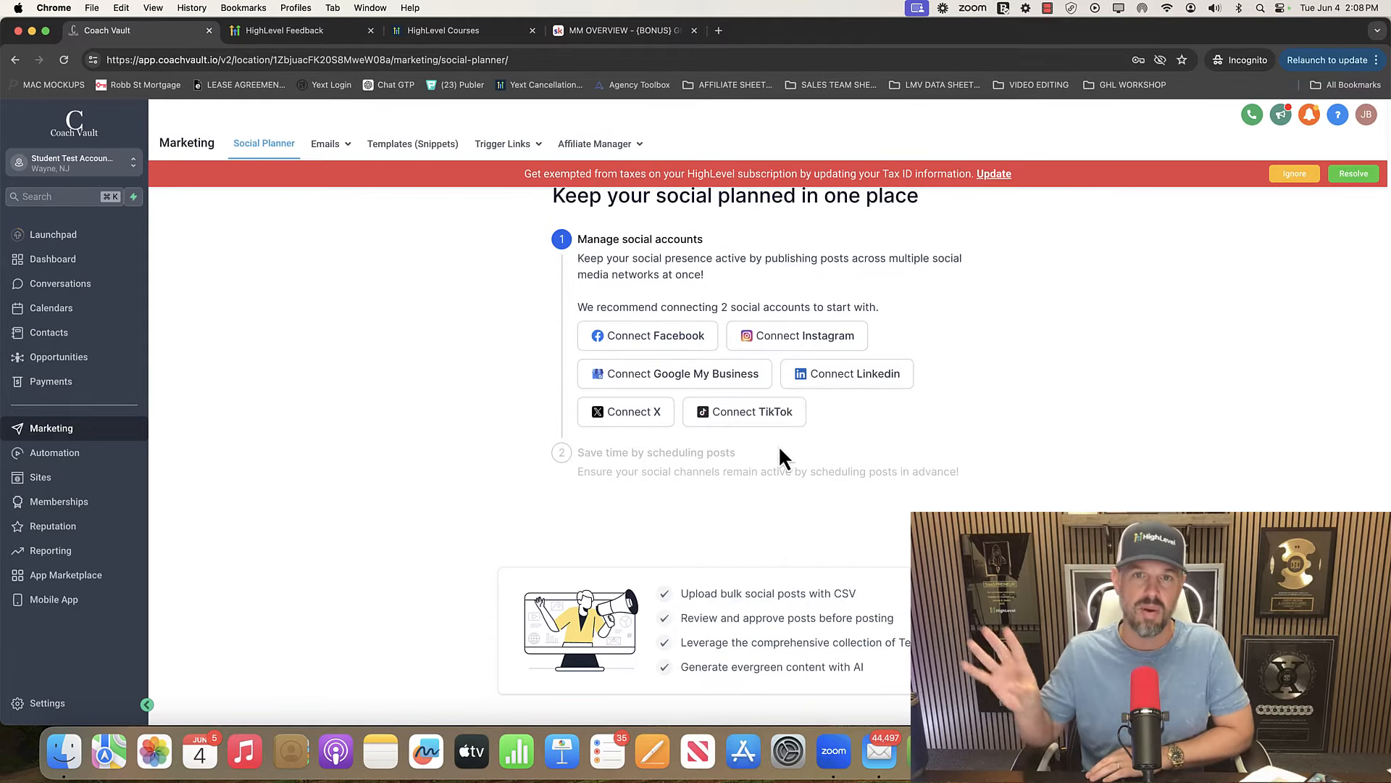
mouse_move(323, 145)
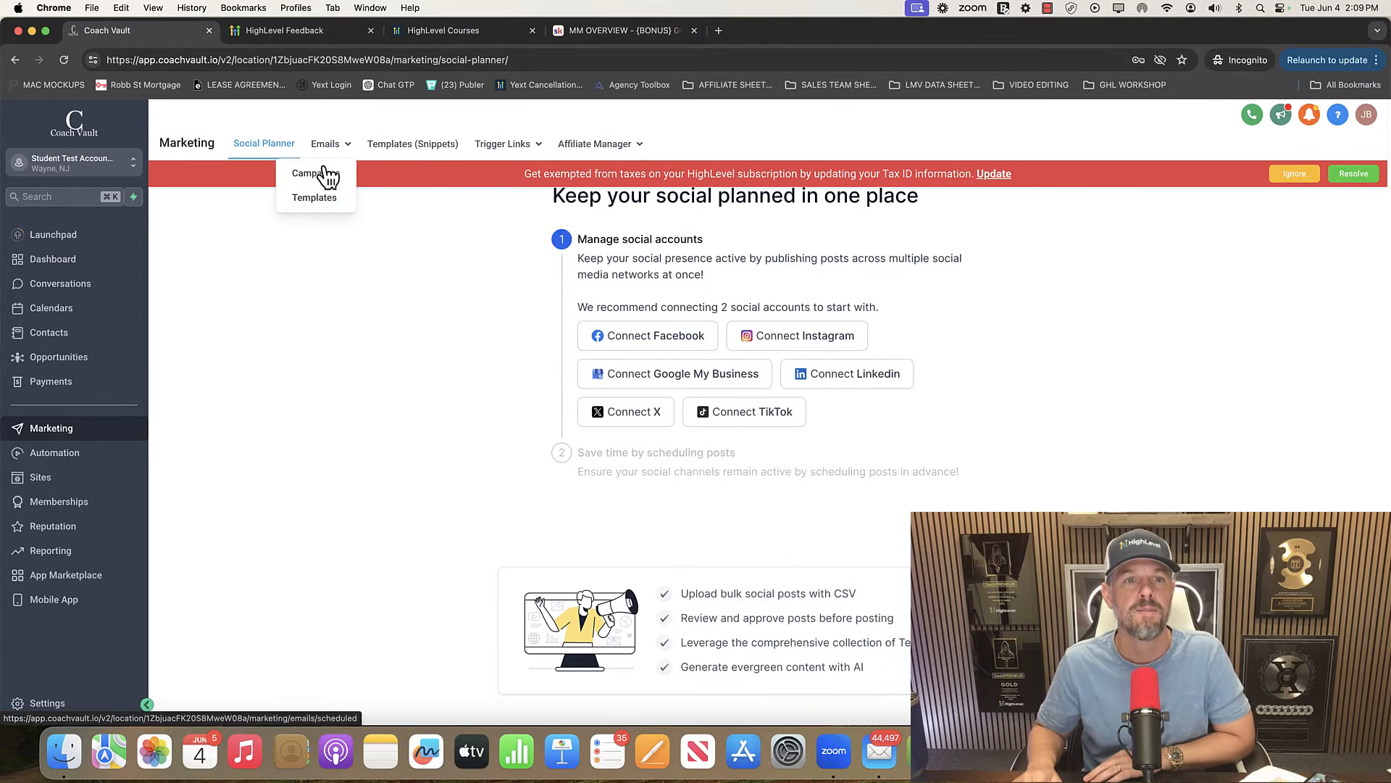
left_click(324, 177)
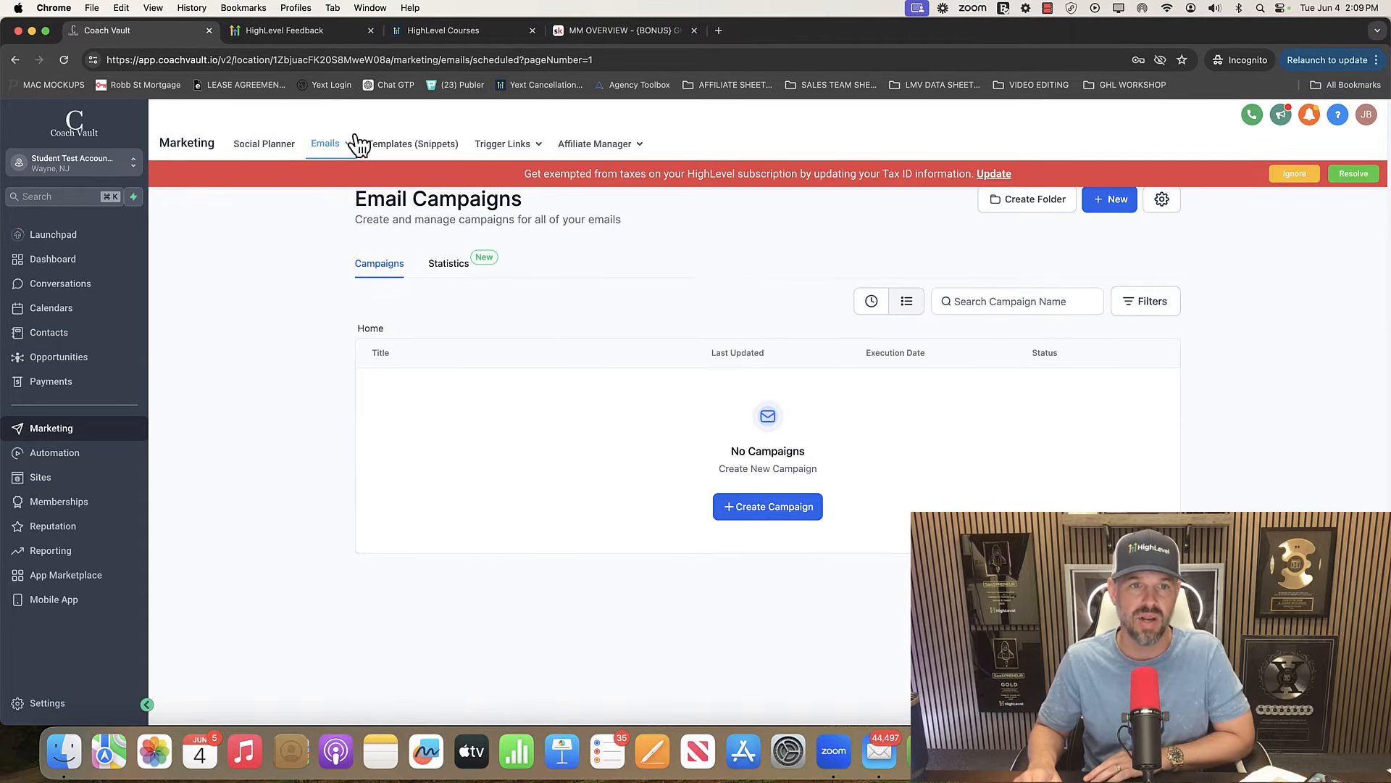
mouse_move(333, 145)
left_click(324, 194)
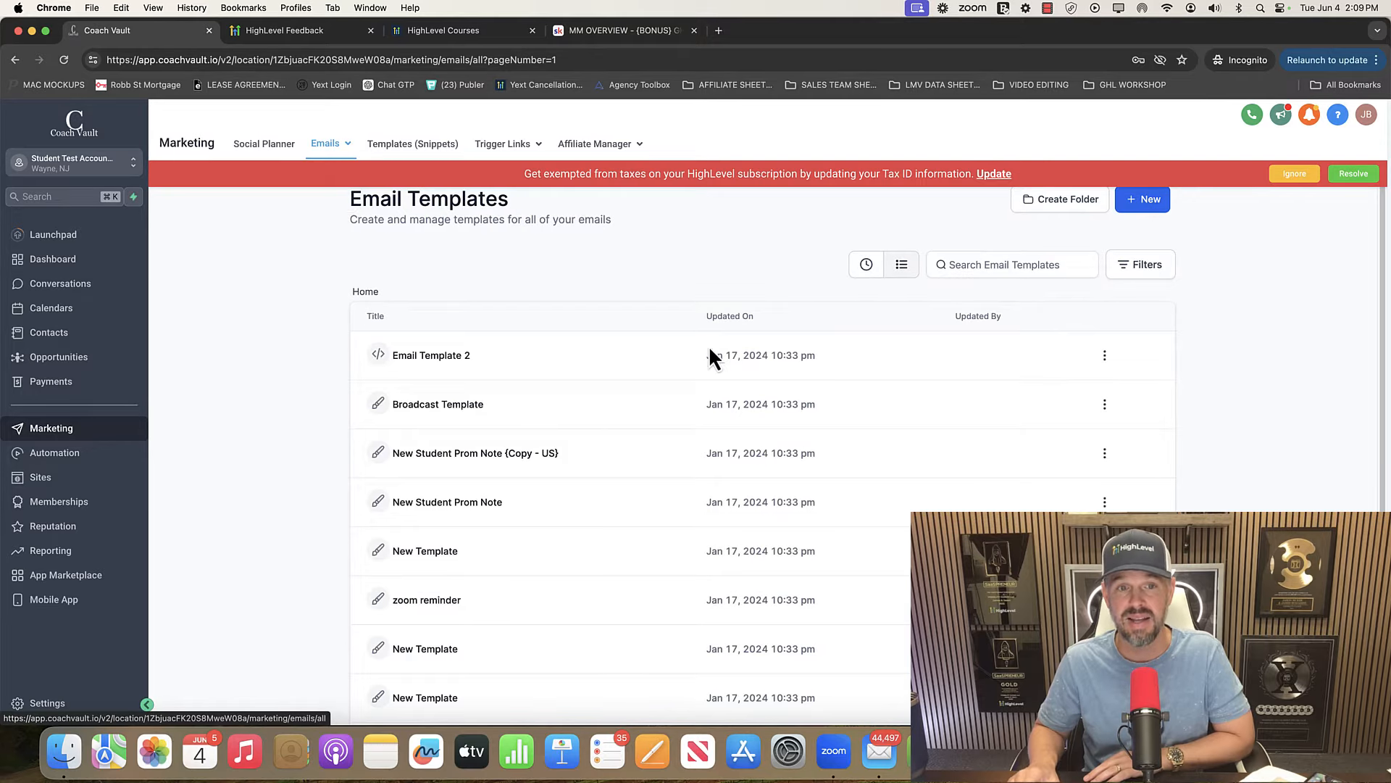
mouse_move(330, 143)
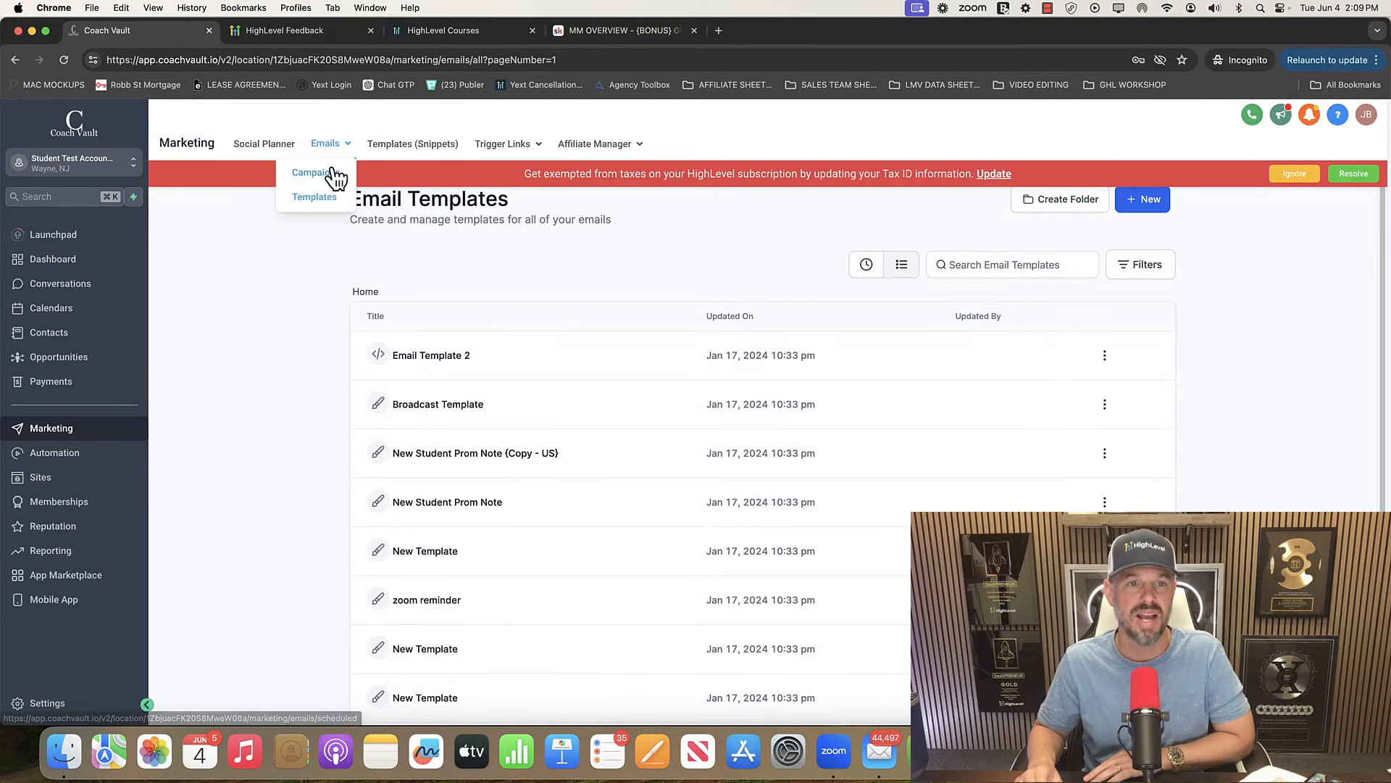
left_click(333, 172)
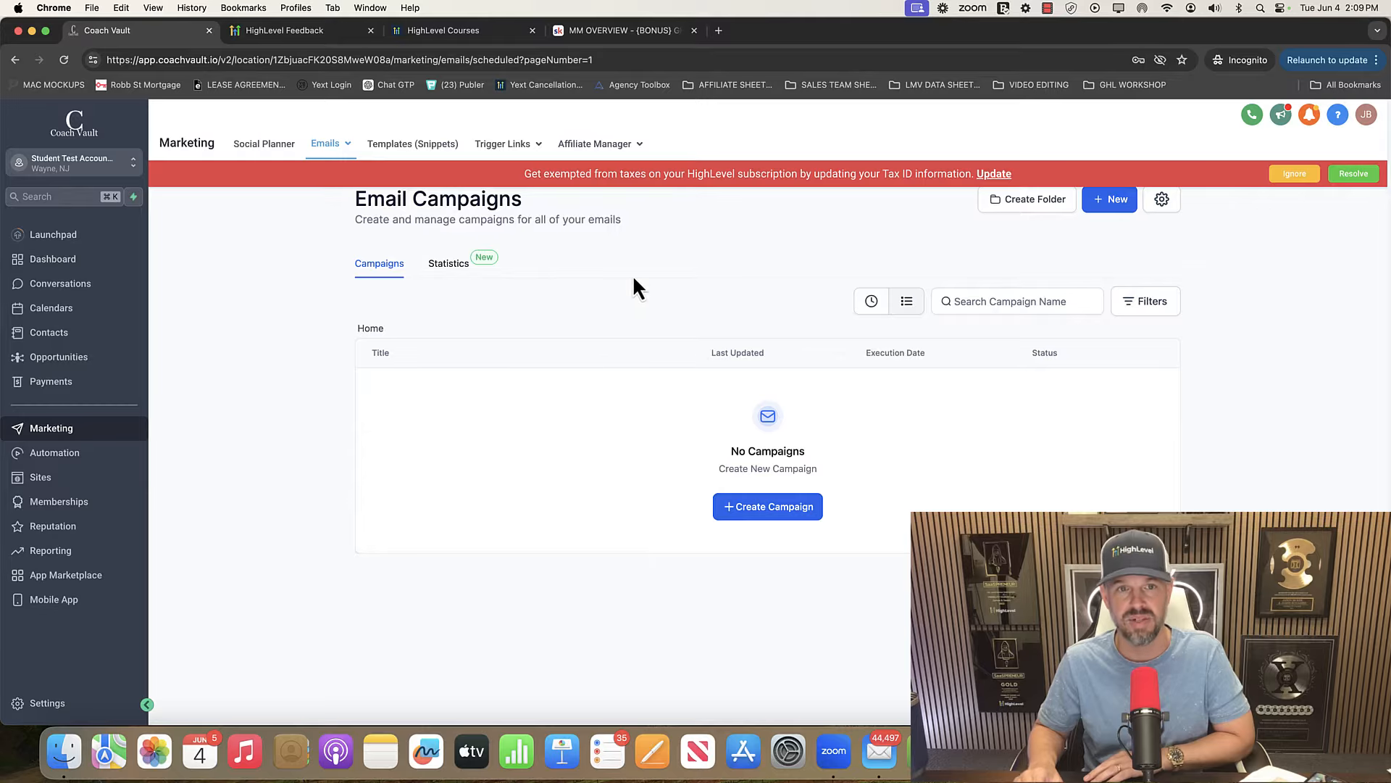
Look through Marketing's message templates (snippets) and trigger links, and show the available Affiliate Manager pages.
left_click(431, 145)
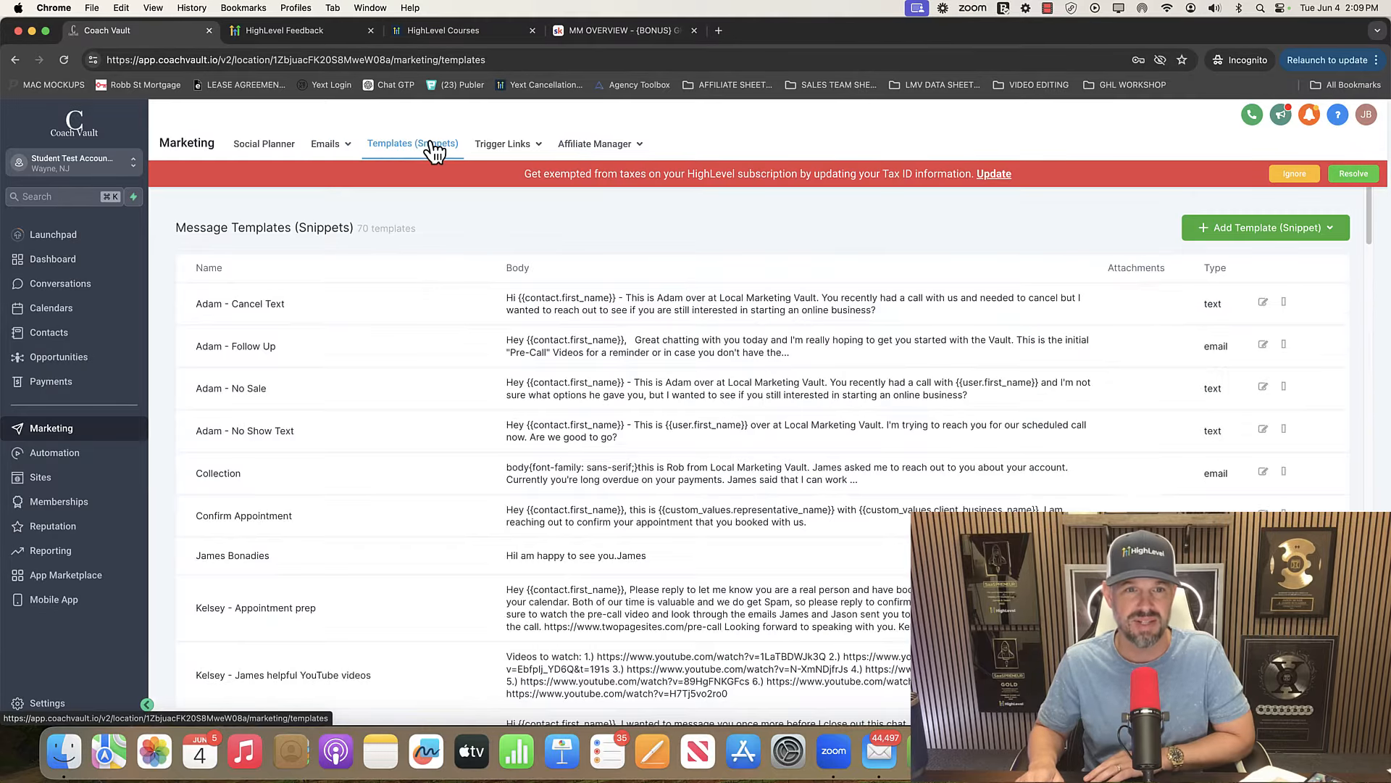
scroll(747, 605, "down", 1)
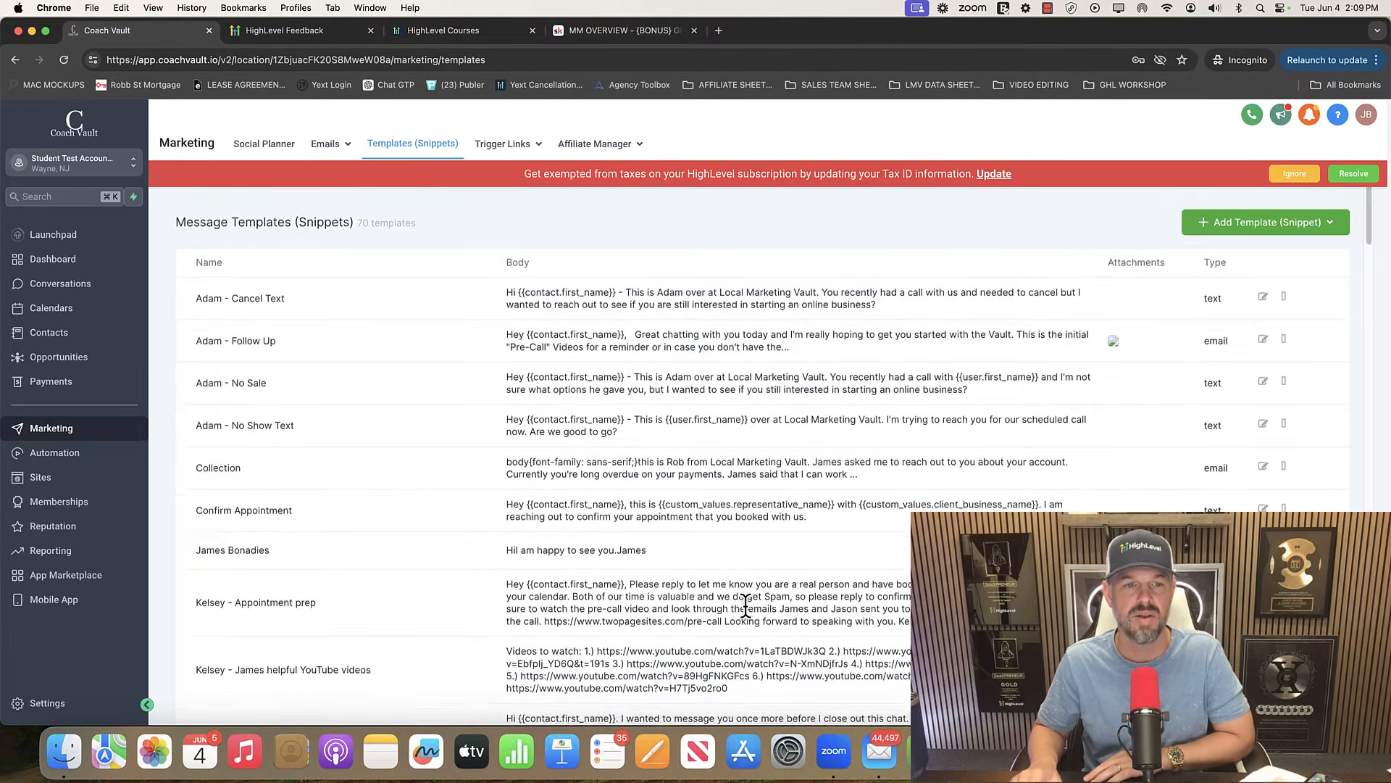
scroll(747, 605, "down", 10)
scroll(746, 605, "up", 10)
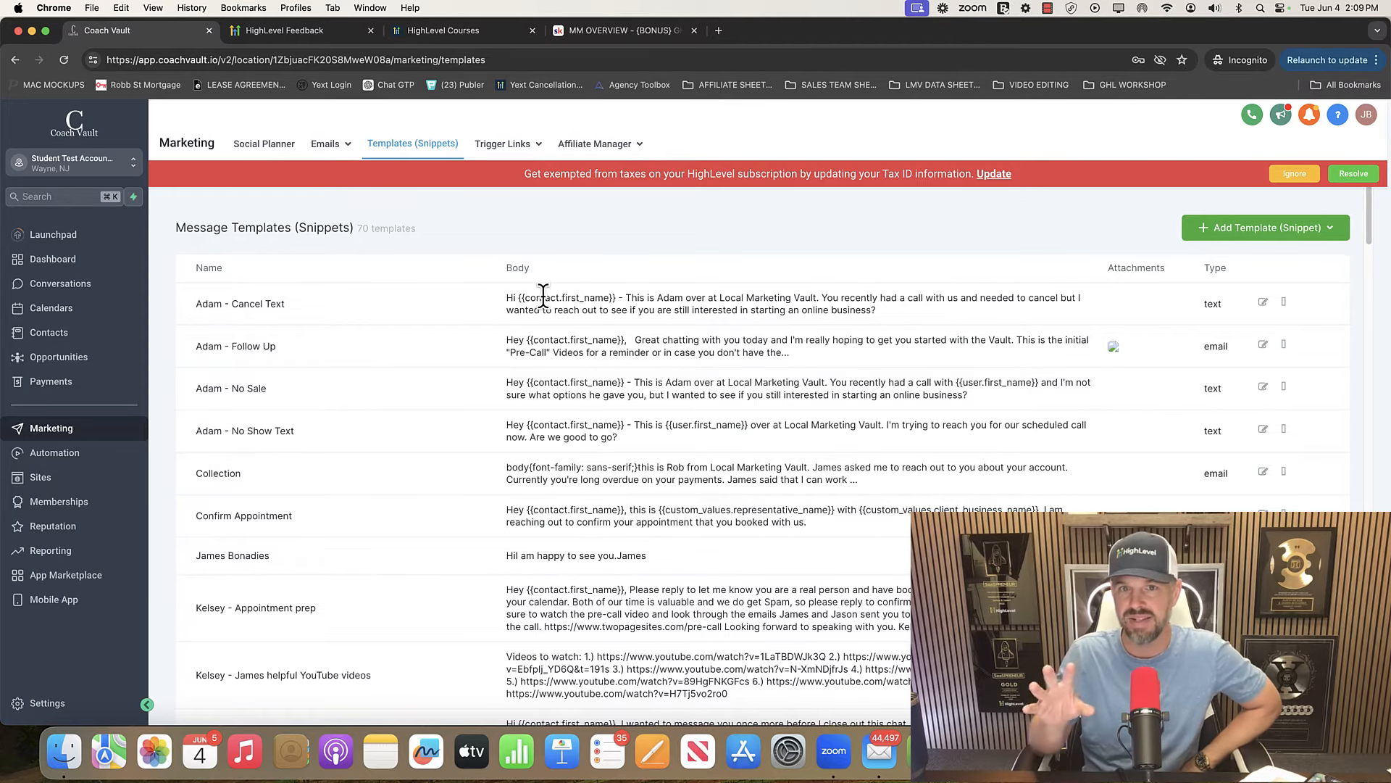
left_click(519, 149)
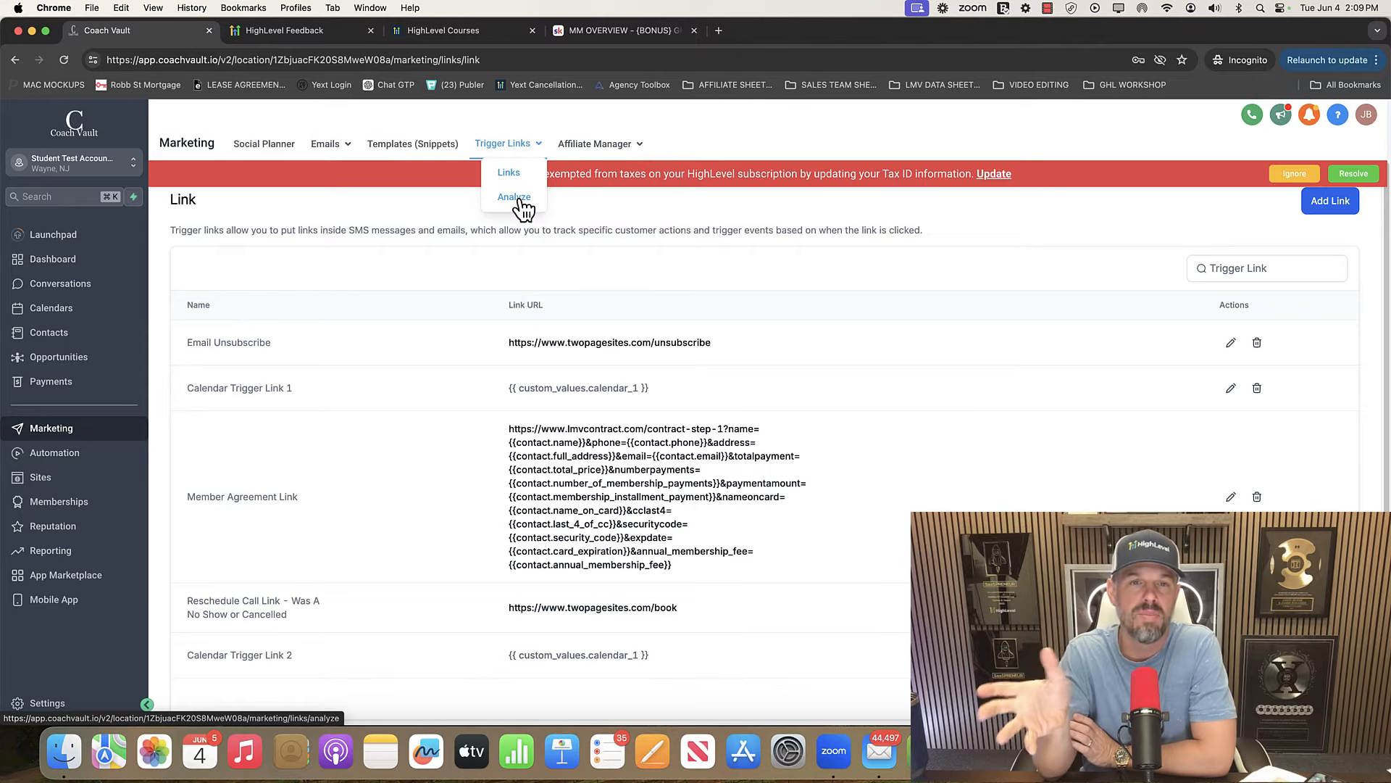
mouse_move(620, 145)
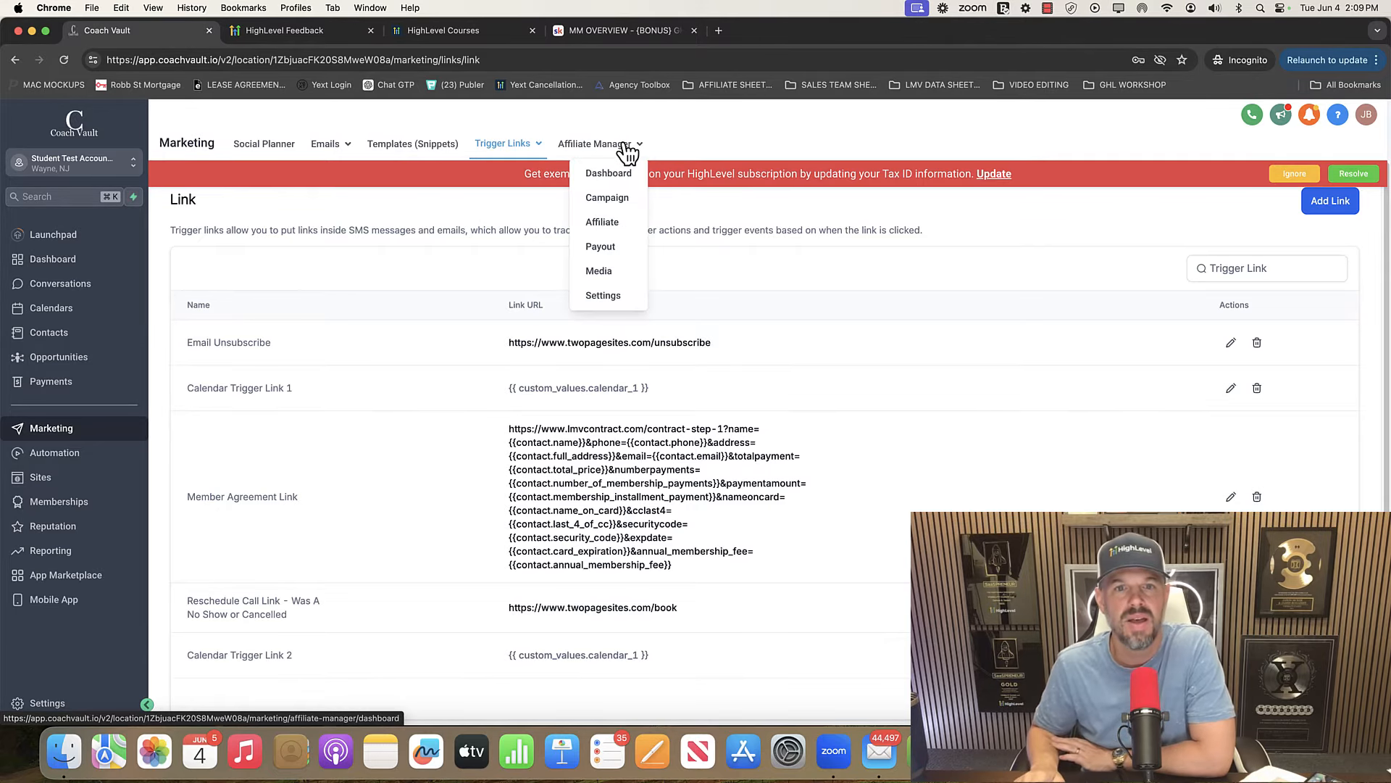
Browse the Automation workflow folders and open the second workflow in the STEP 1 - OPTINS {A} folder.
left_click(64, 457)
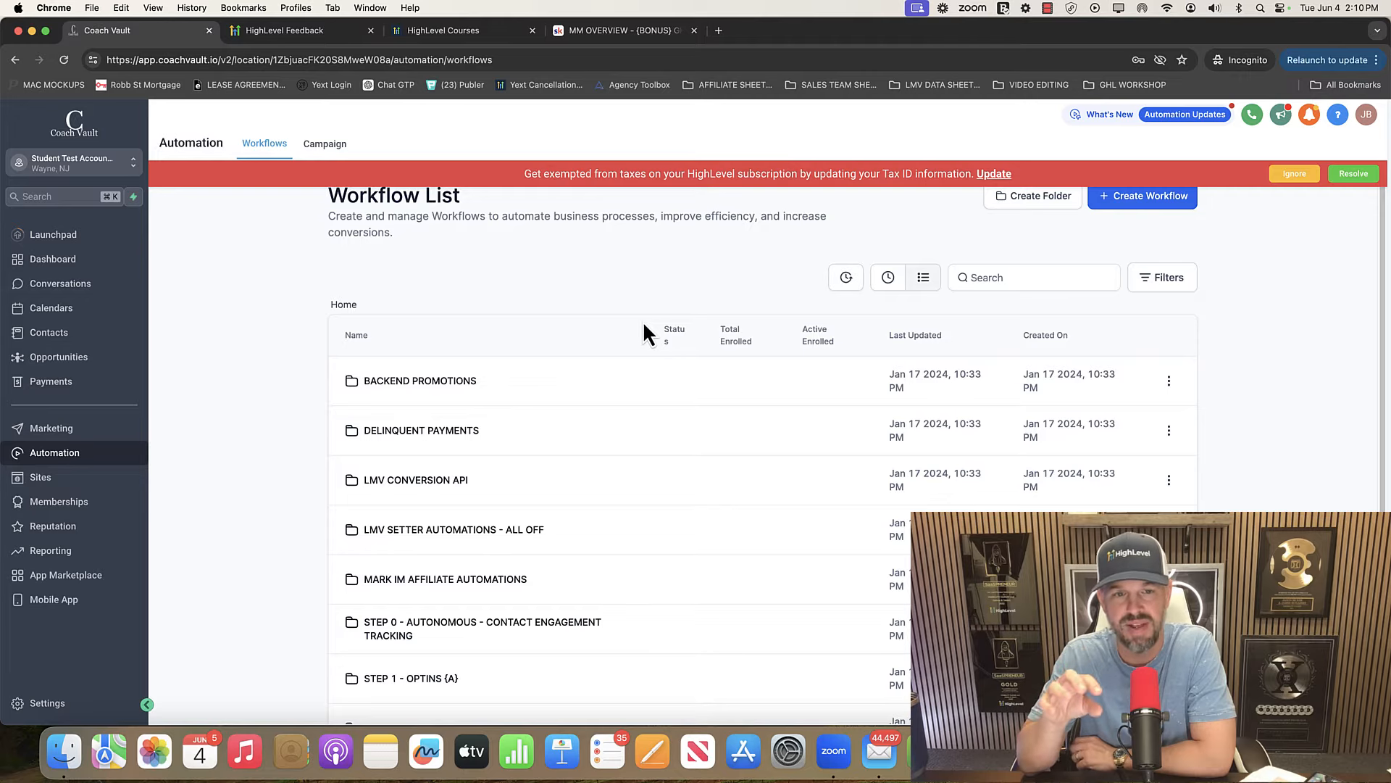
scroll(644, 327, "down", 3)
scroll(642, 320, "down", 2)
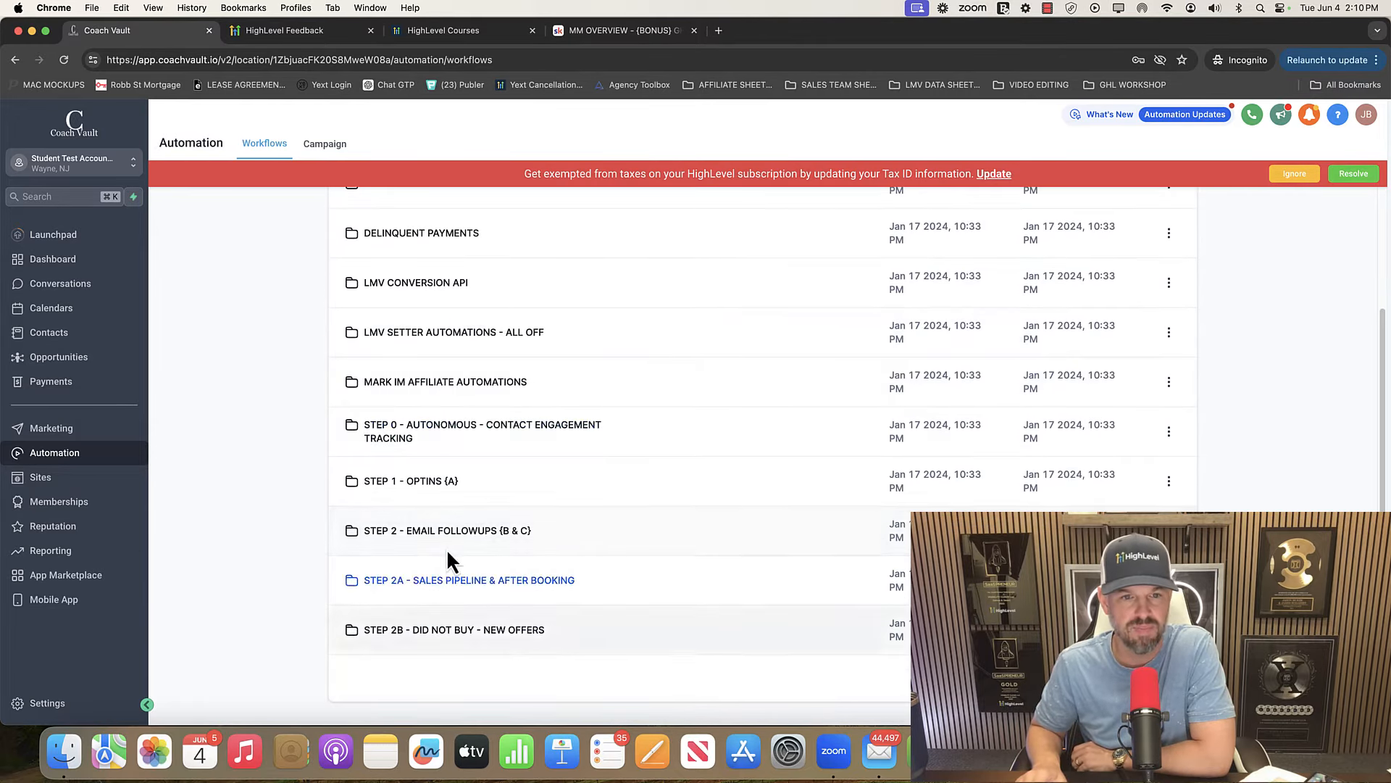
left_click(420, 482)
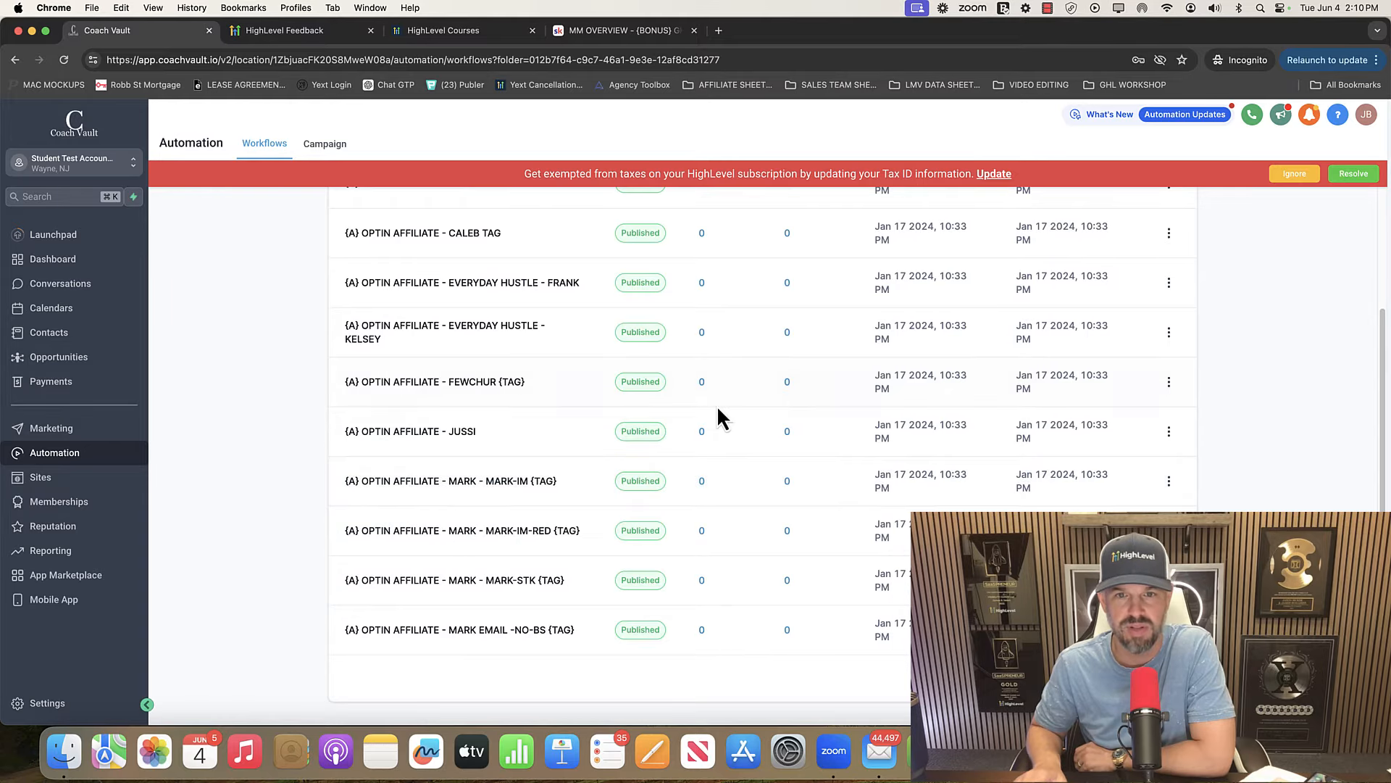
scroll(716, 404, "up", 4)
left_click(505, 435)
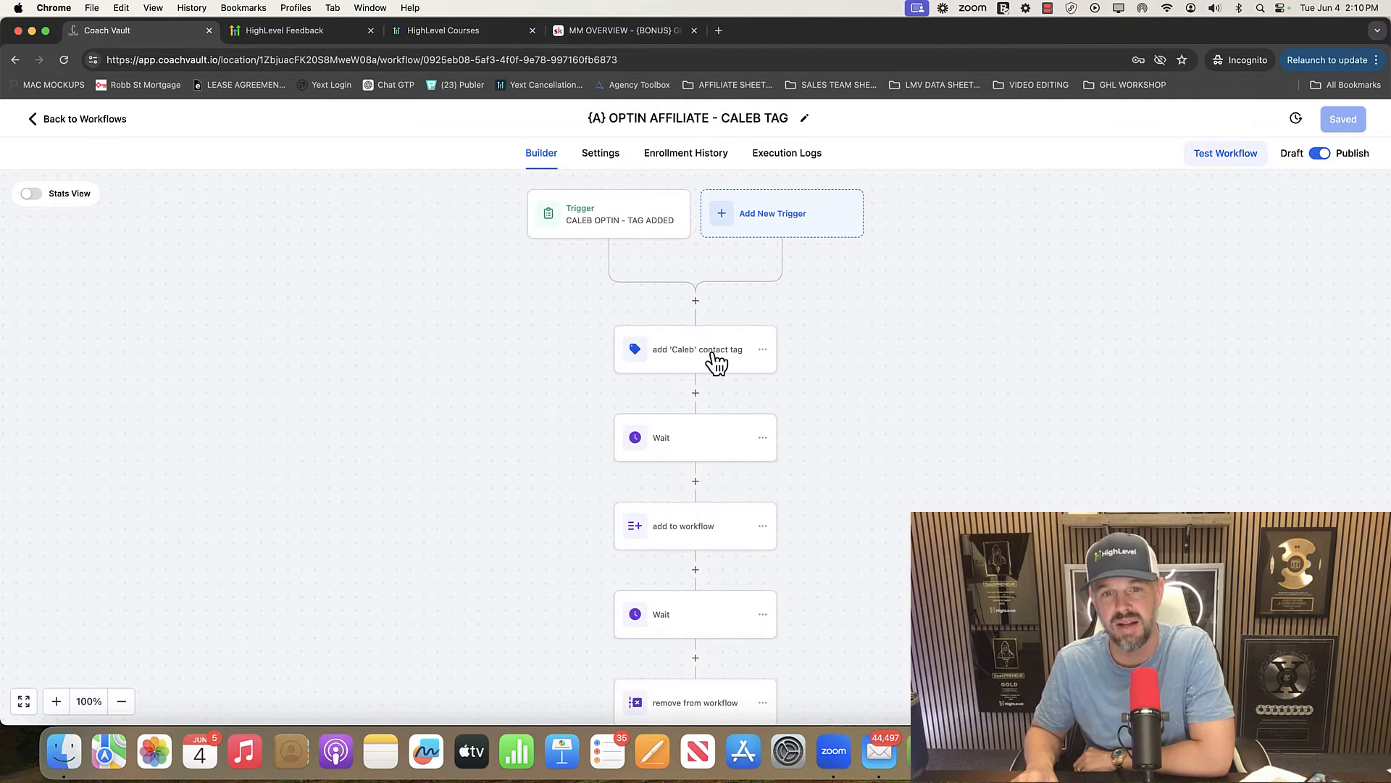
Examine the workflow's sequence and the settings of its add to workflow action, and return to the workflow list.
scroll(841, 425, "down", 5)
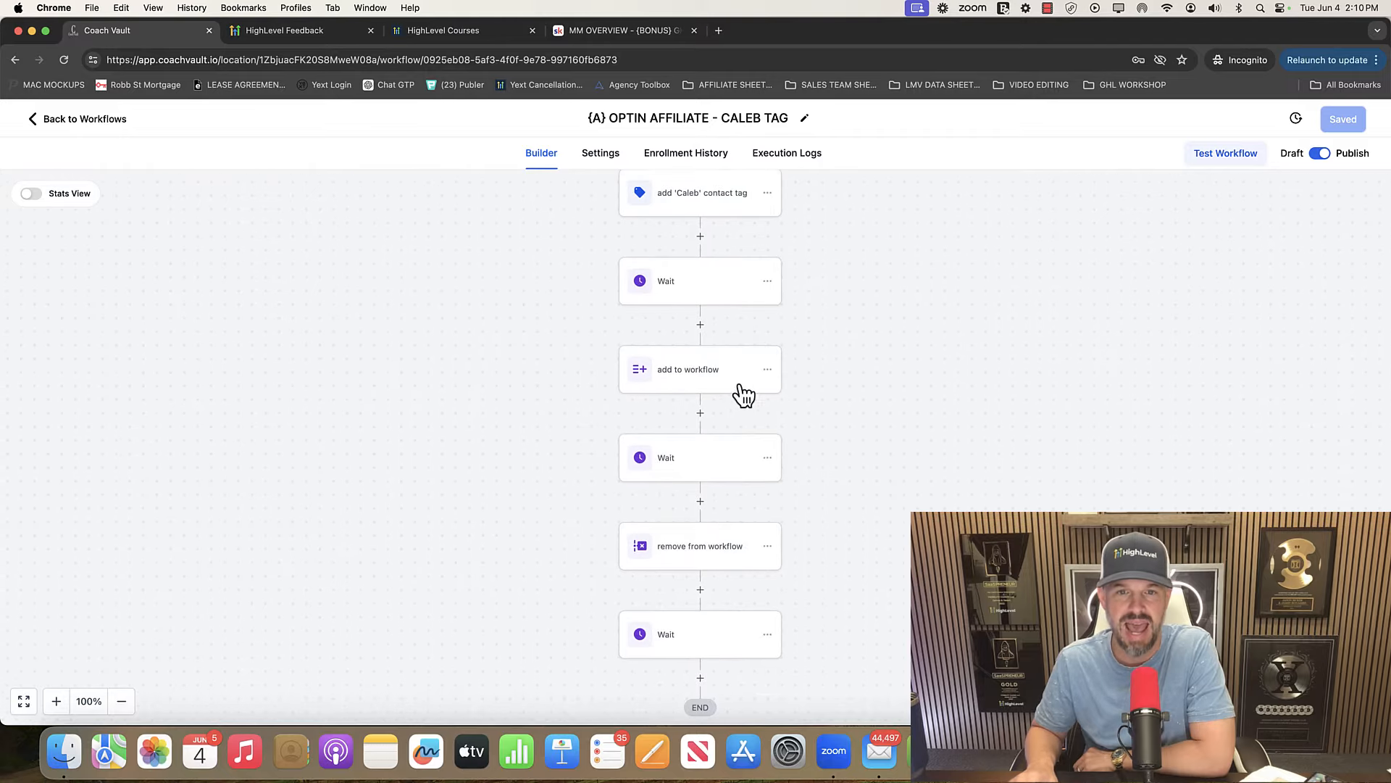
left_click(713, 384)
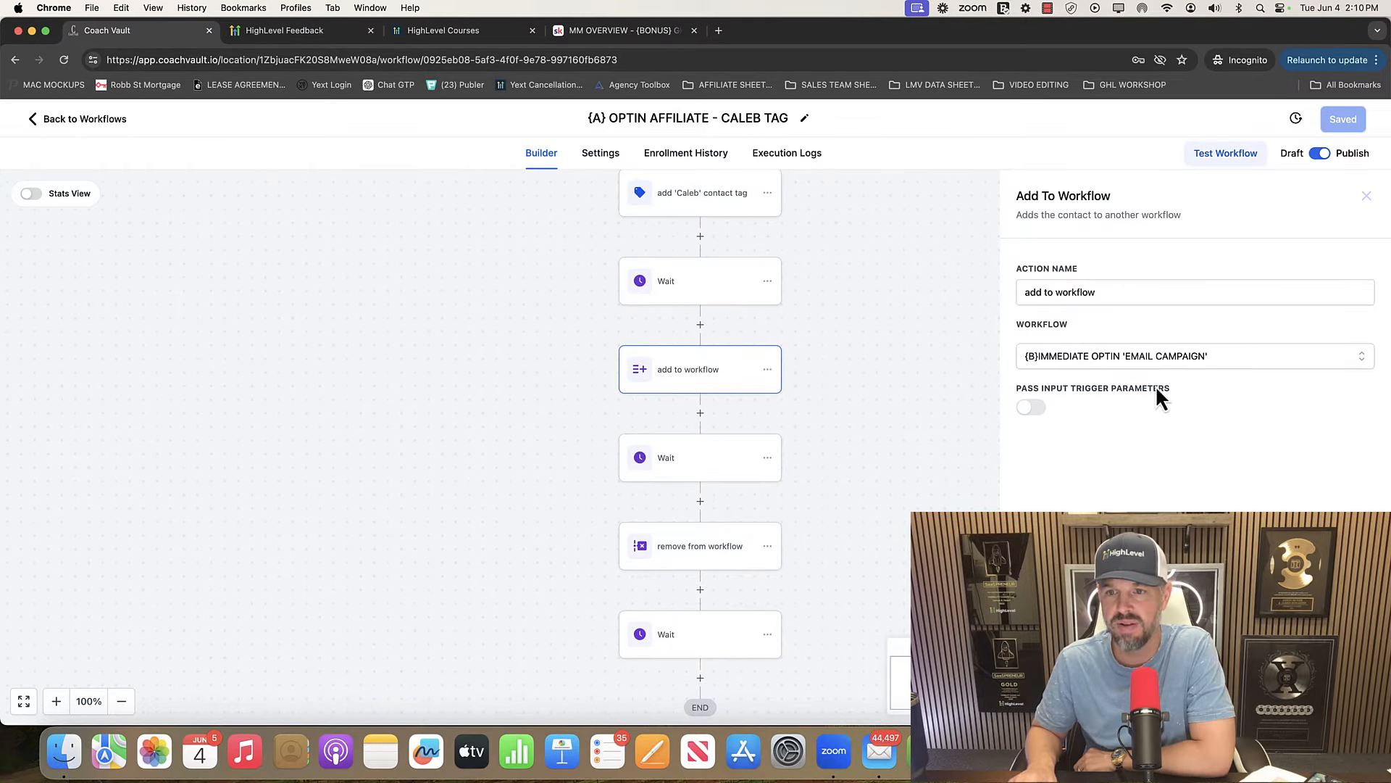
left_click(120, 127)
left_click(887, 278)
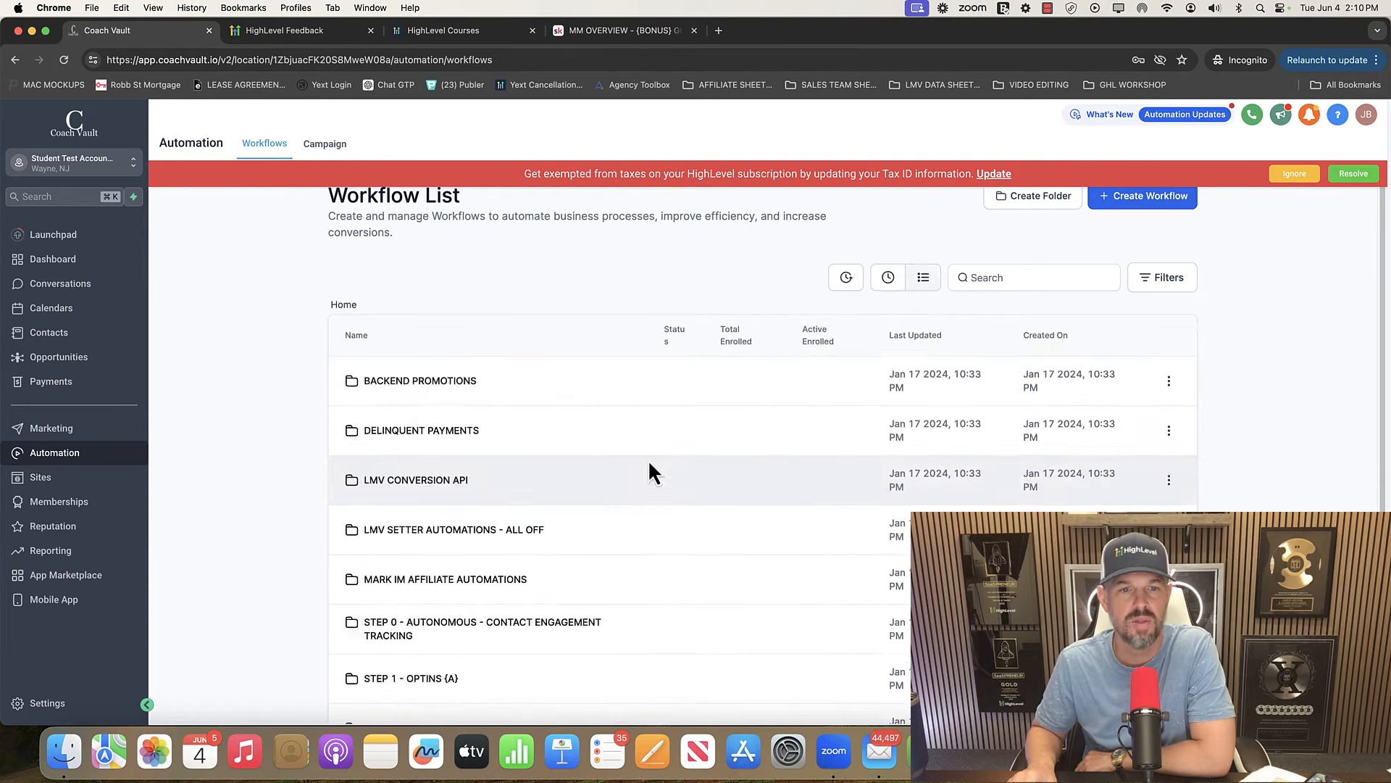
Review the {B}IMMEDIATE OPTIN 'EMAIL CAMPAIGN' workflow from the STEP 2 - EMAIL FOLLOWUPS {B & C} folder and return to its folder.
scroll(650, 473, "down", 3)
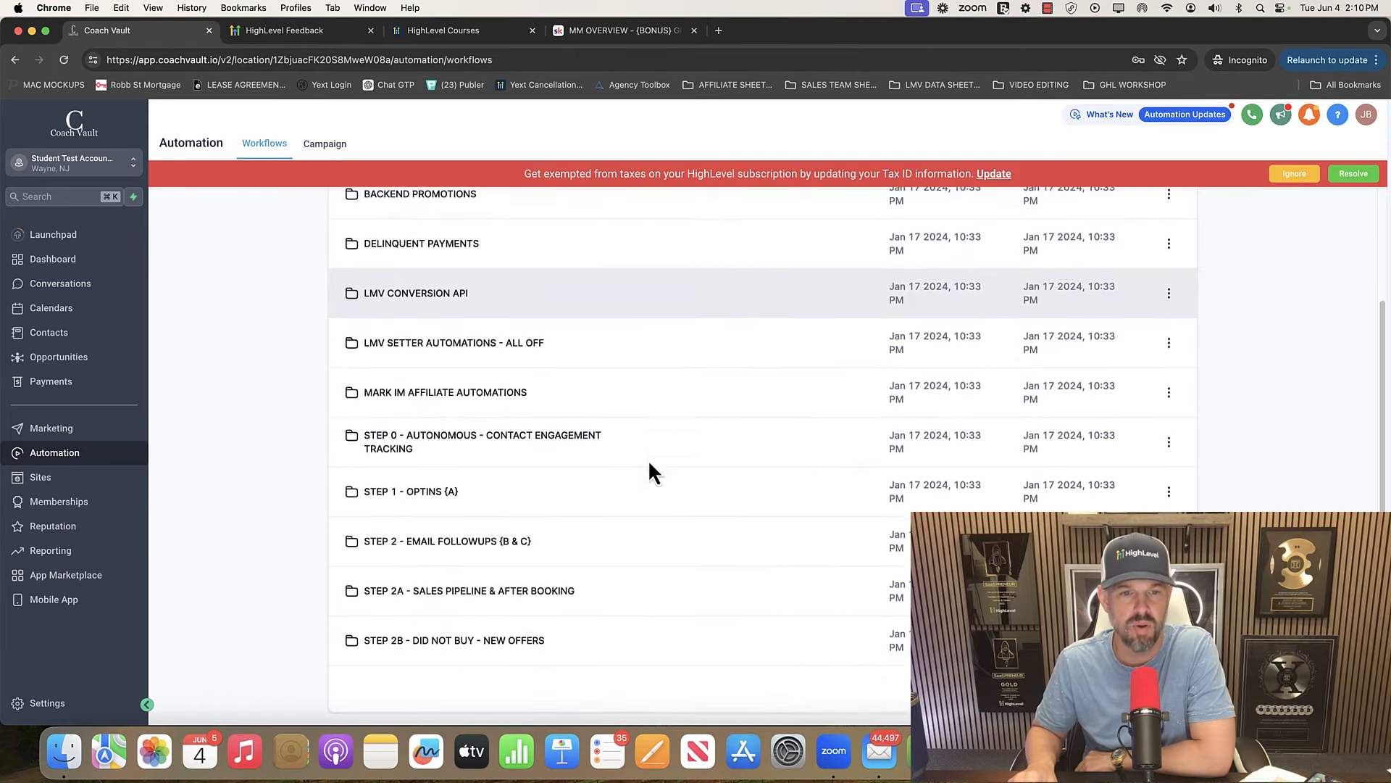
left_click(443, 536)
left_click(443, 366)
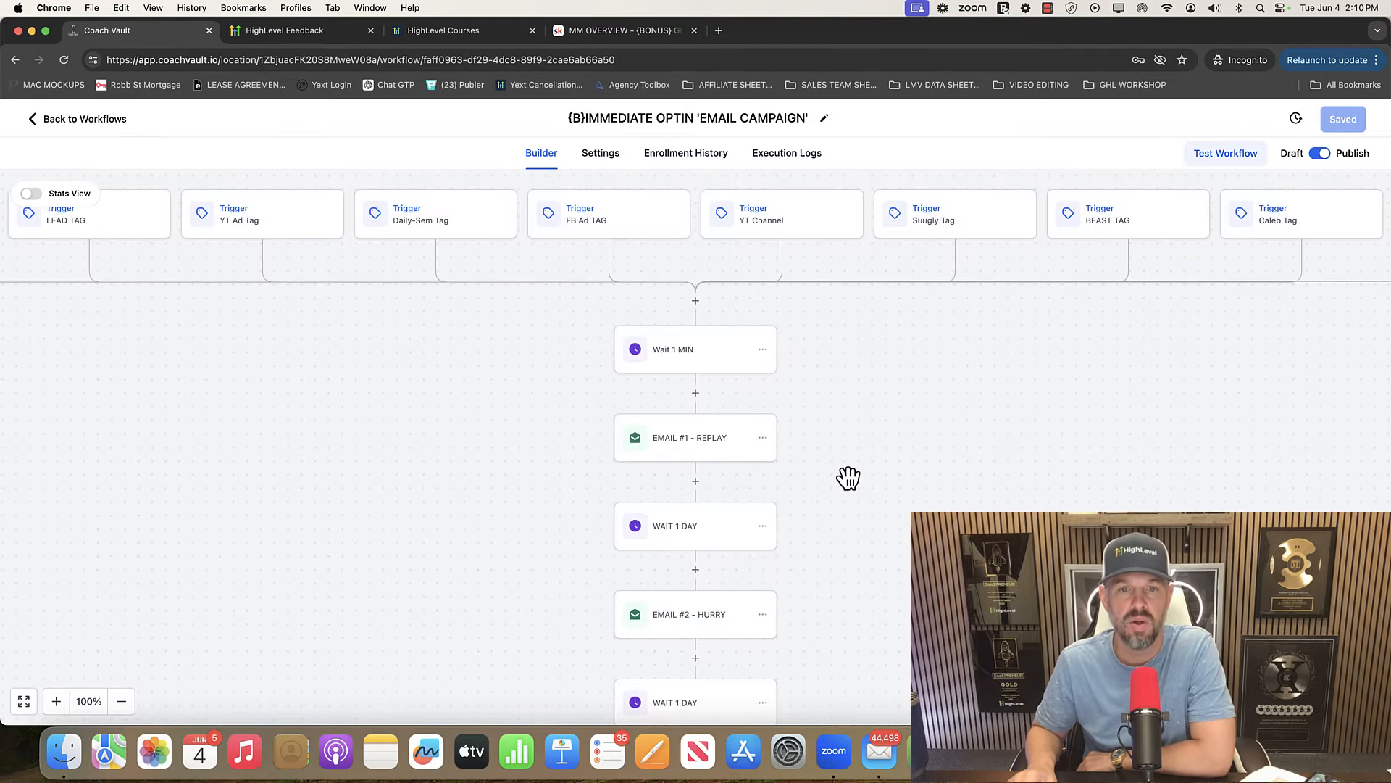
scroll(848, 477, "down", 2)
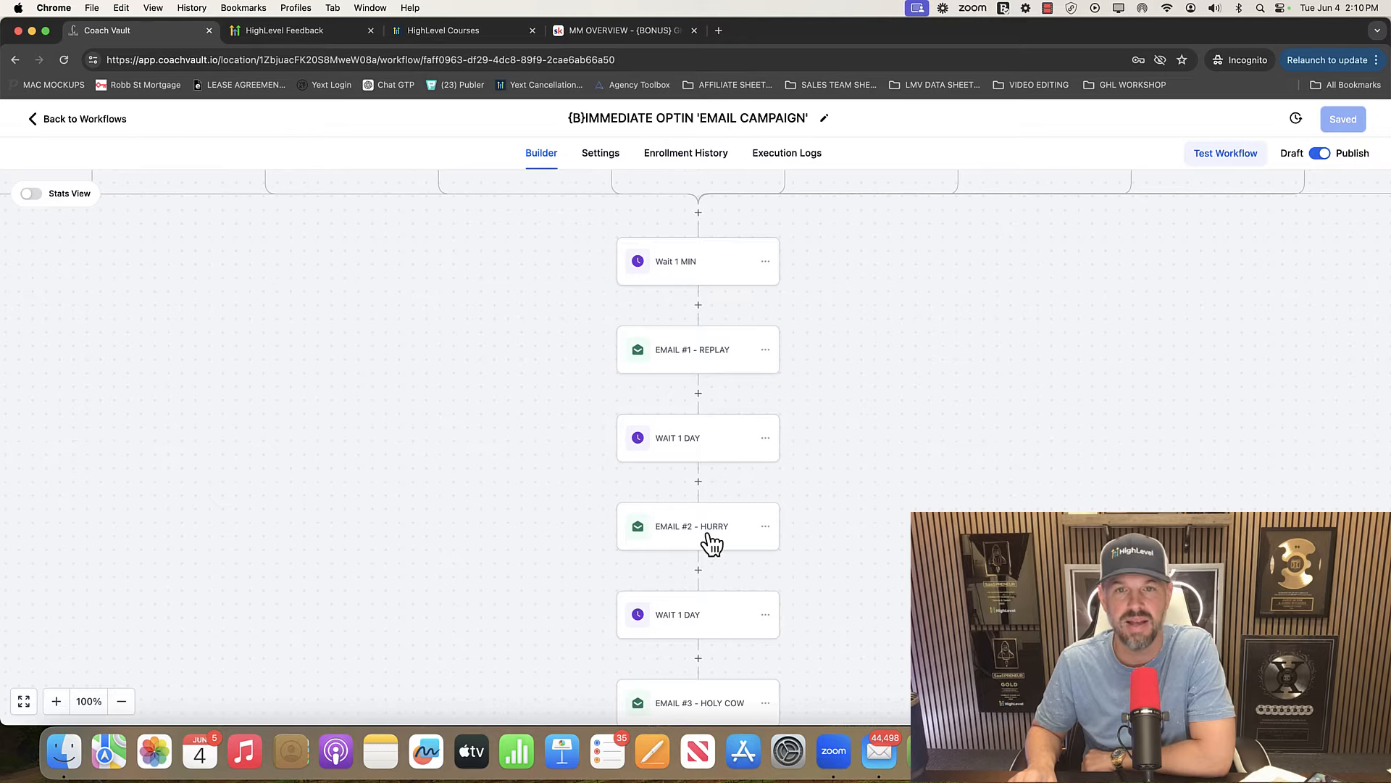
scroll(724, 559, "down", 2)
scroll(714, 648, "down", 4)
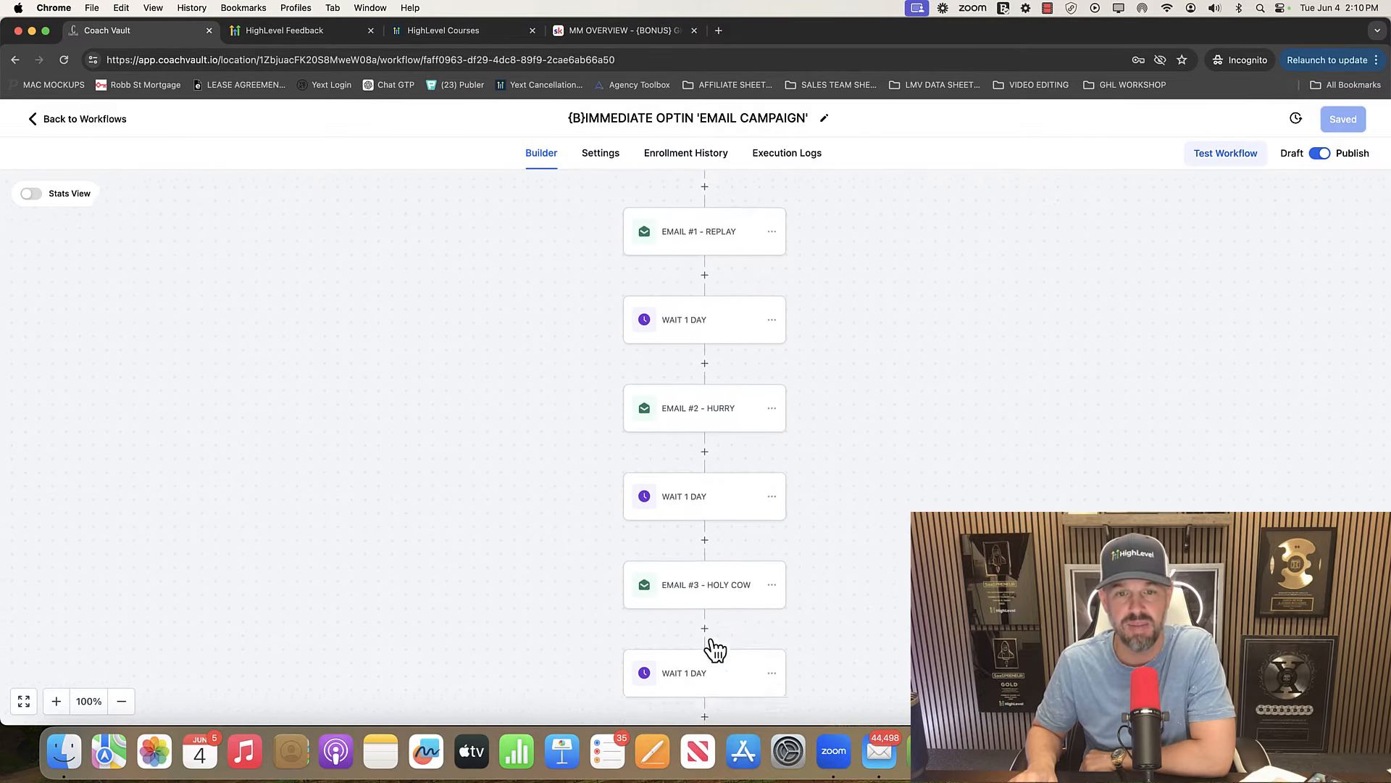
scroll(566, 507, "up", 6)
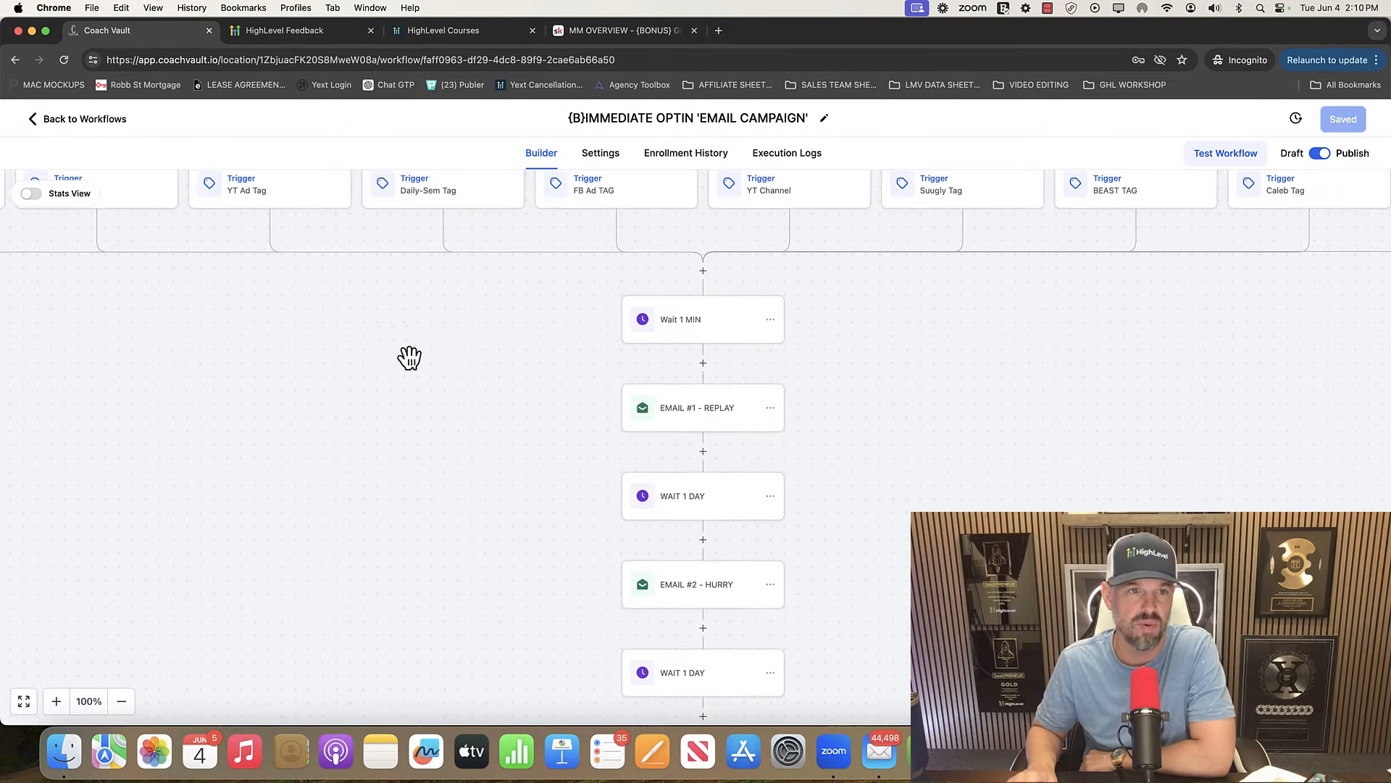
left_click(100, 122)
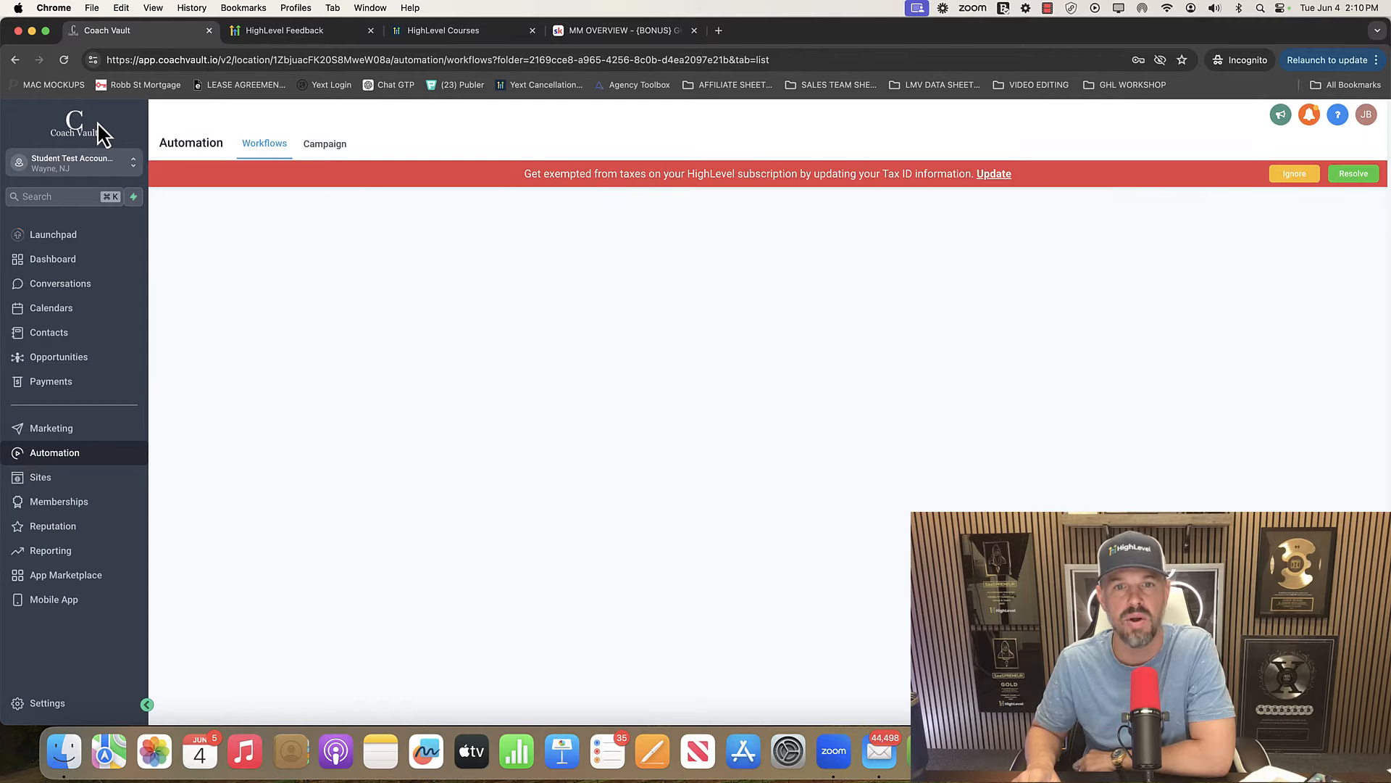
View the Funnels, Websites and Analytics pages in Sites.
left_click(64, 481)
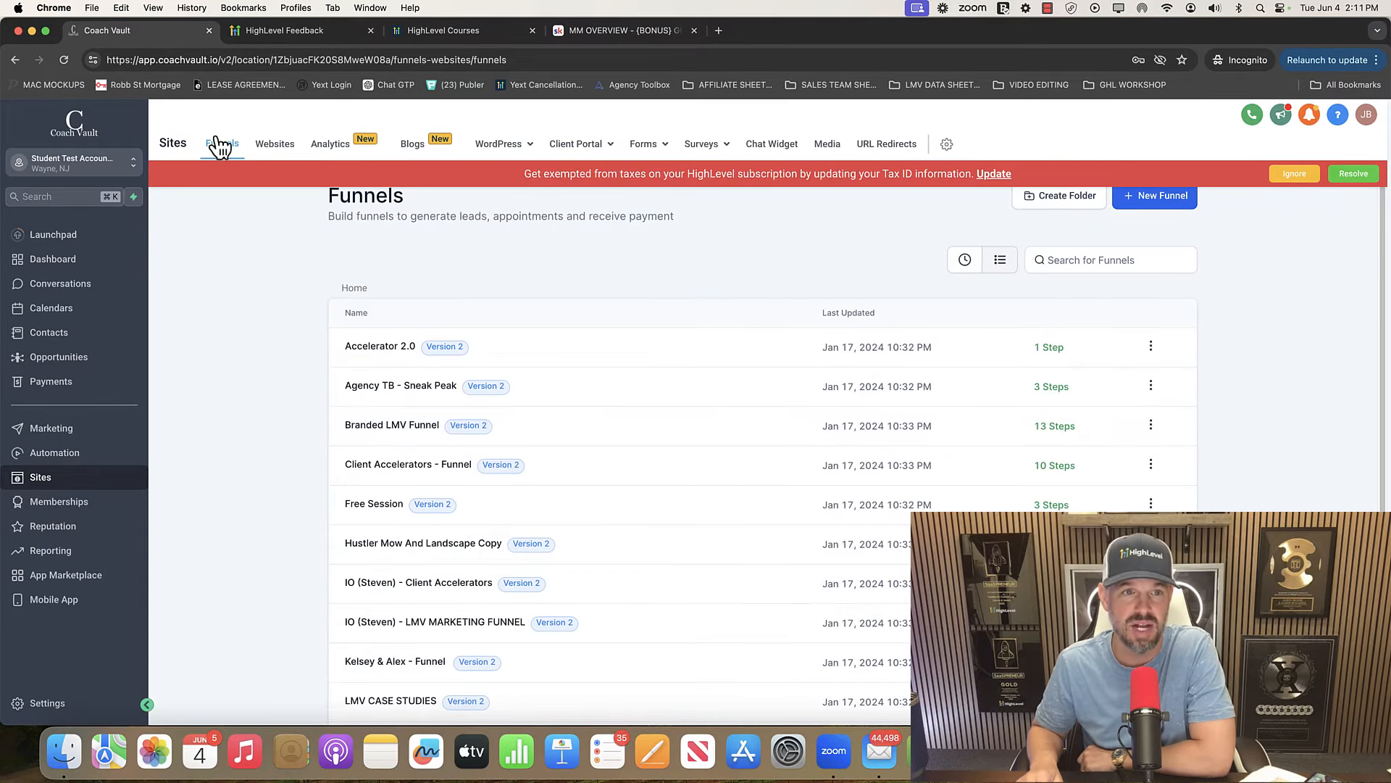
left_click(289, 146)
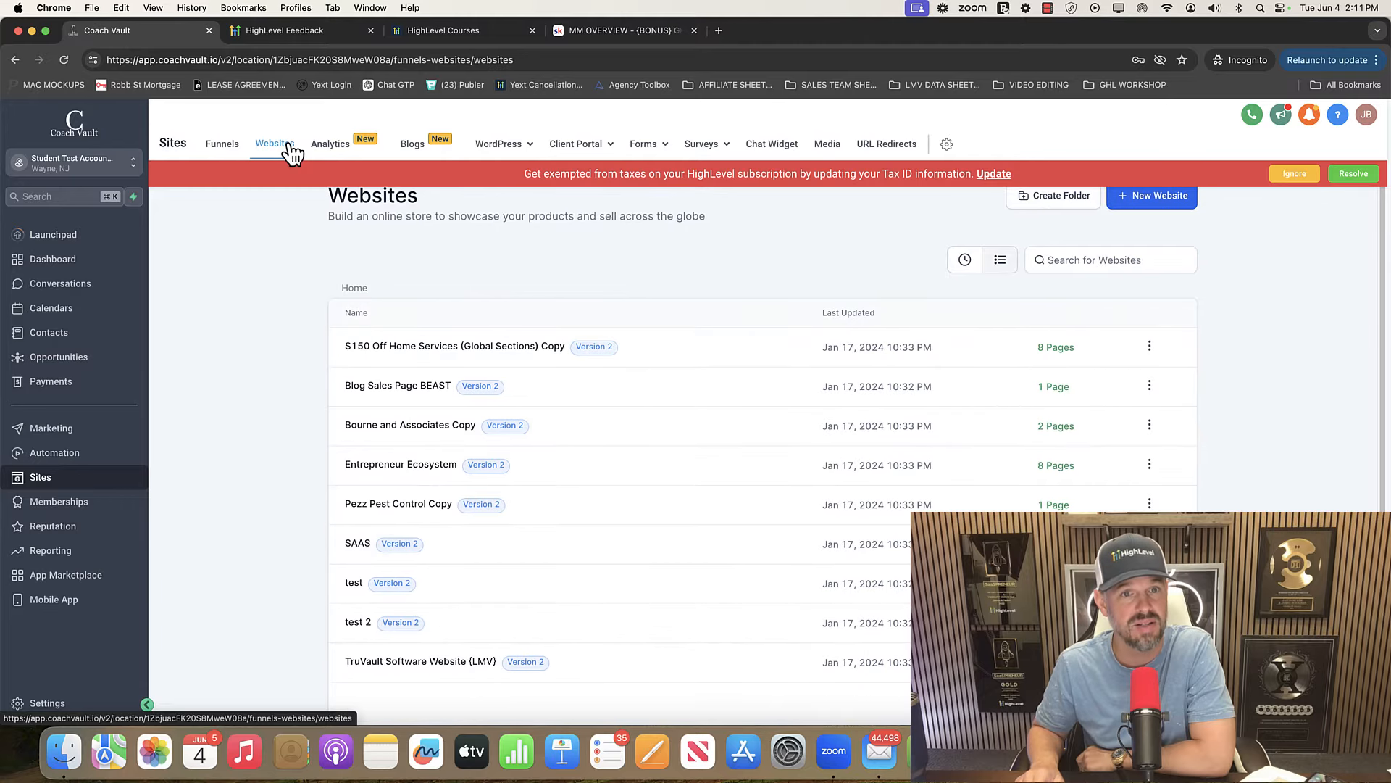
left_click(335, 146)
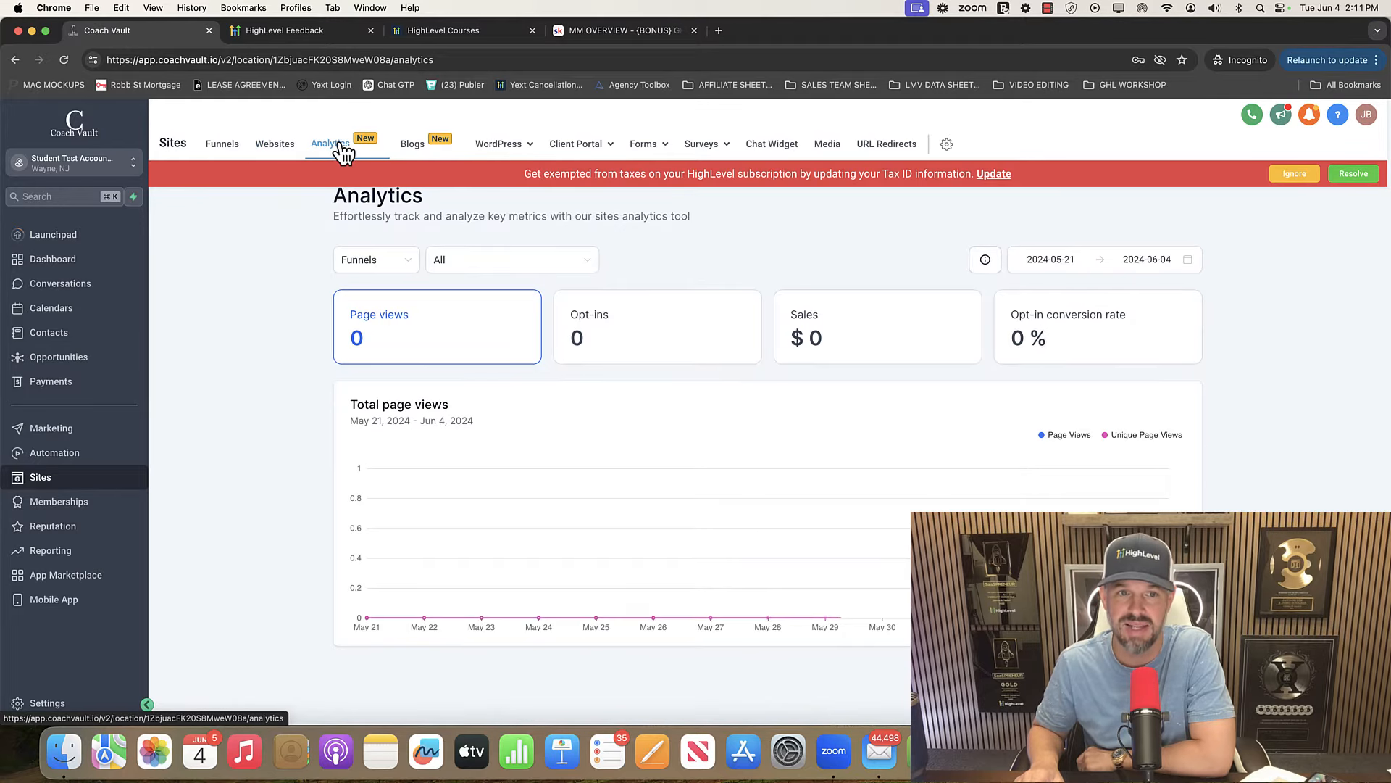
View the Blogs page, the WordPress dashboard and the Client Portal dashboard in Sites.
left_click(413, 145)
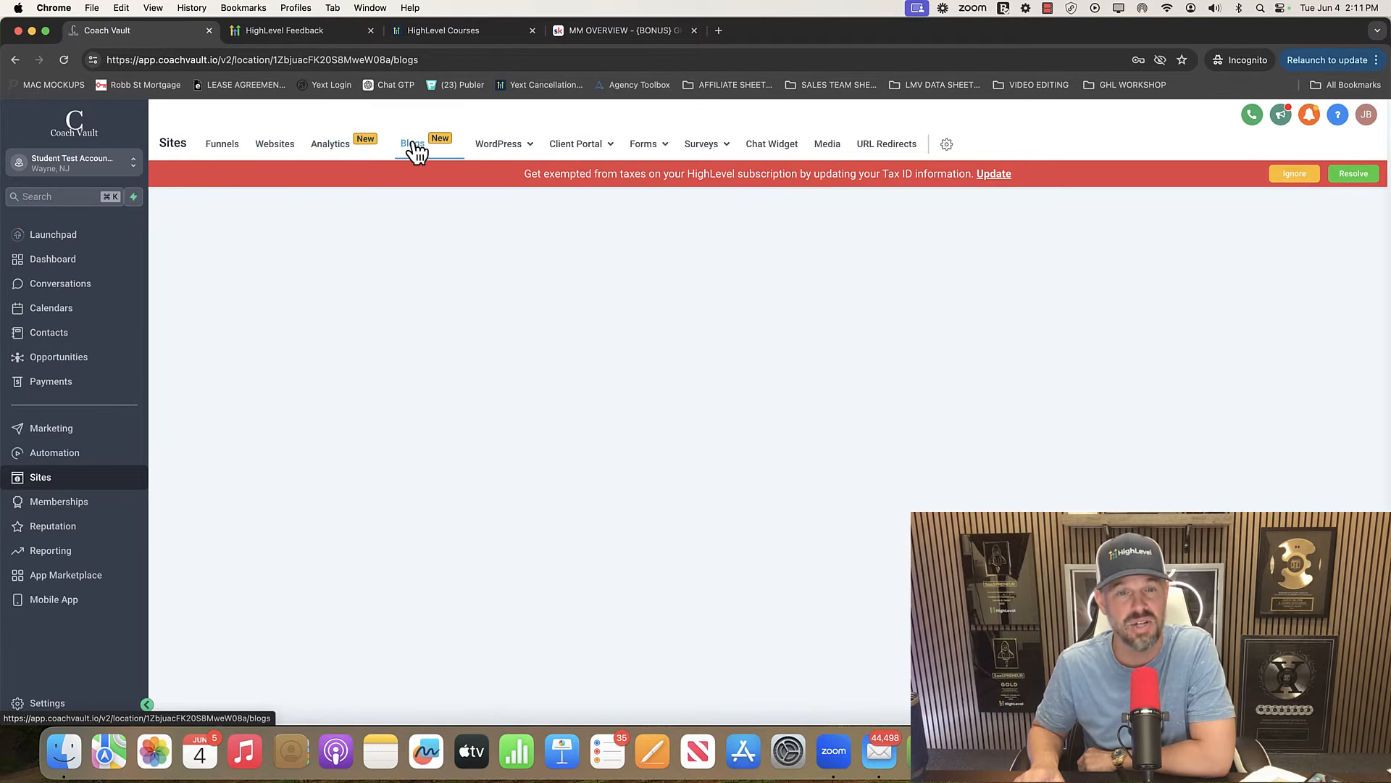
mouse_move(511, 149)
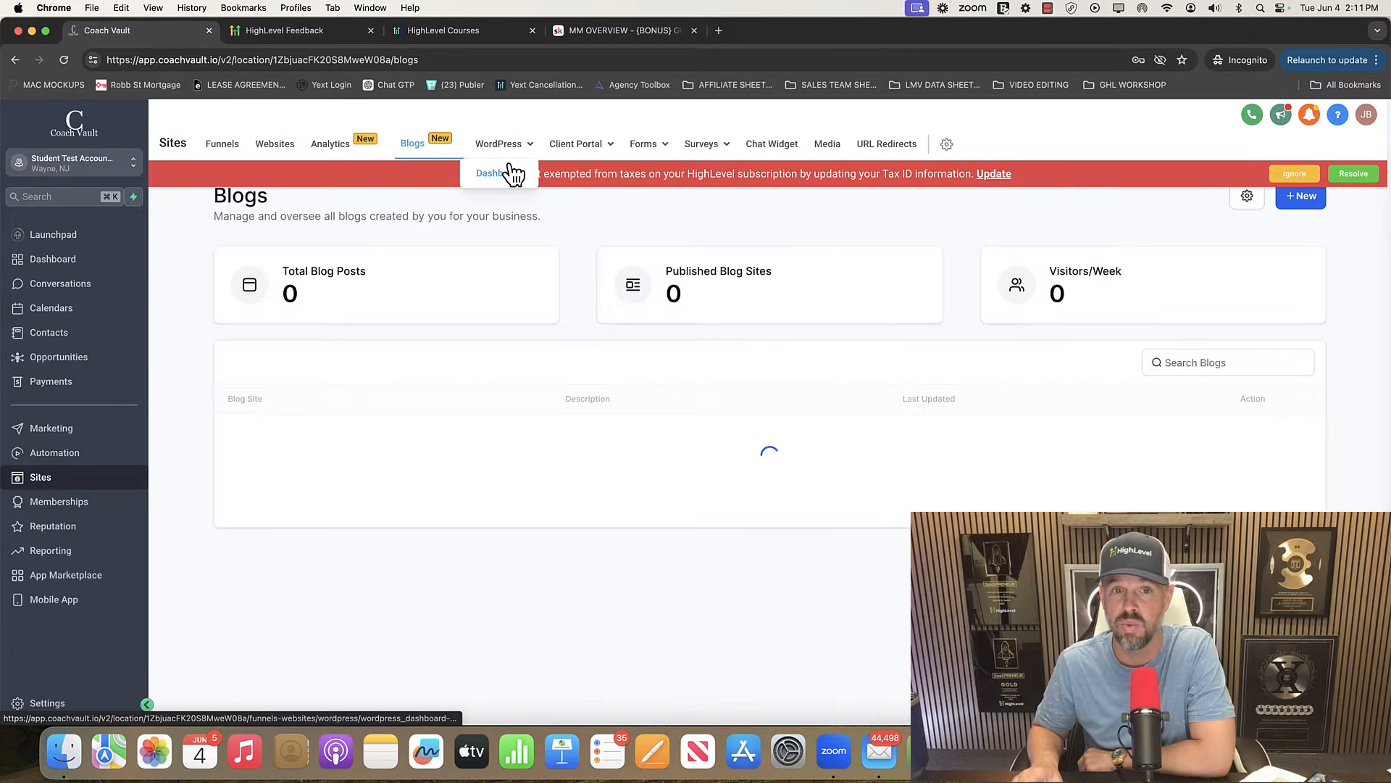
left_click(513, 173)
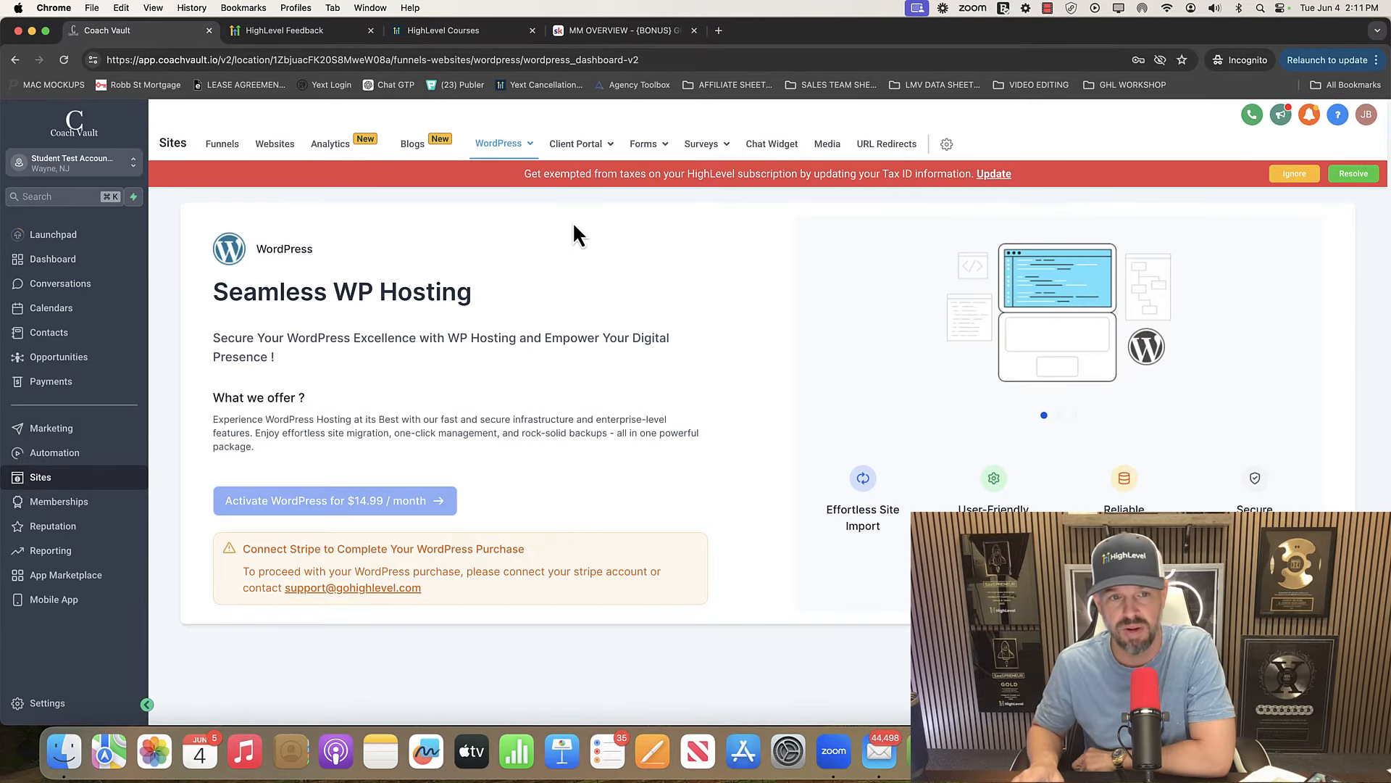
mouse_move(582, 145)
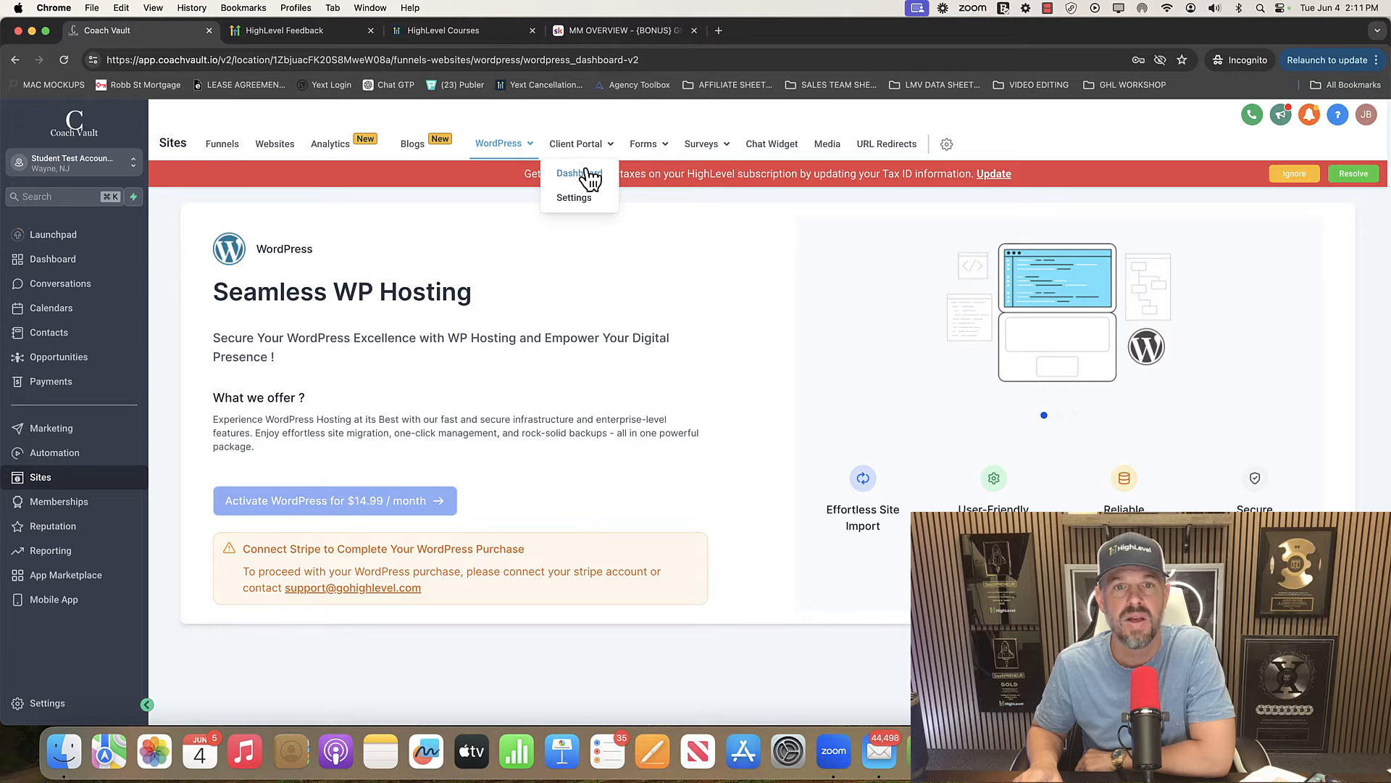
left_click(589, 174)
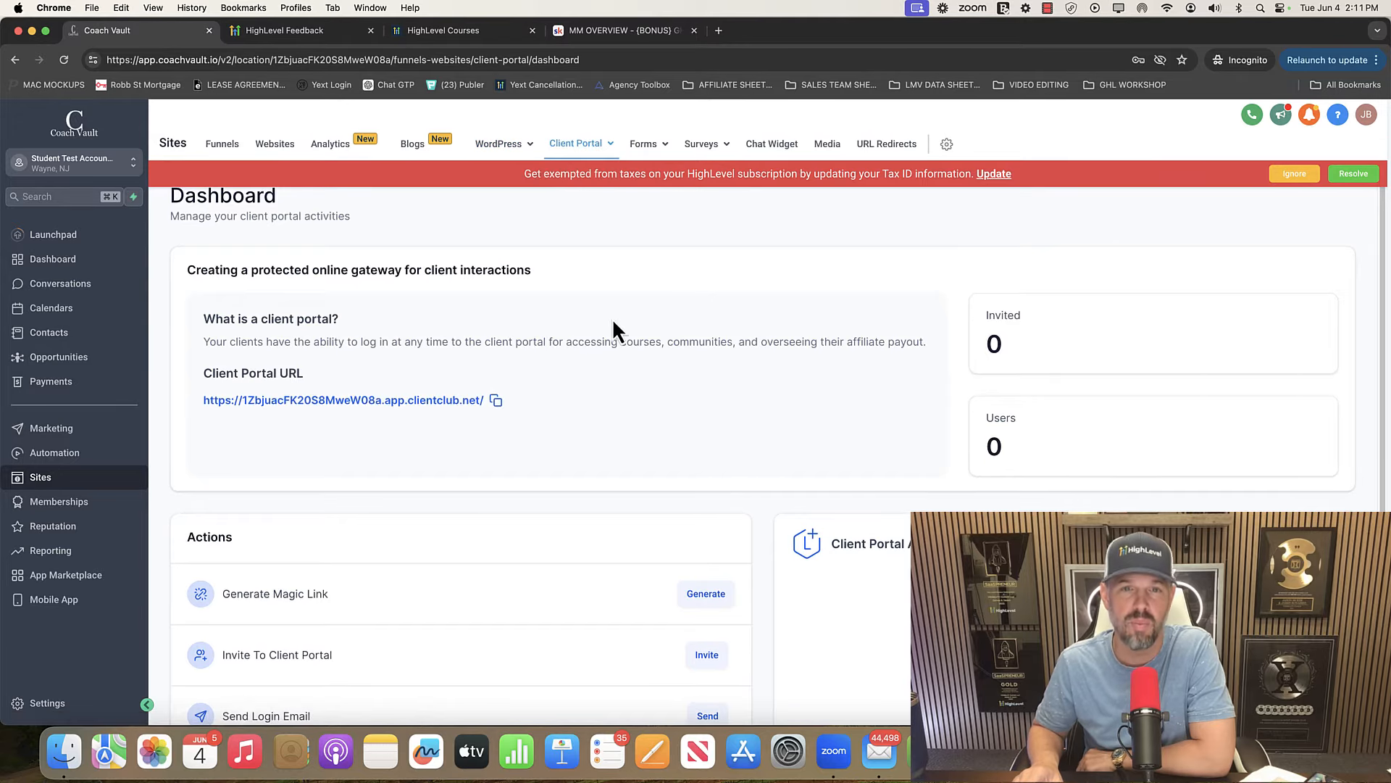
View the form builder list and the survey builder list in Sites.
mouse_move(661, 150)
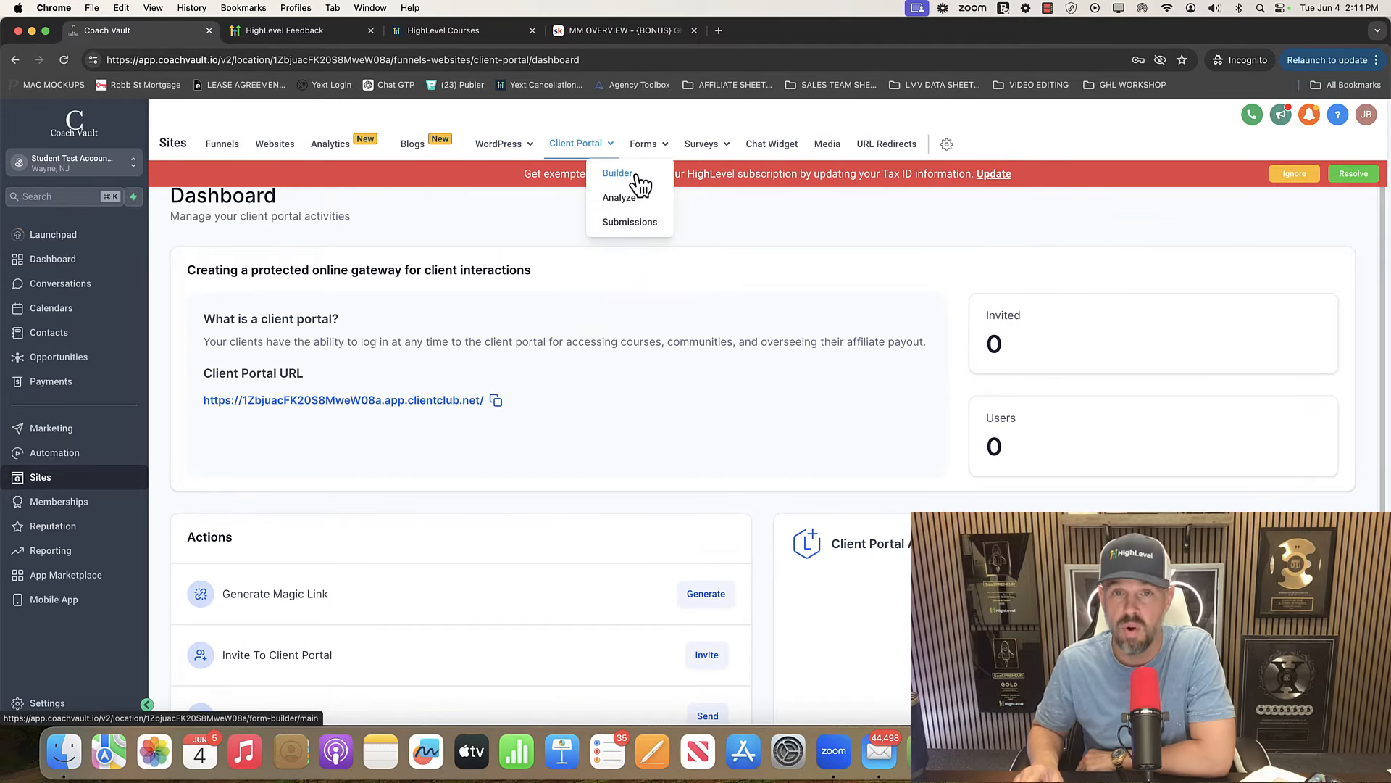
left_click(636, 176)
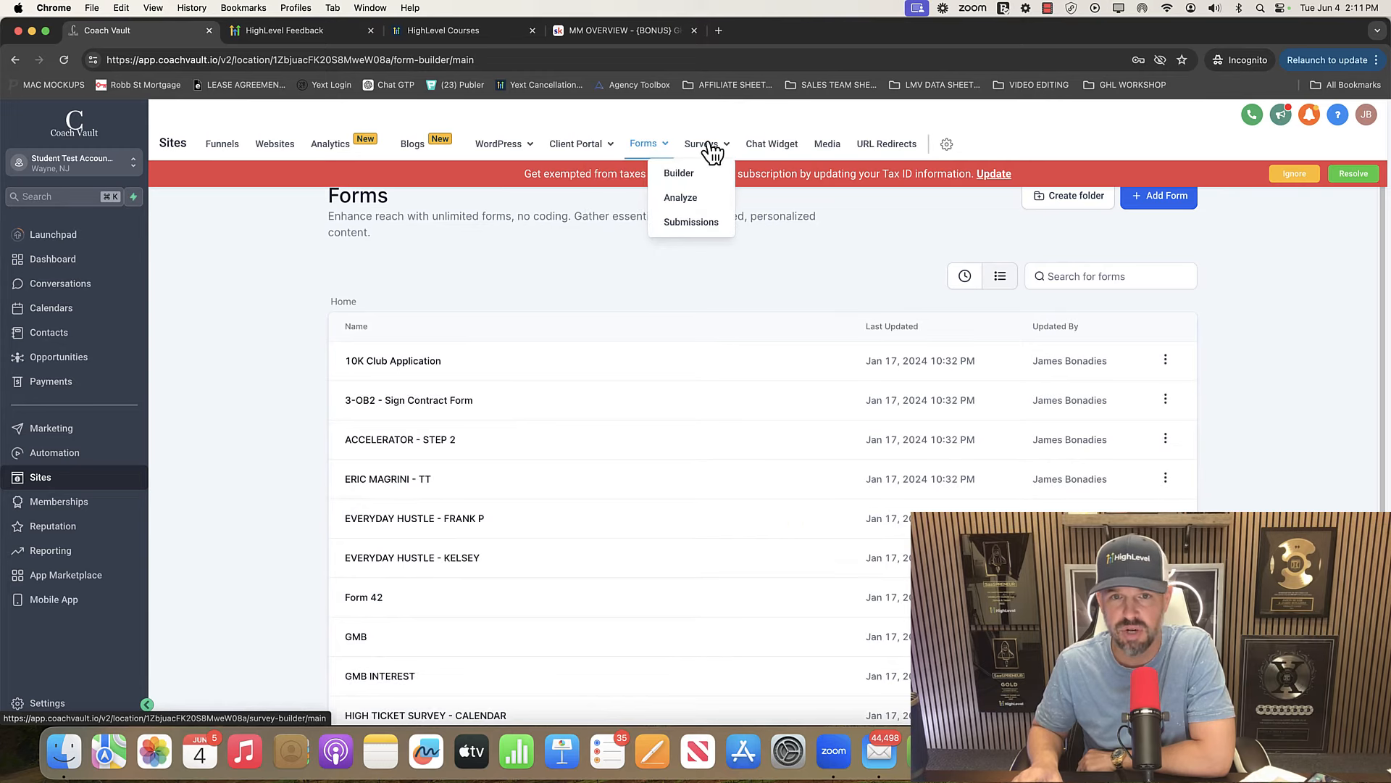
left_click(712, 148)
left_click(642, 148)
left_click(709, 148)
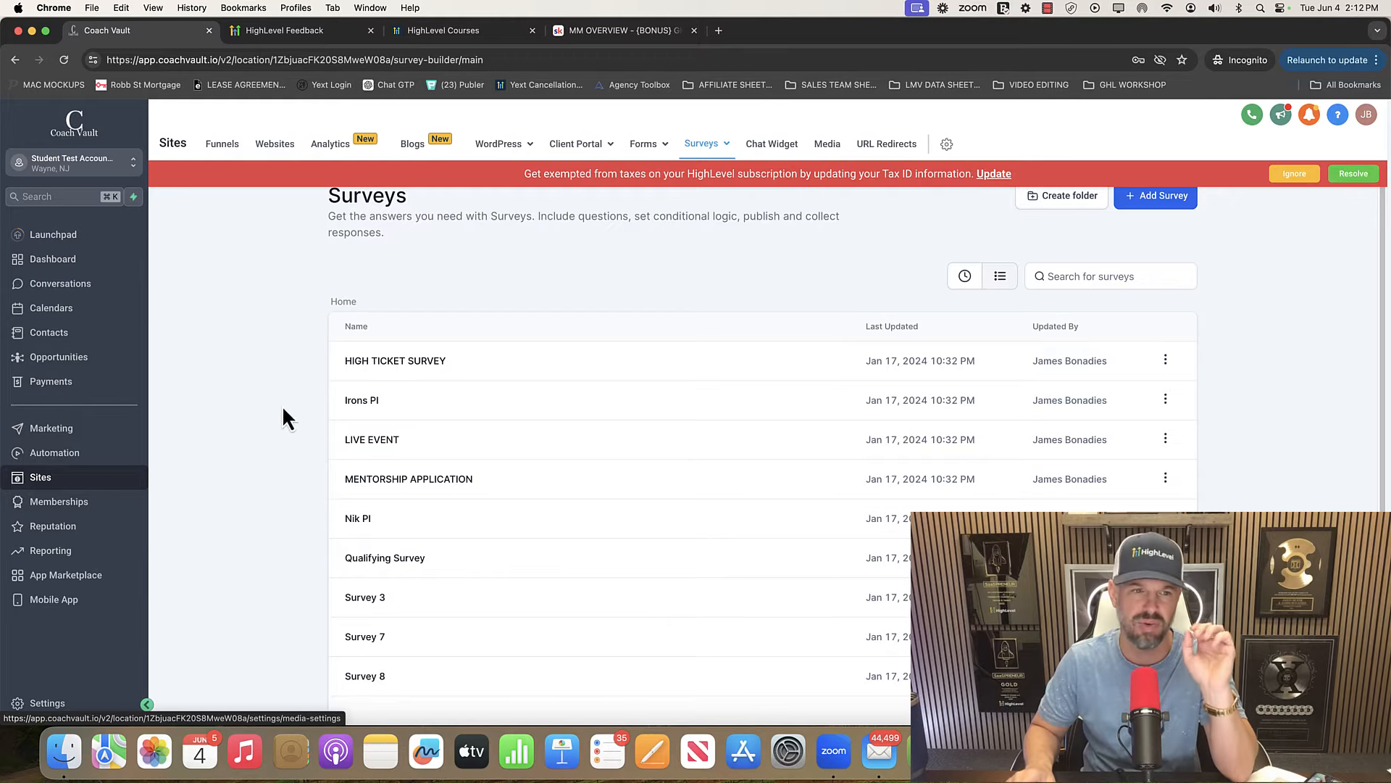
View the Courses dashboard, Community Groups and Certificates pages in Memberships.
left_click(85, 511)
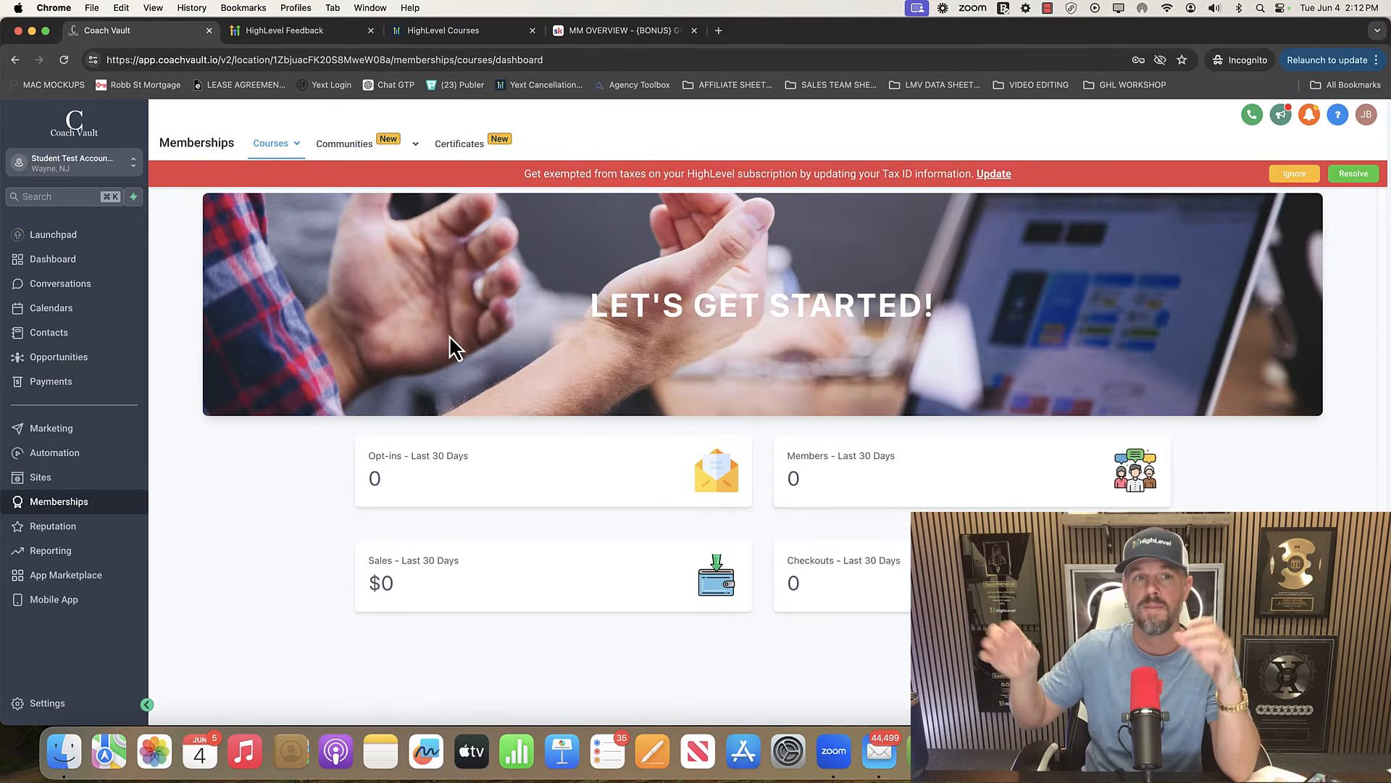
left_click(351, 150)
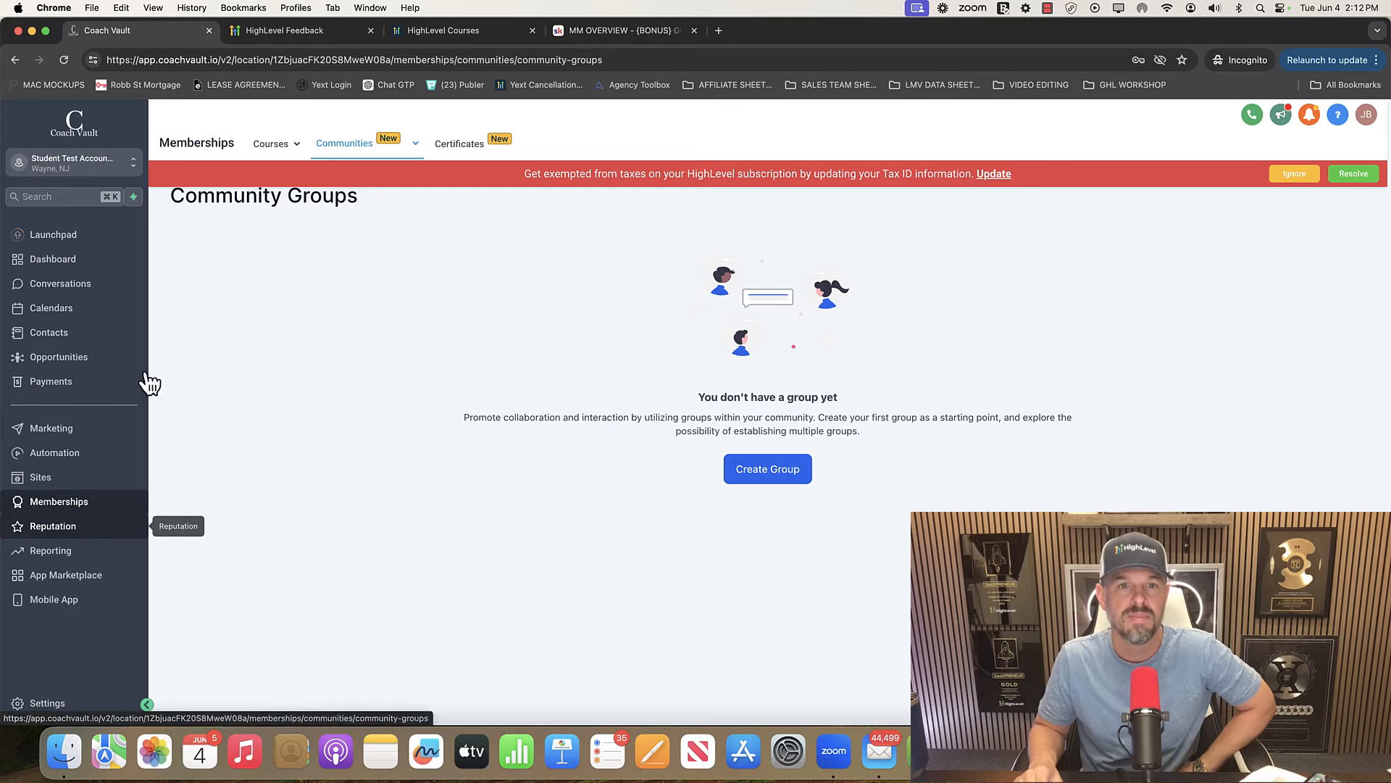
left_click(461, 148)
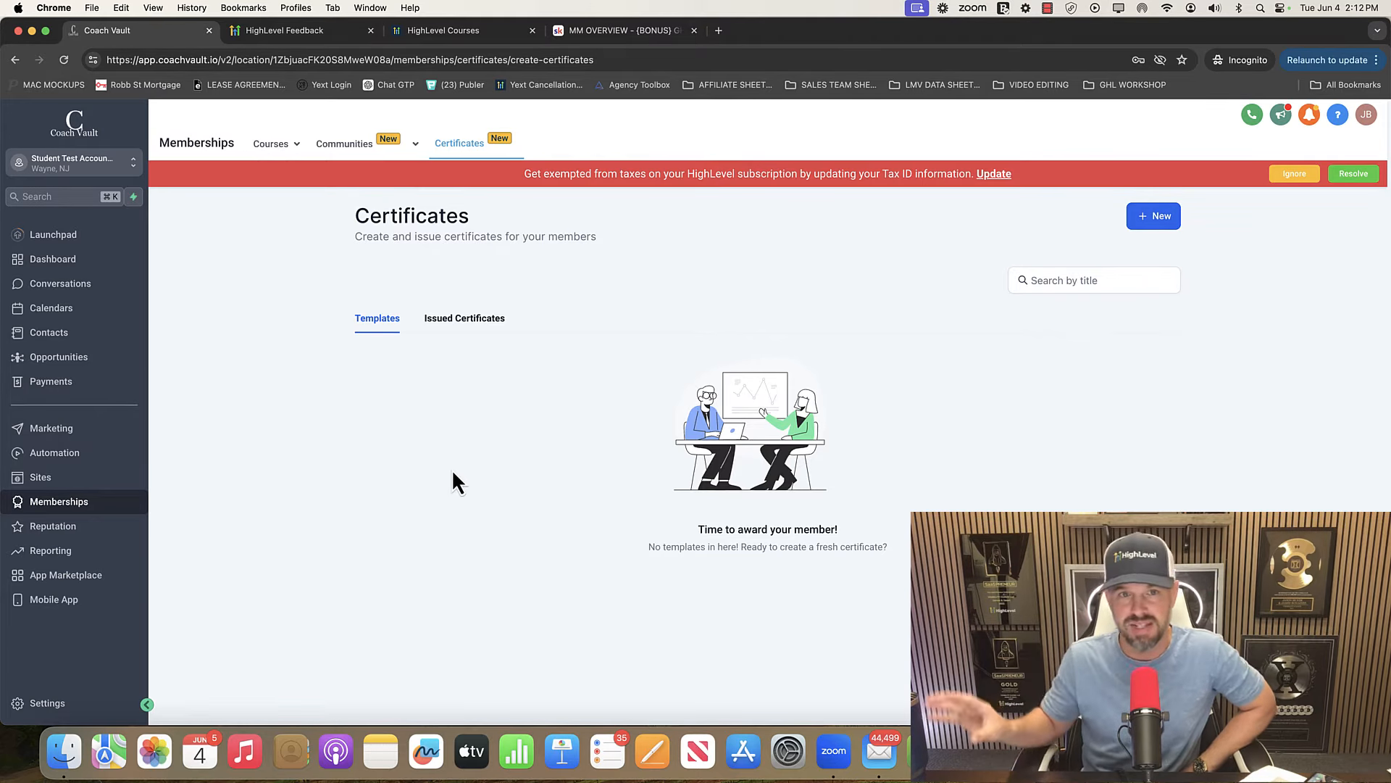
View the Reputation overview, followed by the Google Ads, Facebook Ads, Attribution, Call and Appointment reports in Reporting.
left_click(64, 532)
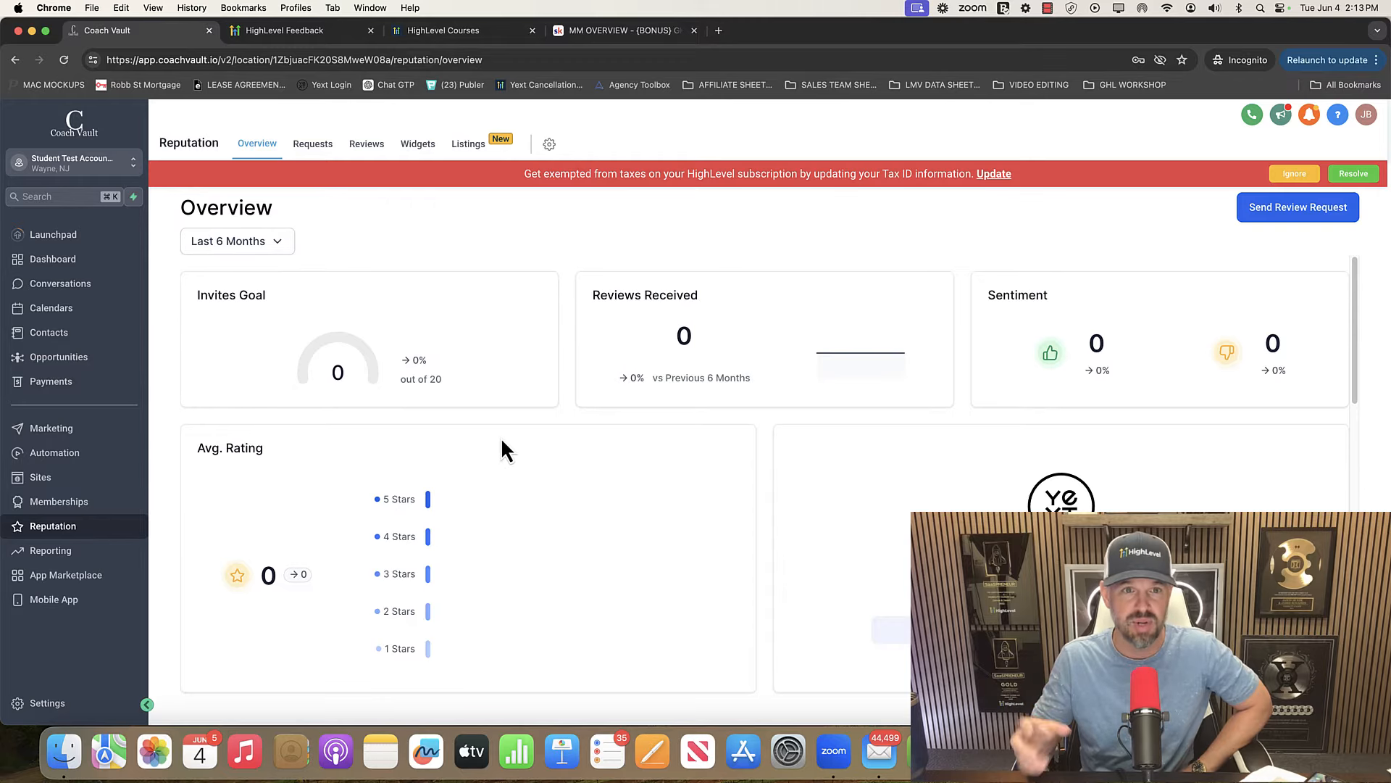
left_click(52, 552)
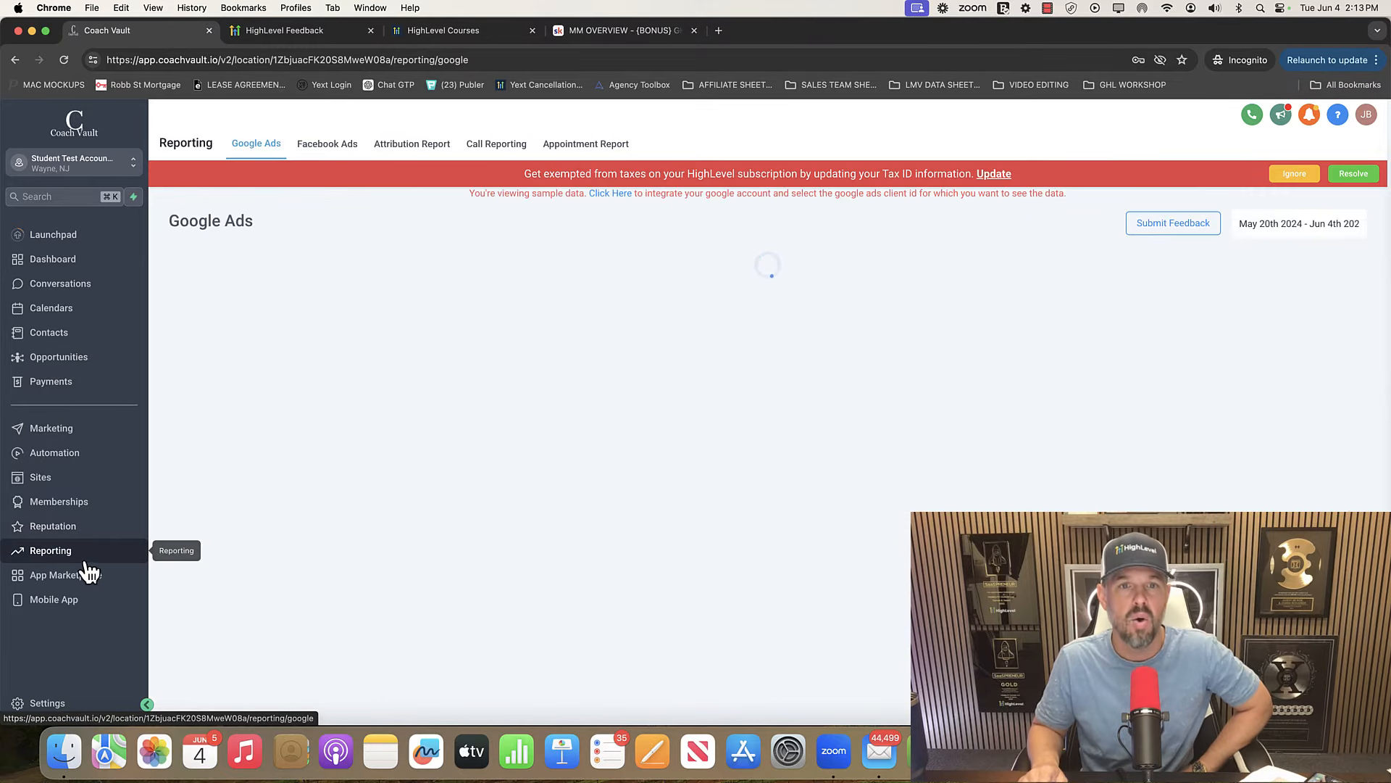
left_click(341, 145)
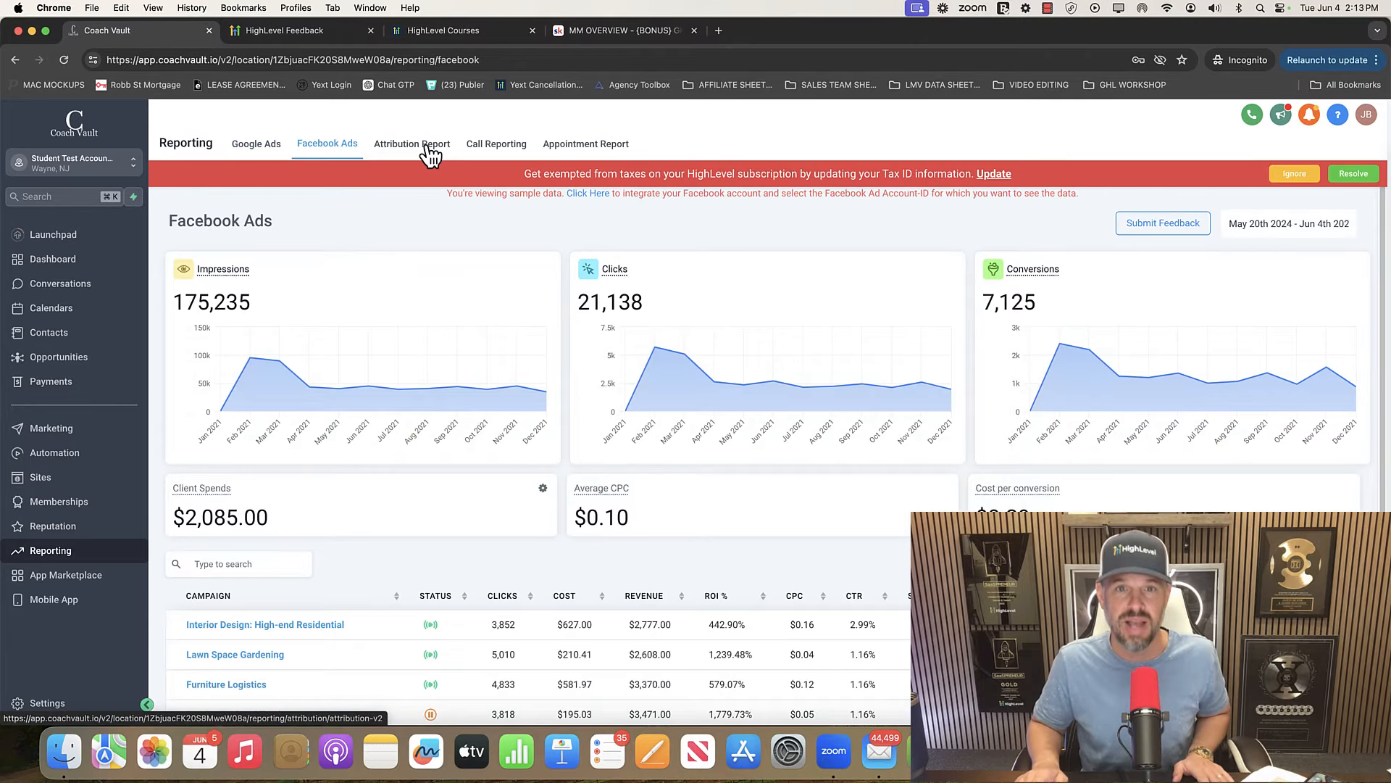
left_click(430, 148)
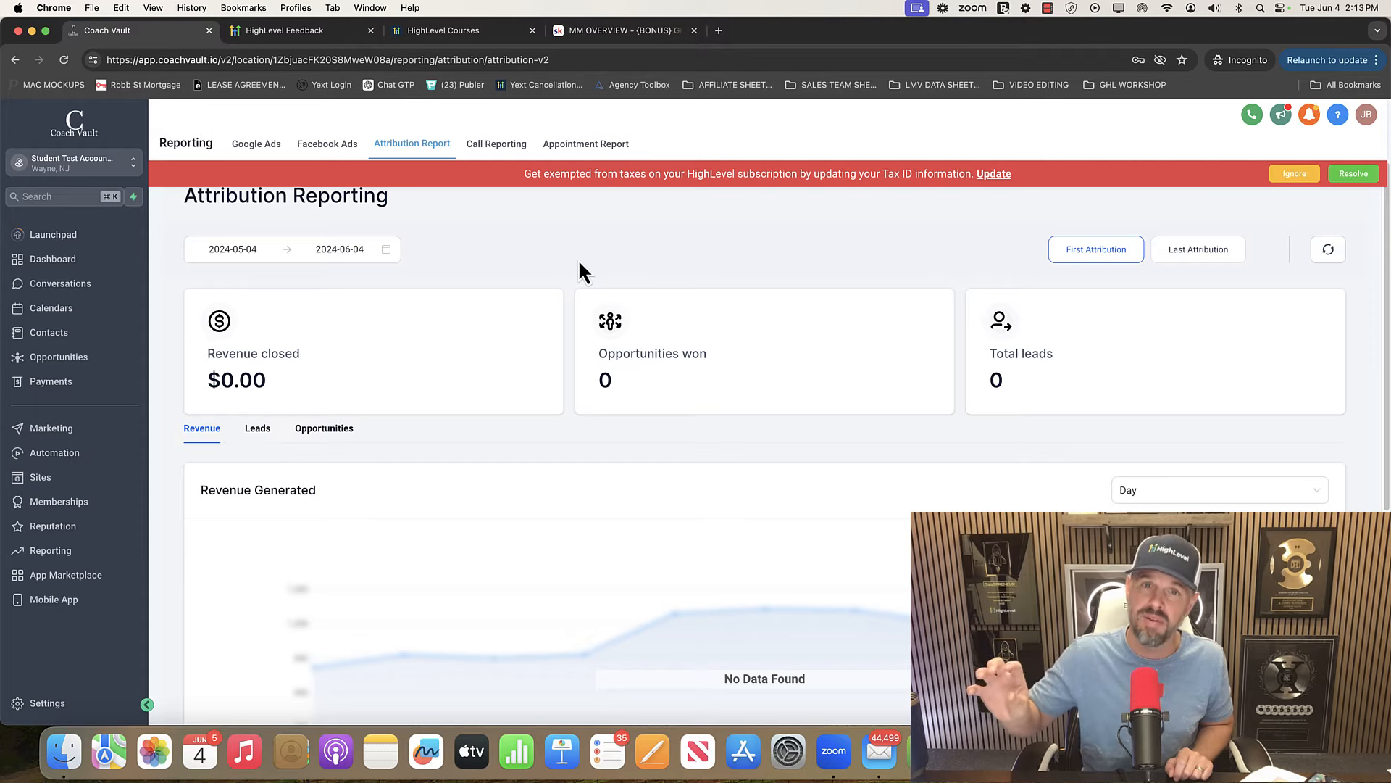
left_click(518, 147)
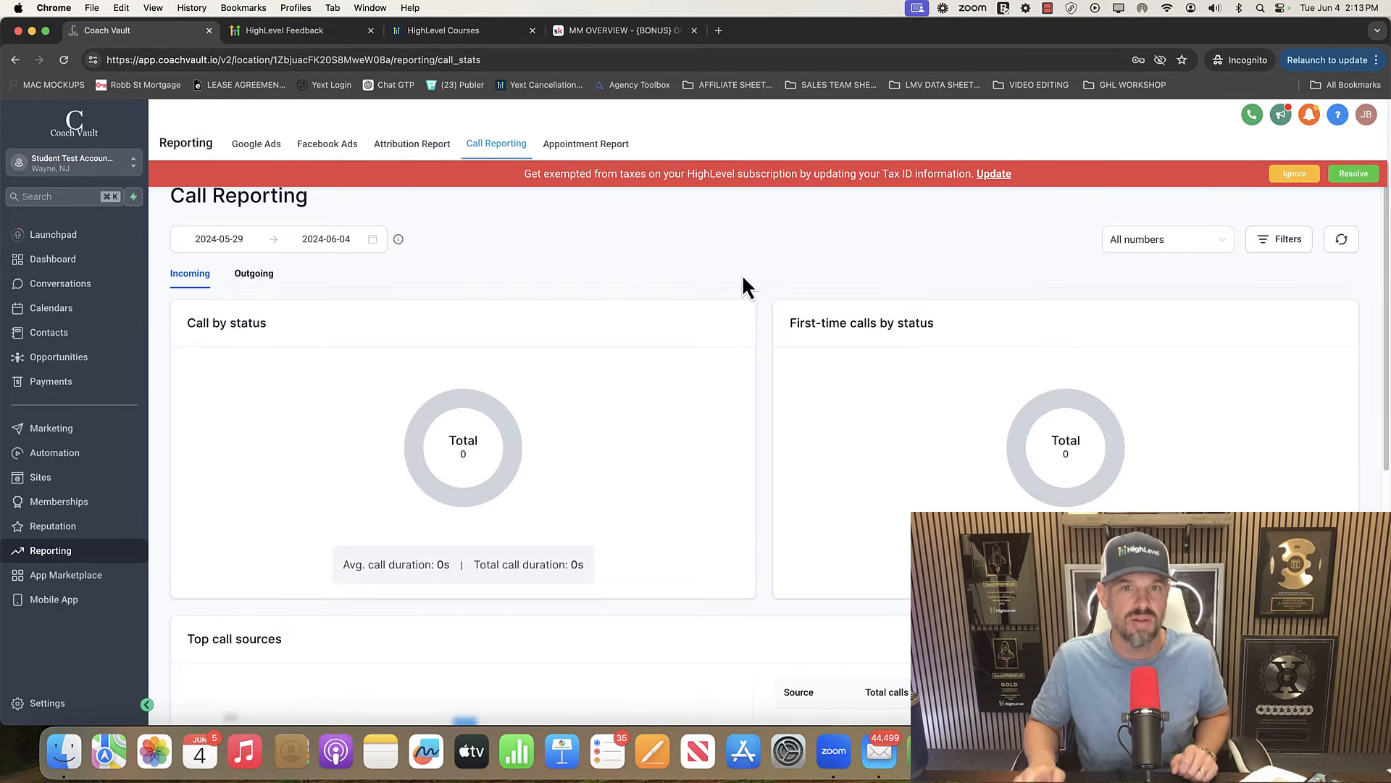
left_click(611, 147)
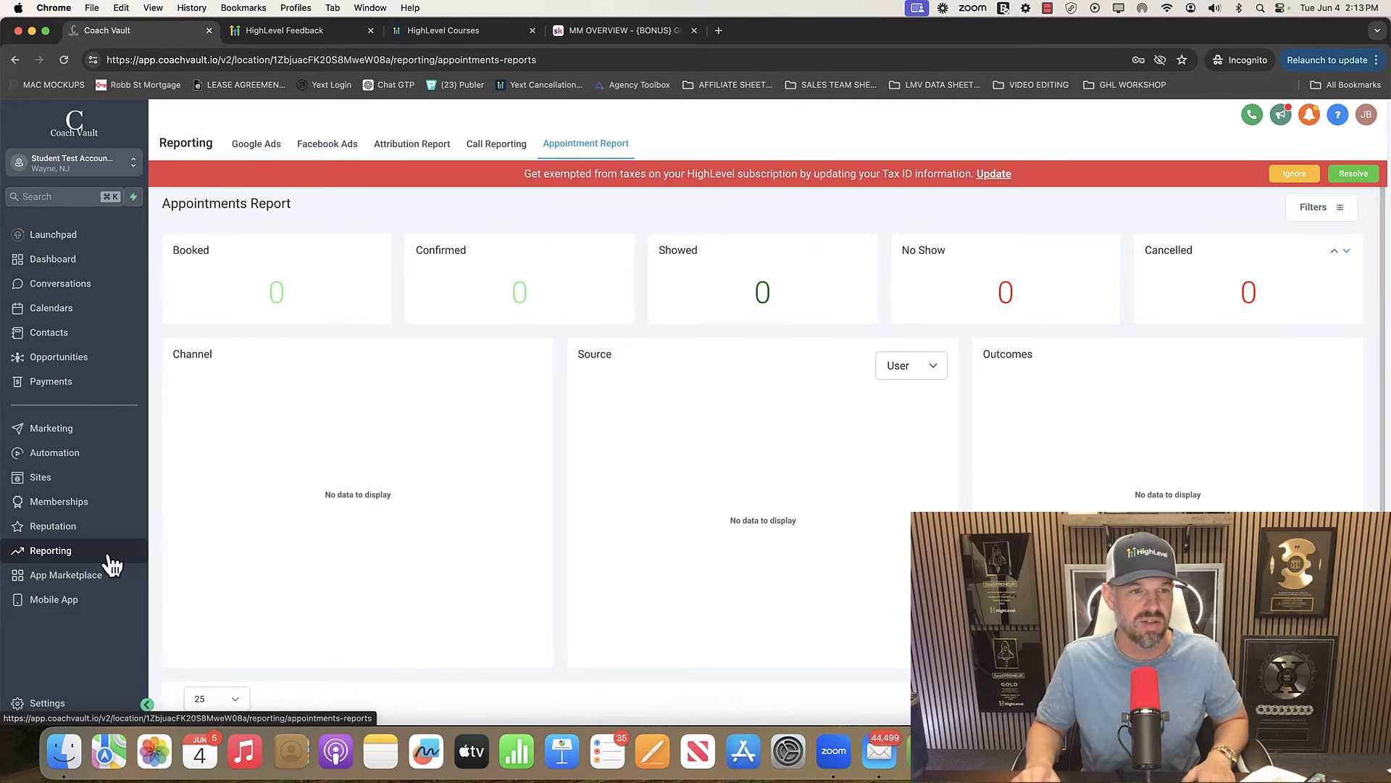
Browse the apps in the App Marketplace and open the Mobile App page with its download links.
left_click(66, 580)
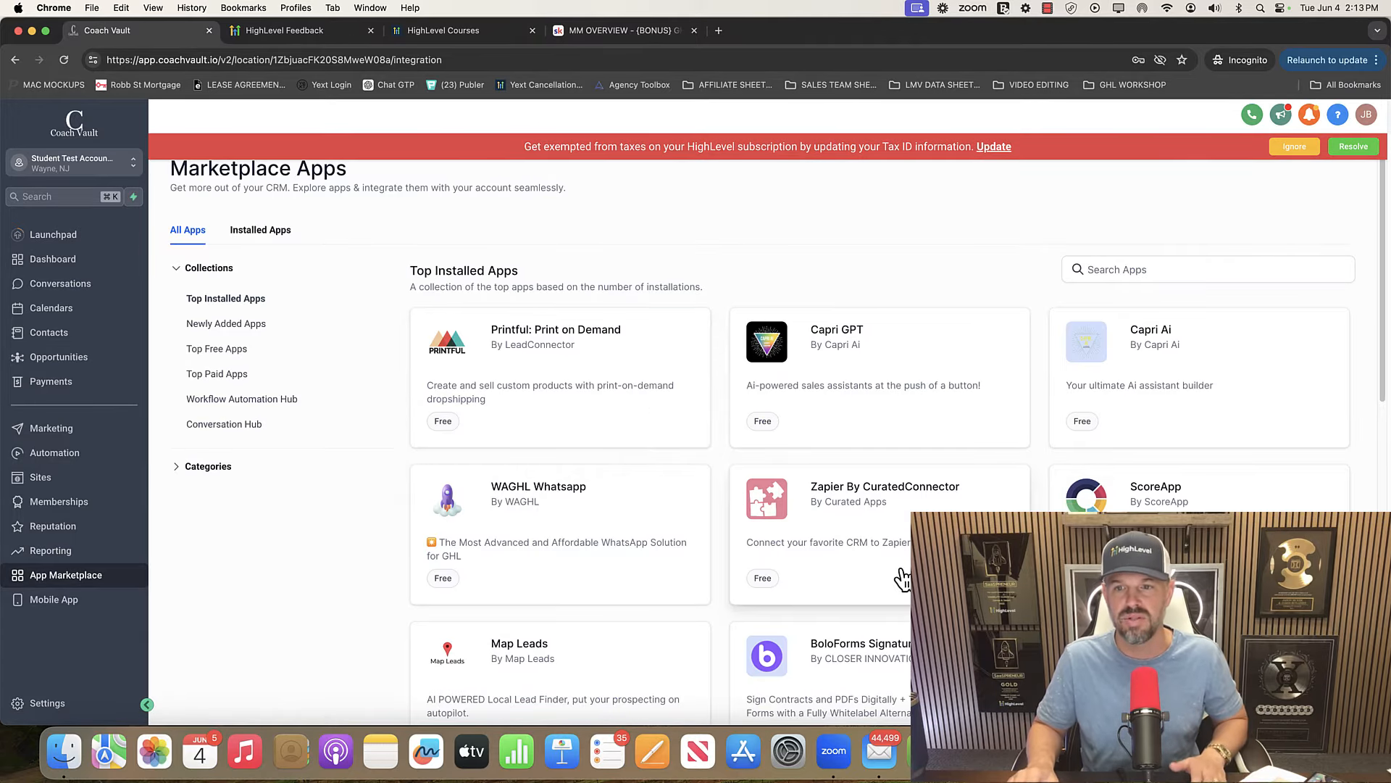
scroll(901, 574, "down", 8)
scroll(900, 575, "up", 8)
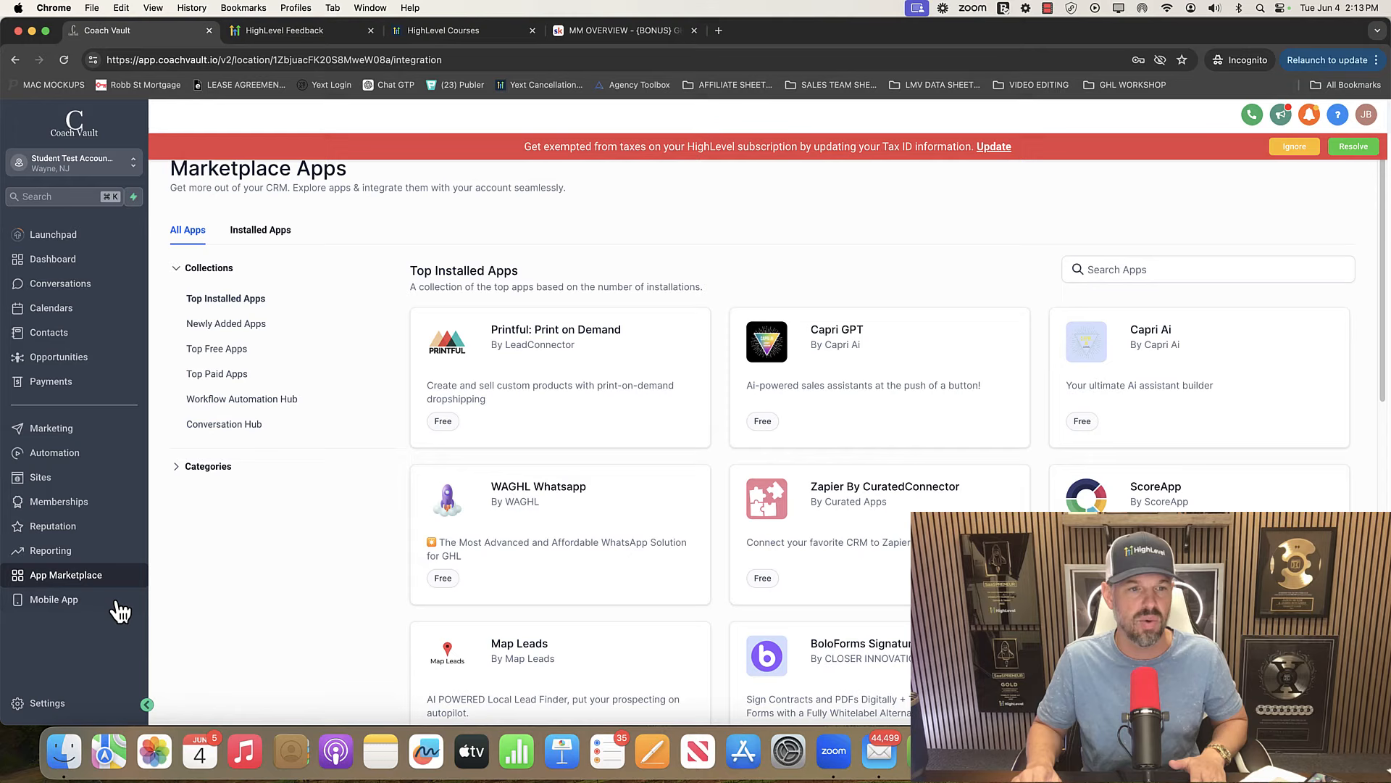
left_click(54, 599)
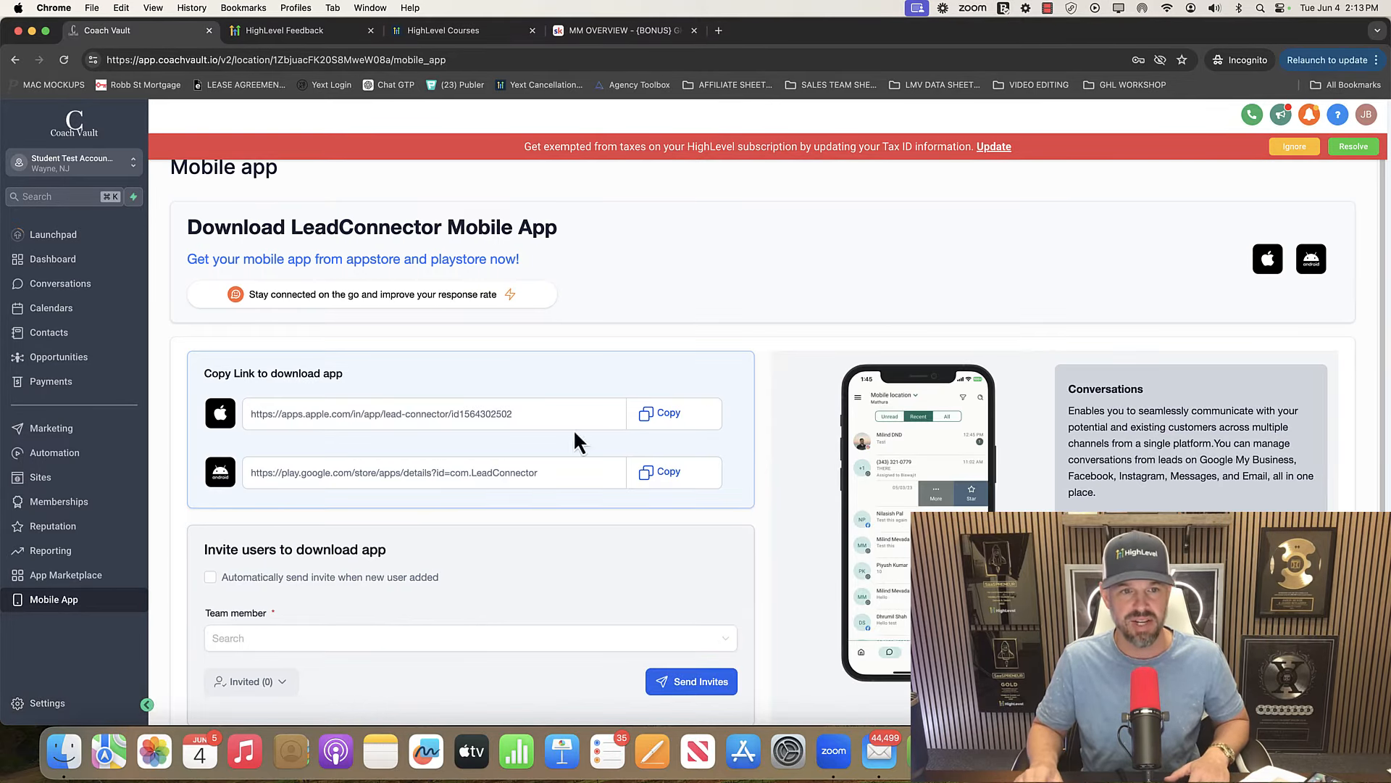
View the sub-account's Business Profile, Company Billing and My Staff settings.
left_click(40, 706)
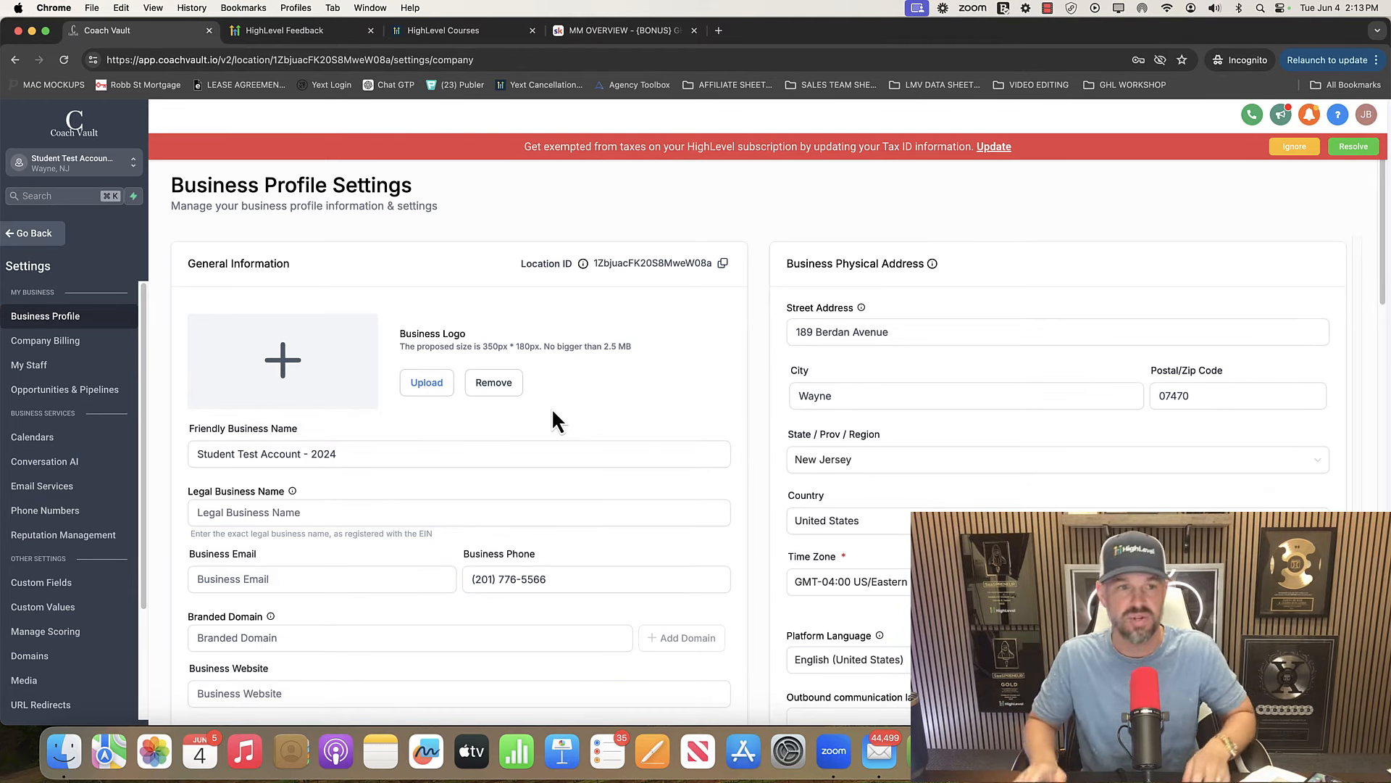
left_click(67, 341)
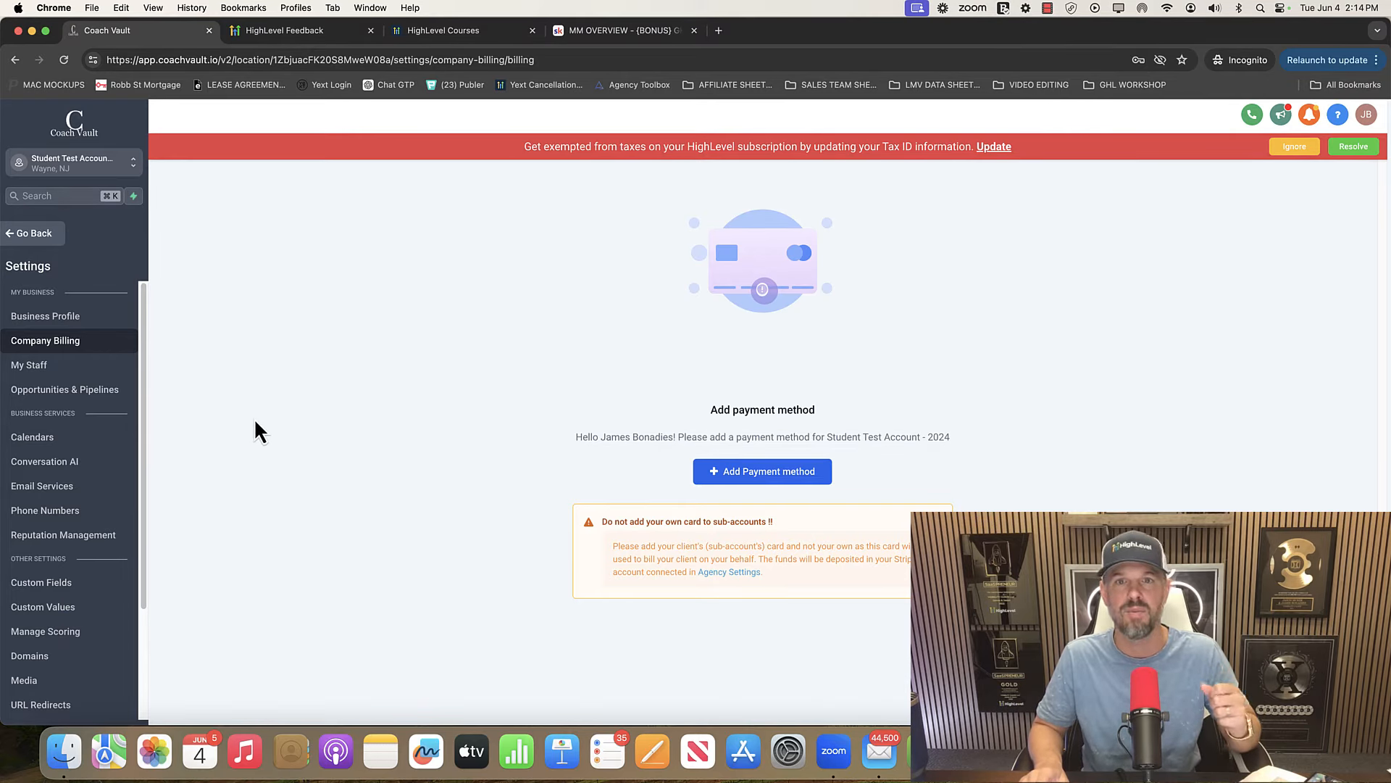
left_click(44, 368)
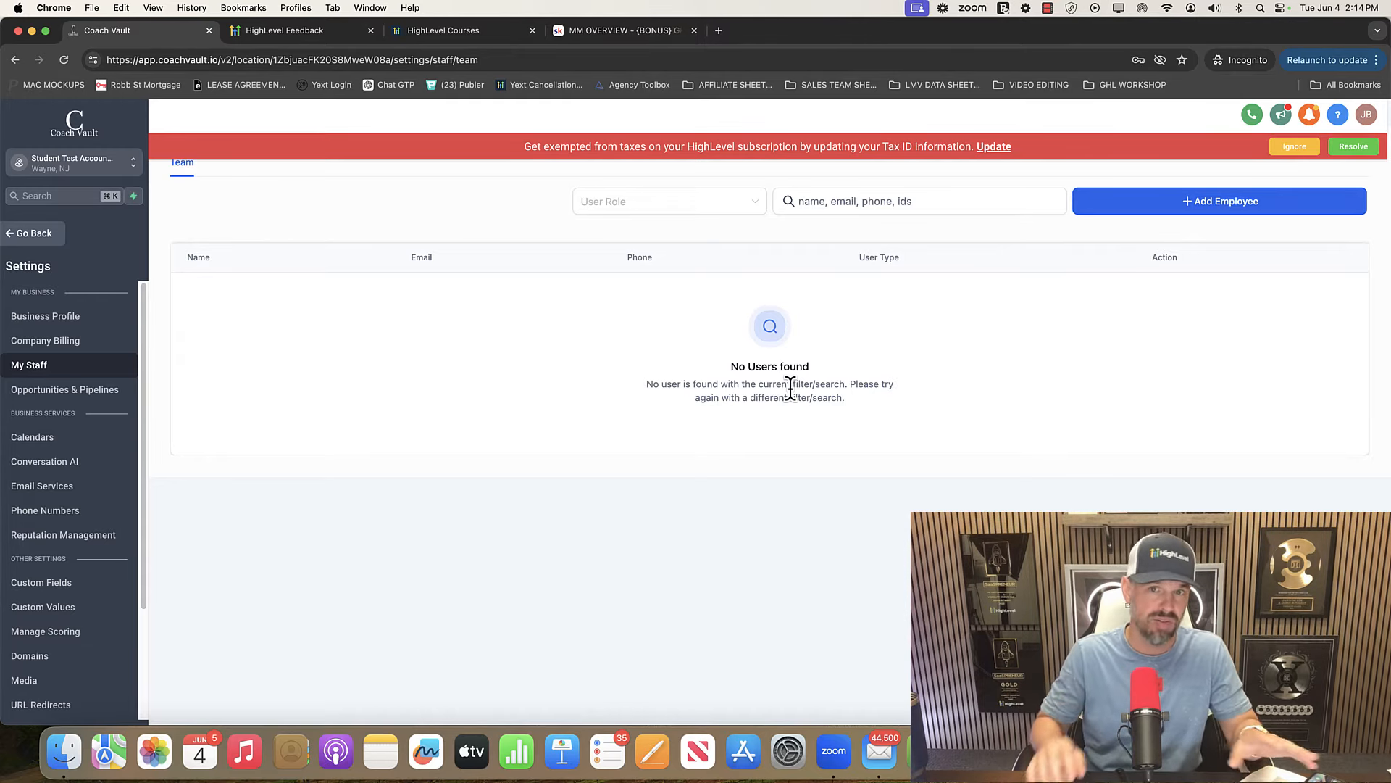
Review the Opportunities & Pipelines settings and the stages of the EMAIL MARKETING pipeline, closing the pipeline without saving.
left_click(48, 395)
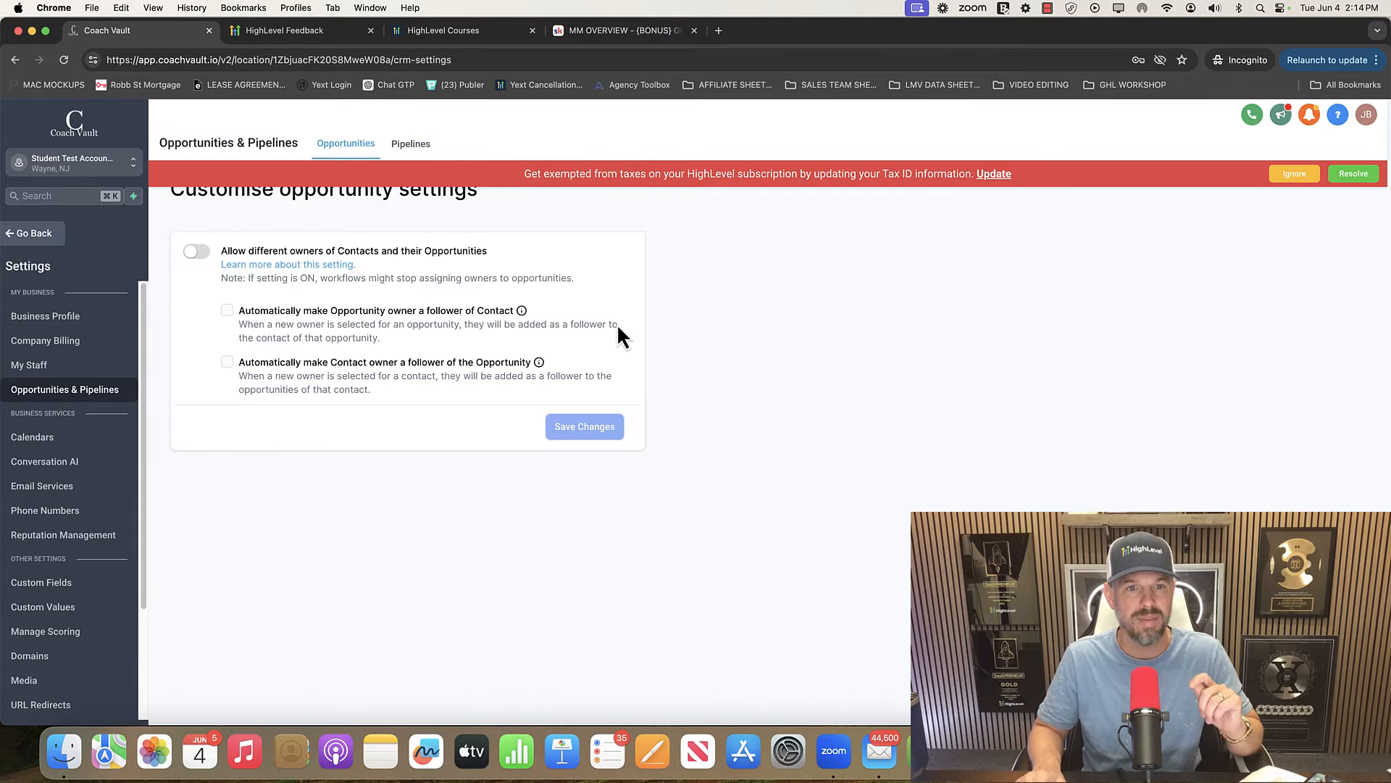
left_click(411, 144)
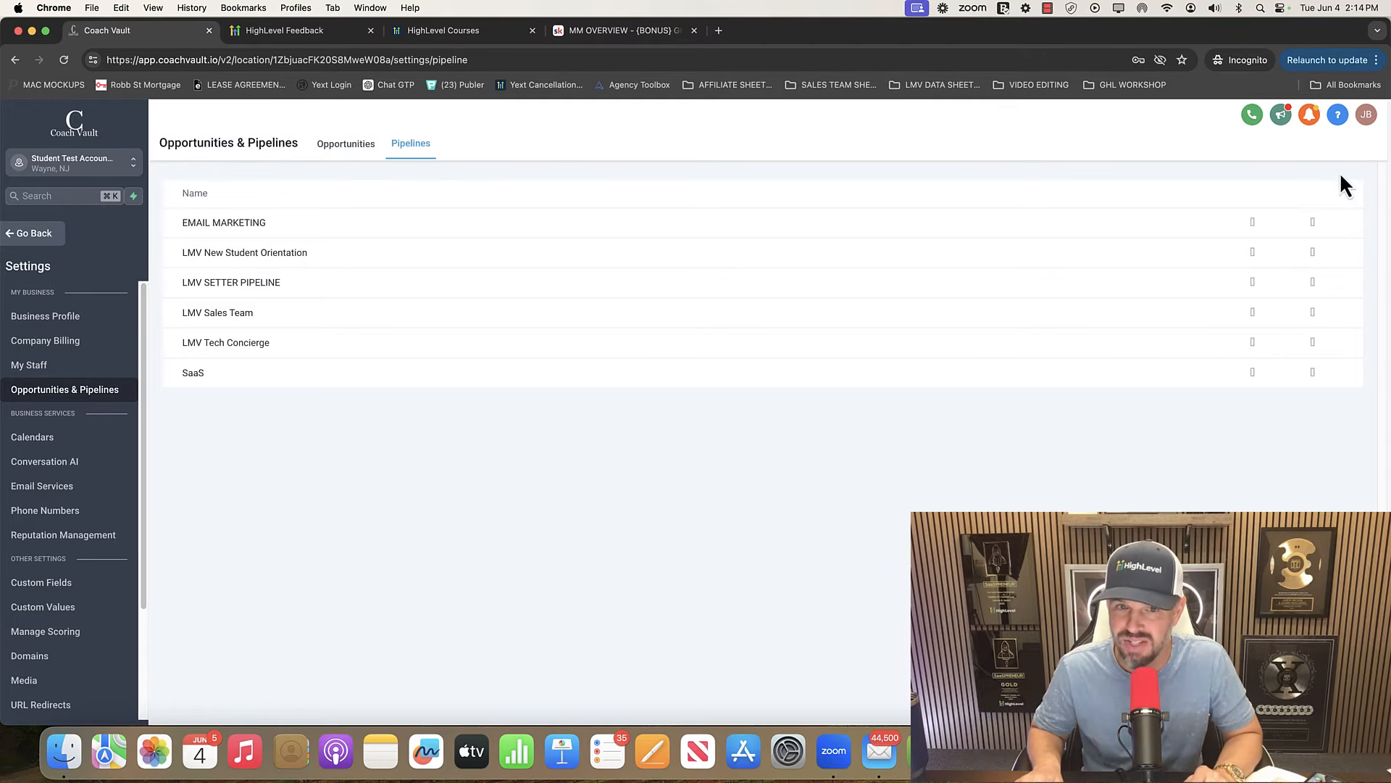
left_click(1253, 221)
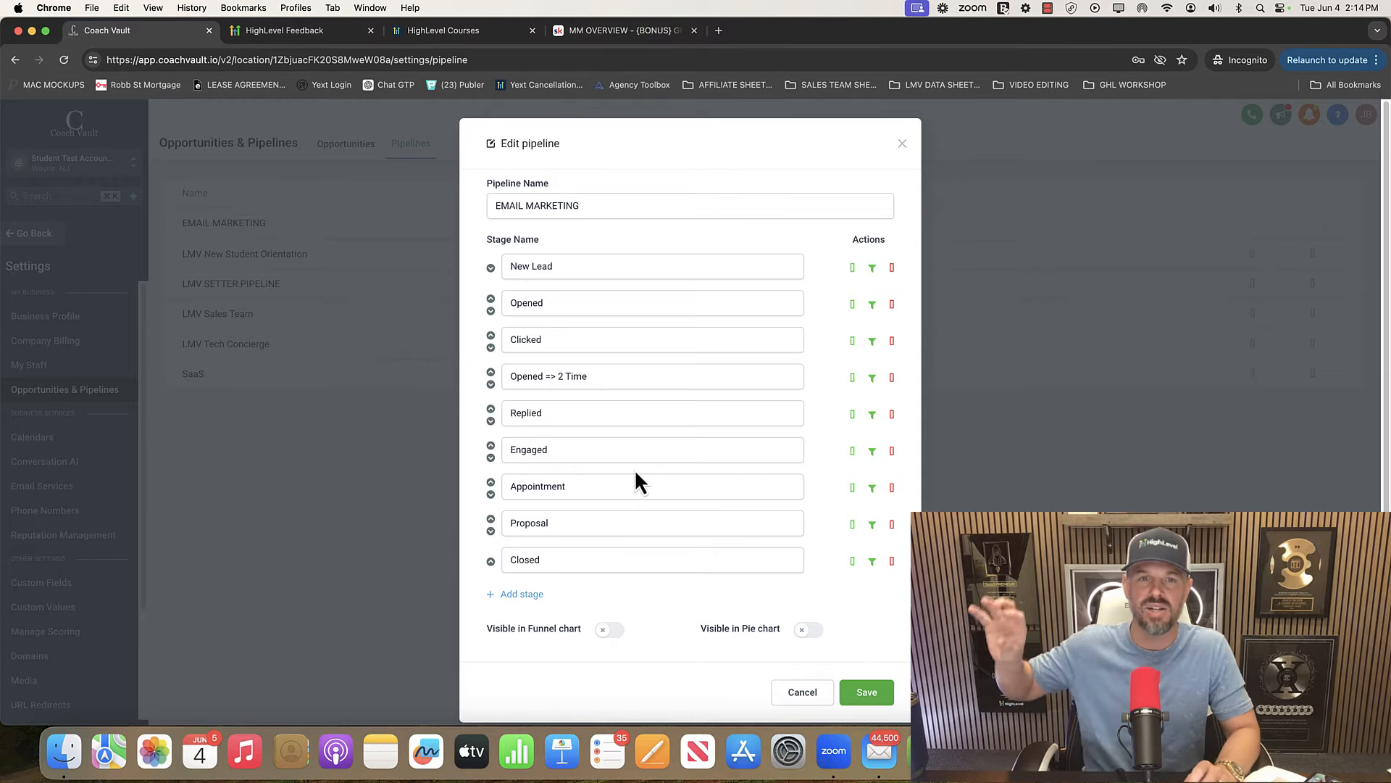
left_click(538, 266)
left_click(555, 293)
left_click(553, 339)
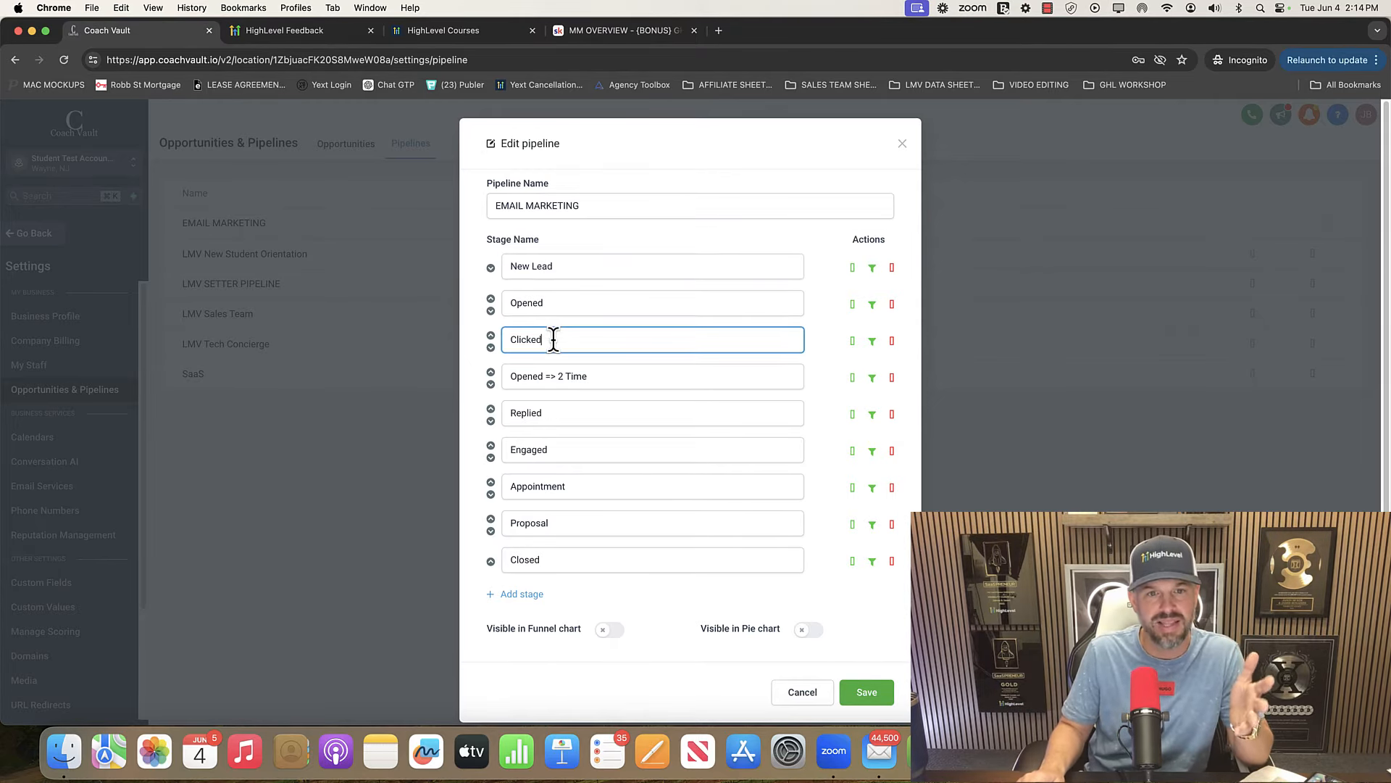
left_click(554, 376)
left_click(545, 412)
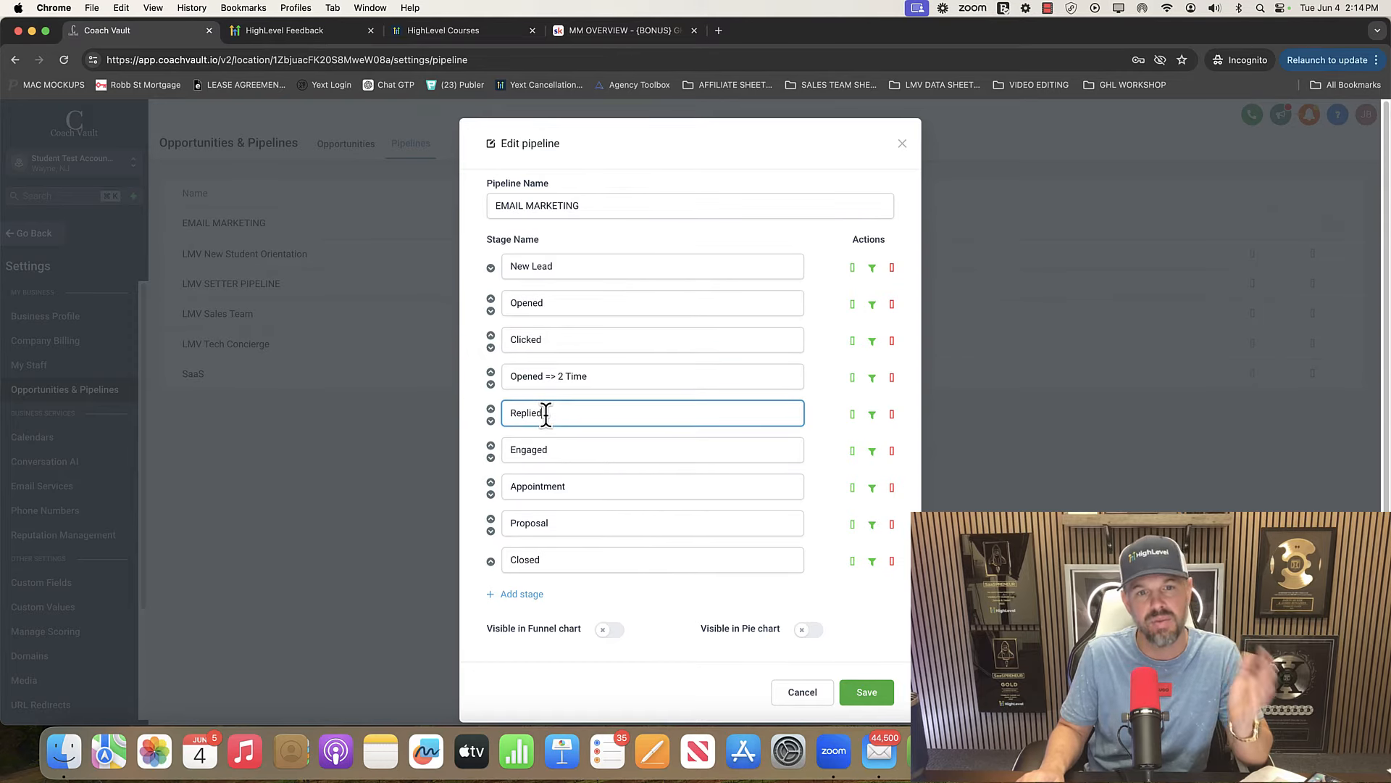
left_click(556, 448)
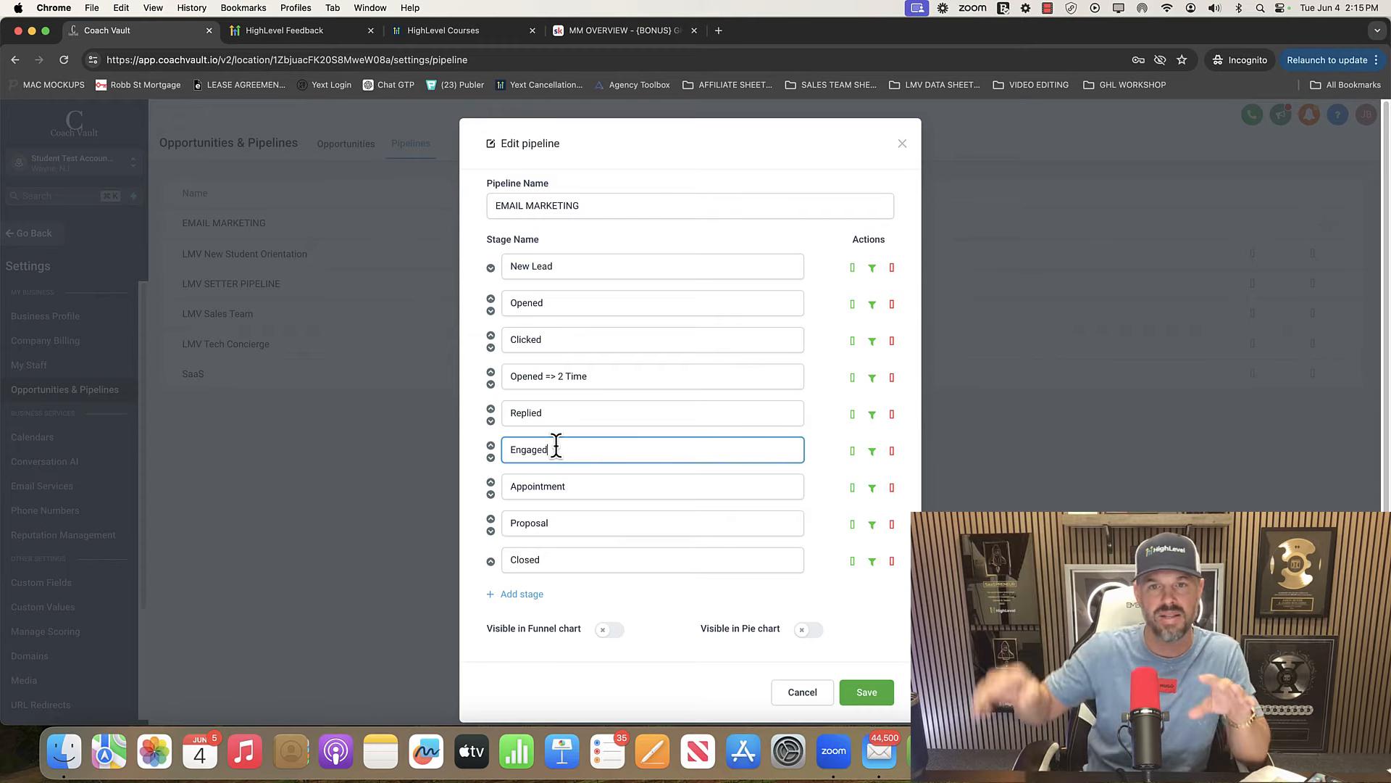
left_click(802, 691)
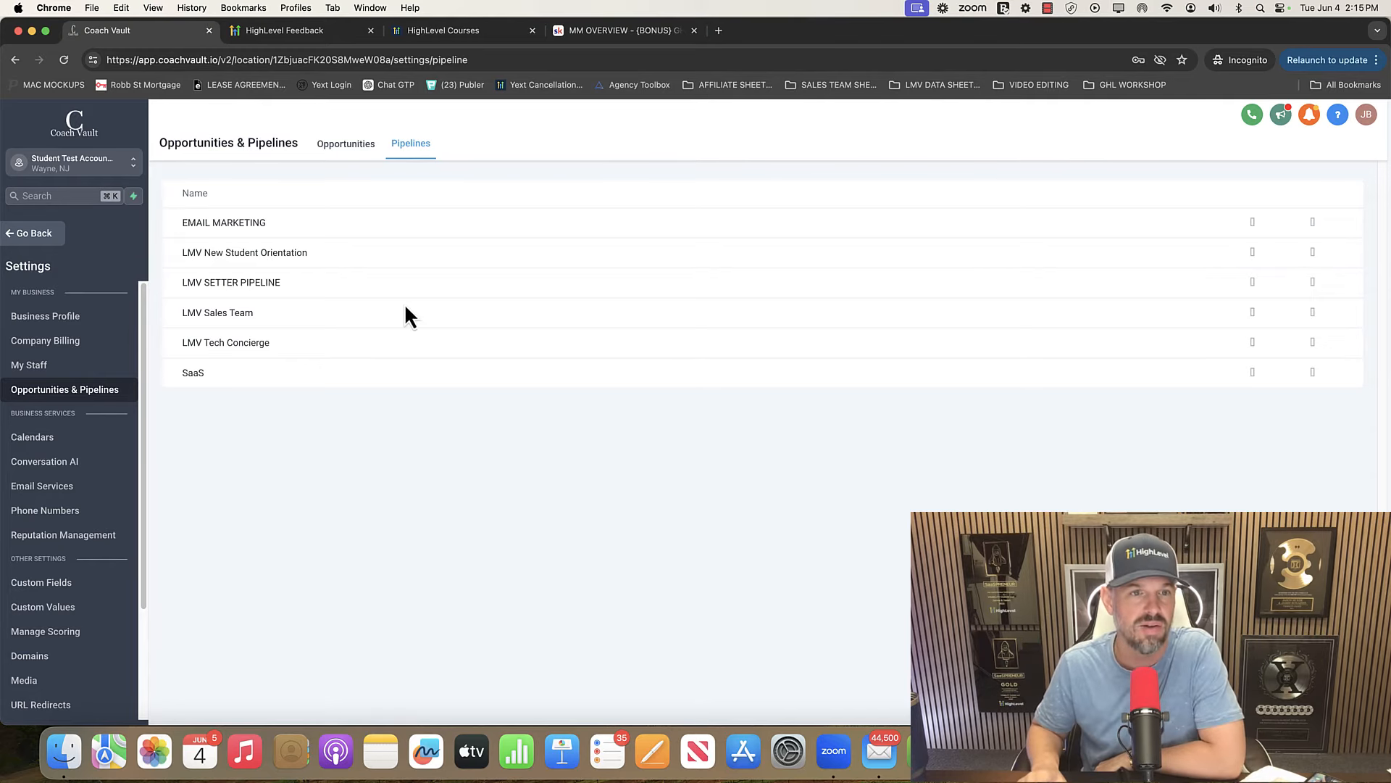
View the calendar list in the Calendars settings and the scheduling types offered for a new calendar, without creating one.
left_click(43, 437)
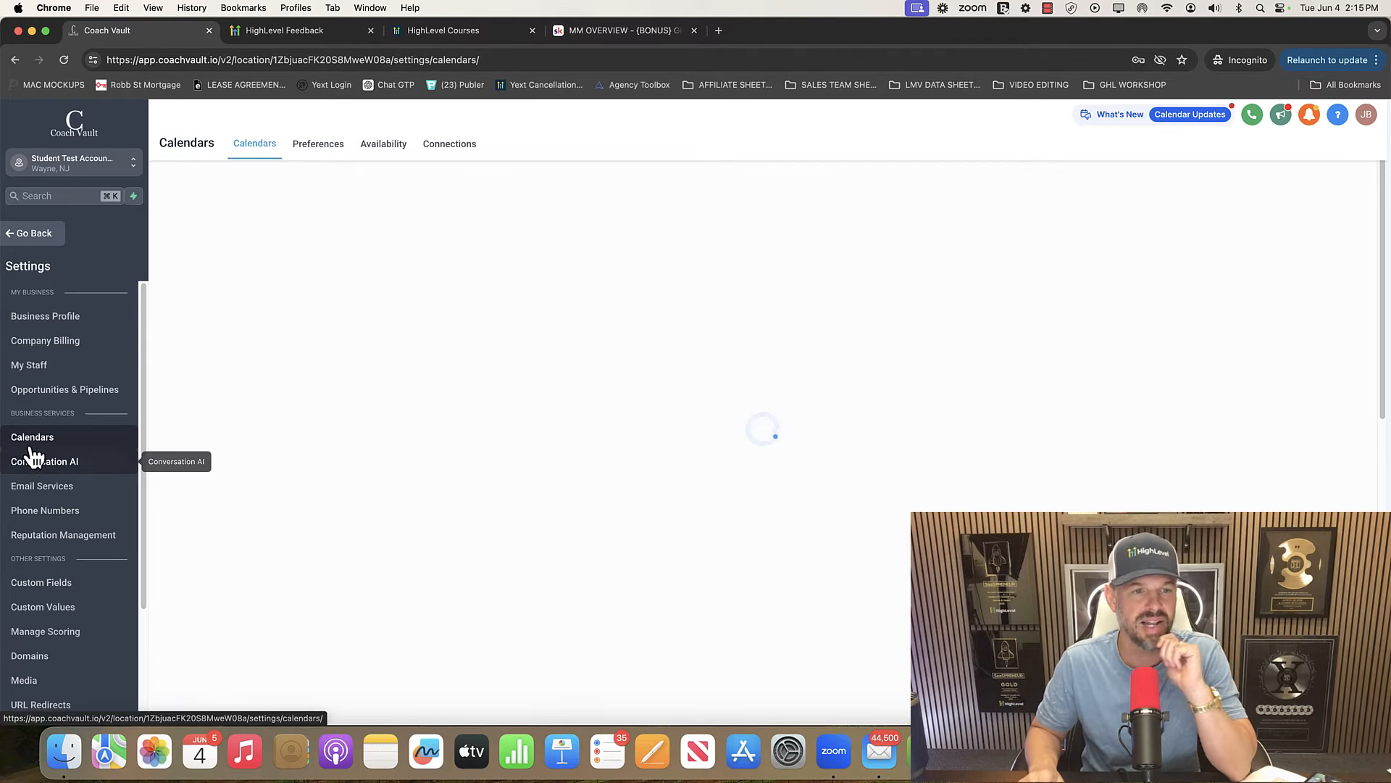
left_click(255, 149)
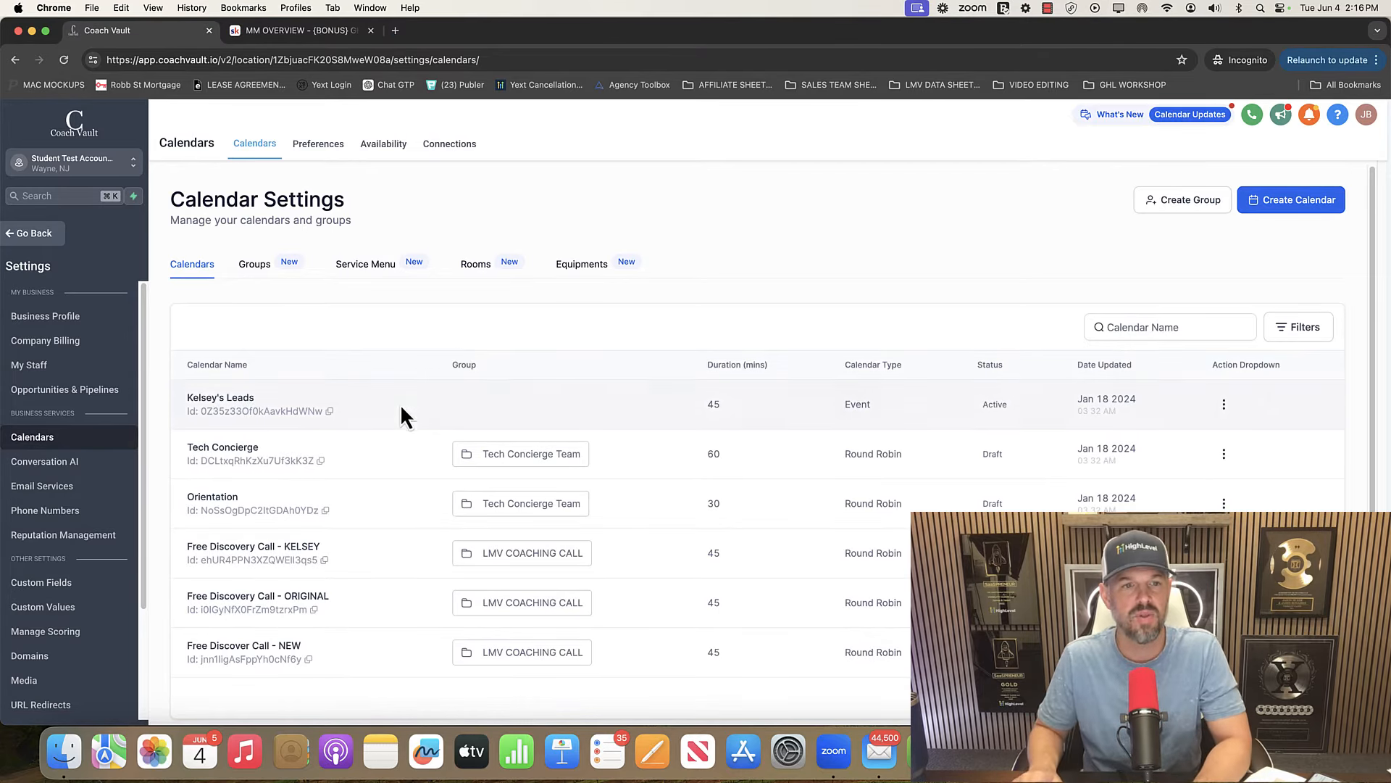
left_click(1303, 199)
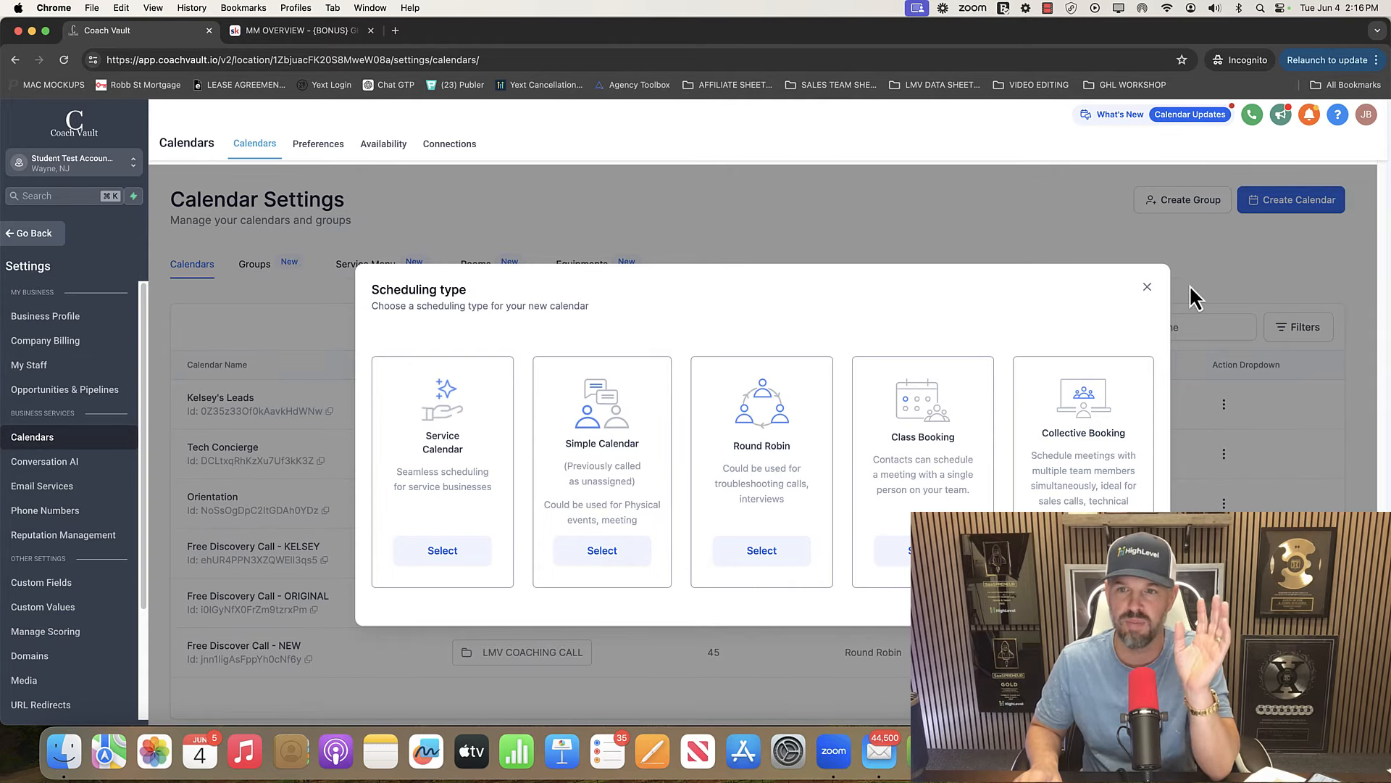
left_click(1147, 287)
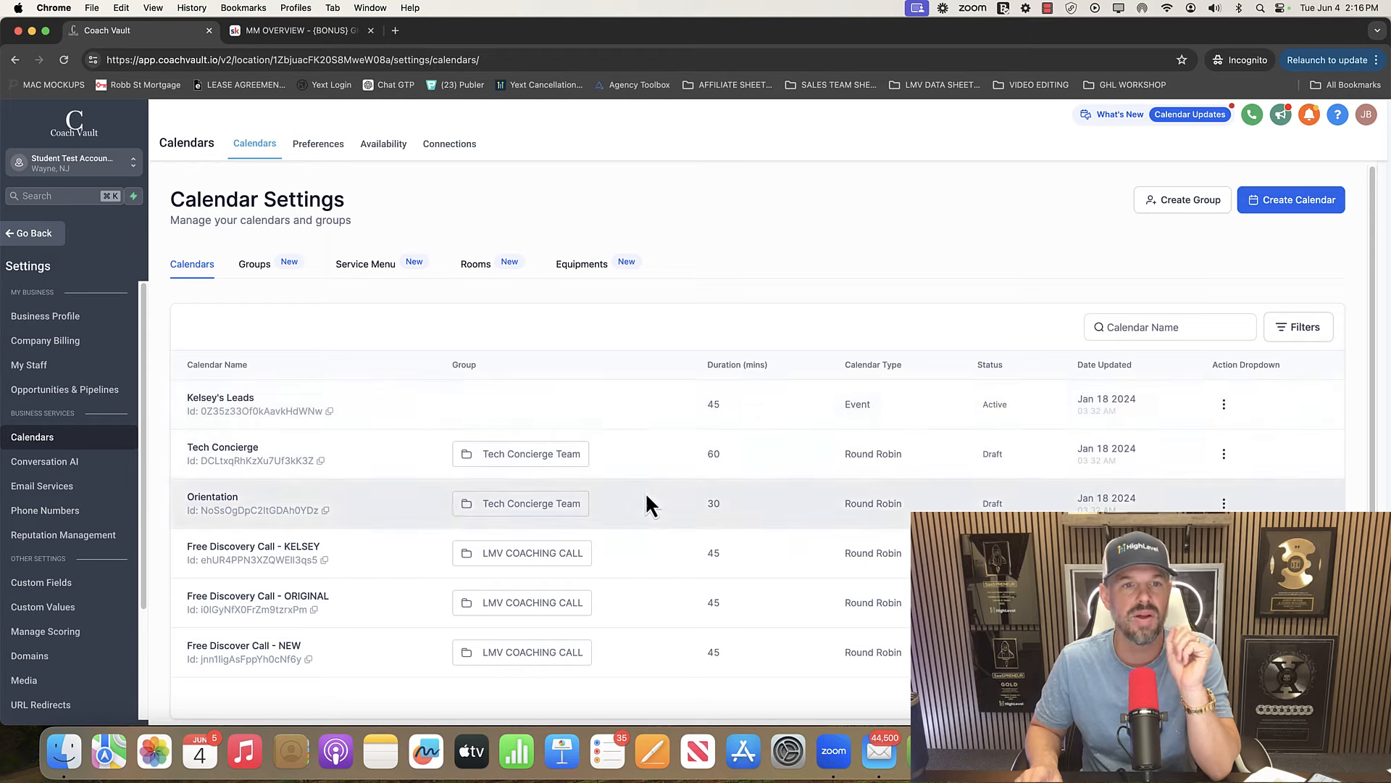
View the Groups, Service Menu, Rooms and Equipments sections of the Calendar Settings, and return to the calendar list.
left_click(250, 269)
left_click(366, 265)
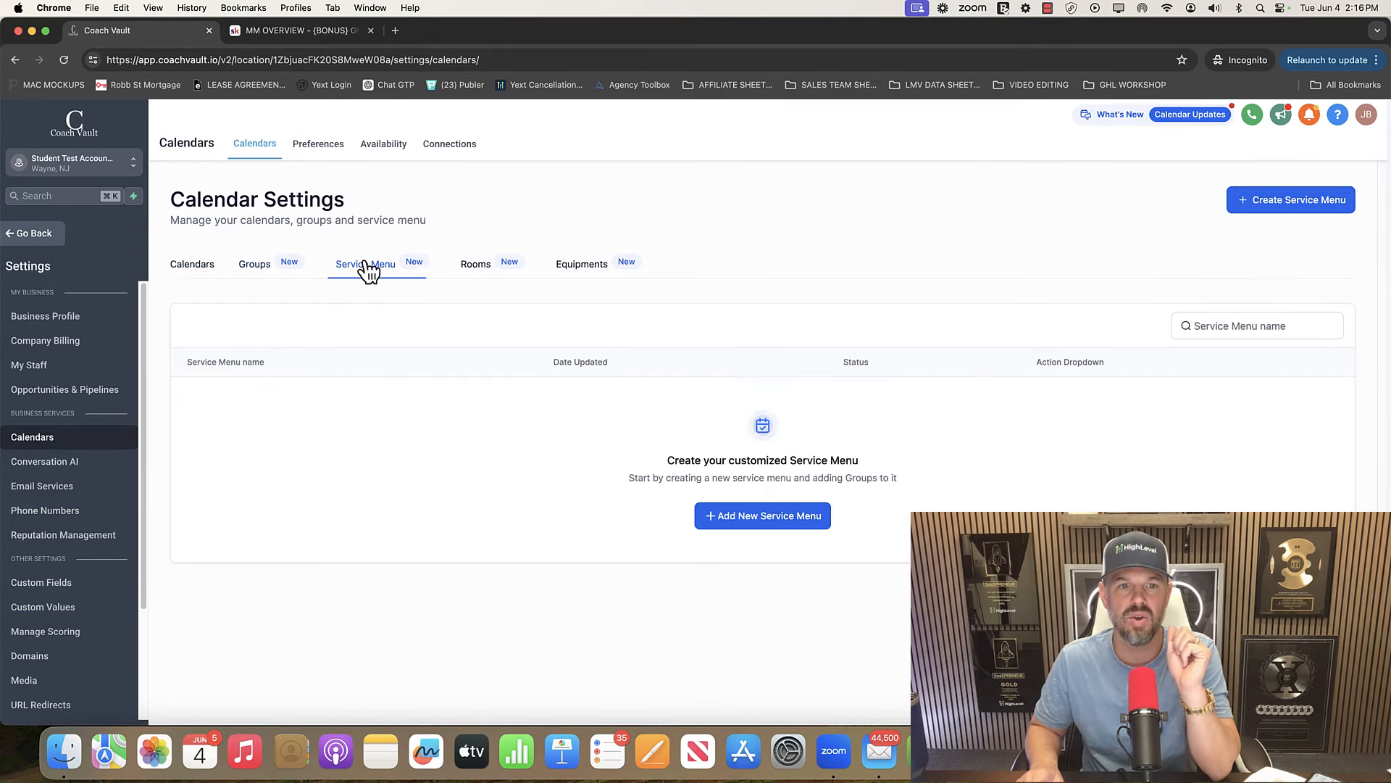
left_click(477, 265)
left_click(583, 265)
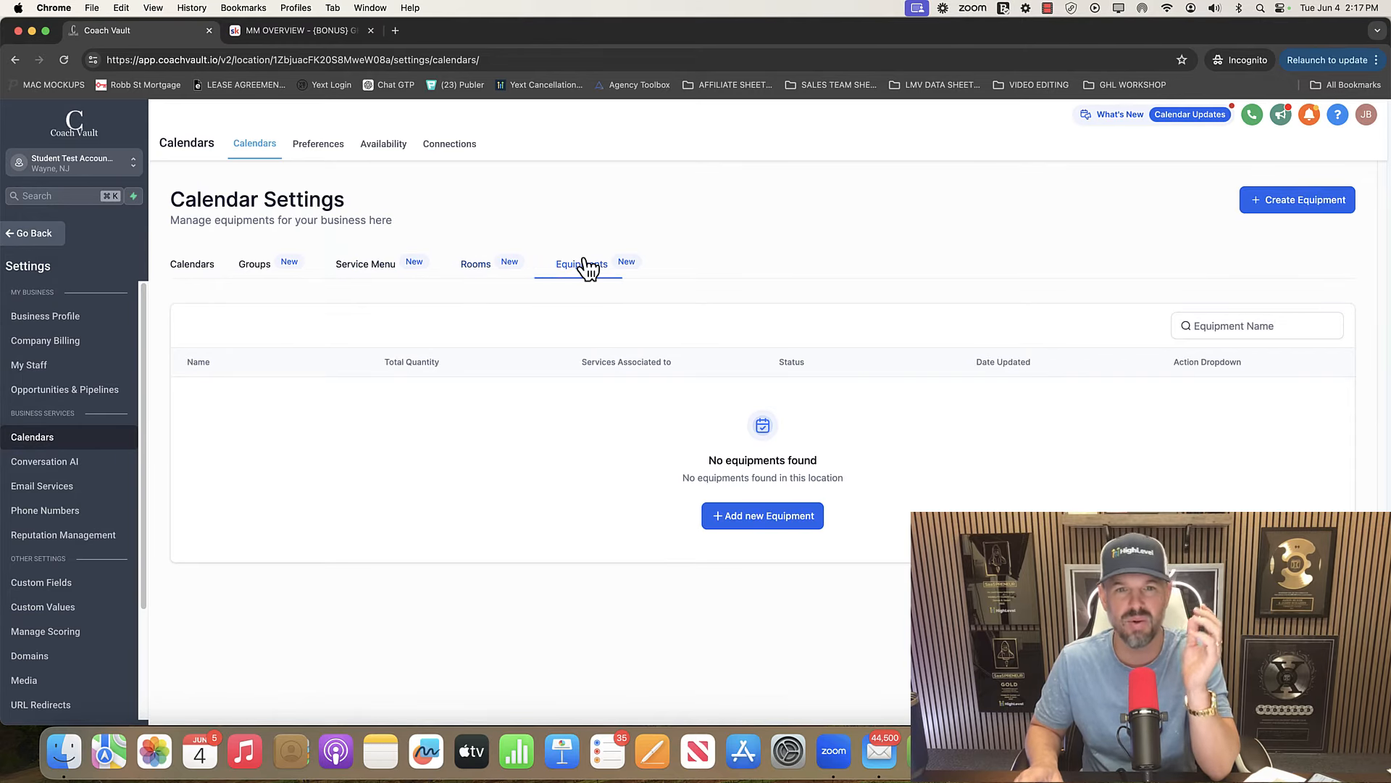
left_click(199, 264)
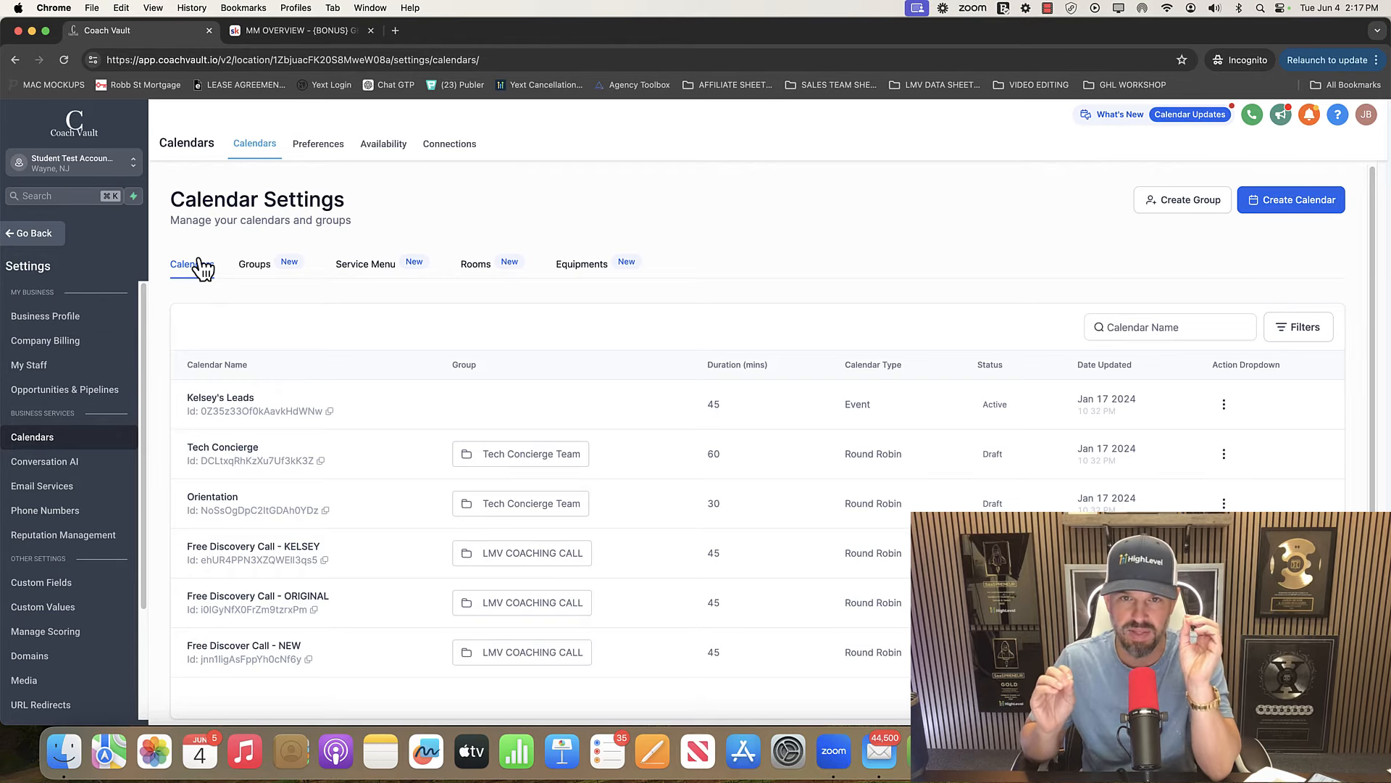
View the Conversation AI and Email Services settings, dismissing the dedicated sending domain notification.
left_click(44, 462)
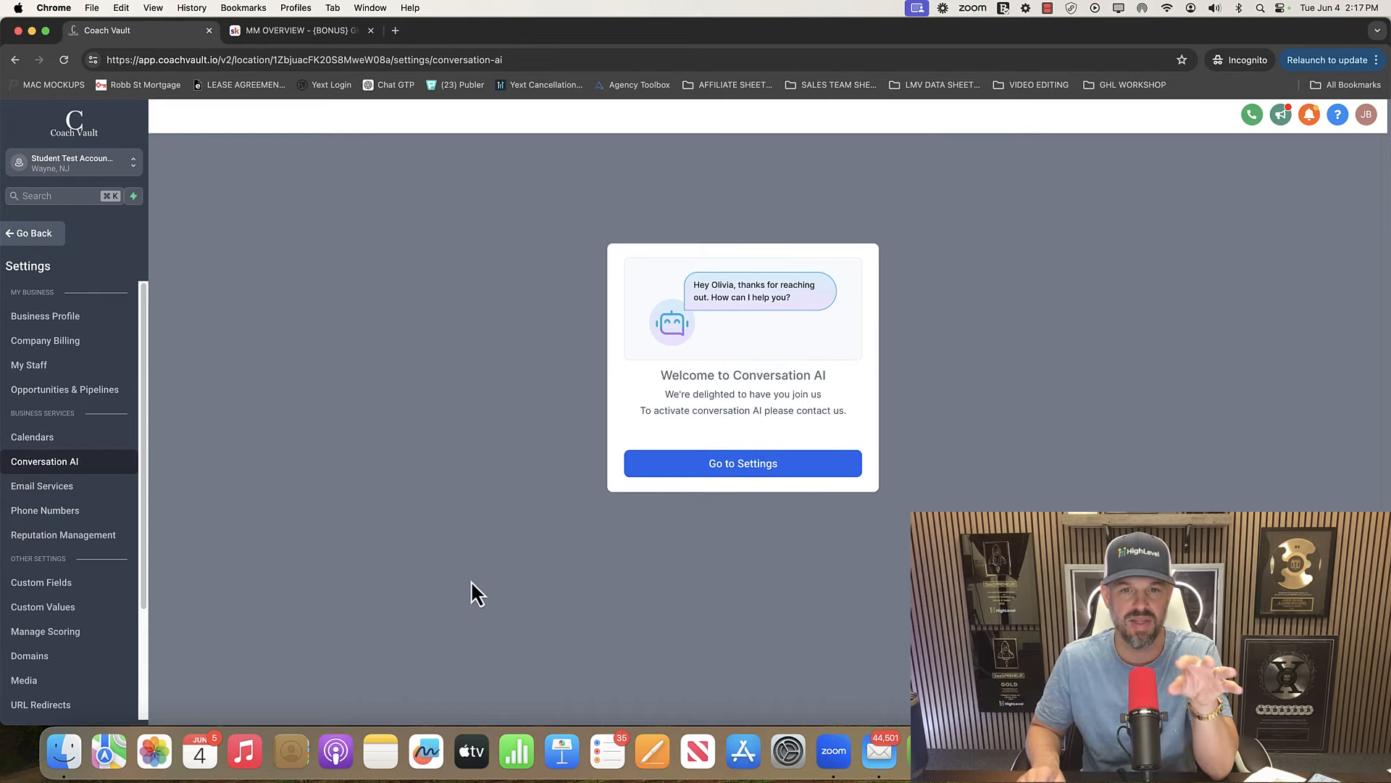
left_click(32, 487)
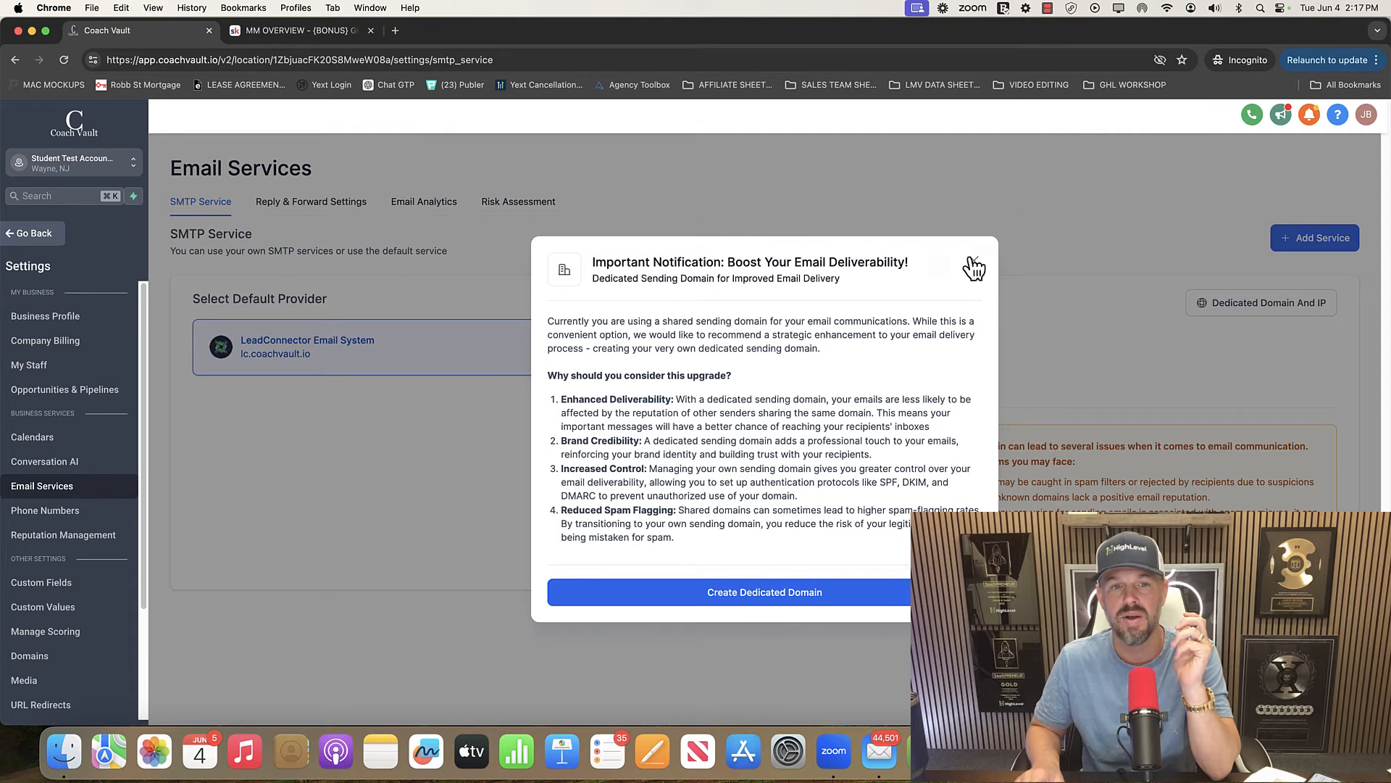
left_click(973, 264)
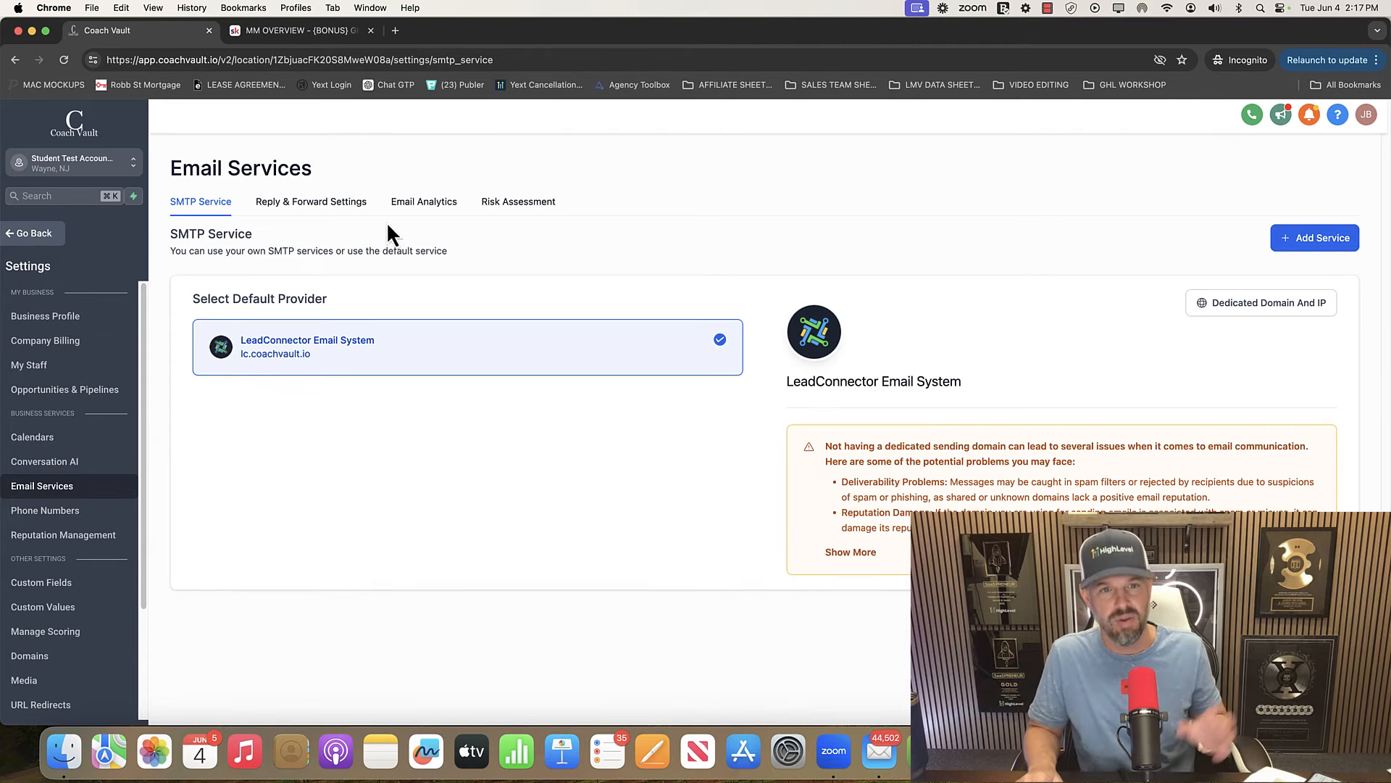
View the Phone Numbers settings and the list of numbers offered for purchase, closing it without buying one.
left_click(56, 520)
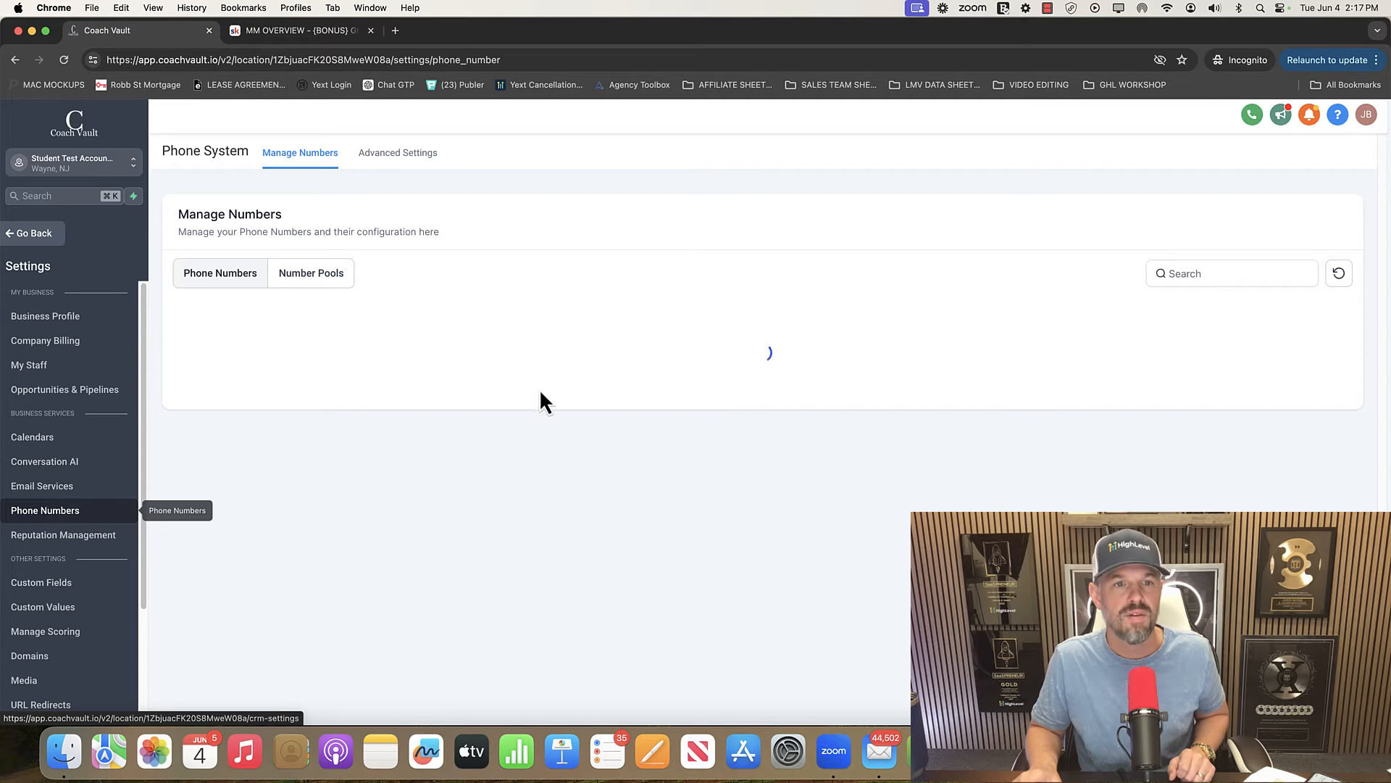
left_click(1317, 221)
left_click(1281, 259)
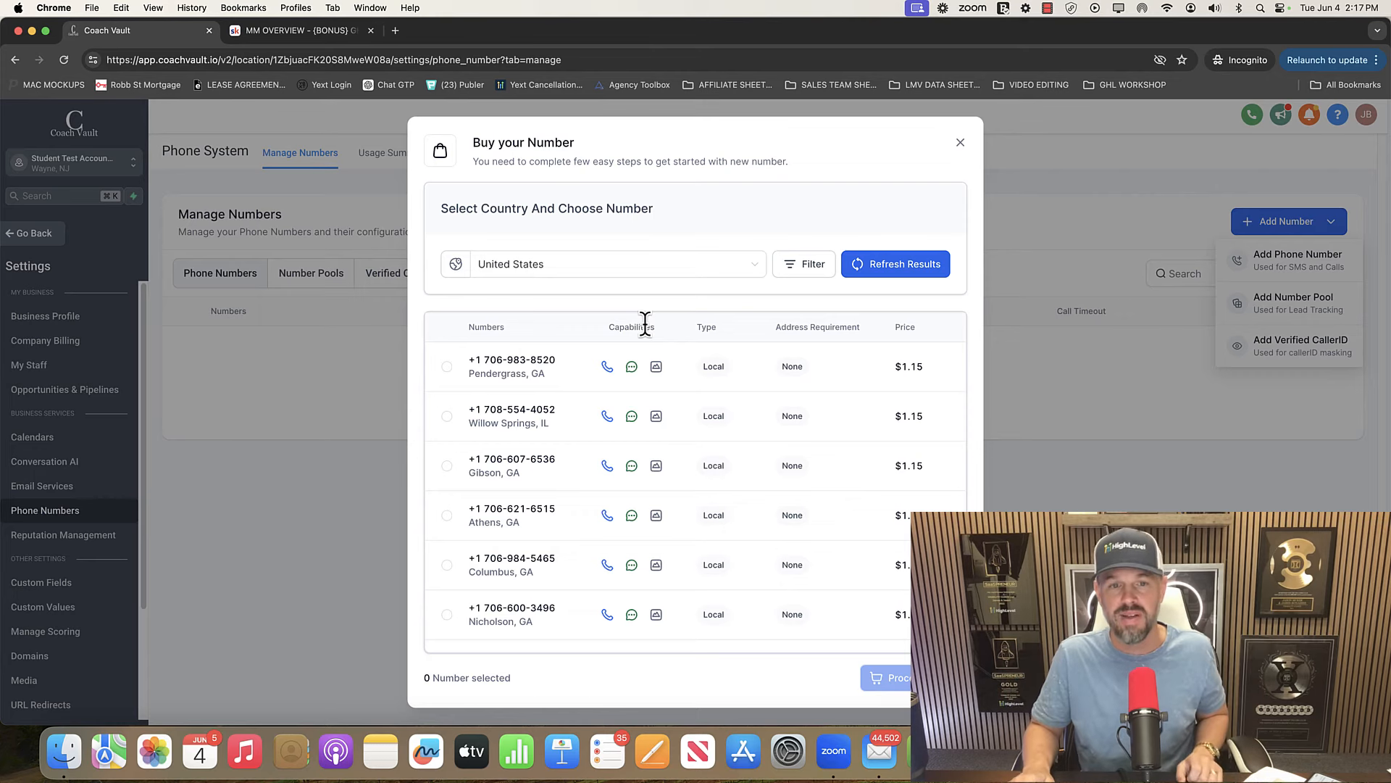
left_click(959, 143)
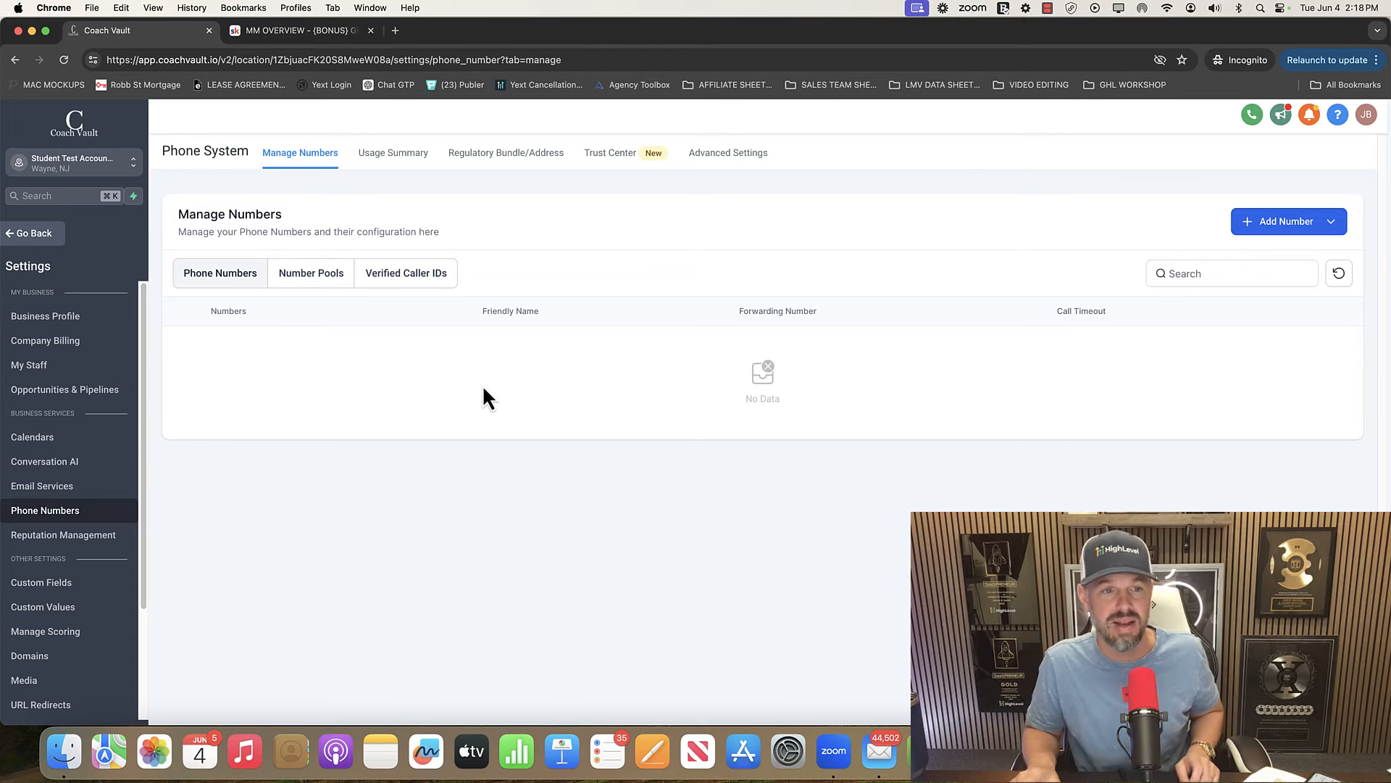
View the Reputation Management review link settings and the Custom Fields list, highlighting the Contract IP ADDRESS field name.
left_click(72, 540)
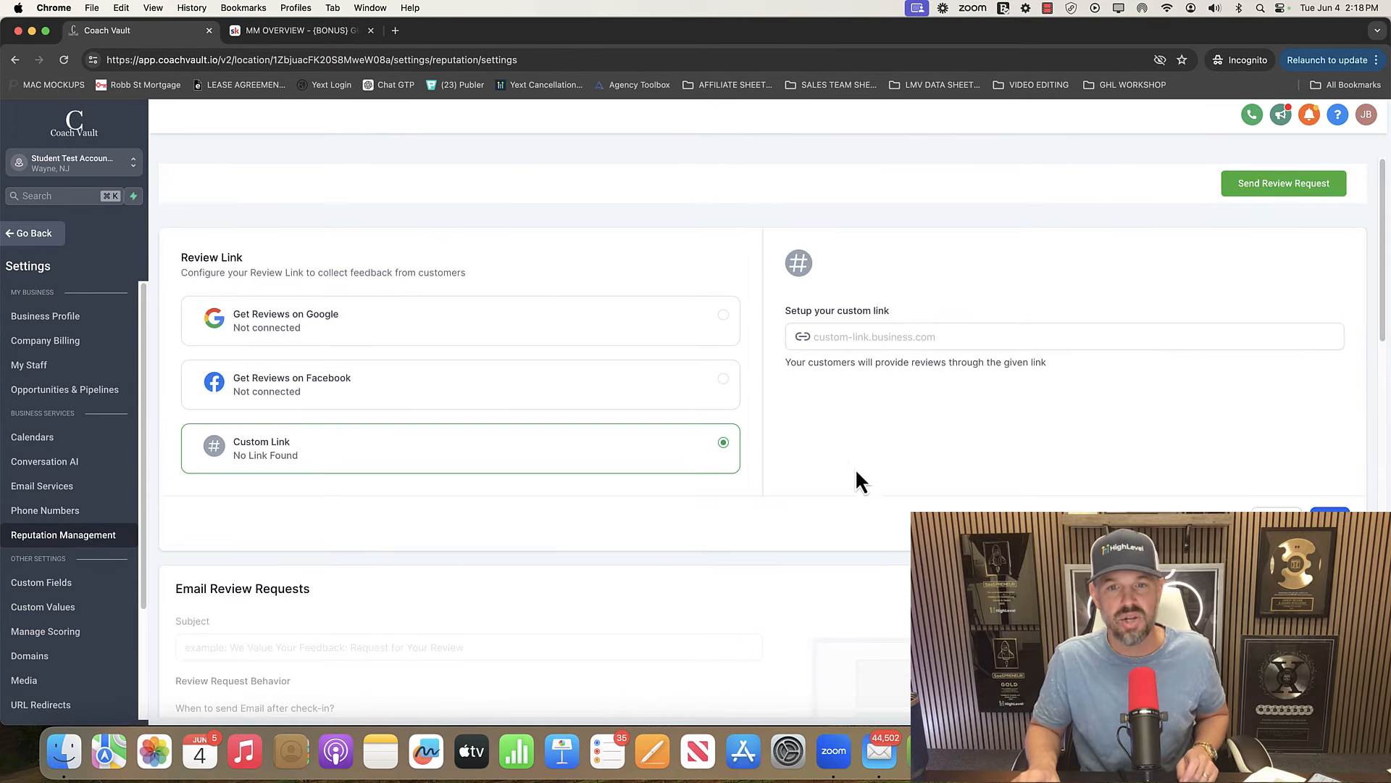
left_click(840, 337)
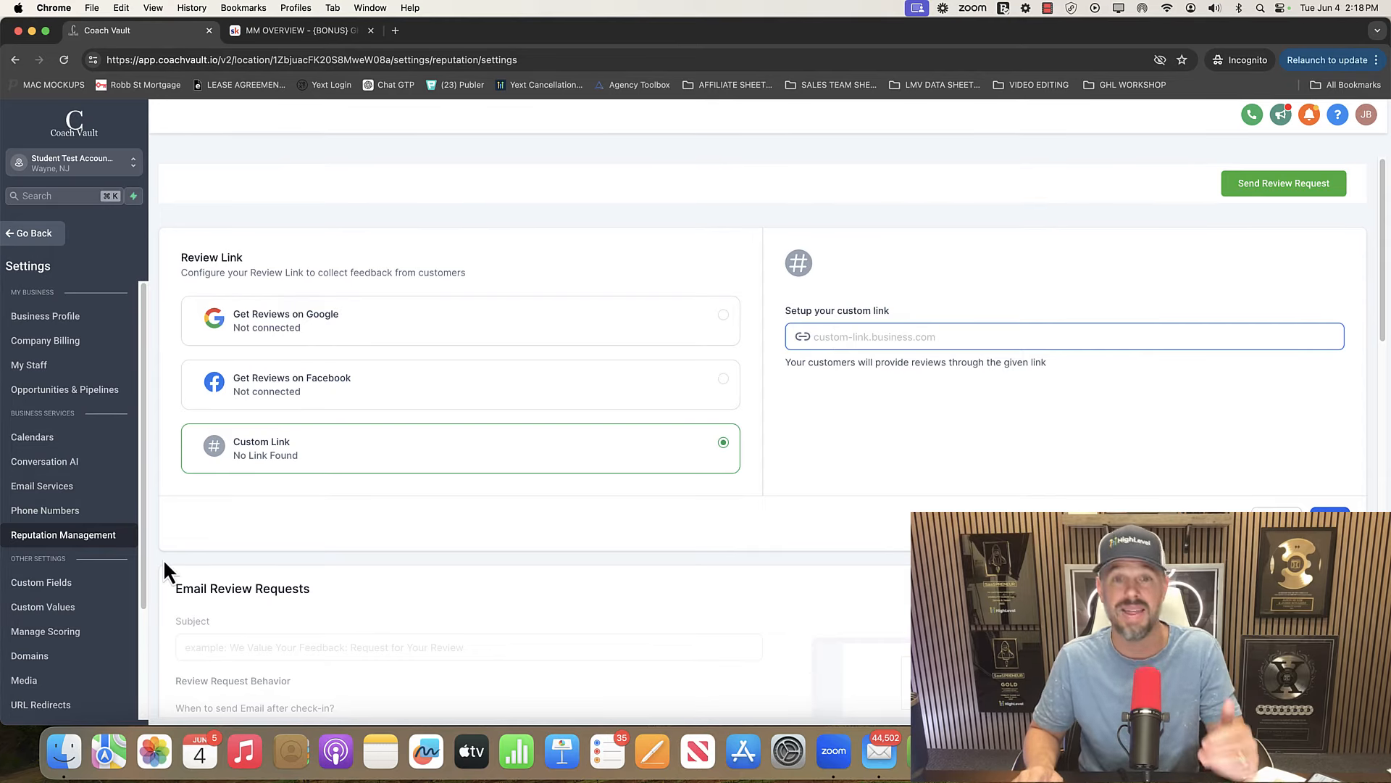
left_click(33, 590)
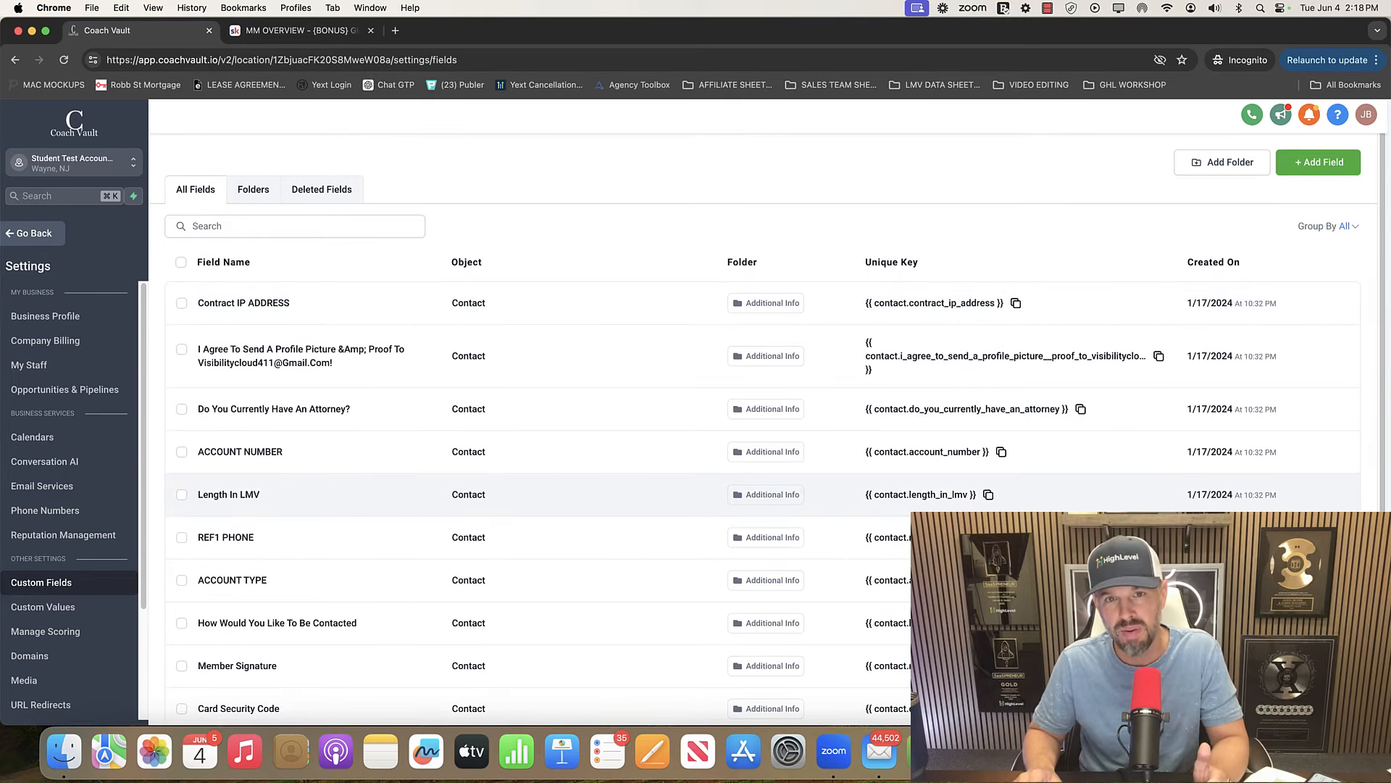
scroll(764, 426, "down", 2)
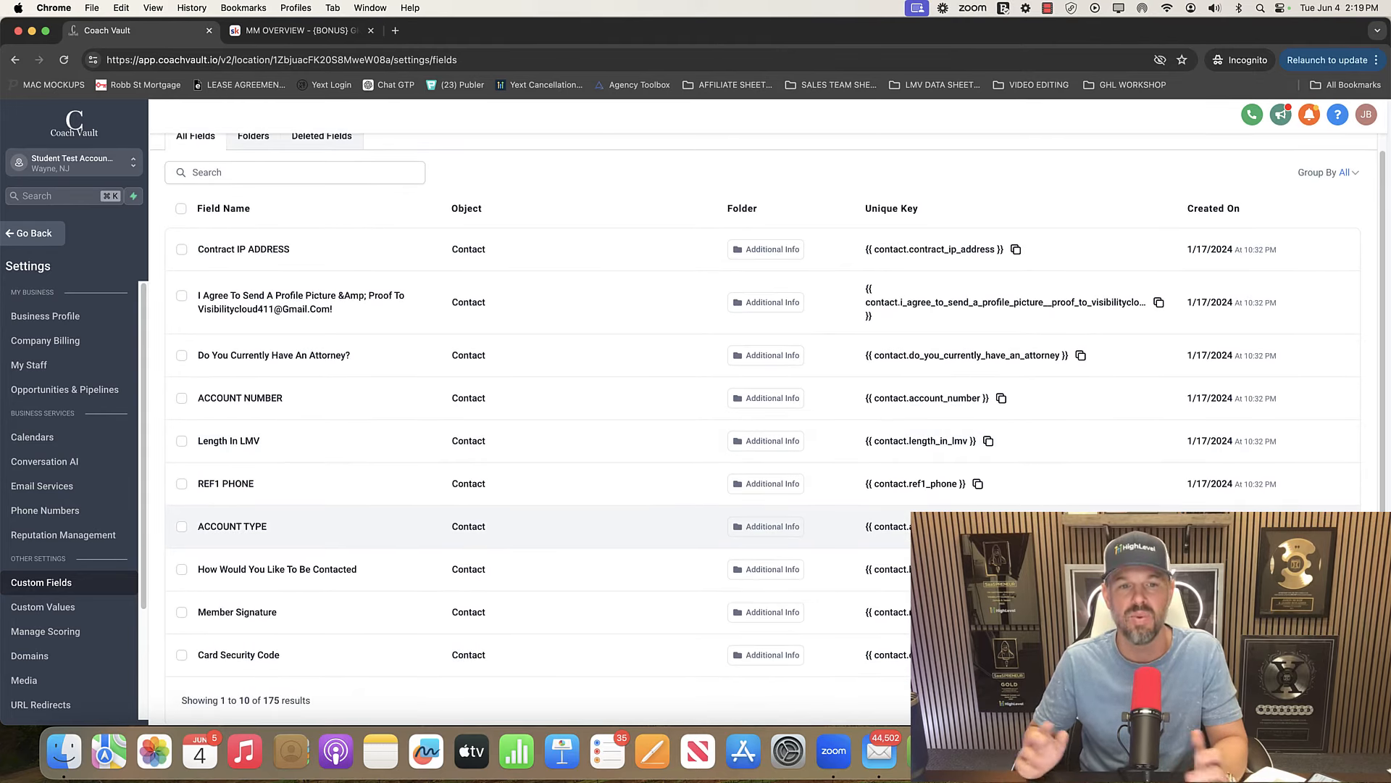
scroll(755, 394, "up", 2)
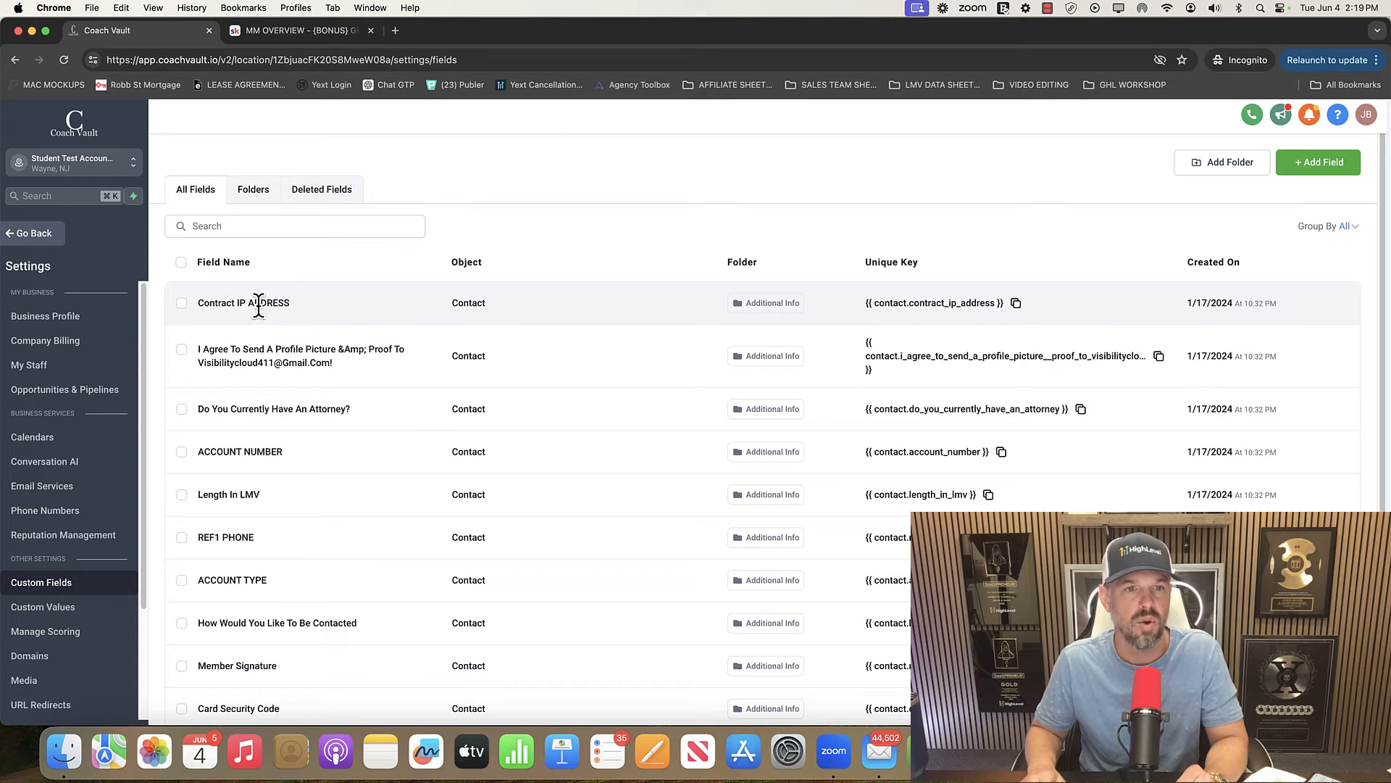
triple_click(259, 302)
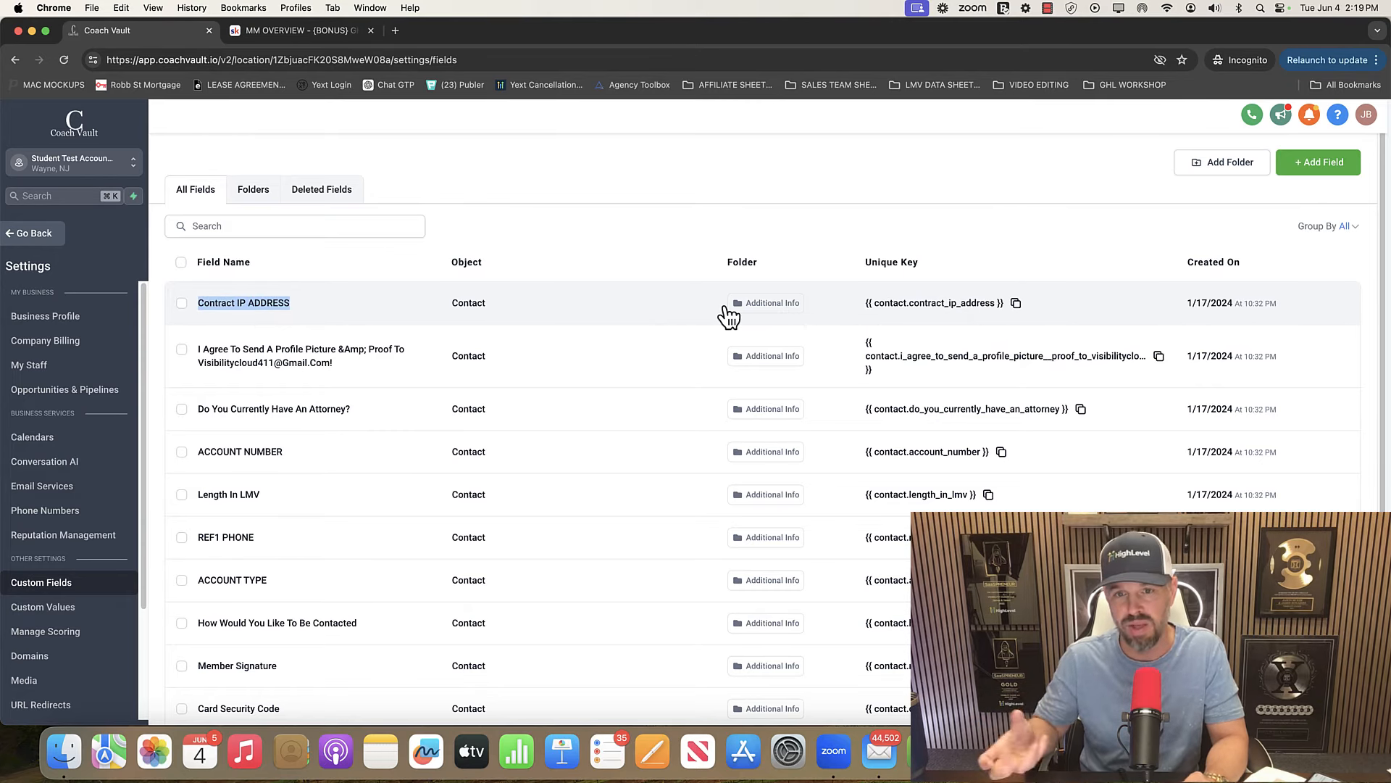
triple_click(259, 303)
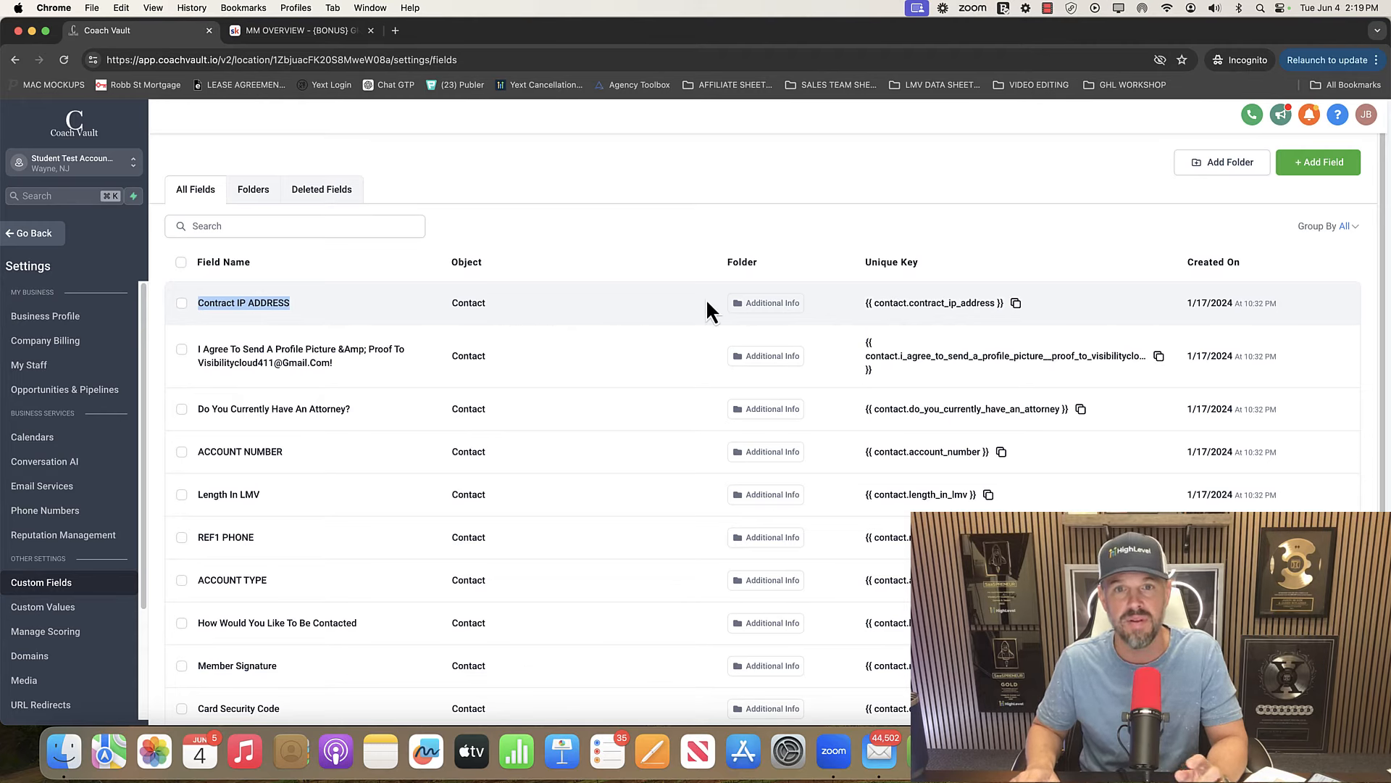
Set the Agency Name custom value to Visibility Cloud LLC in the Custom Values settings.
left_click(89, 609)
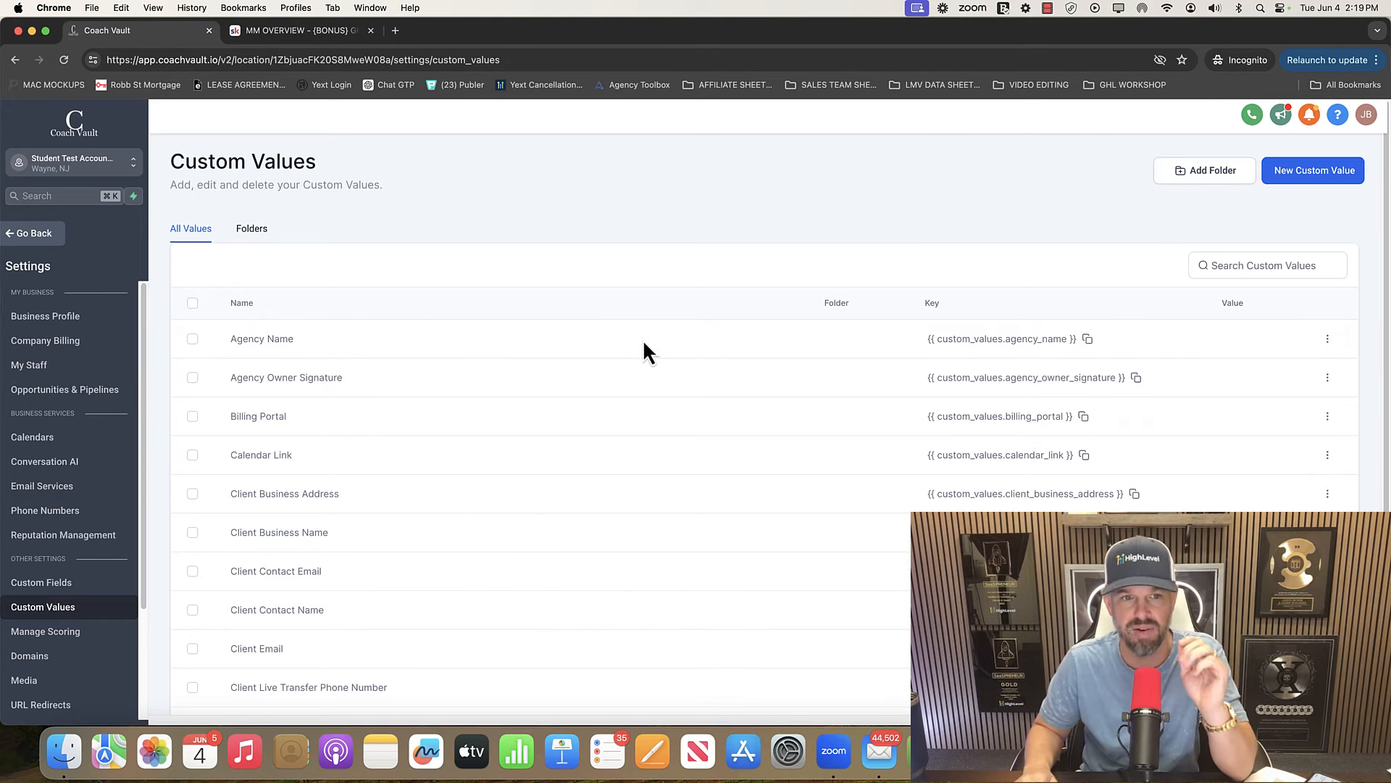
left_click(1328, 339)
left_click(1312, 383)
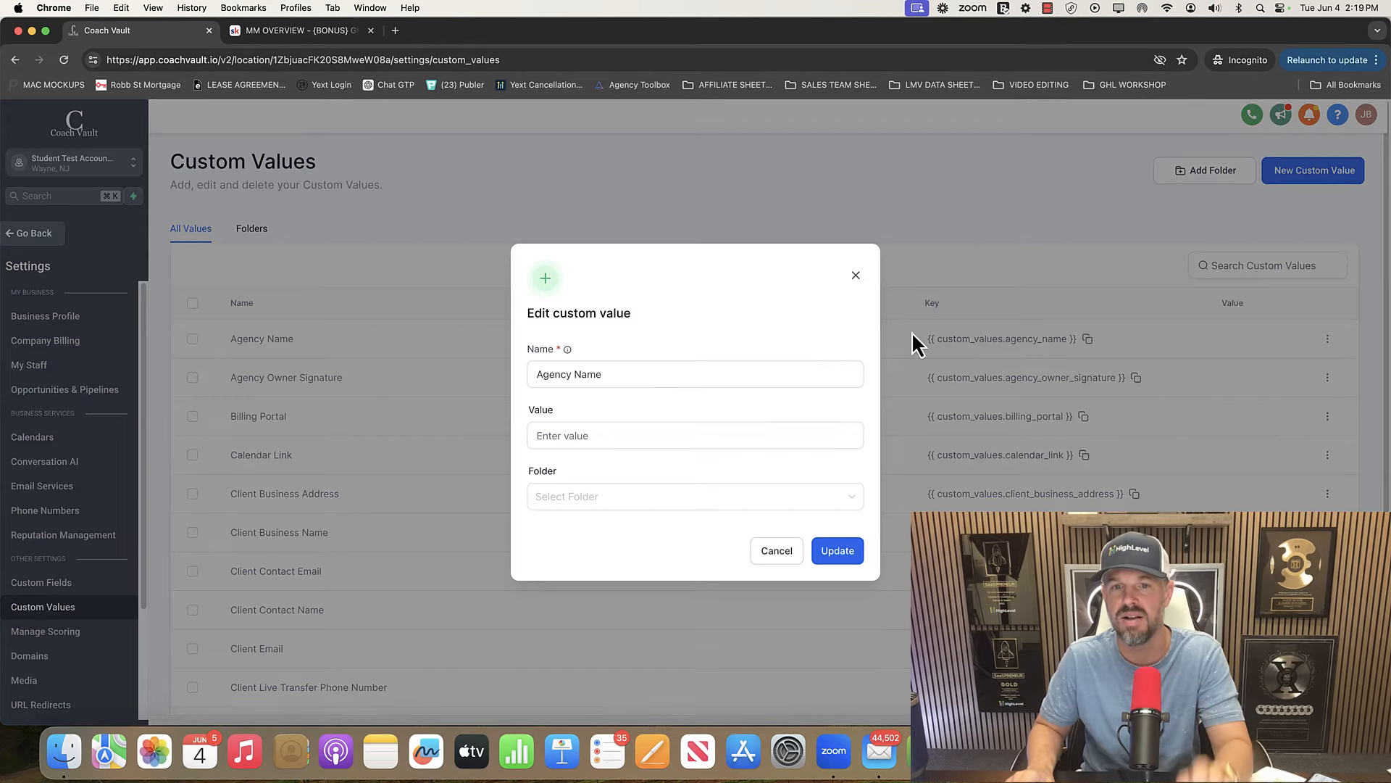
left_click(612, 438)
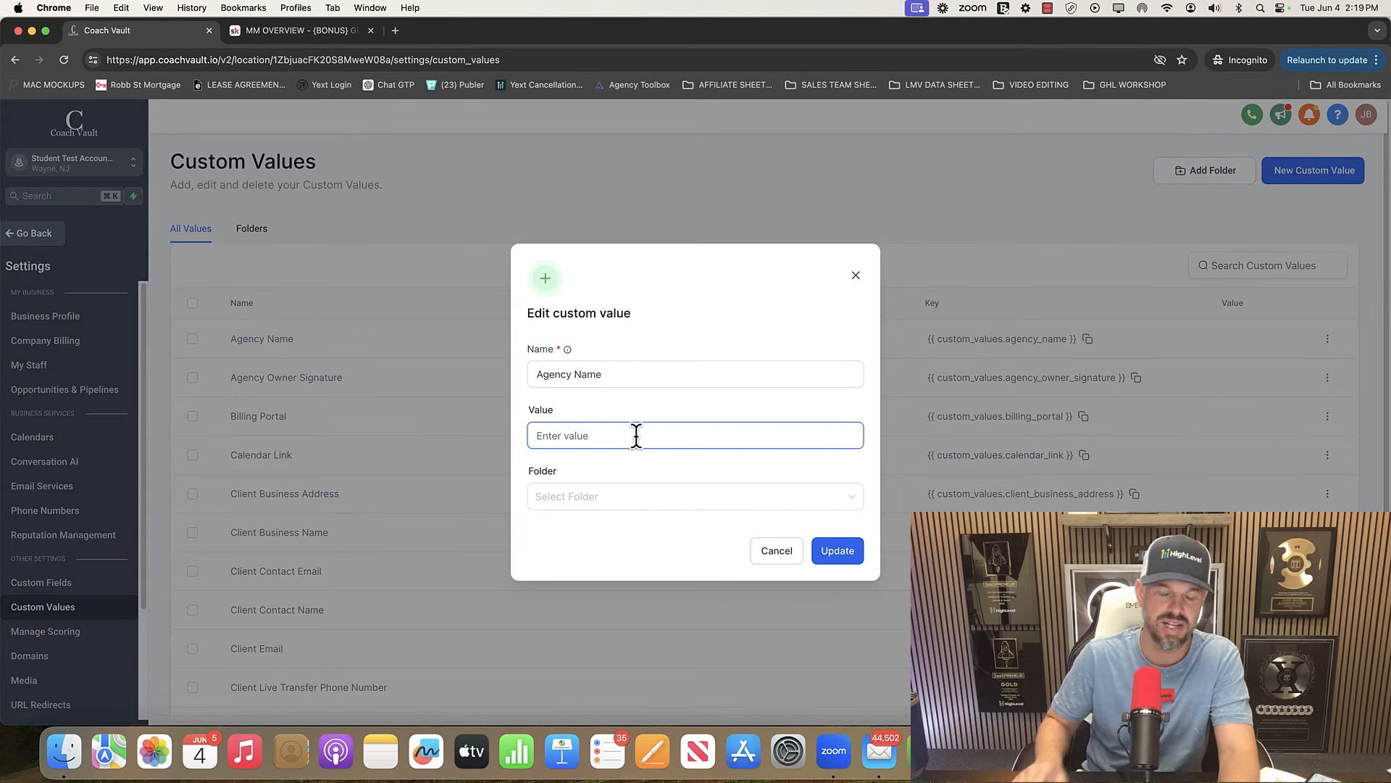
type("Visibi")
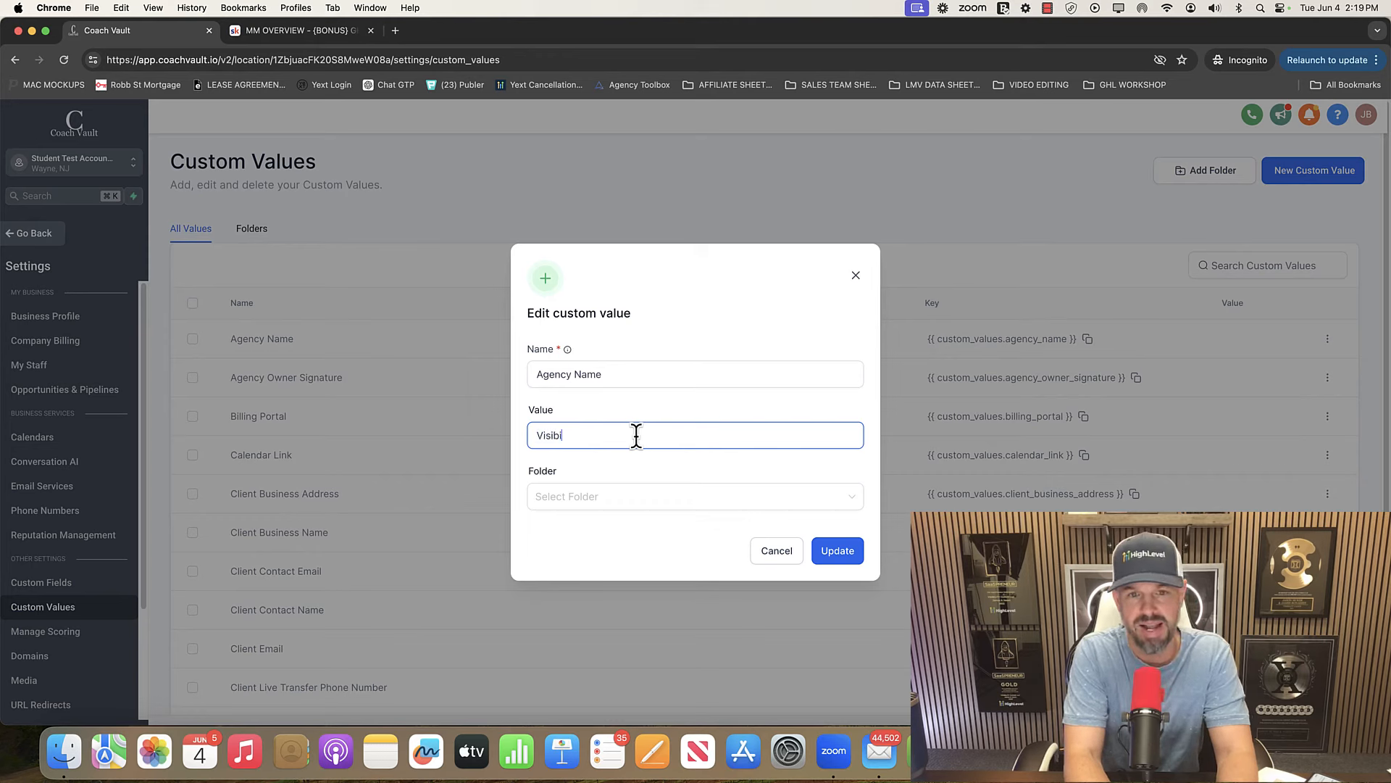
type("lity Cloud LLC")
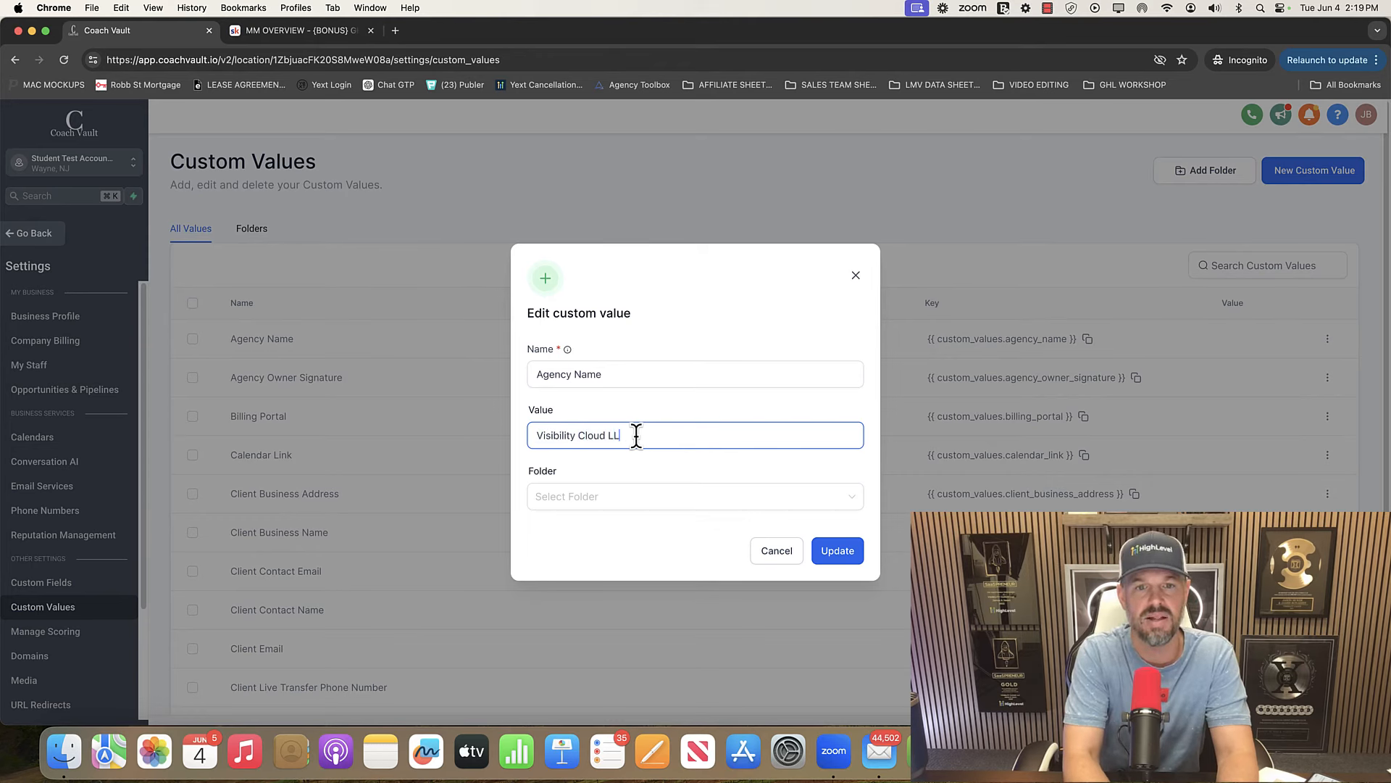
left_click(834, 552)
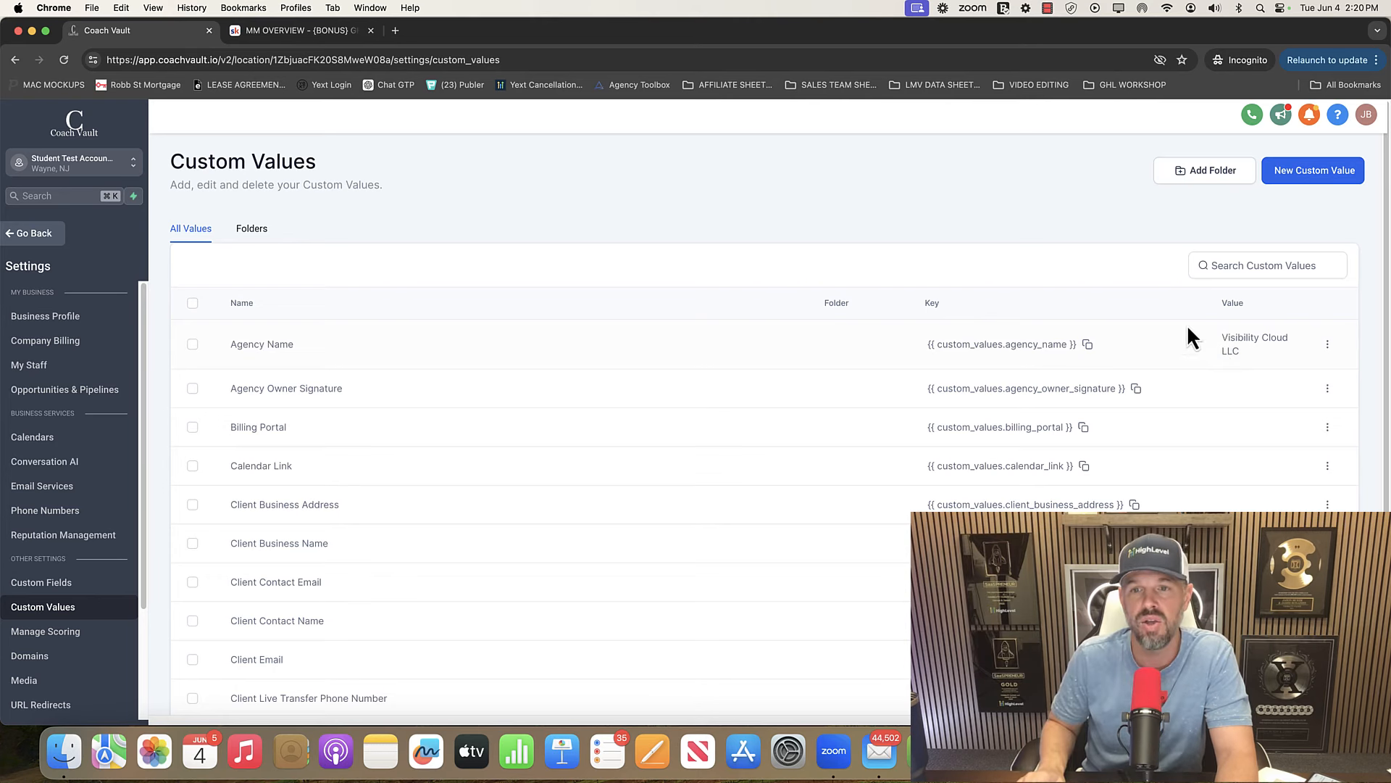
left_click(1022, 346)
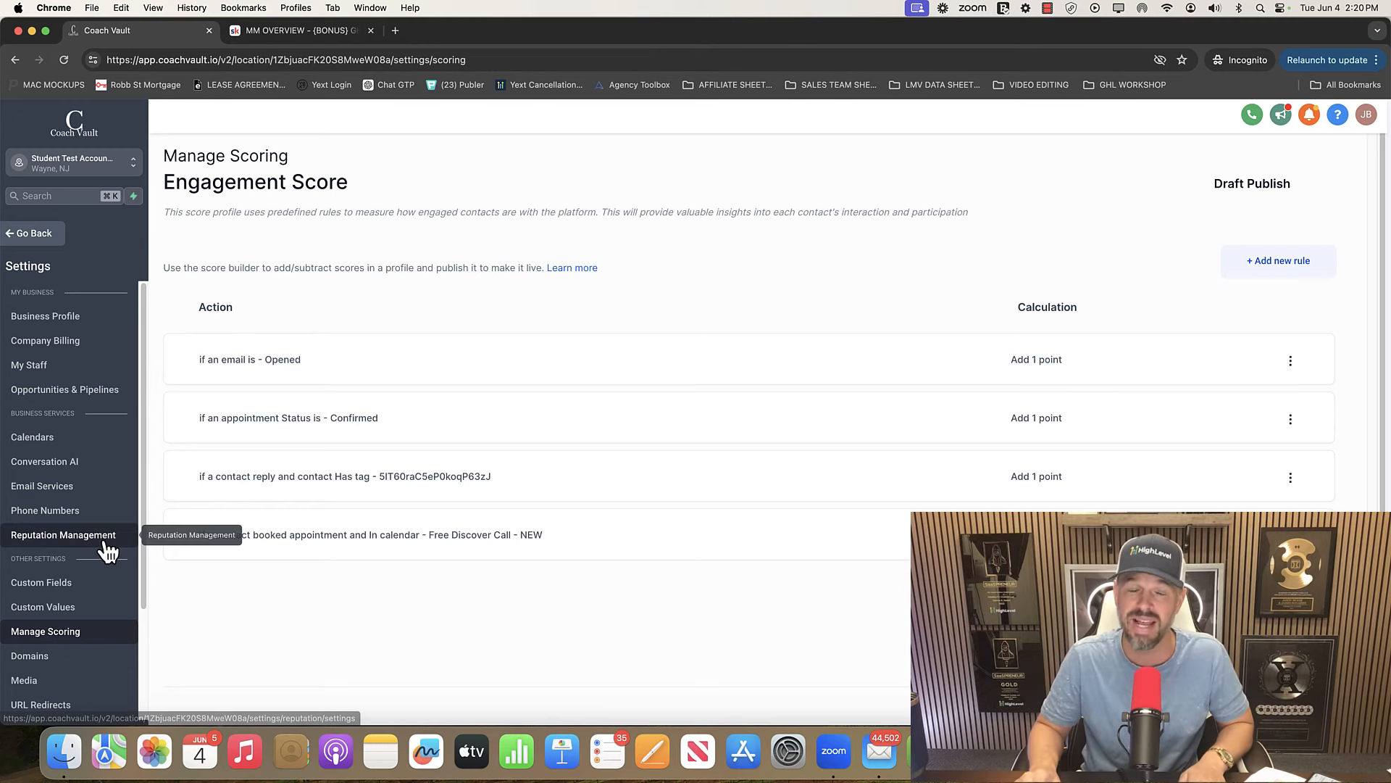
View the Domains, Media, URL Redirects and Integrations settings, including the connectable accounts down to Printful.
scroll(102, 550, "down", 5)
left_click(30, 511)
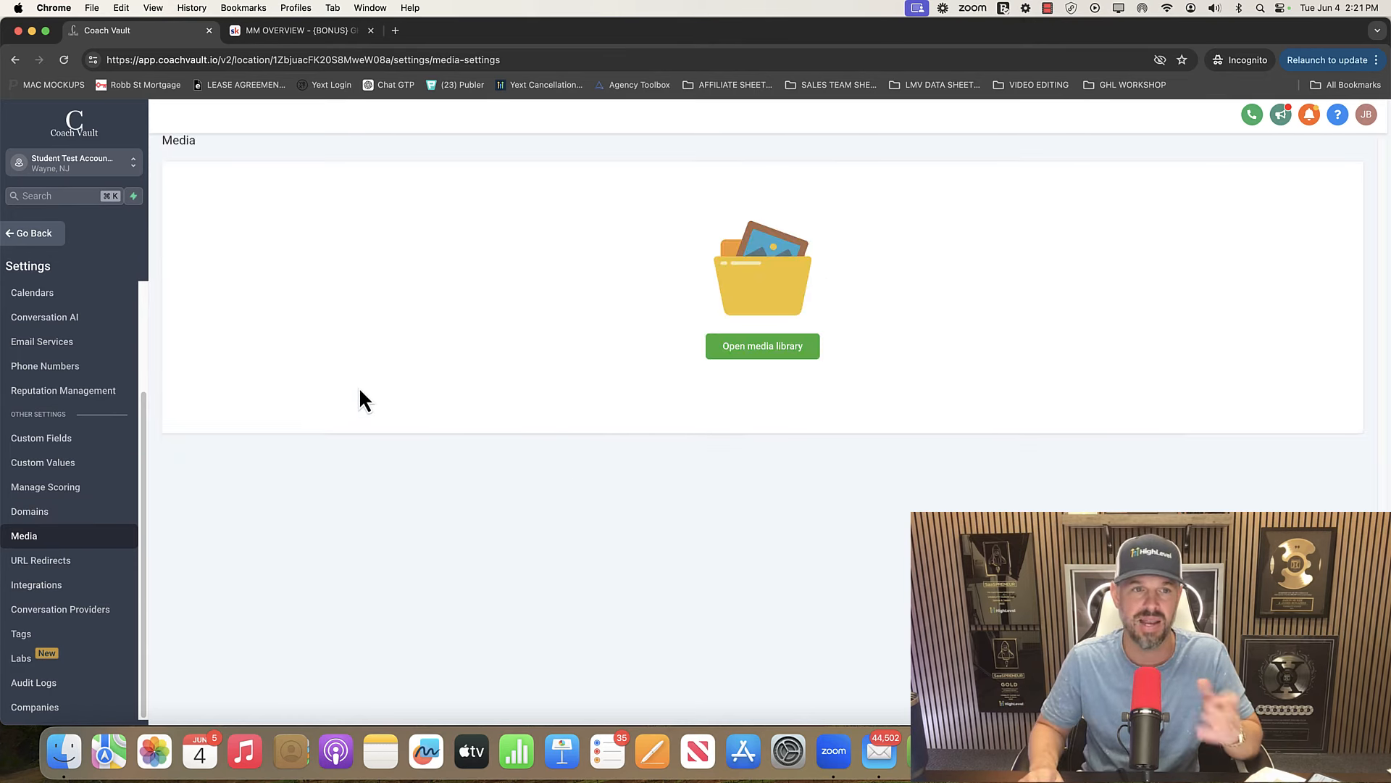
left_click(50, 569)
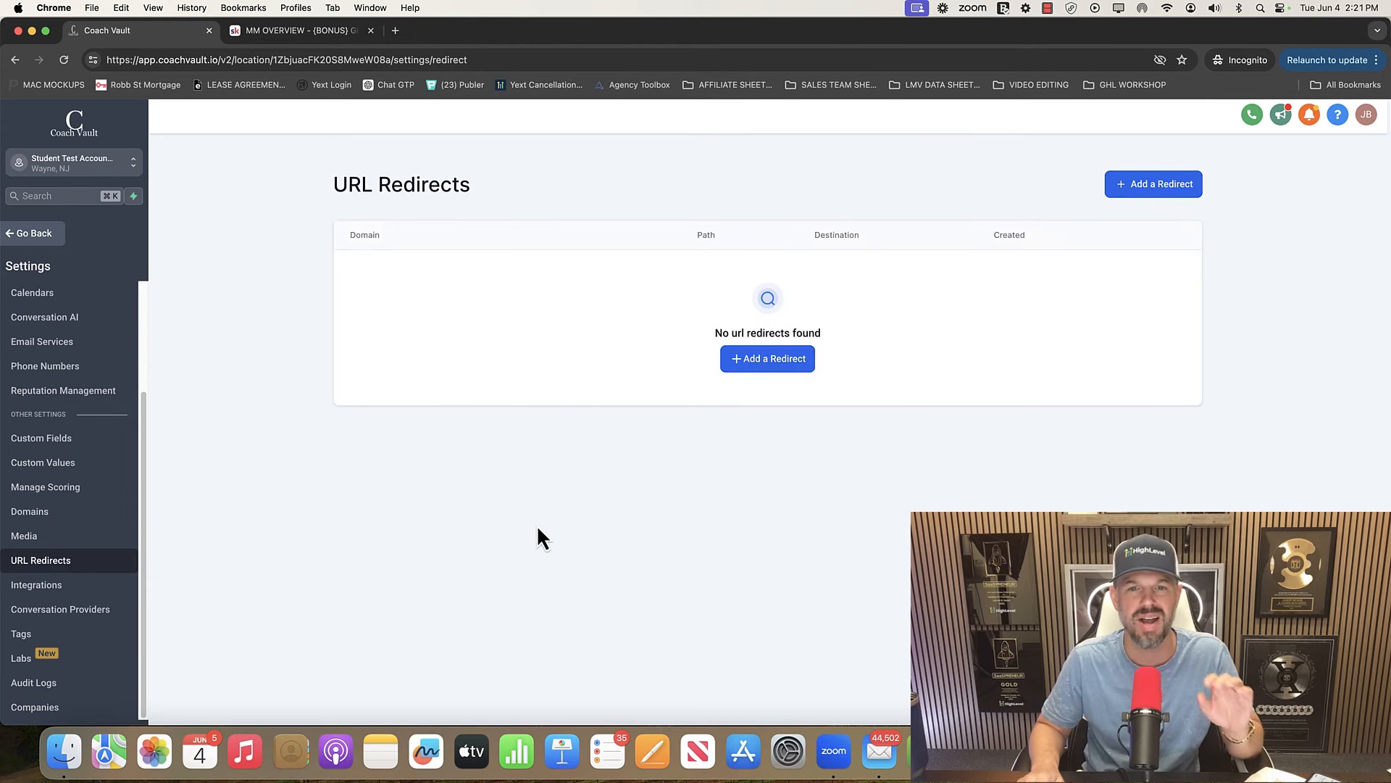
left_click(50, 594)
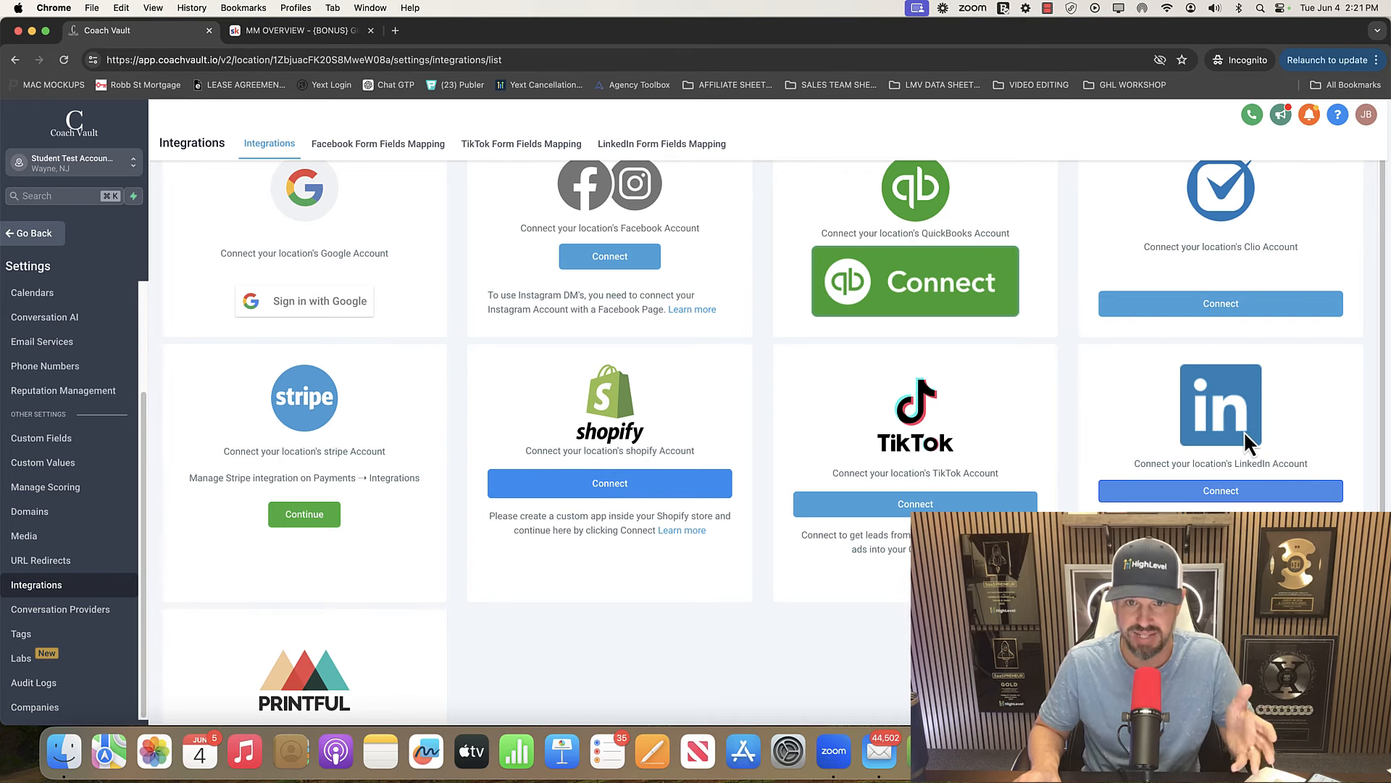
scroll(684, 592, "down", 3)
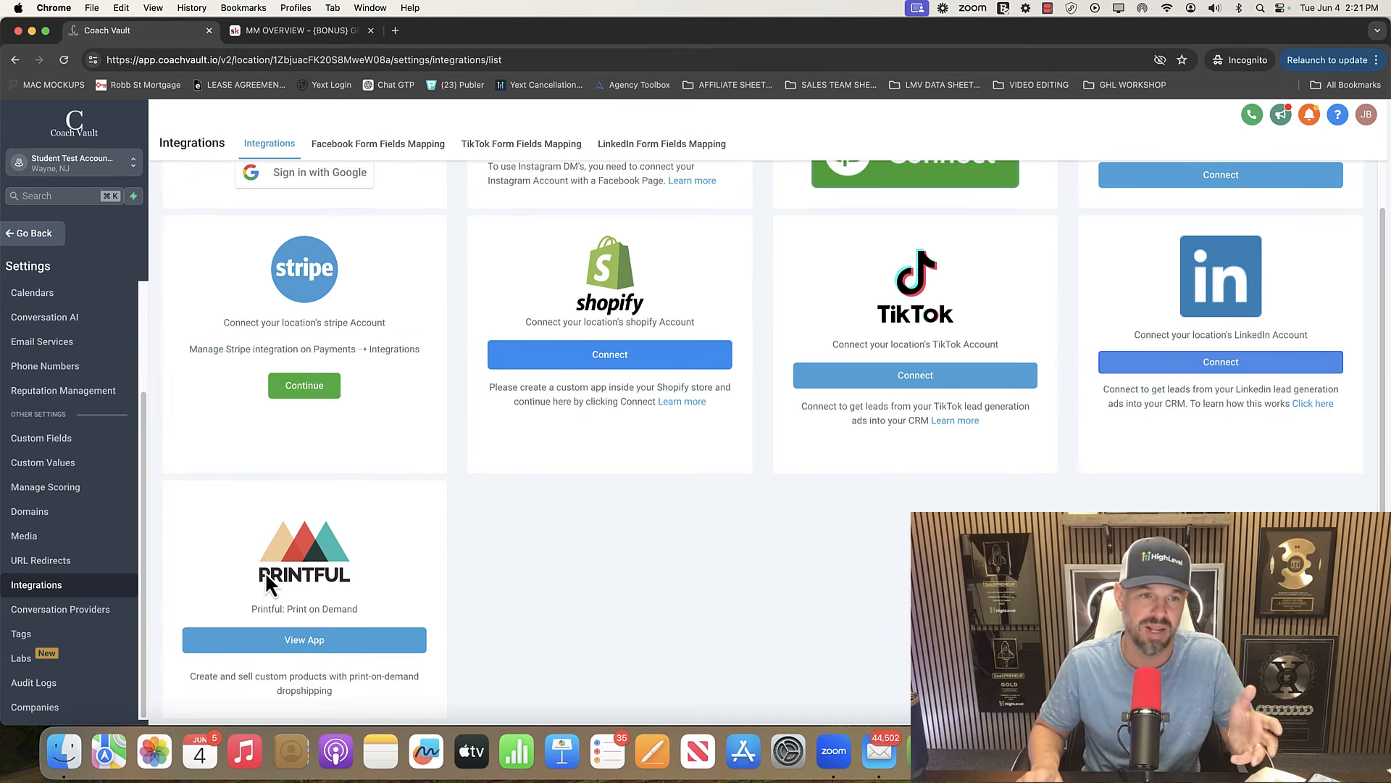
View the Tags, Labs beta features, Audit Logs and Companies settings, and return to the sub-account dashboard.
left_click(25, 633)
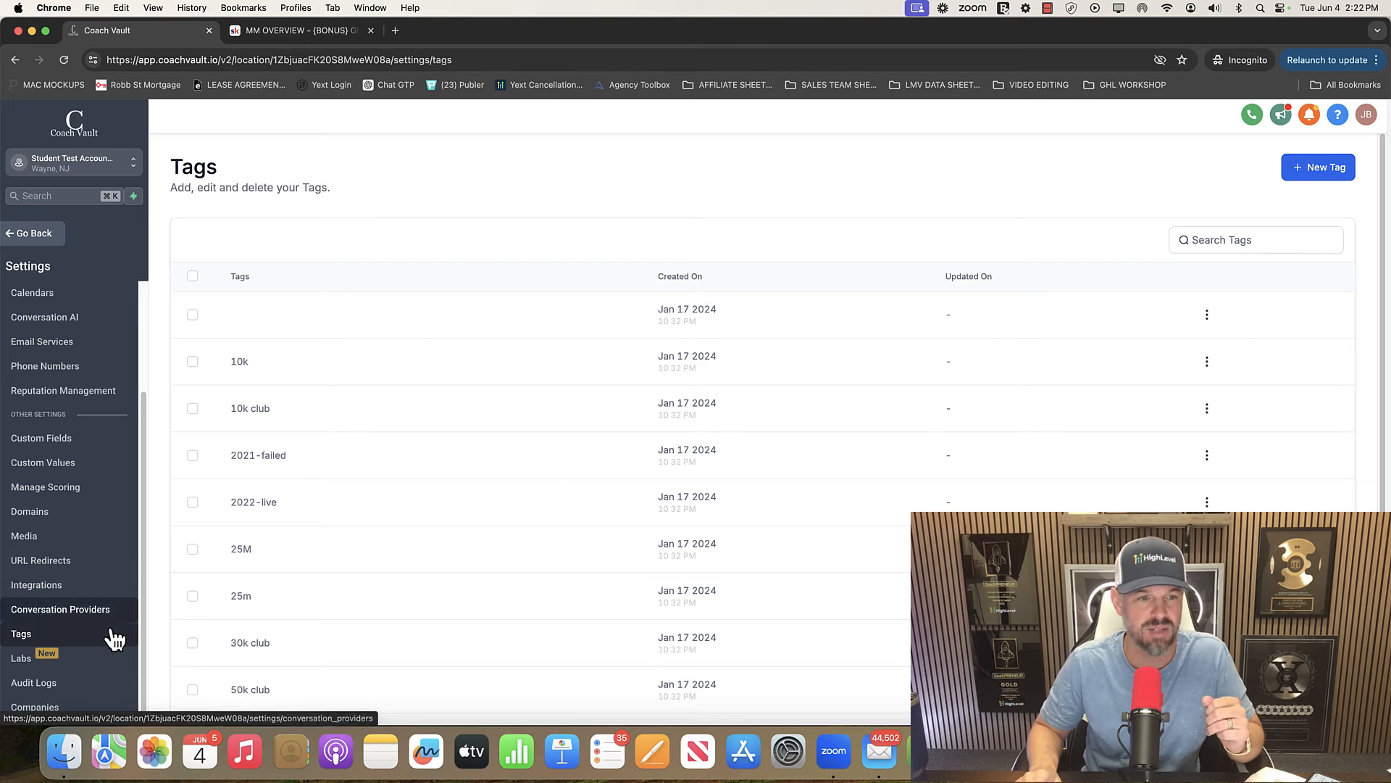
left_click(21, 660)
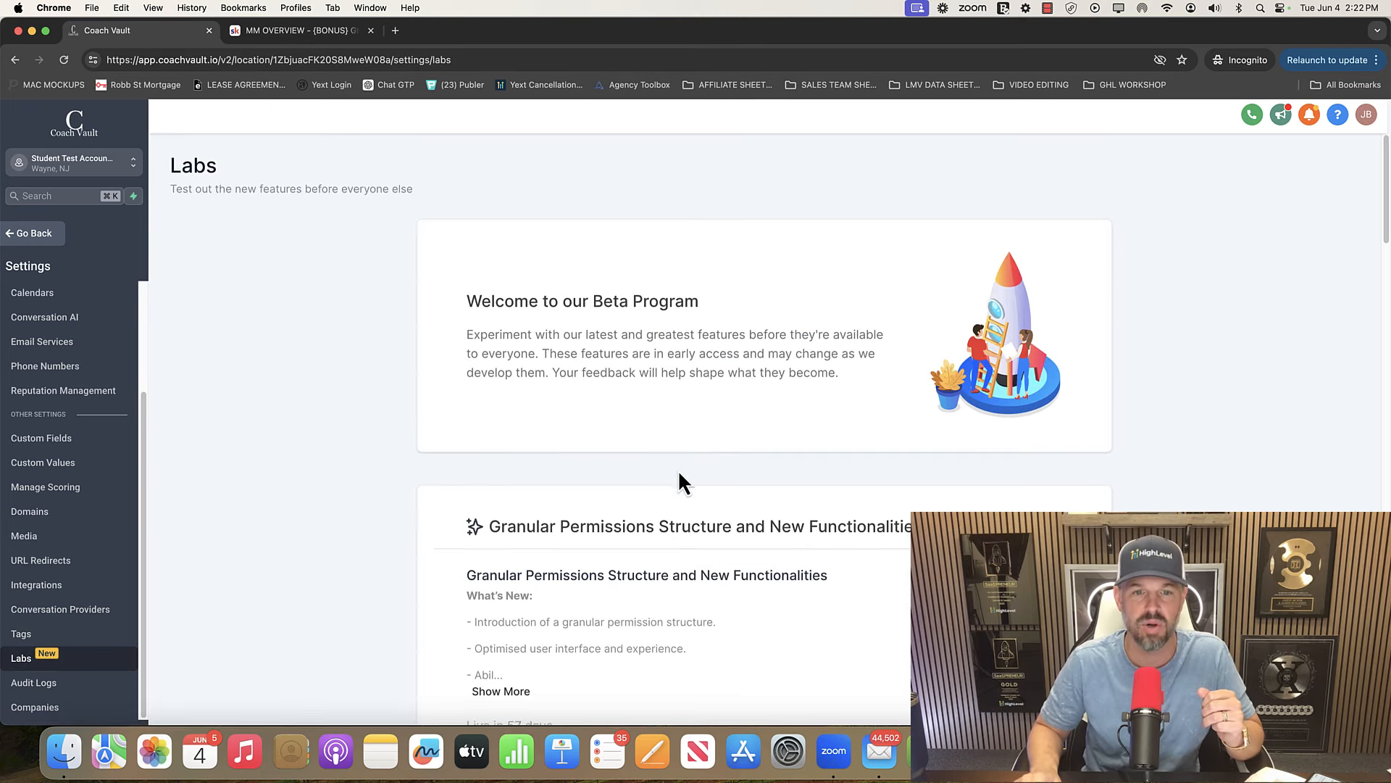
scroll(680, 476, "down", 20)
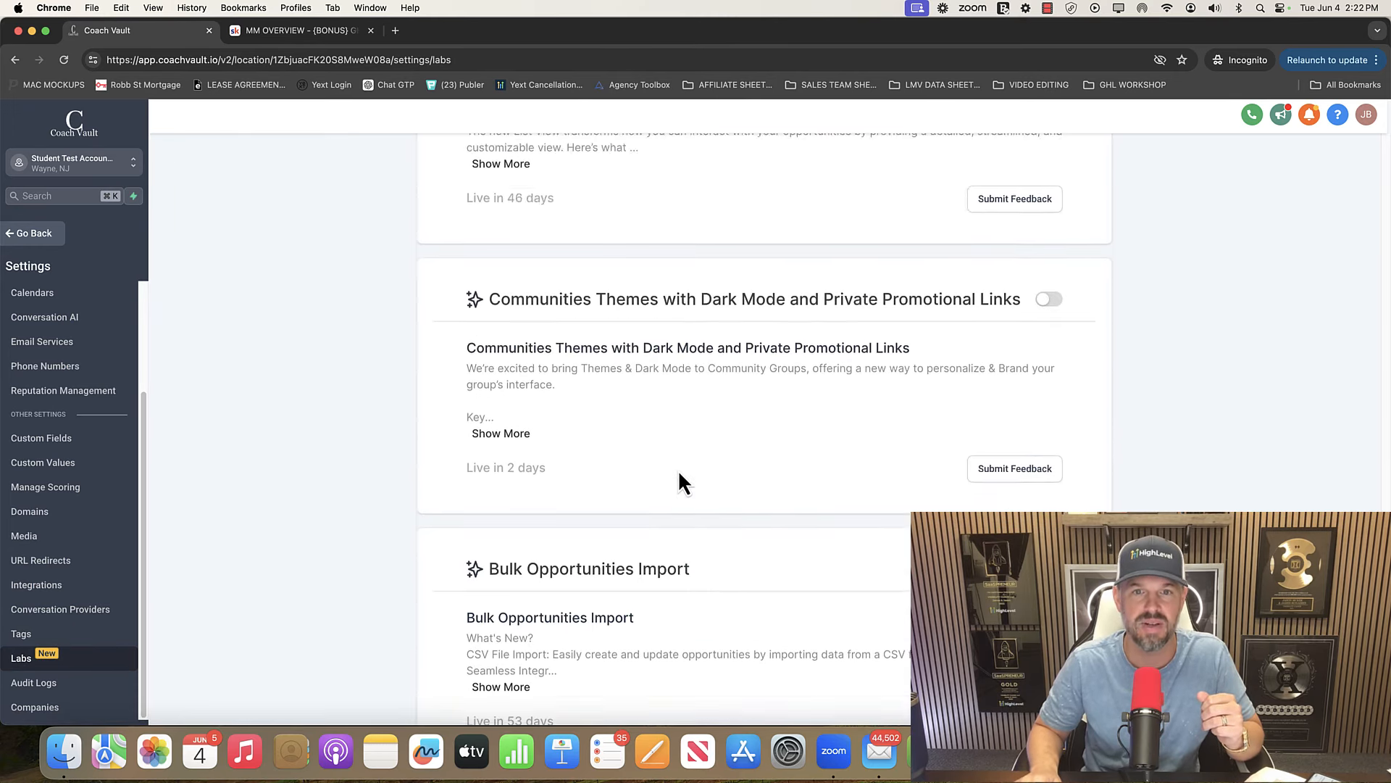
scroll(680, 479, "up", 20)
scroll(679, 481, "up", 15)
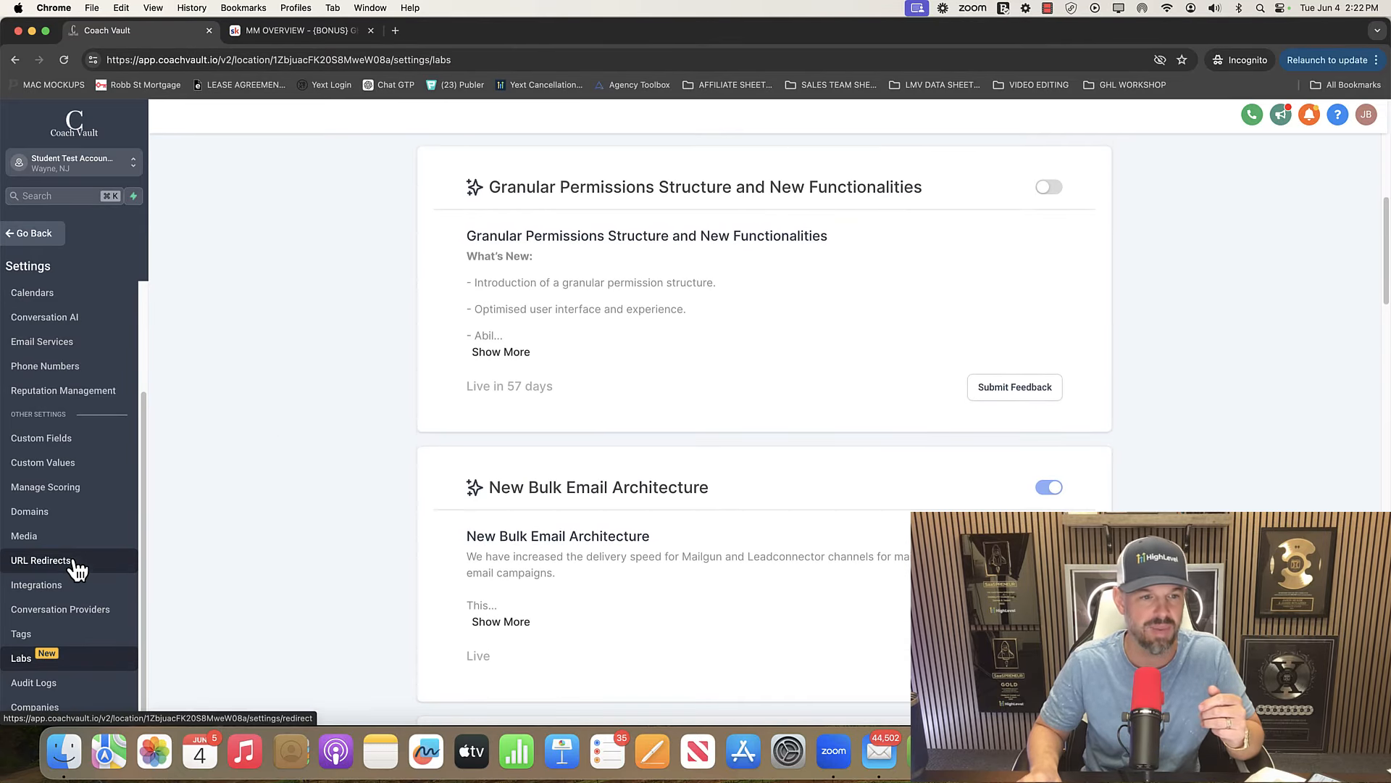
left_click(26, 684)
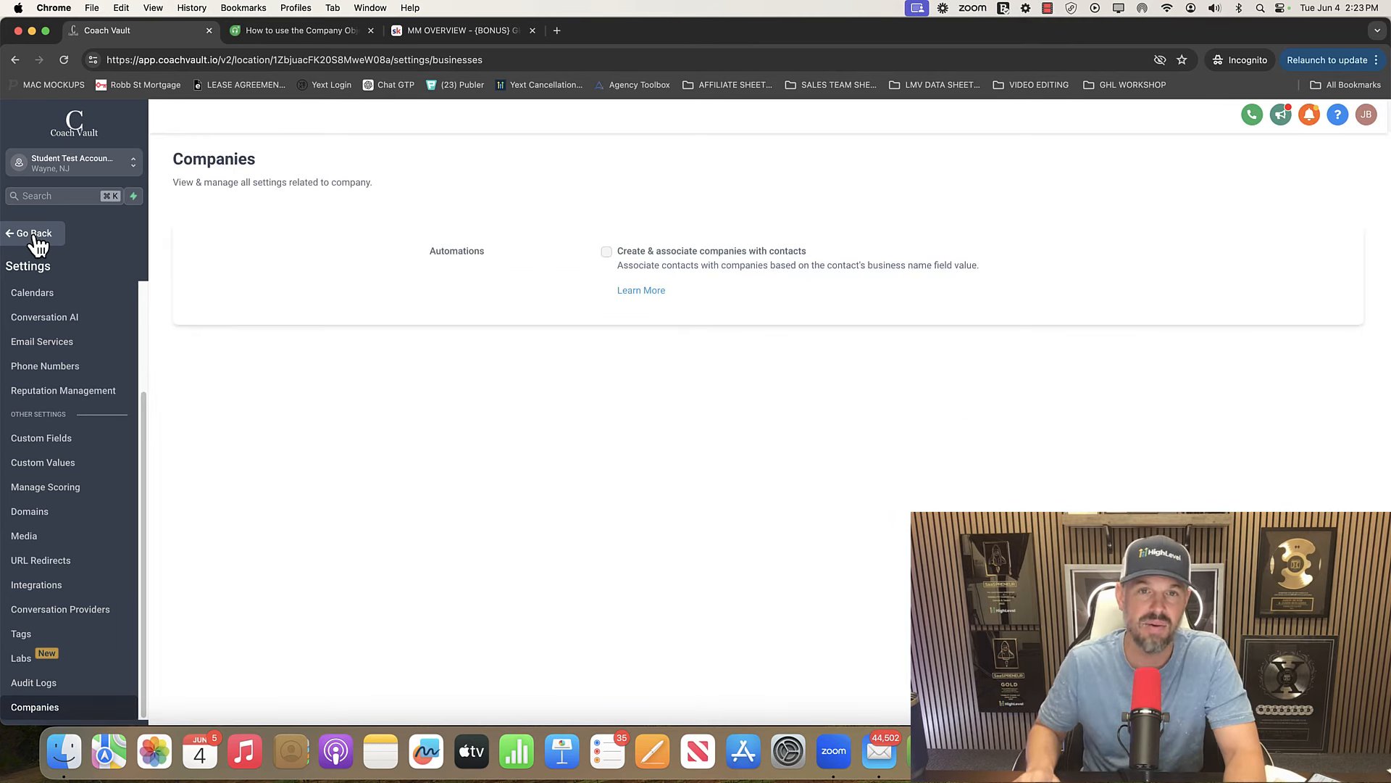
left_click(31, 233)
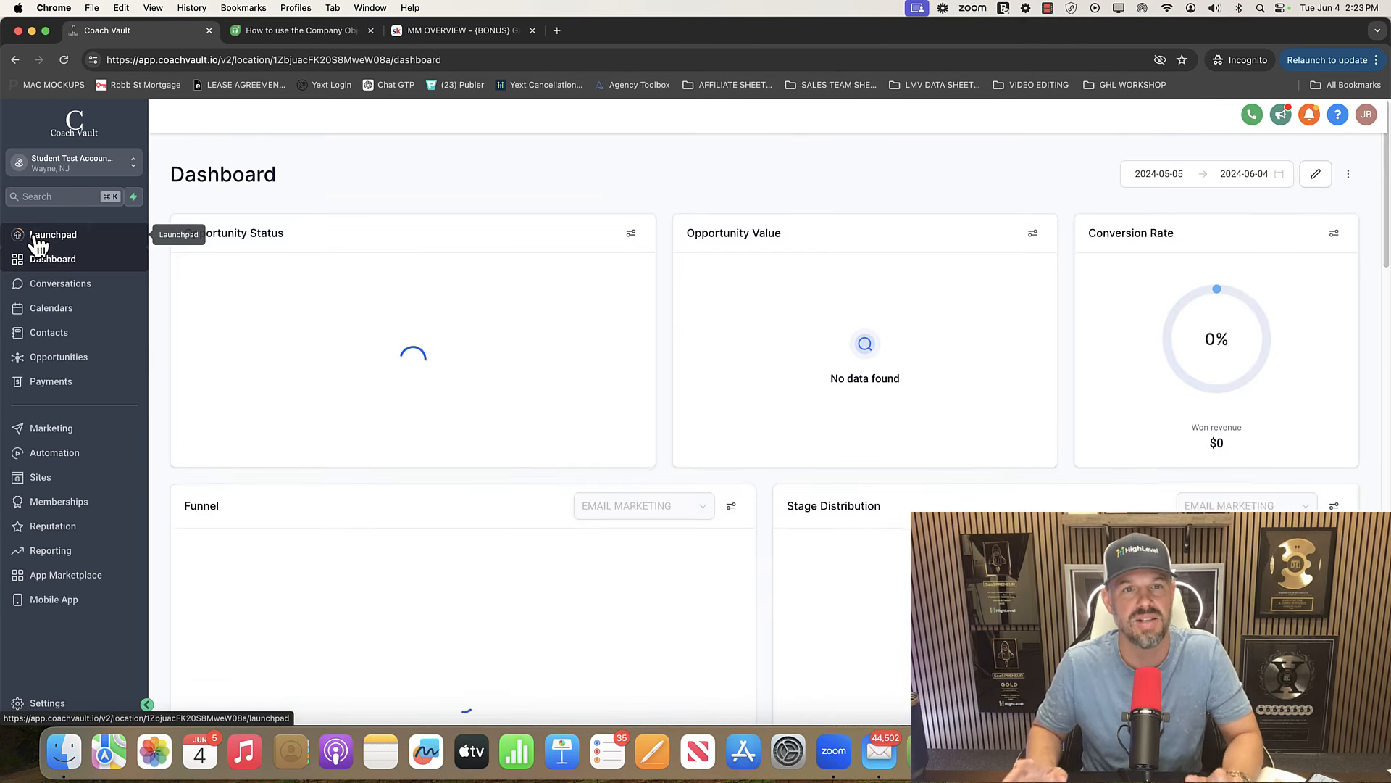
Switch to the Skool GHL Mastery Course and collapse its GHL - FULL OVERVIEW and GHL - PREREQUISITE TRAINING sections.
left_click(474, 32)
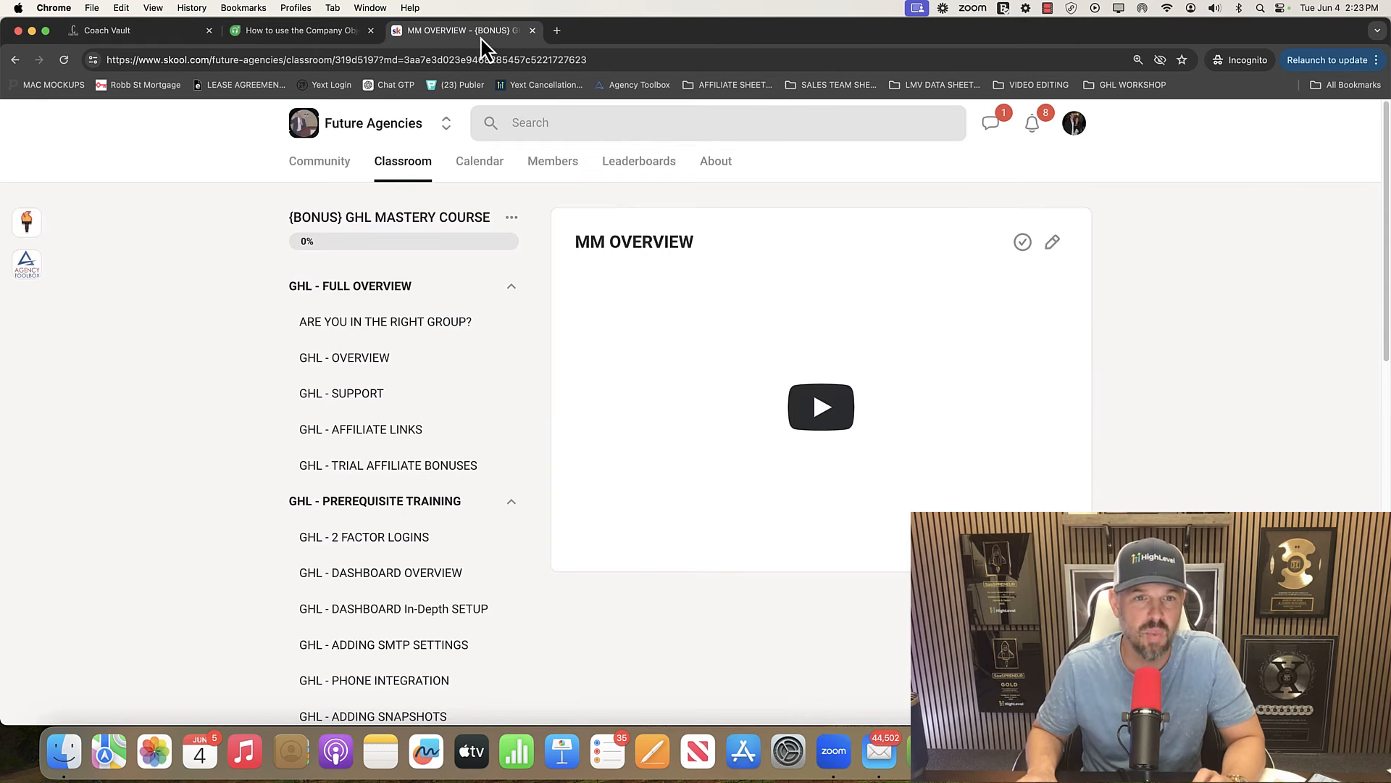
left_click(383, 287)
left_click(376, 323)
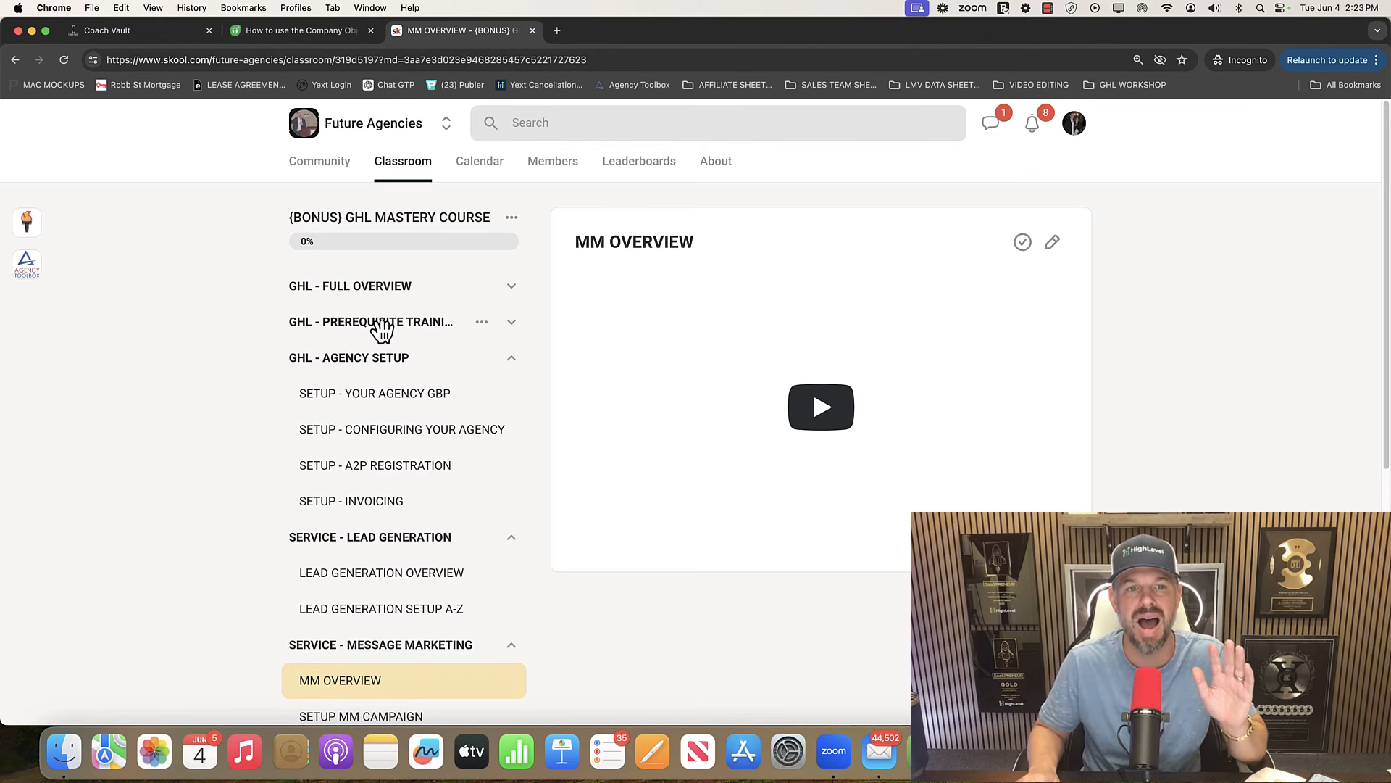
Collapse the remaining course sections, from GHL - AGENCY SETUP through BONUS - IN DEPTH TRAININGS.
left_click(369, 375)
left_click(366, 406)
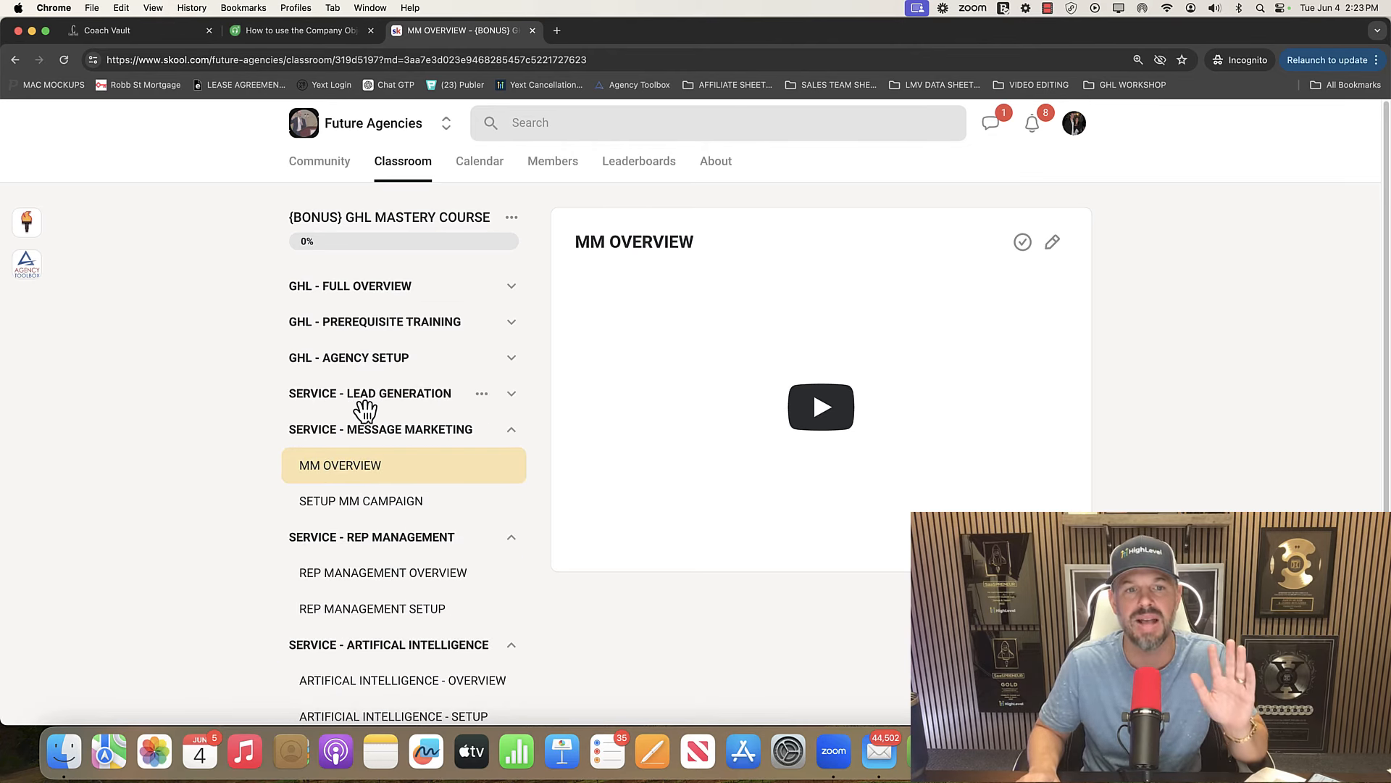
left_click(370, 443)
left_click(368, 470)
left_click(372, 503)
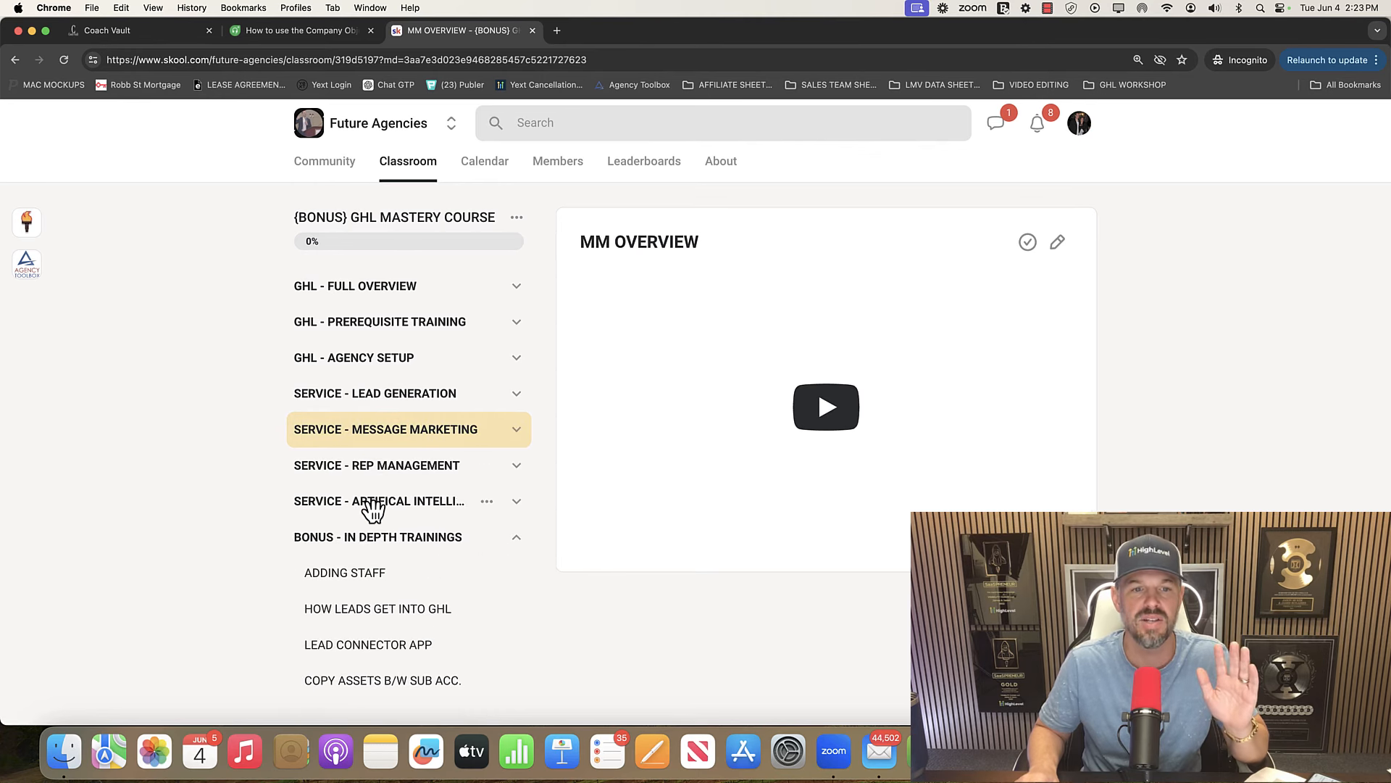
left_click(372, 545)
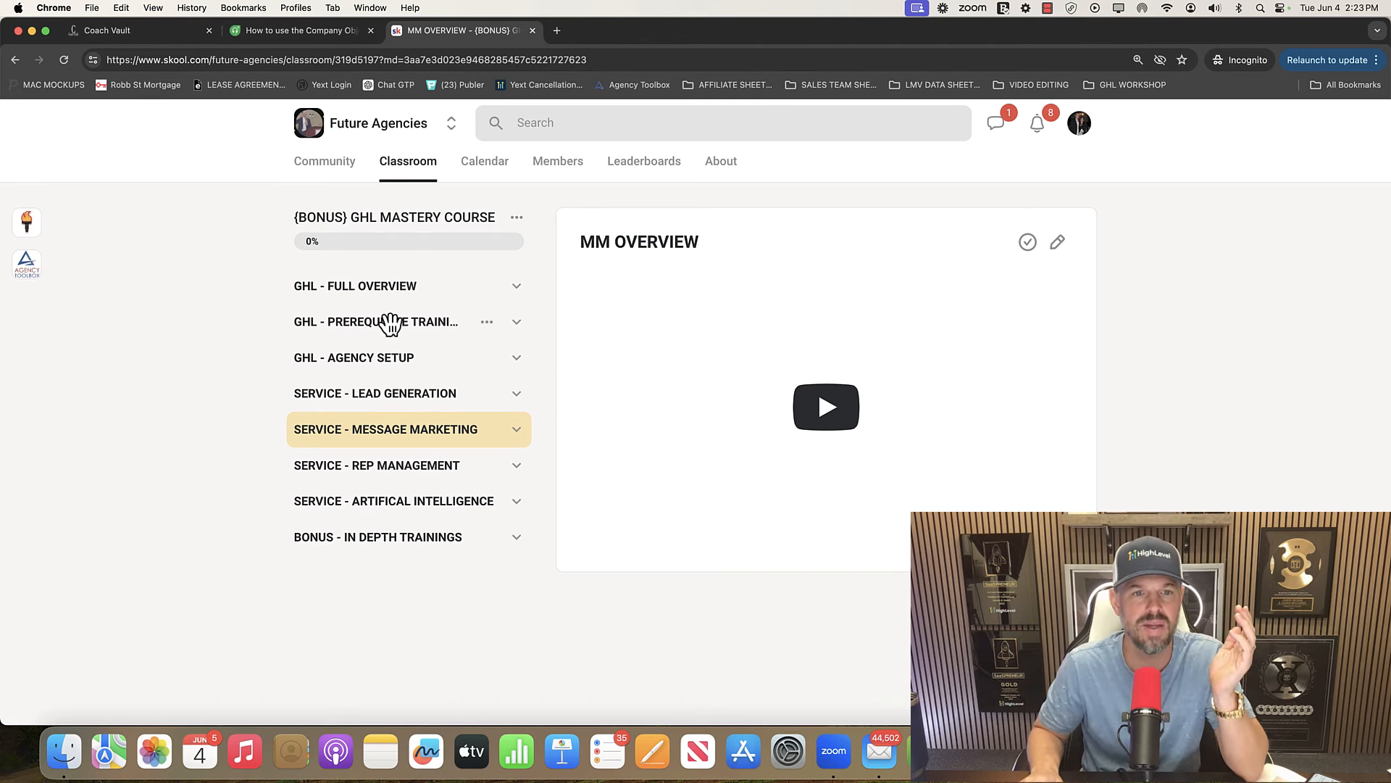
View the lessons listed under GHL - FULL OVERVIEW, GHL - PREREQUISITE TRAINING and GHL - AGENCY SETUP.
left_click(385, 290)
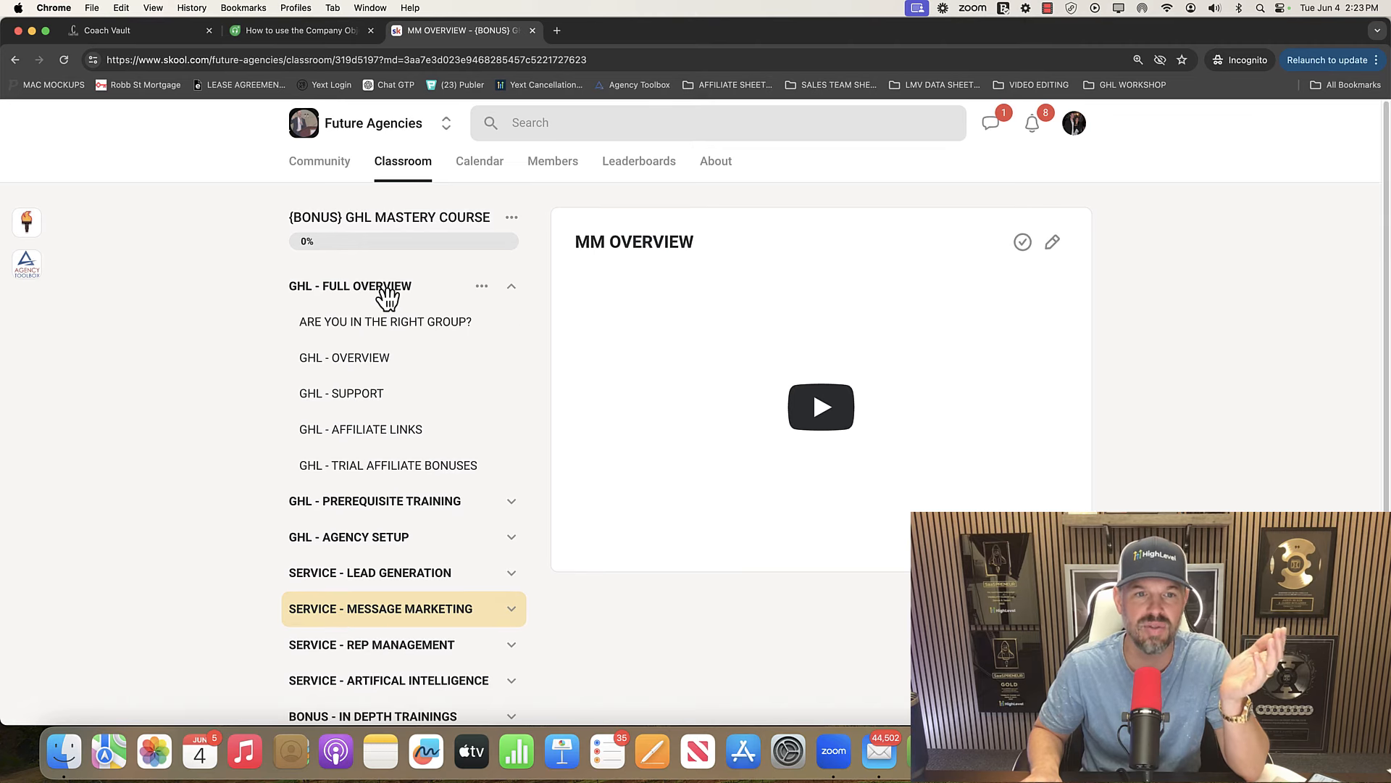
left_click(388, 502)
scroll(391, 505, "down", 4)
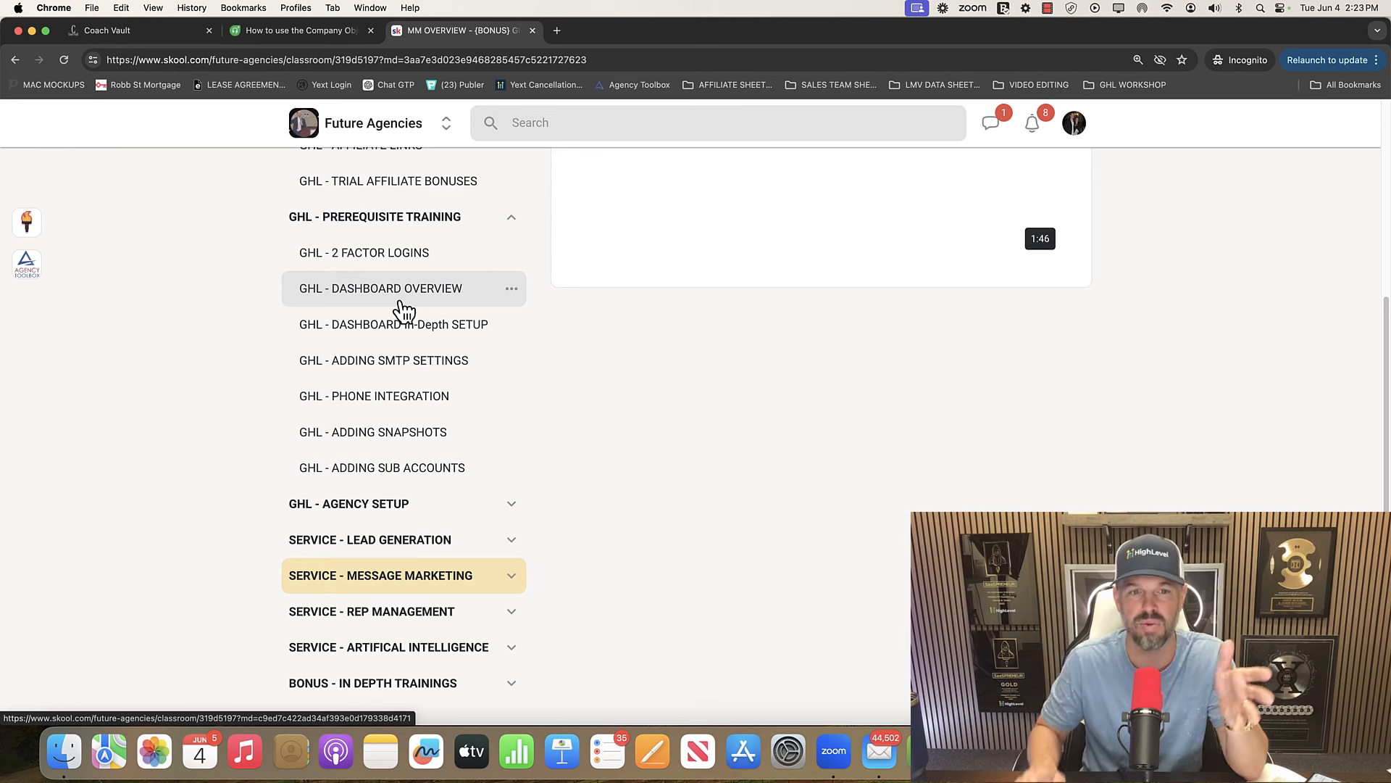
left_click(395, 511)
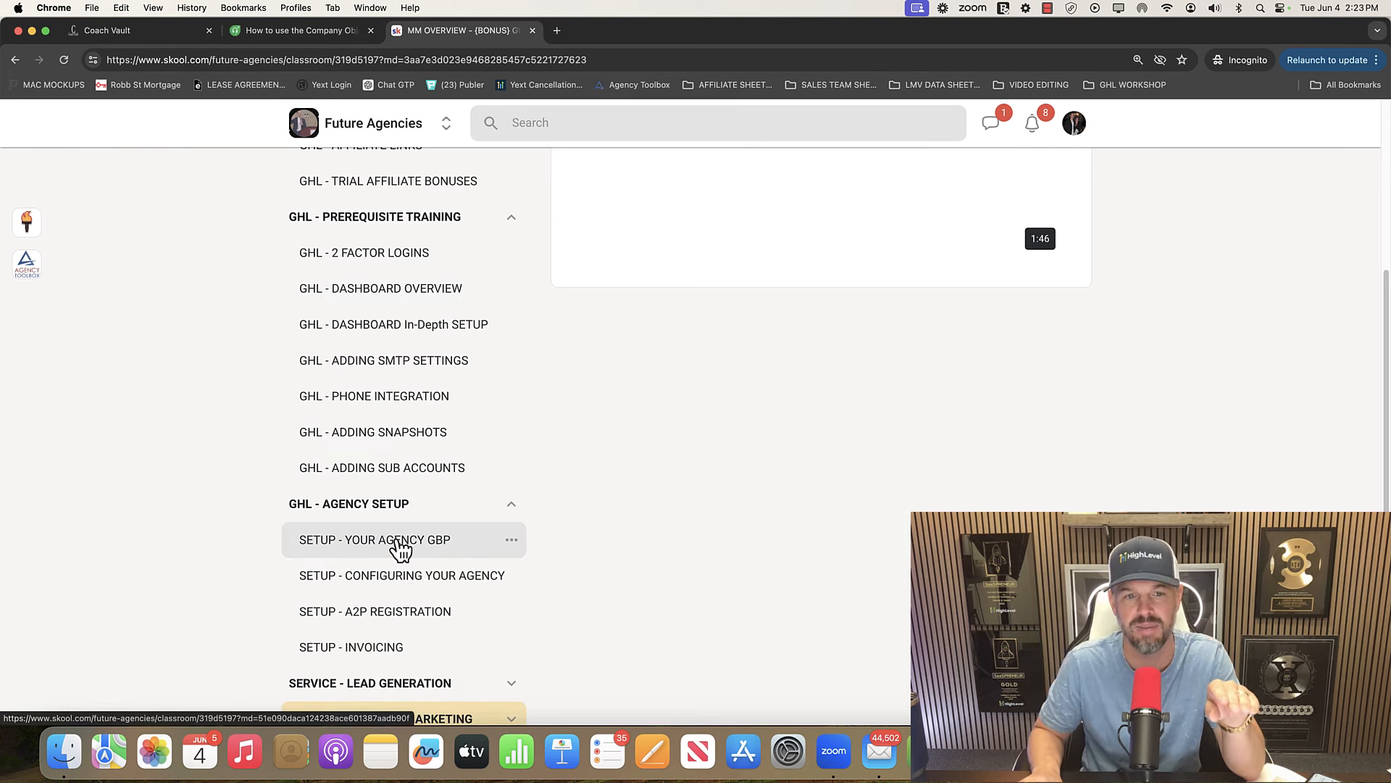
scroll(398, 543, "down", 3)
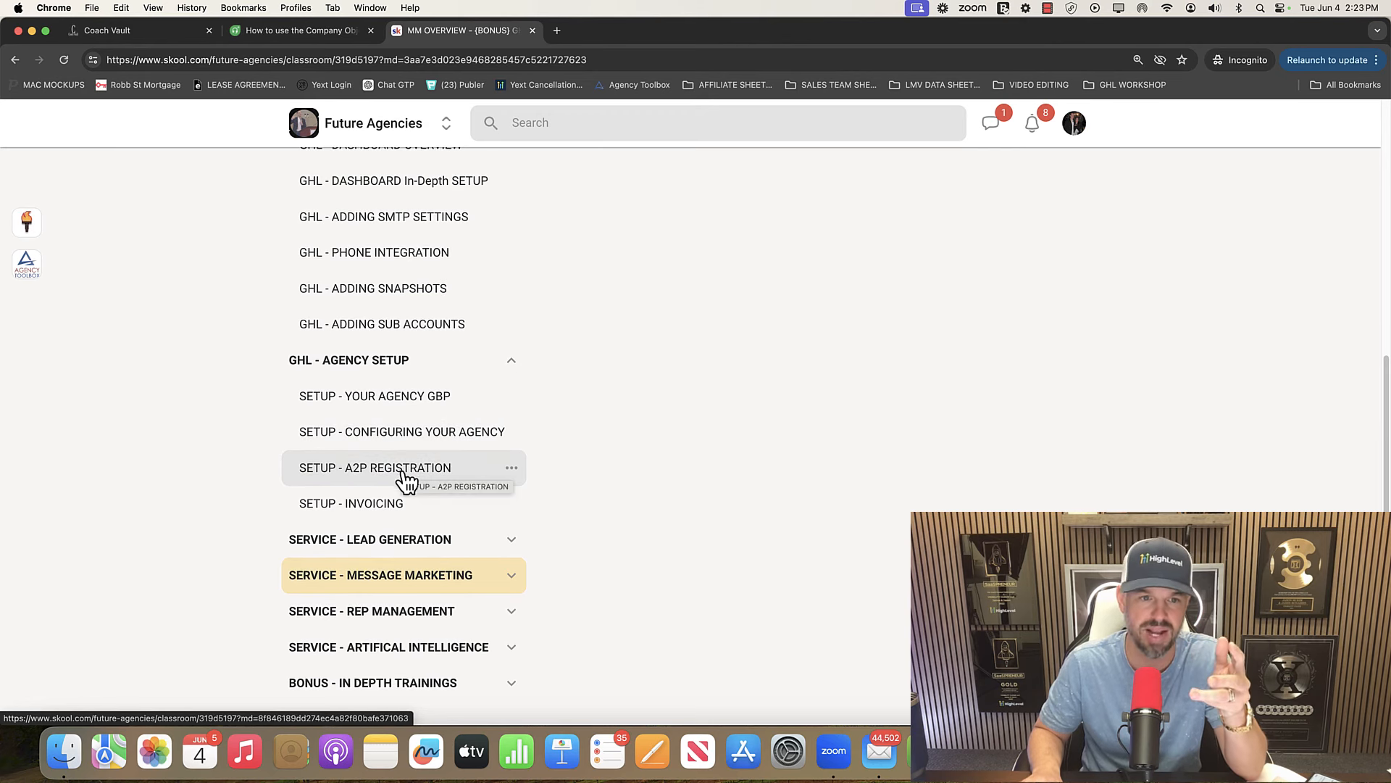
View the LEAD GENERATION OVERVIEW and LEAD GENERATION SETUP A-Z lessons, including the setup lesson's timestamped chapter list.
left_click(391, 406)
left_click(389, 433)
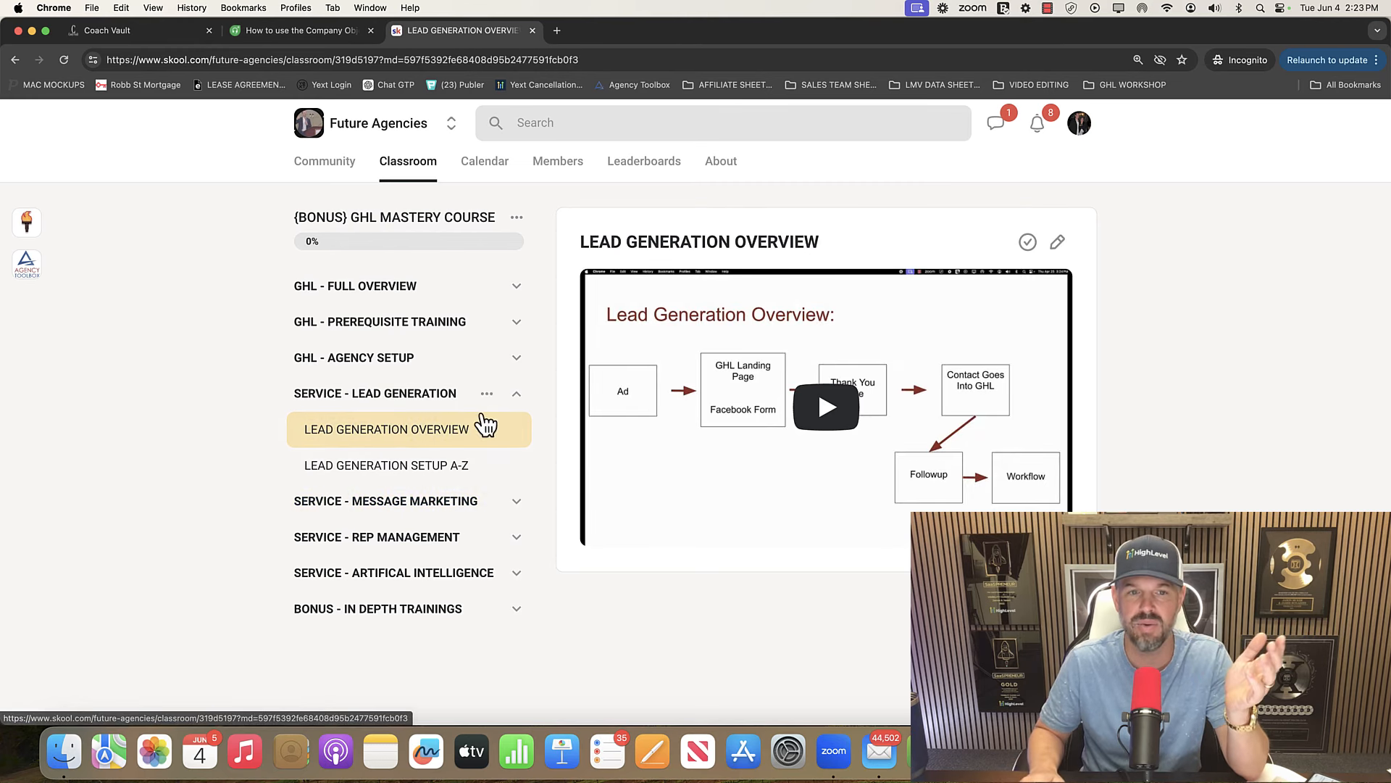
left_click(424, 472)
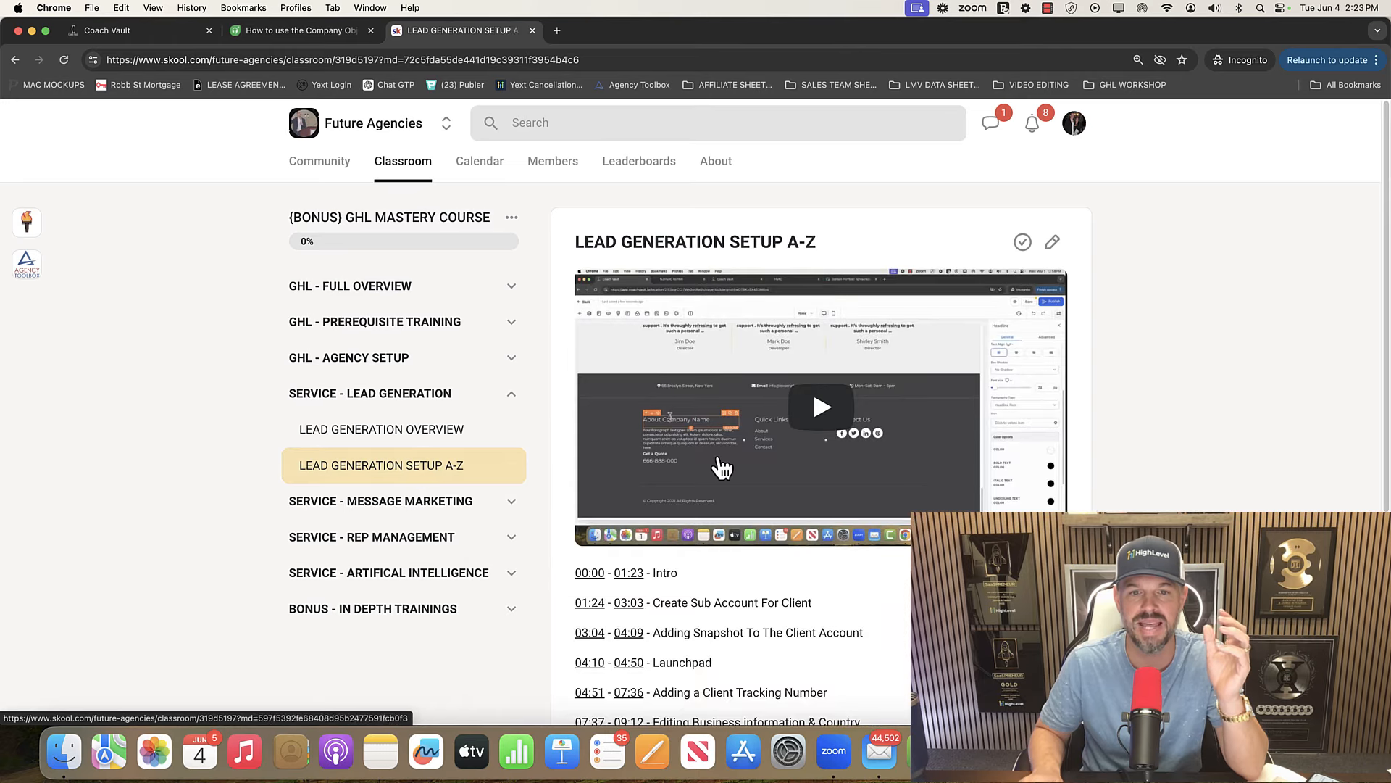
scroll(716, 457, "down", 5)
scroll(716, 455, "up", 5)
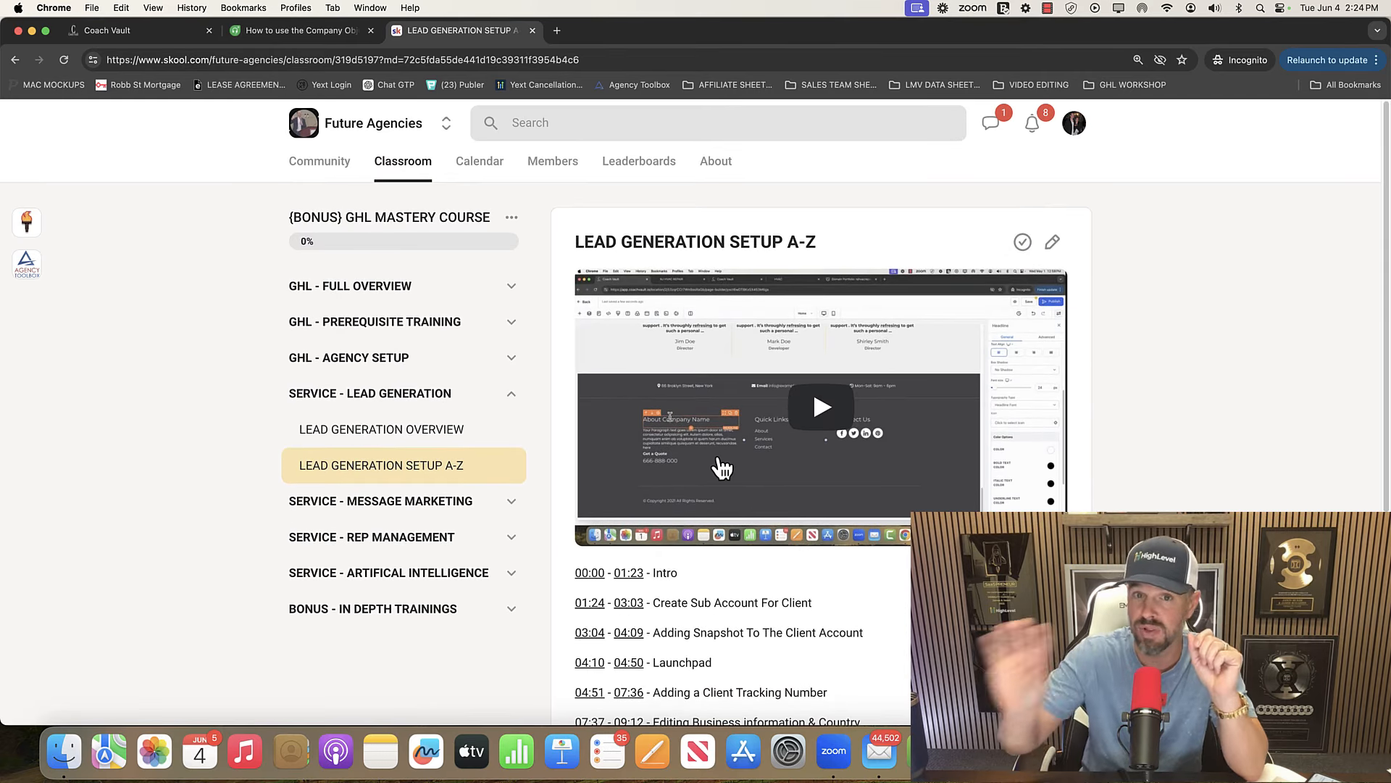
View the lessons under Message Marketing, Rep Management, Artificial Intelligence and In Depth Trainings, and return to the Future Agencies community feed.
left_click(400, 501)
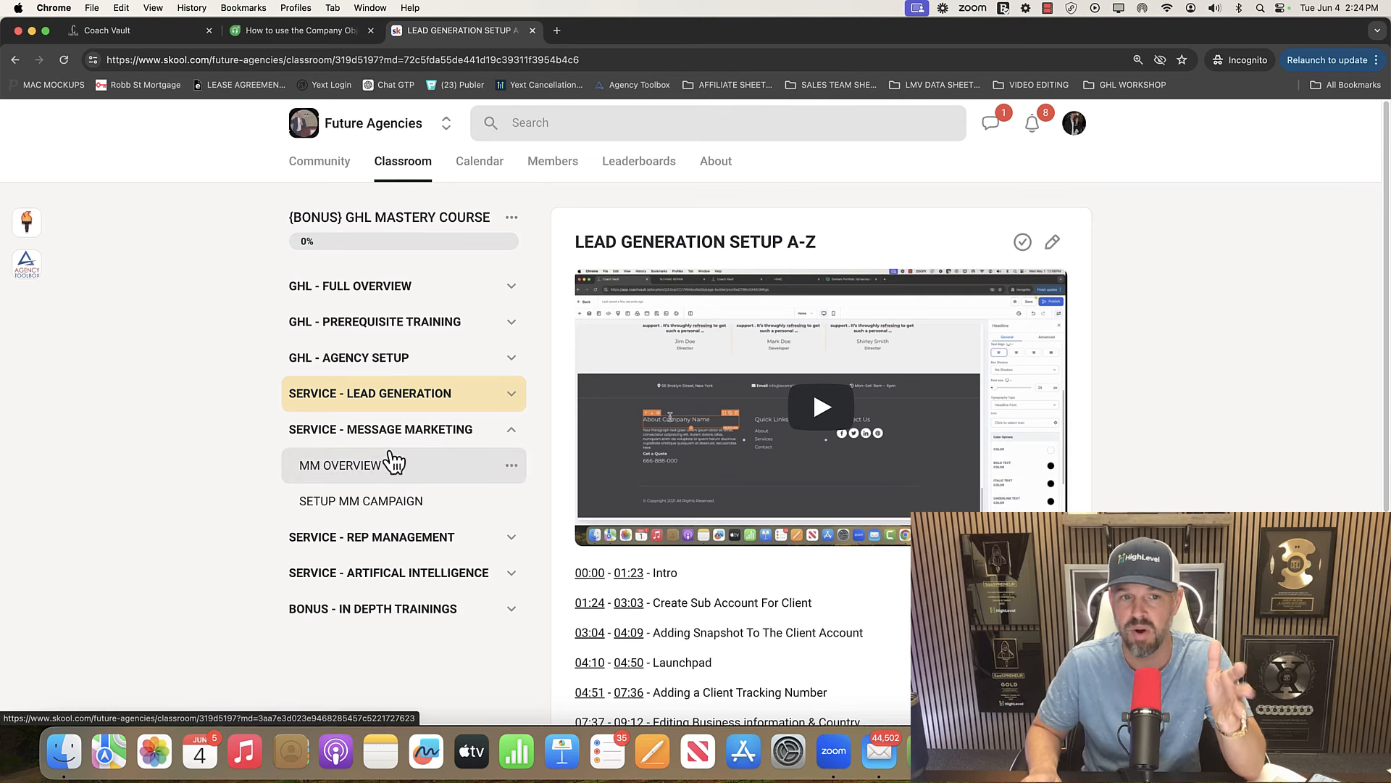
left_click(394, 430)
left_click(398, 471)
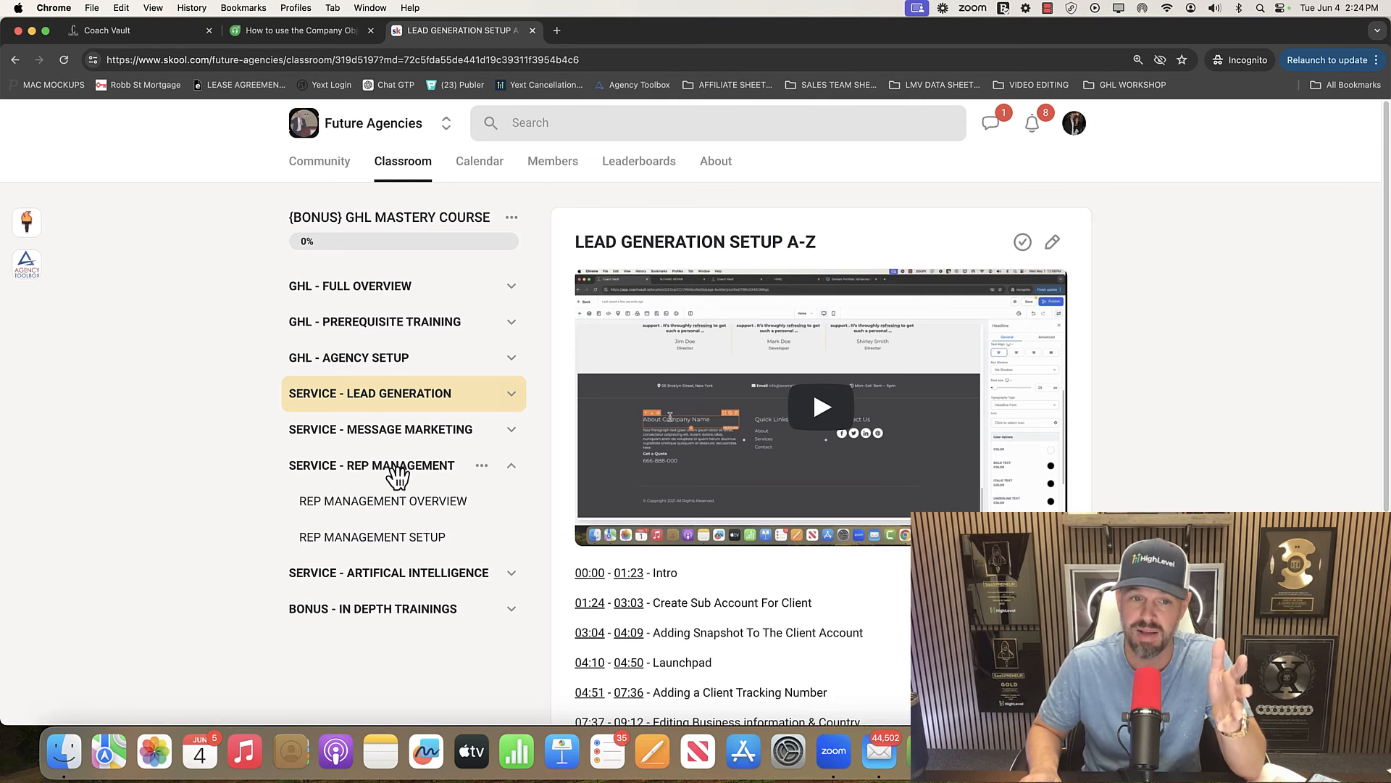
left_click(398, 471)
left_click(398, 504)
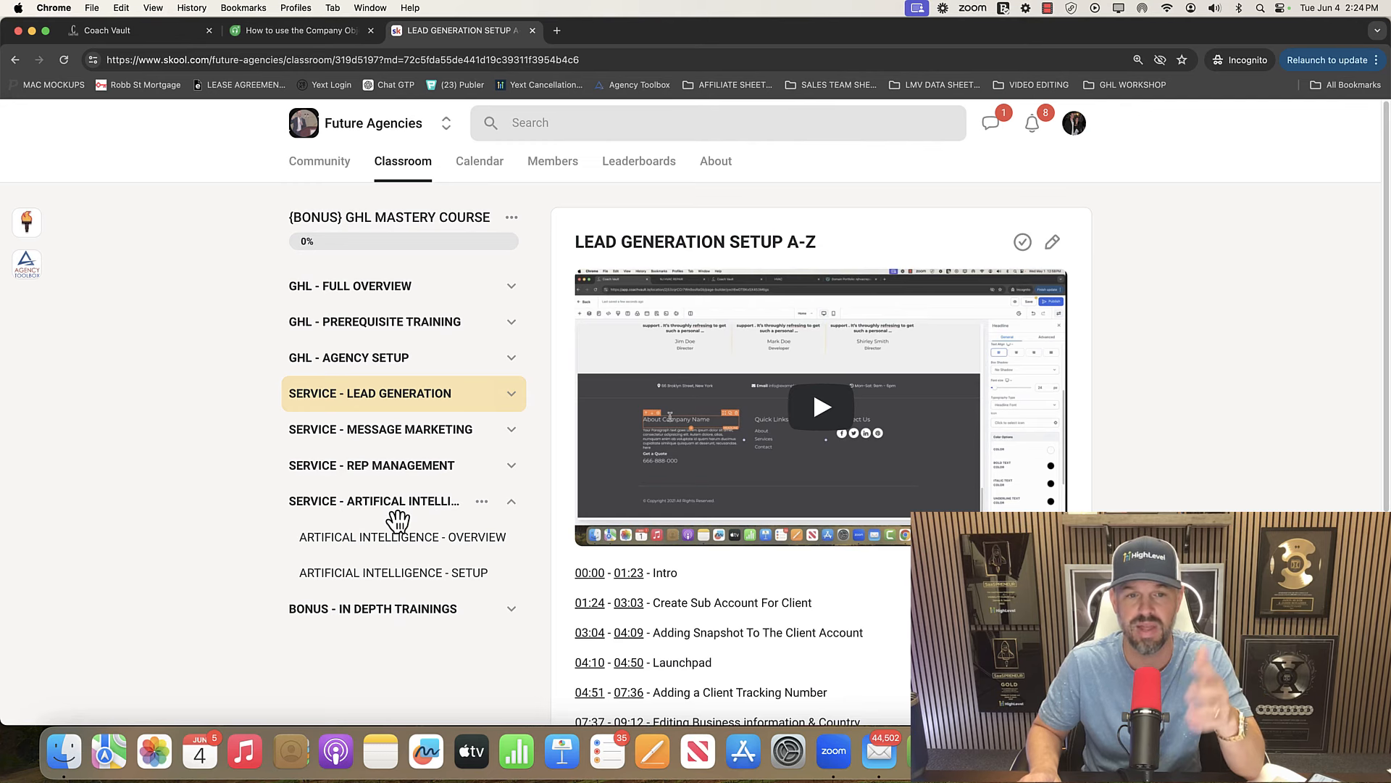
left_click(398, 507)
left_click(407, 538)
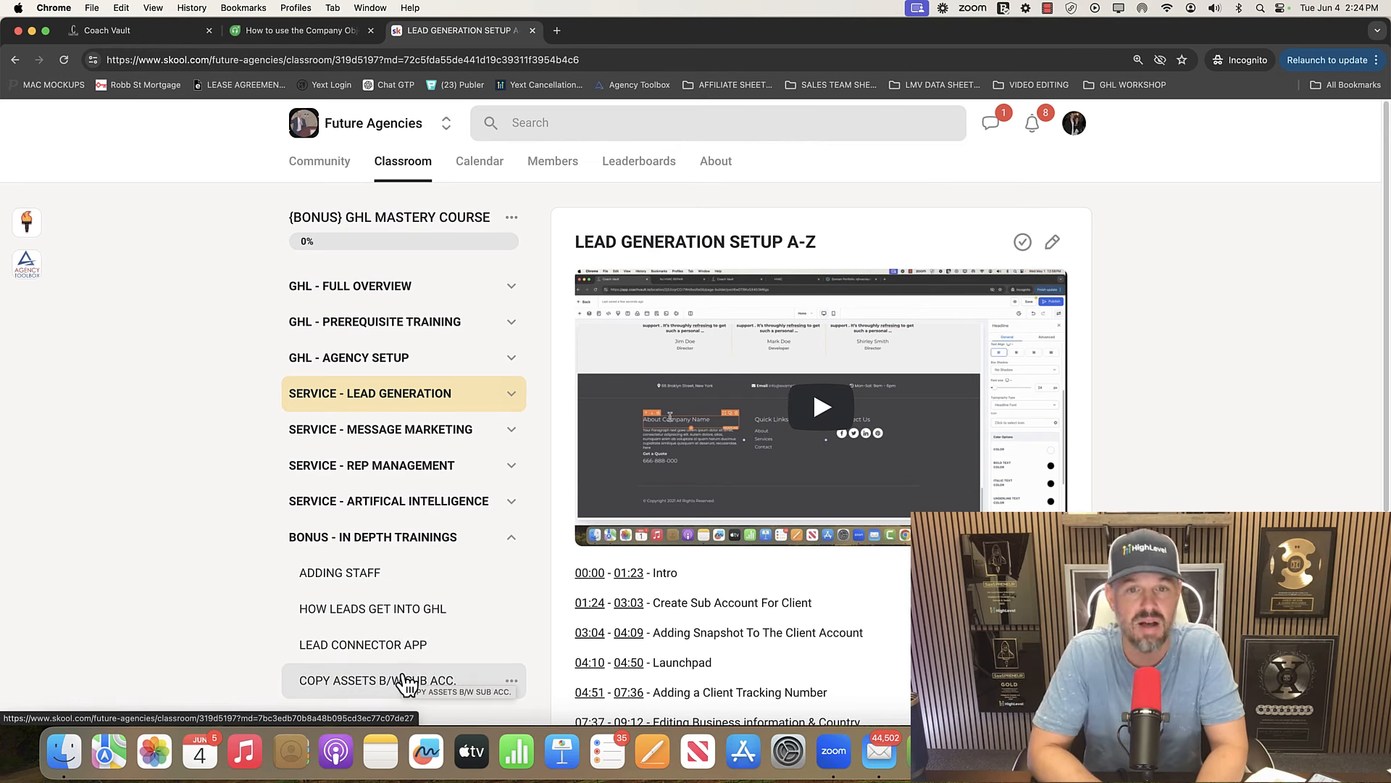
left_click(380, 132)
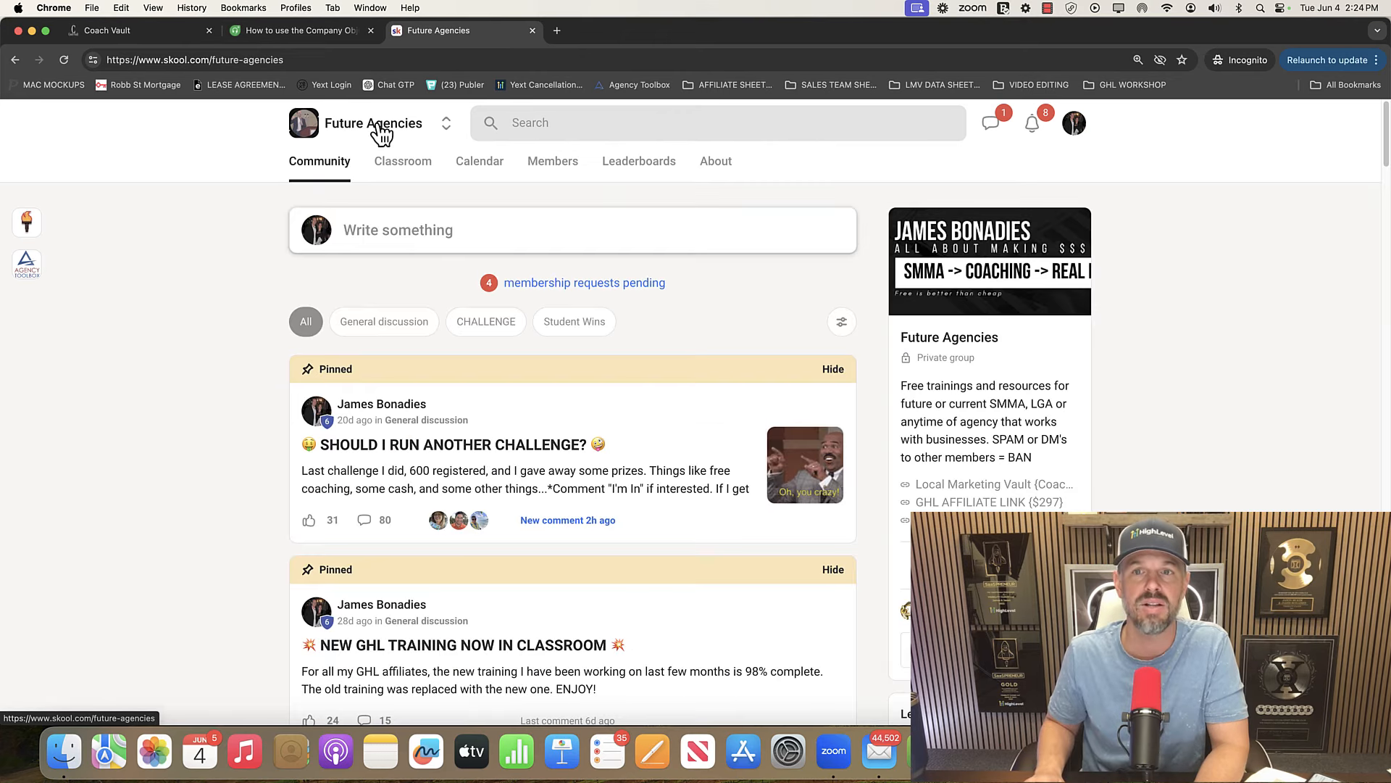